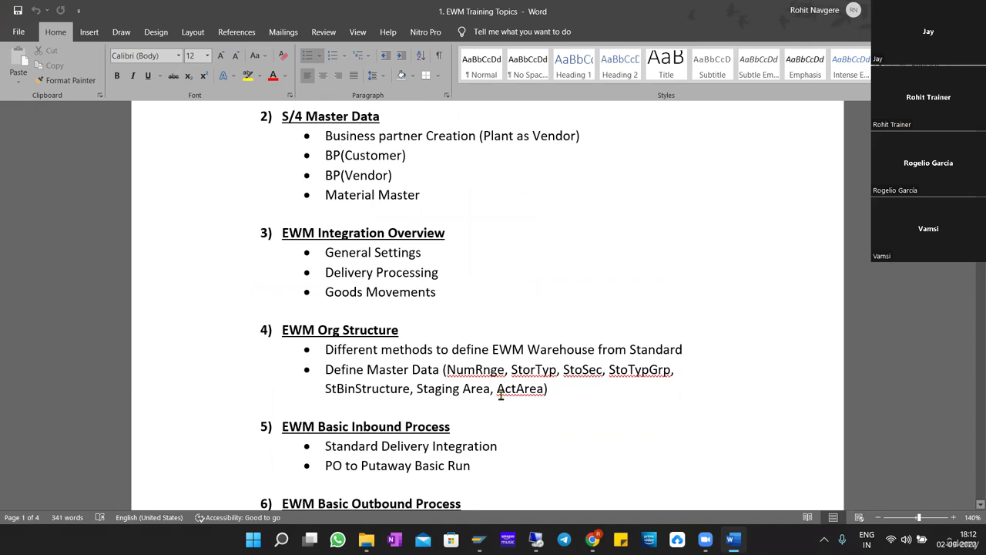
Step: Select the training topics from Warehouse Structure through EWM Basic Inbound Process, topics 1 to 5
{"action": "scroll", "coordinate": [501, 394], "scroll_direction": "down", "scroll_amount": 1}
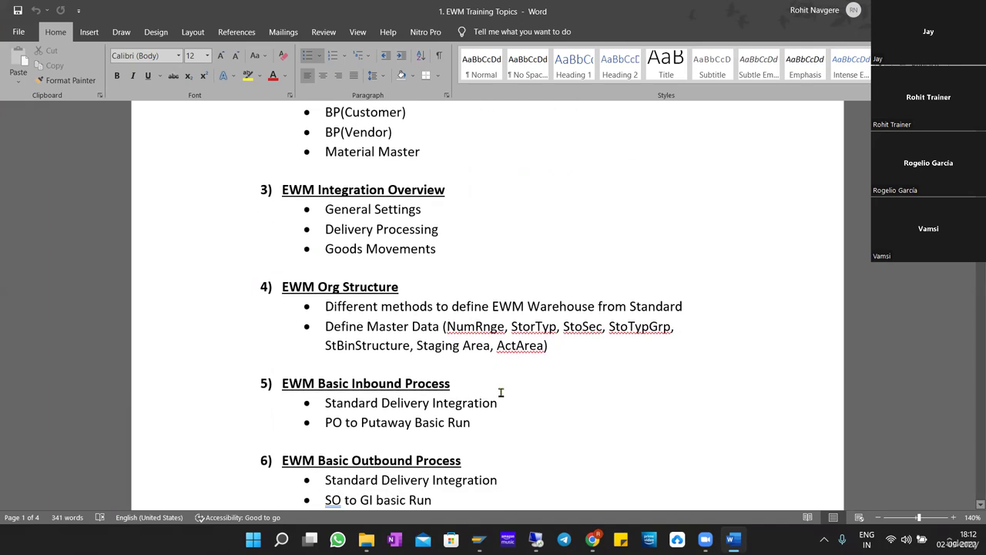
{"action": "scroll", "coordinate": [501, 393], "scroll_direction": "down", "scroll_amount": 1}
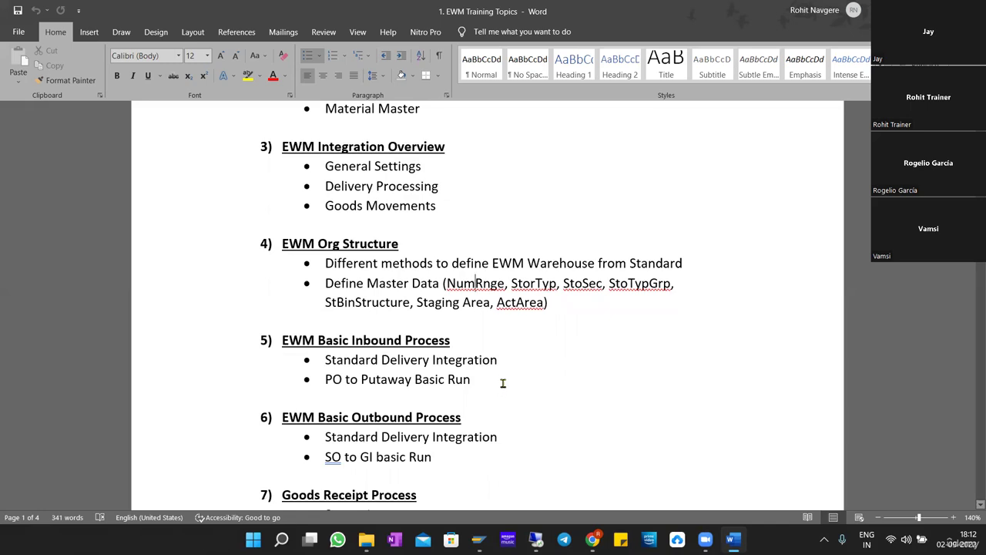
{"action": "scroll", "coordinate": [502, 382], "scroll_direction": "down", "scroll_amount": 1}
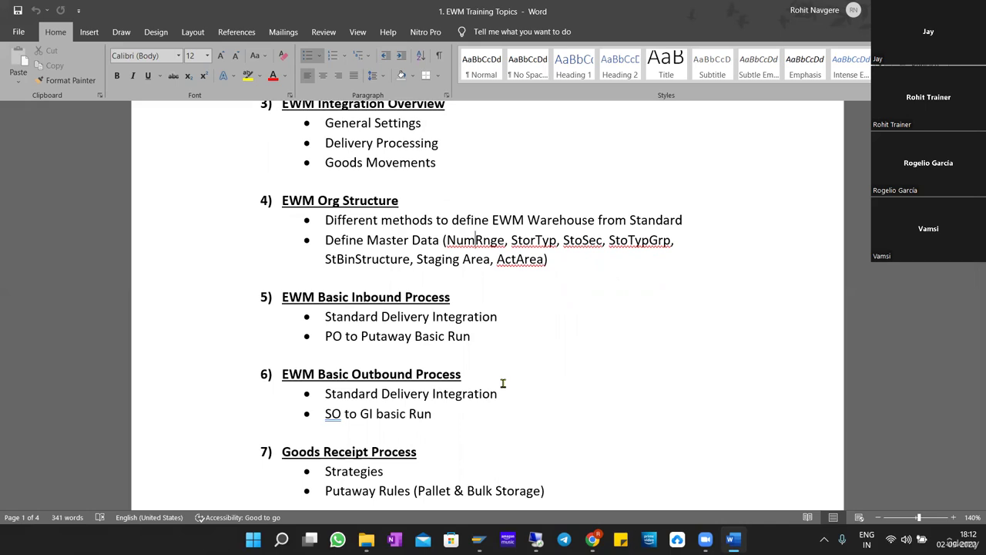
{"action": "left_click_drag", "start_coordinate": [504, 337], "coordinate": [289, 115]}
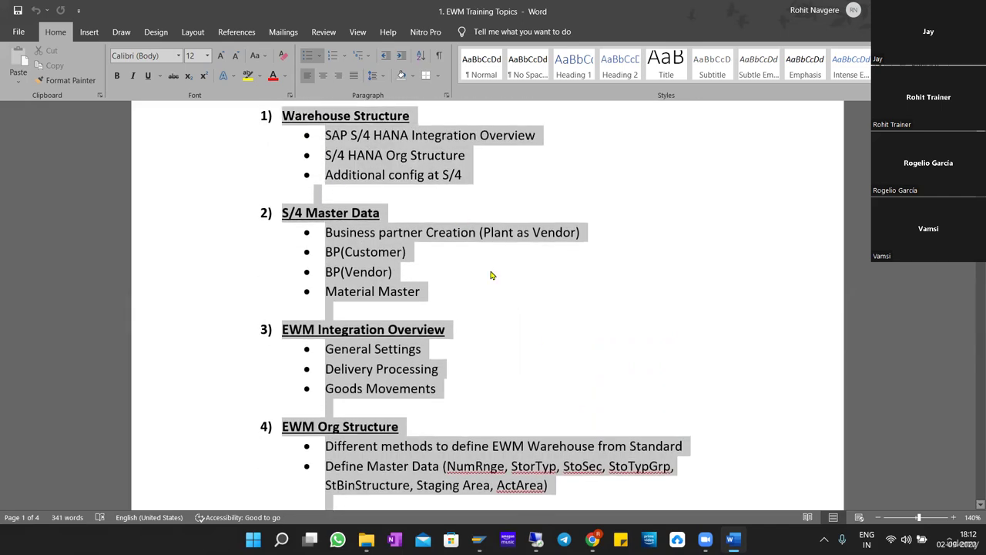
Step: Look through the remaining training topics, from EWM Basic Outbound Process to Warehouse Monitor Reporting on the last page
{"action": "scroll", "coordinate": [537, 342], "scroll_direction": "down", "scroll_amount": 1}
{"action": "scroll", "coordinate": [538, 342], "scroll_direction": "down", "scroll_amount": 2}
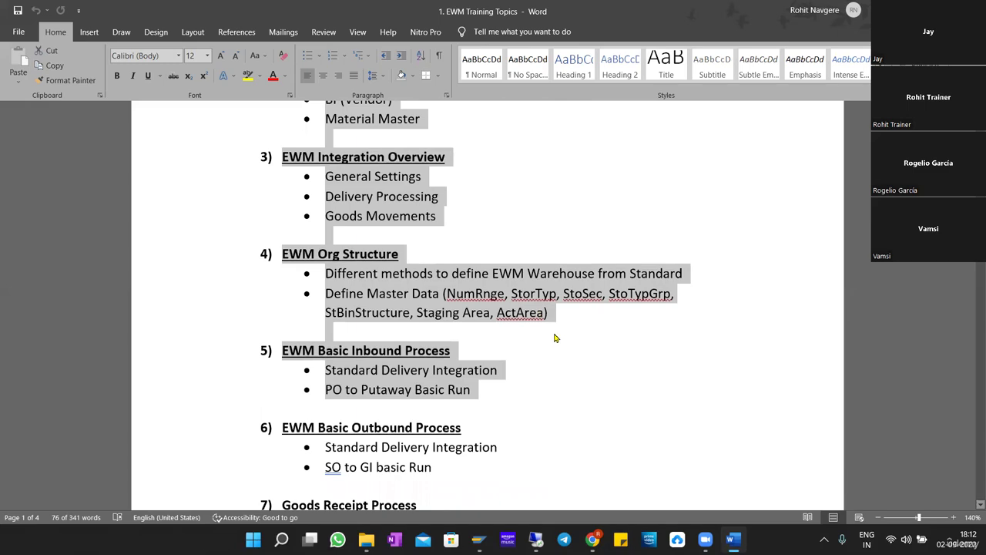
{"action": "scroll", "coordinate": [554, 333], "scroll_direction": "down", "scroll_amount": 2}
{"action": "scroll", "coordinate": [486, 318], "scroll_direction": "down", "scroll_amount": 5}
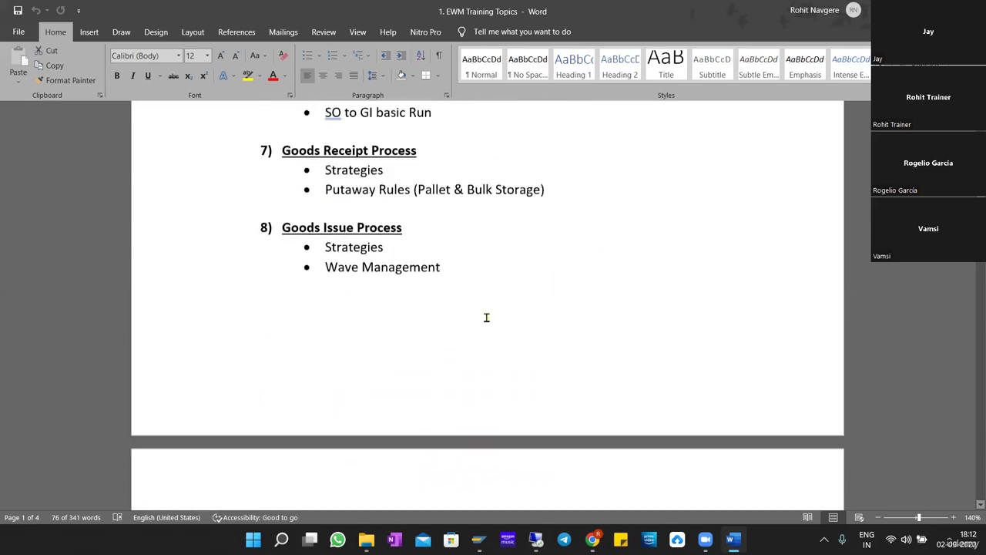
{"action": "scroll", "coordinate": [400, 202], "scroll_direction": "up", "scroll_amount": 2}
{"action": "scroll", "coordinate": [400, 202], "scroll_direction": "up", "scroll_amount": 2}
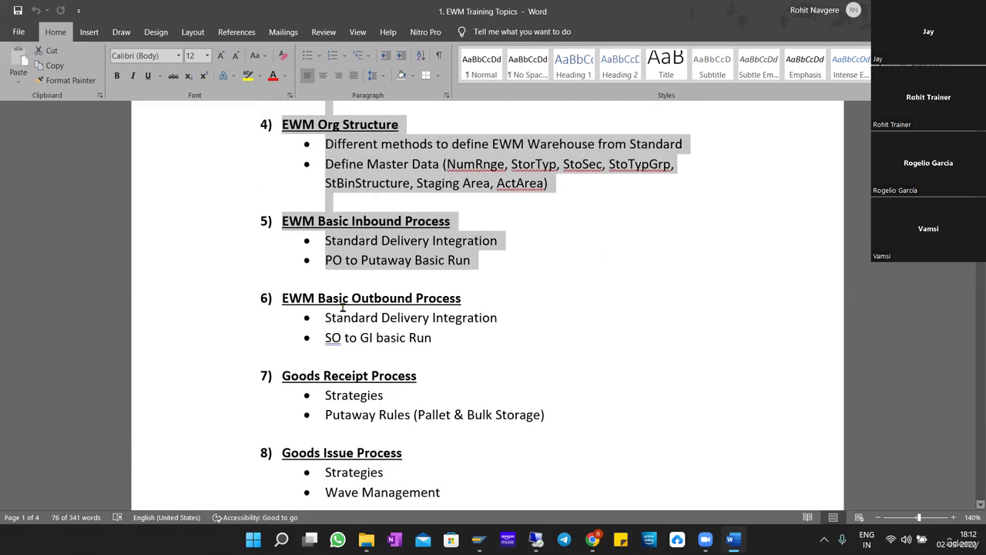
{"action": "scroll", "coordinate": [430, 328], "scroll_direction": "down", "scroll_amount": 3}
{"action": "scroll", "coordinate": [439, 327], "scroll_direction": "down", "scroll_amount": 2}
{"action": "scroll", "coordinate": [475, 341], "scroll_direction": "up", "scroll_amount": 2}
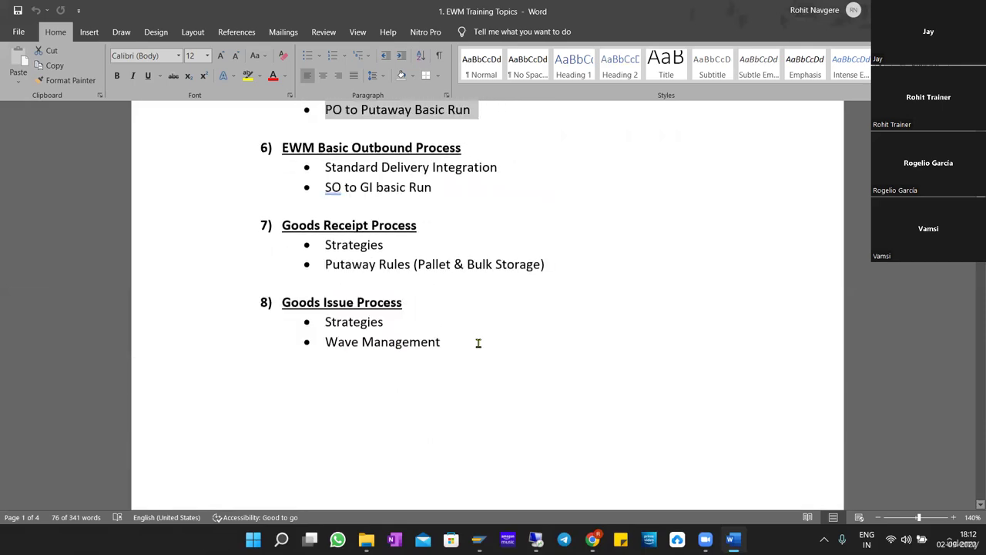
{"action": "scroll", "coordinate": [478, 341], "scroll_direction": "down", "scroll_amount": 8}
{"action": "scroll", "coordinate": [477, 341], "scroll_direction": "down", "scroll_amount": 9}
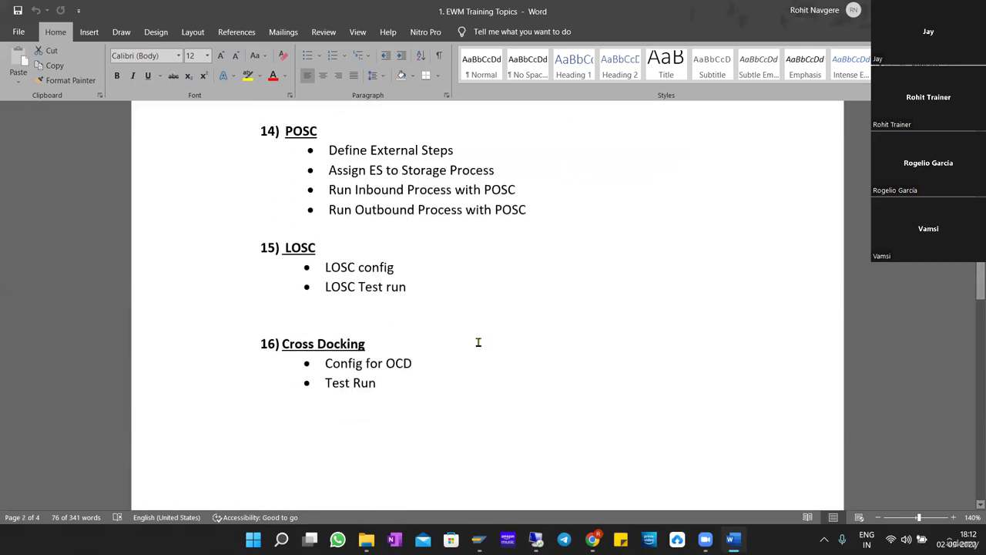
{"action": "scroll", "coordinate": [477, 341], "scroll_direction": "down", "scroll_amount": 10}
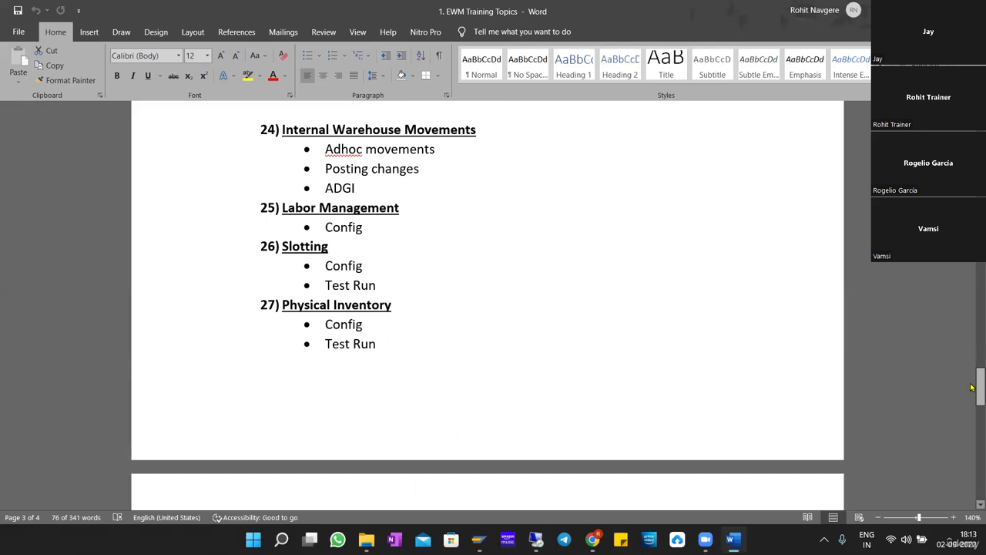
{"action": "left_click_drag", "start_coordinate": [972, 387], "coordinate": [972, 386]}
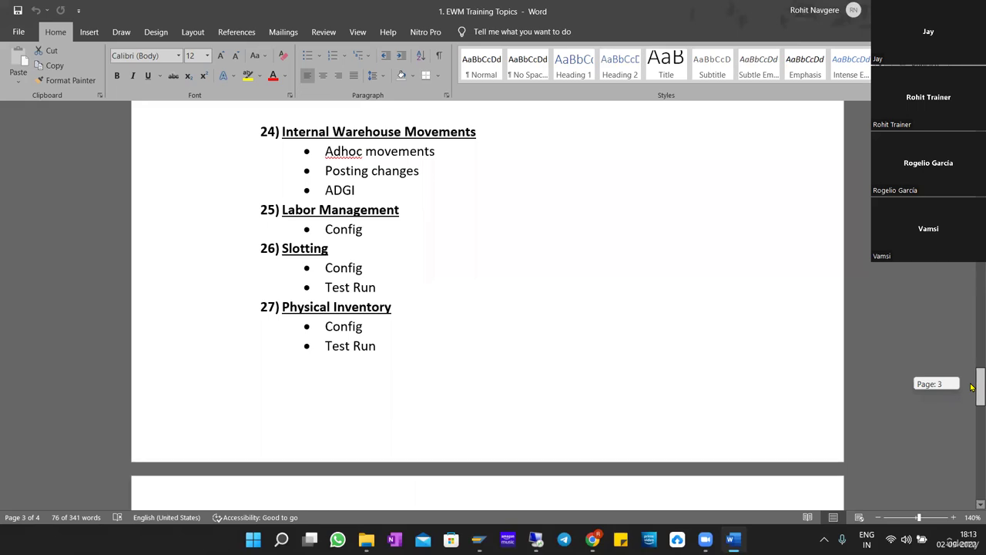
{"action": "left_click_drag", "start_coordinate": [972, 388], "coordinate": [971, 439]}
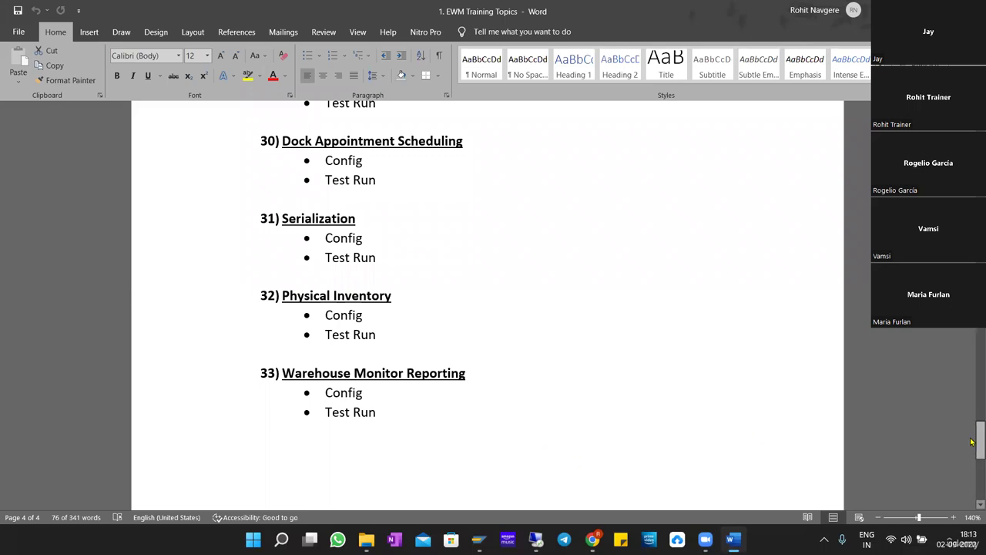
Step: Return to the document's title, clear the selection and review the topics on the first page
{"action": "left_click_drag", "start_coordinate": [978, 439], "coordinate": [975, 119]}
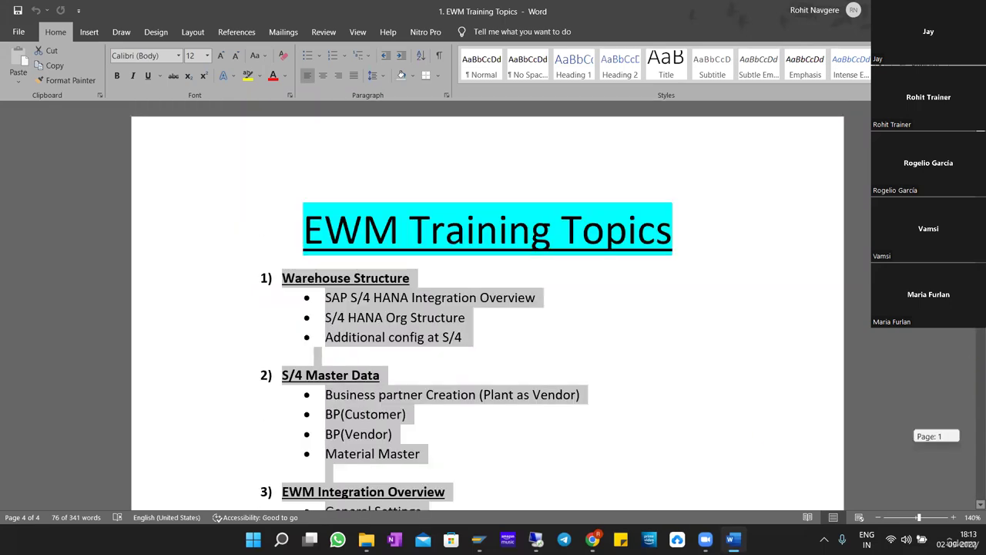
{"action": "left_click", "coordinate": [667, 378]}
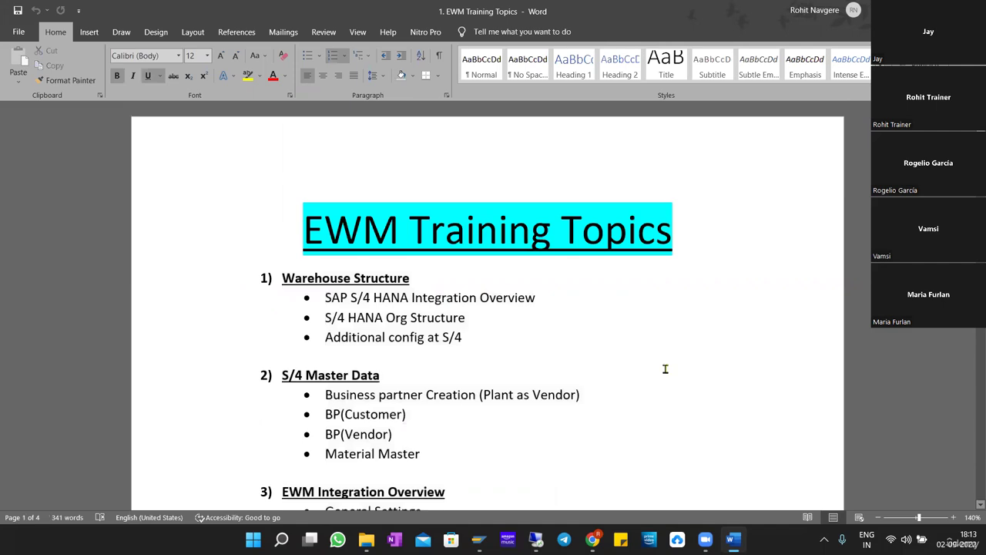
{"action": "scroll", "coordinate": [720, 431], "scroll_direction": "down", "scroll_amount": 1}
{"action": "scroll", "coordinate": [720, 431], "scroll_direction": "down", "scroll_amount": 1}
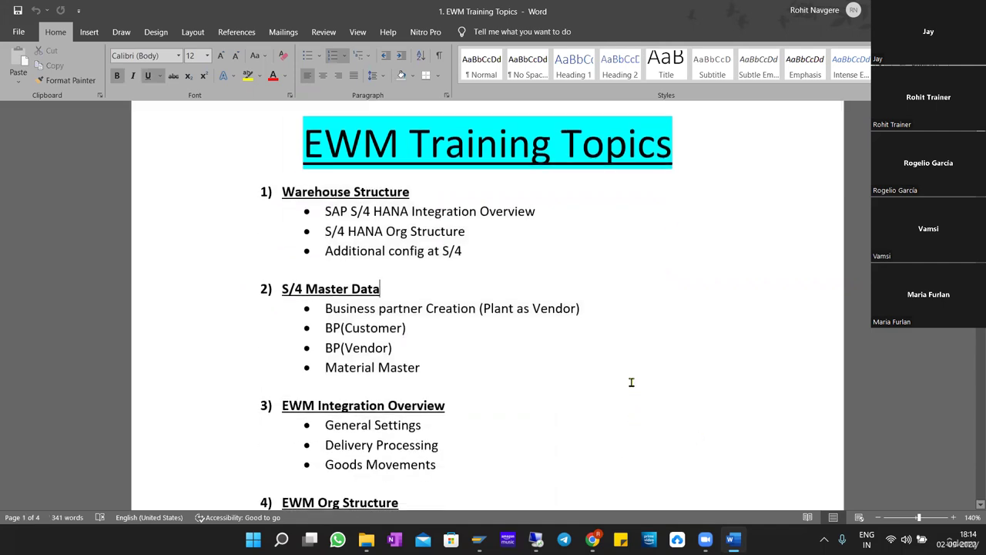
{"action": "scroll", "coordinate": [633, 382], "scroll_direction": "down", "scroll_amount": 1}
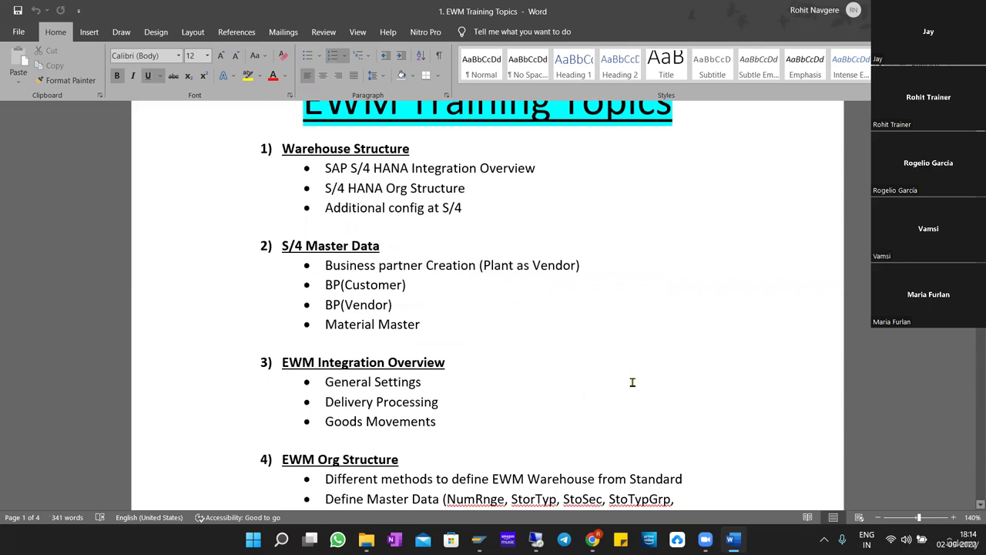
{"action": "scroll", "coordinate": [633, 382], "scroll_direction": "down", "scroll_amount": 6}
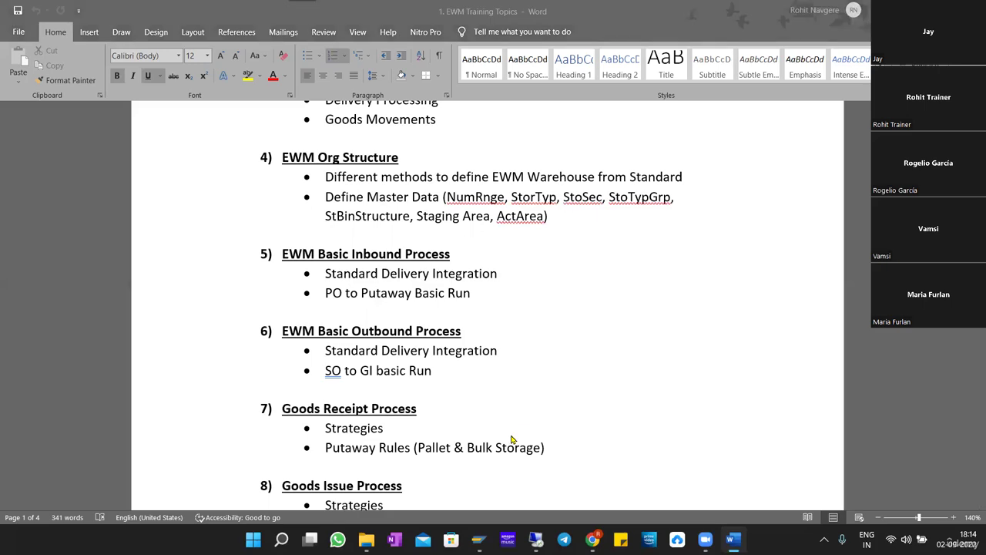
Step: Reduce the document zoom to 90% so that two pages fit side by side
{"action": "scroll", "coordinate": [661, 364], "scroll_direction": "up", "scroll_amount": 3}
{"action": "scroll", "coordinate": [661, 365], "scroll_direction": "up", "scroll_amount": 1}
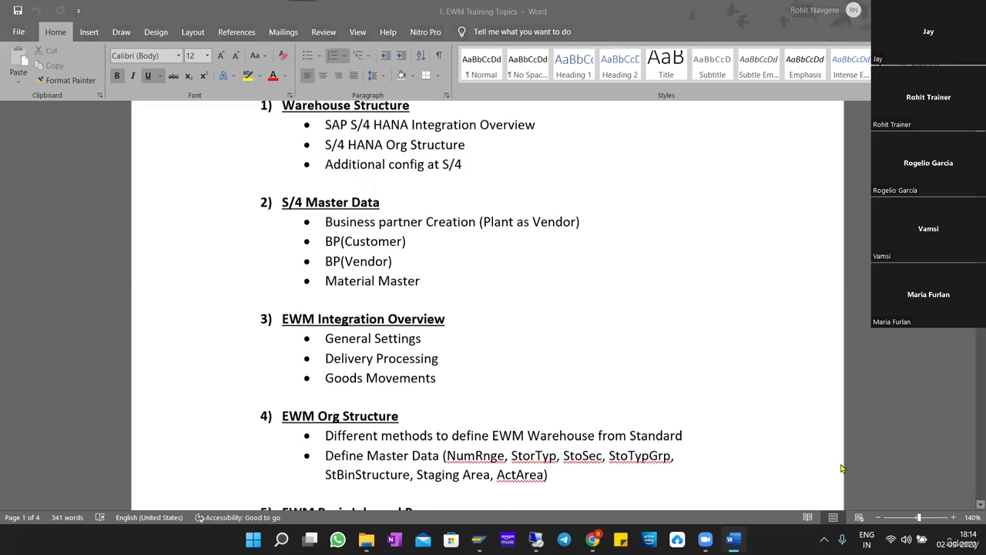
{"action": "left_click", "coordinate": [878, 518]}
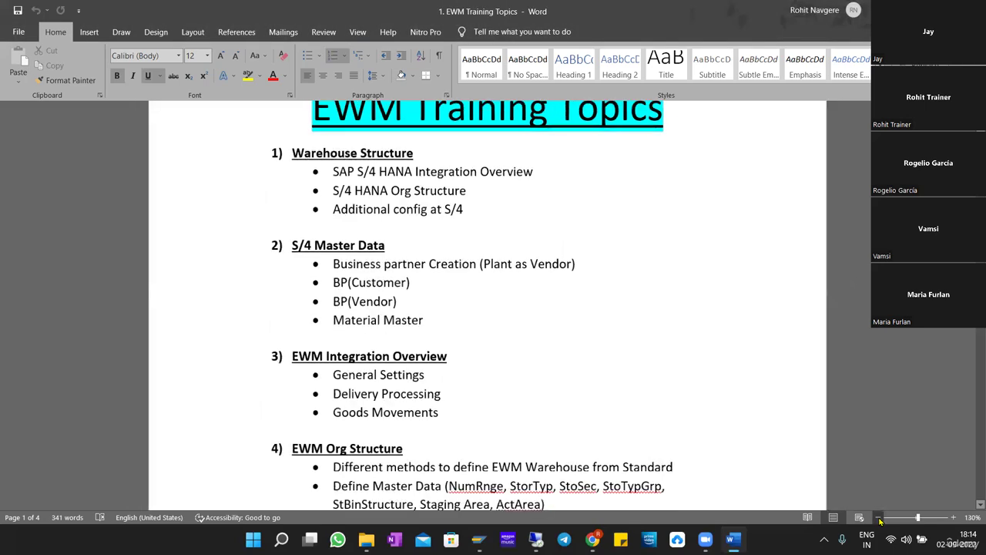
{"action": "left_click", "coordinate": [879, 517]}
{"action": "left_click", "coordinate": [879, 517]}
{"action": "left_click", "coordinate": [879, 517]}
{"action": "left_click", "coordinate": [879, 518]}
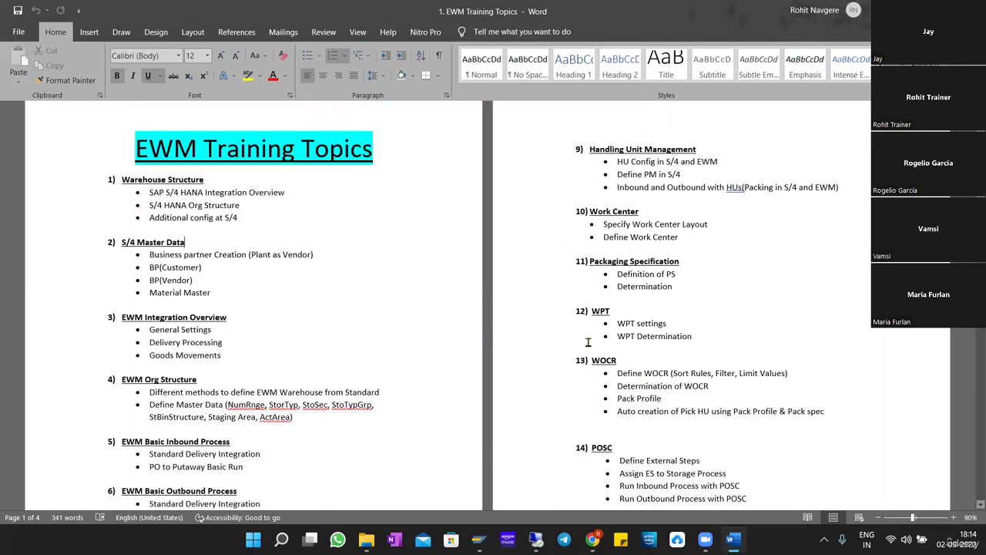
{"action": "left_click", "coordinate": [640, 323]}
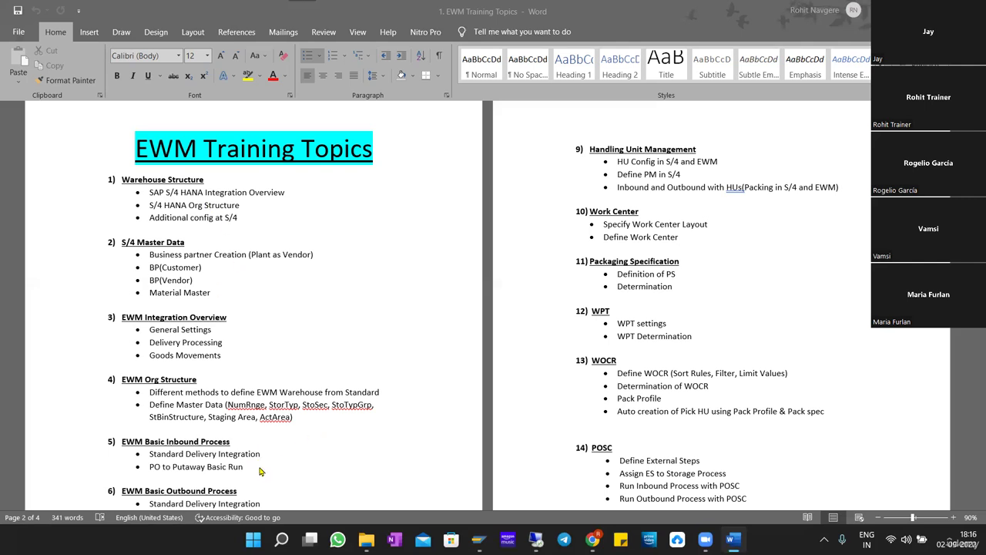
Step: Select topics 1 to 5 as one group, followed by topics 6 to 8, EWM Basic Outbound Process through Goods Issue Process
{"action": "left_click", "coordinate": [150, 265]}
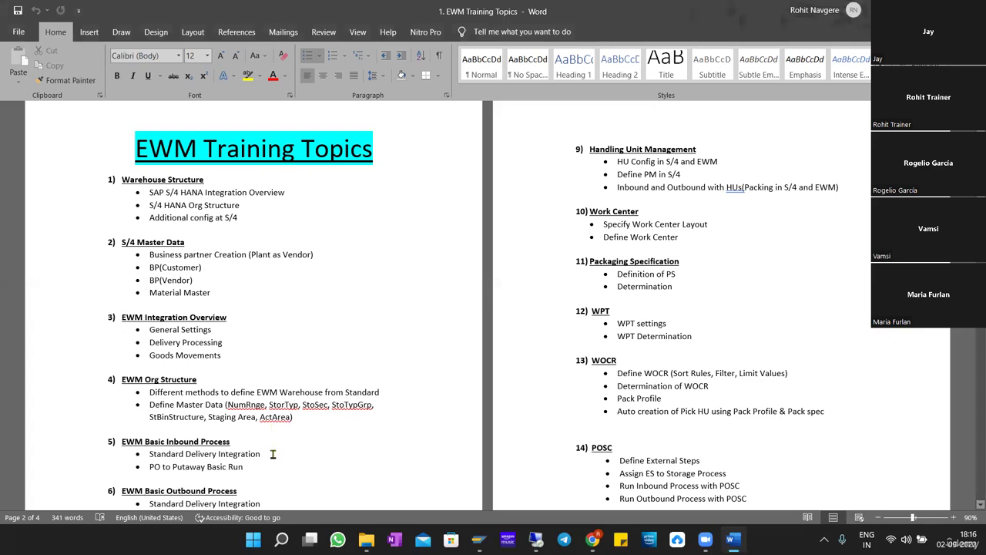
{"action": "left_click_drag", "start_coordinate": [256, 466], "coordinate": [121, 187]}
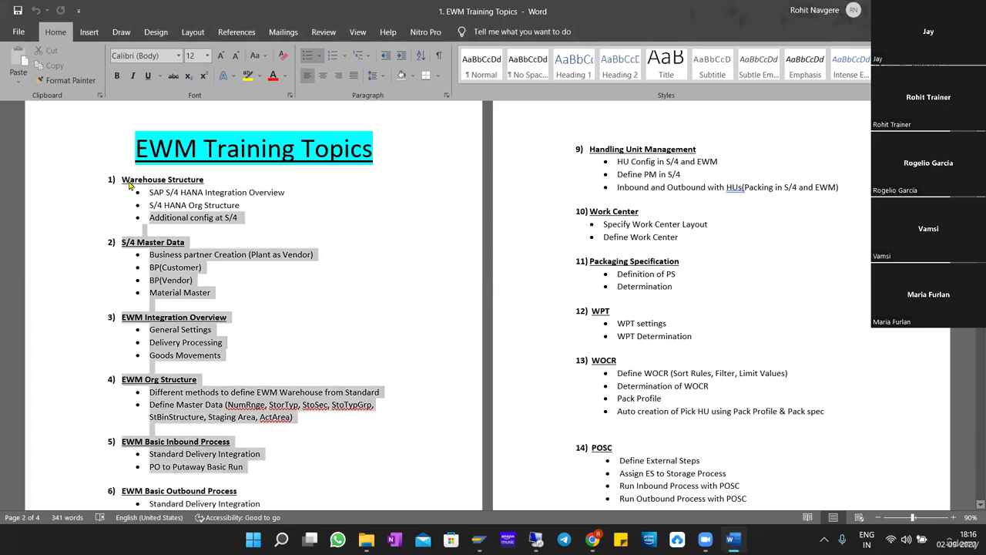
{"action": "scroll", "coordinate": [178, 389], "scroll_direction": "down", "scroll_amount": 2}
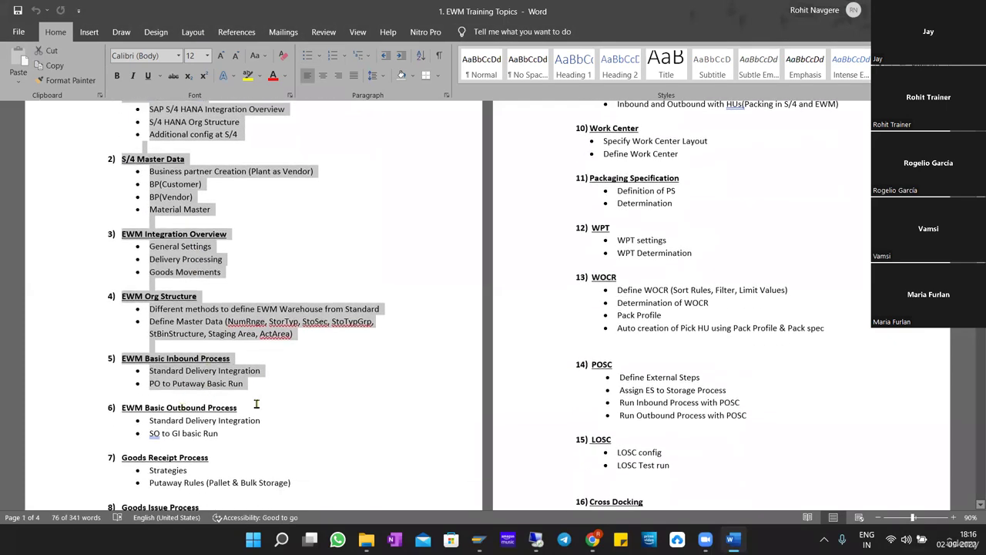
{"action": "scroll", "coordinate": [183, 391], "scroll_direction": "down", "scroll_amount": 2}
{"action": "left_click_drag", "start_coordinate": [122, 356], "coordinate": [307, 443]}
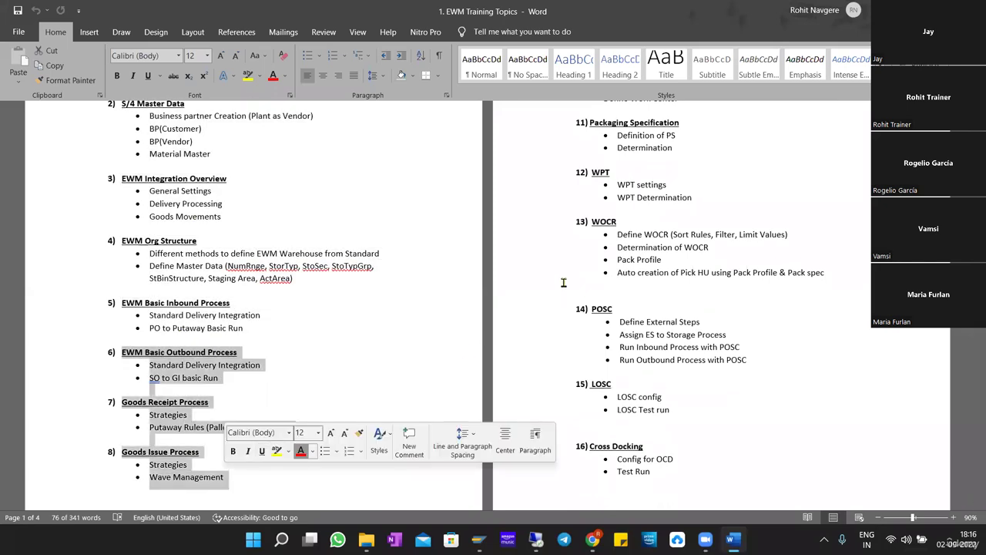
Step: Review the first-page topics from Warehouse Structure to Goods Issue Process and clear the selection at Strategies under Goods Receipt Process
{"action": "scroll", "coordinate": [116, 401], "scroll_direction": "up", "scroll_amount": 2}
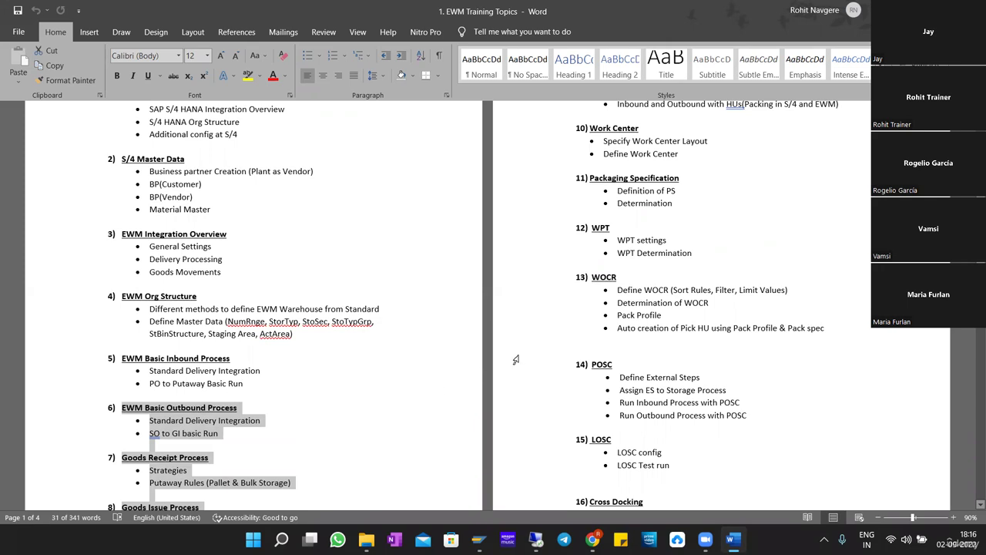
{"action": "scroll", "coordinate": [531, 345], "scroll_direction": "up", "scroll_amount": 2}
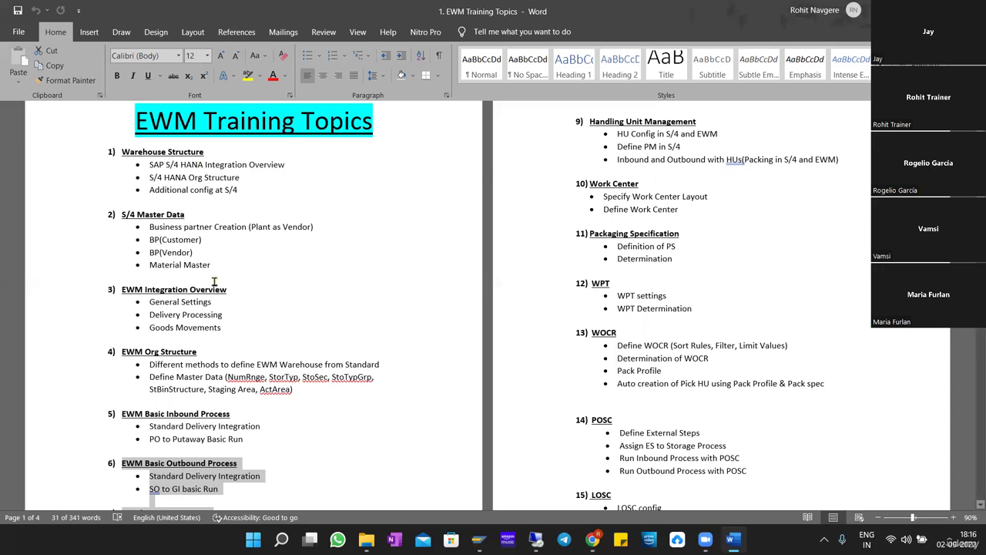
{"action": "scroll", "coordinate": [220, 319], "scroll_direction": "down", "scroll_amount": 2}
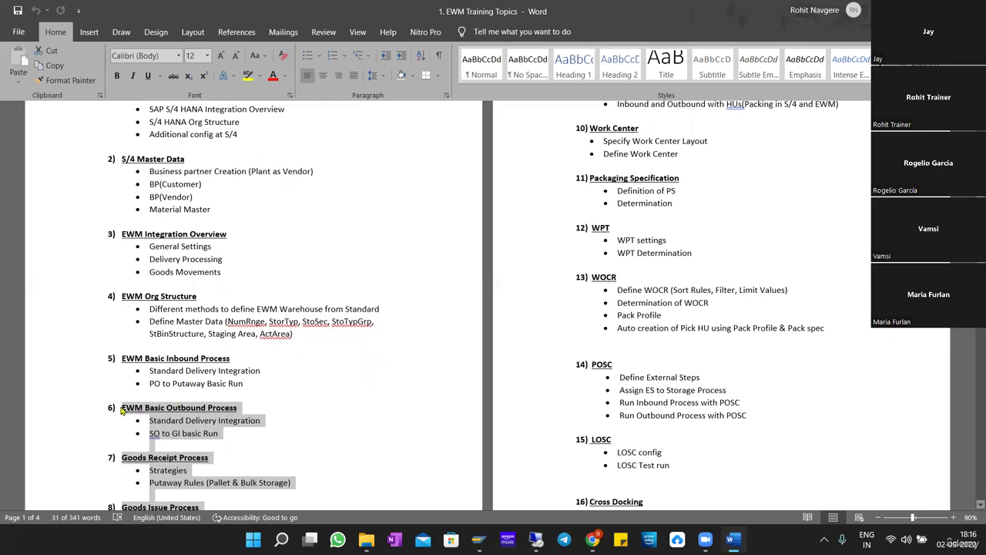
{"action": "scroll", "coordinate": [234, 416], "scroll_direction": "down", "scroll_amount": 5}
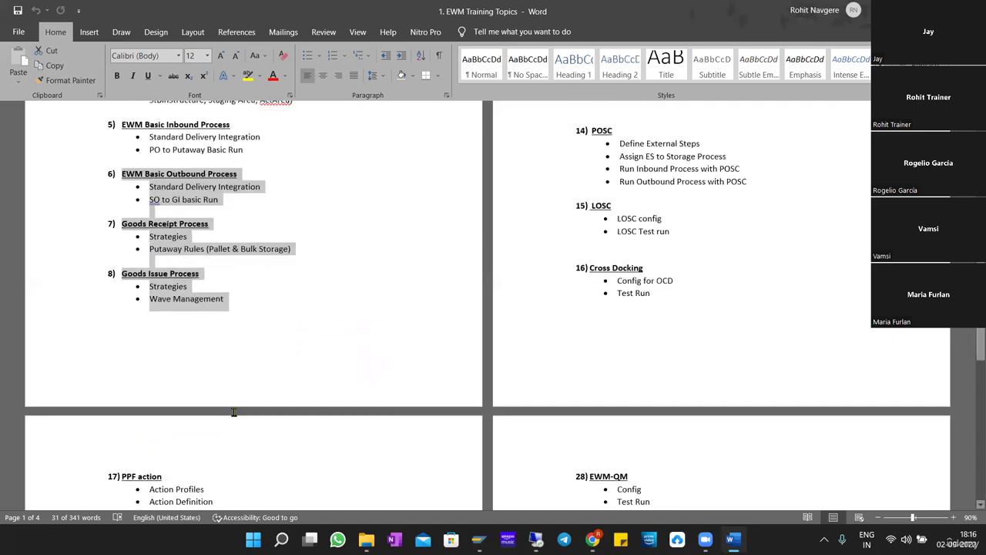
{"action": "scroll", "coordinate": [262, 370], "scroll_direction": "up", "scroll_amount": 5}
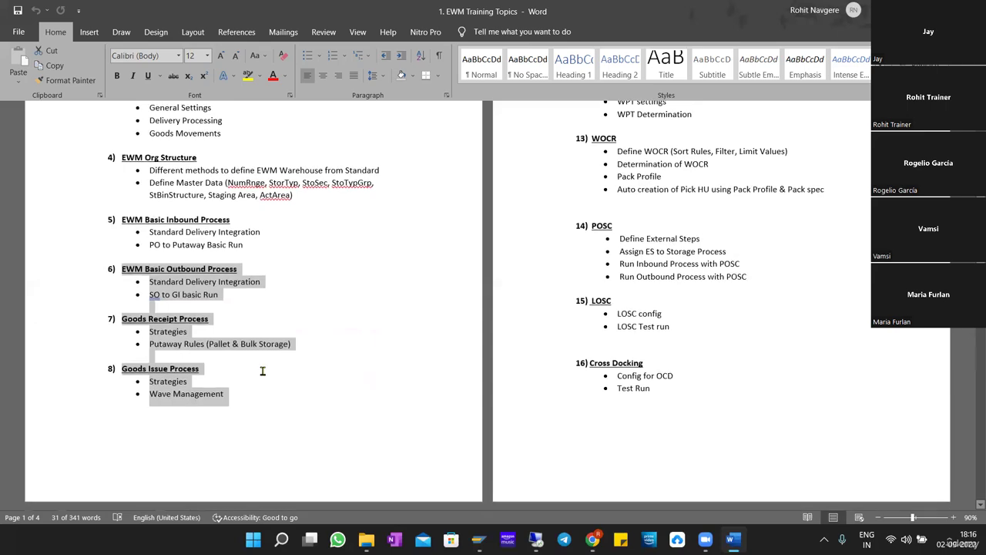
{"action": "scroll", "coordinate": [263, 371], "scroll_direction": "up", "scroll_amount": 1}
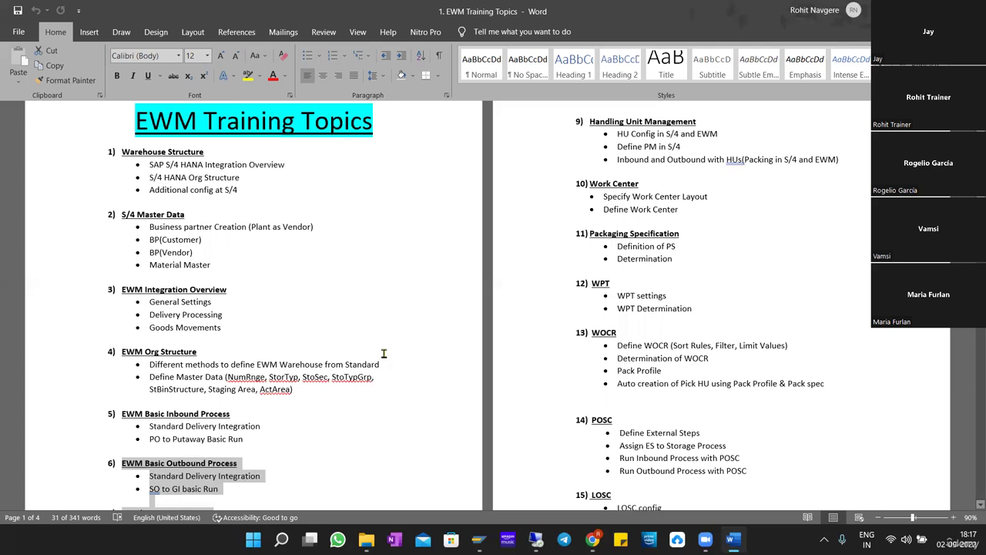
{"action": "scroll", "coordinate": [239, 344], "scroll_direction": "down", "scroll_amount": 1}
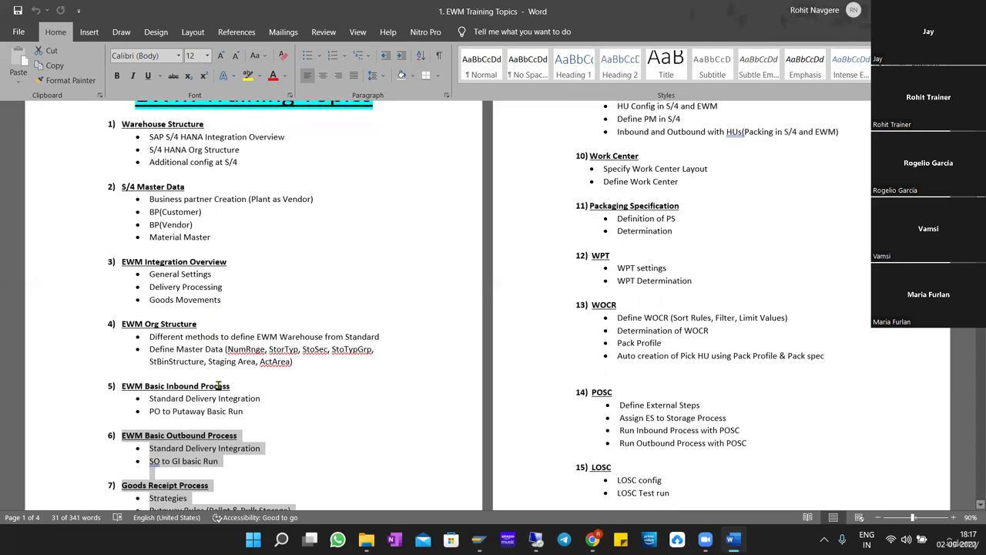
{"action": "scroll", "coordinate": [254, 407], "scroll_direction": "down", "scroll_amount": 3}
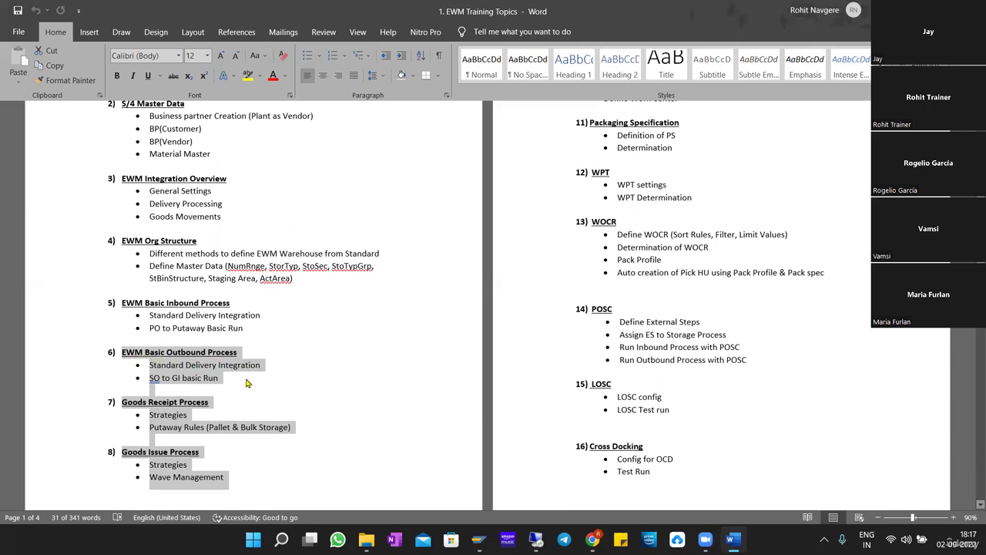
{"action": "scroll", "coordinate": [243, 382], "scroll_direction": "down", "scroll_amount": 2}
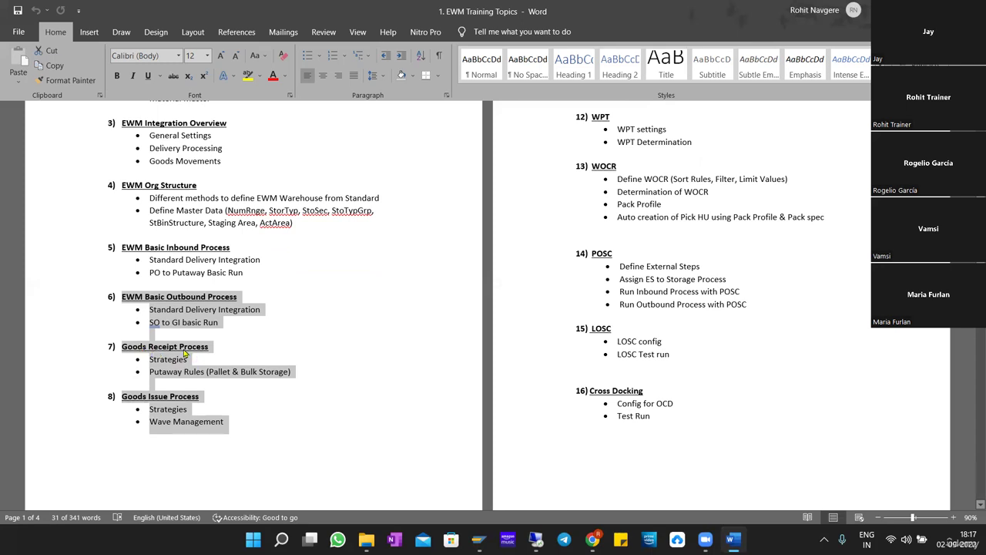
{"action": "left_click", "coordinate": [175, 362]}
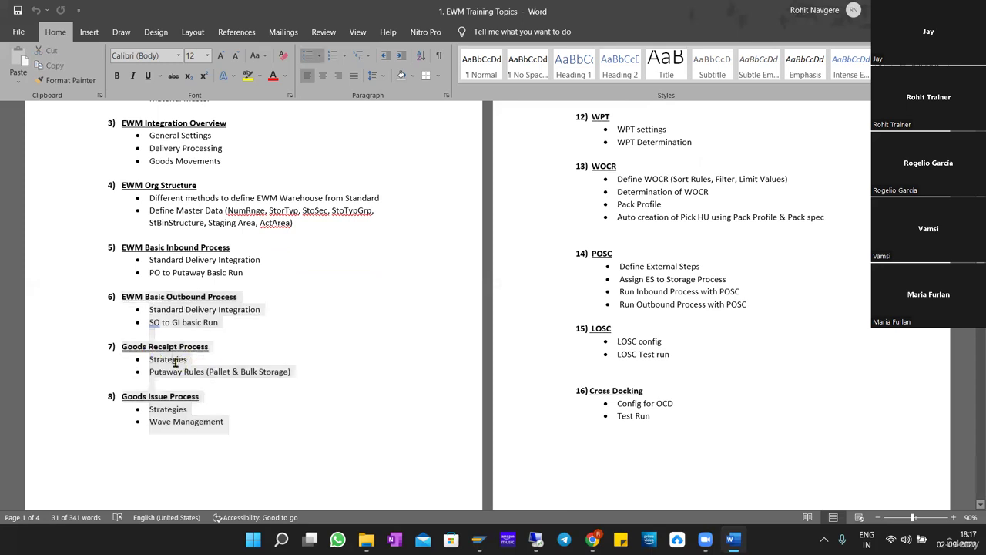
Step: Highlight Strategies and the Putaway Rules (Pallet & Bulk Storage) line under Goods Receipt Process, clearing each selection
{"action": "left_click_drag", "start_coordinate": [188, 362], "coordinate": [155, 362]}
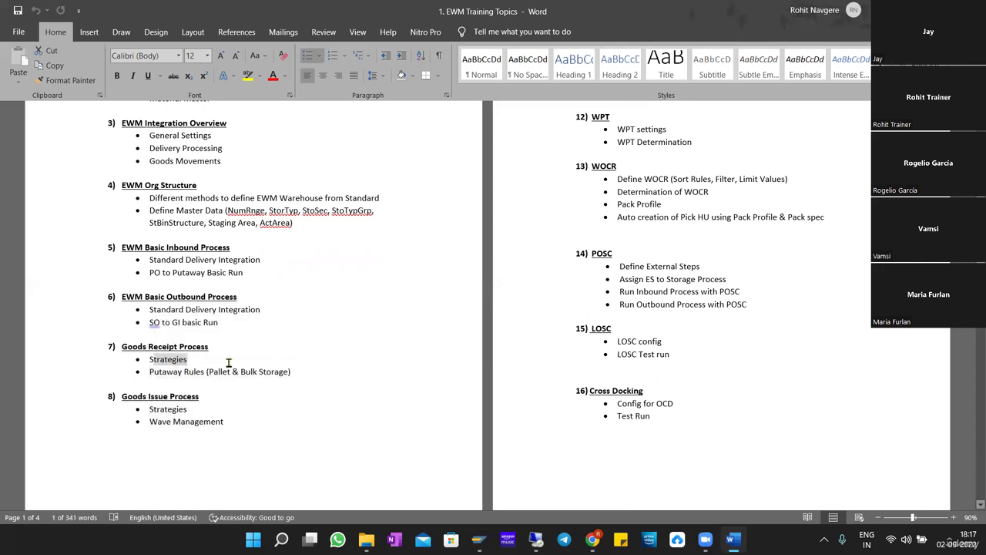
{"action": "left_click", "coordinate": [229, 362]}
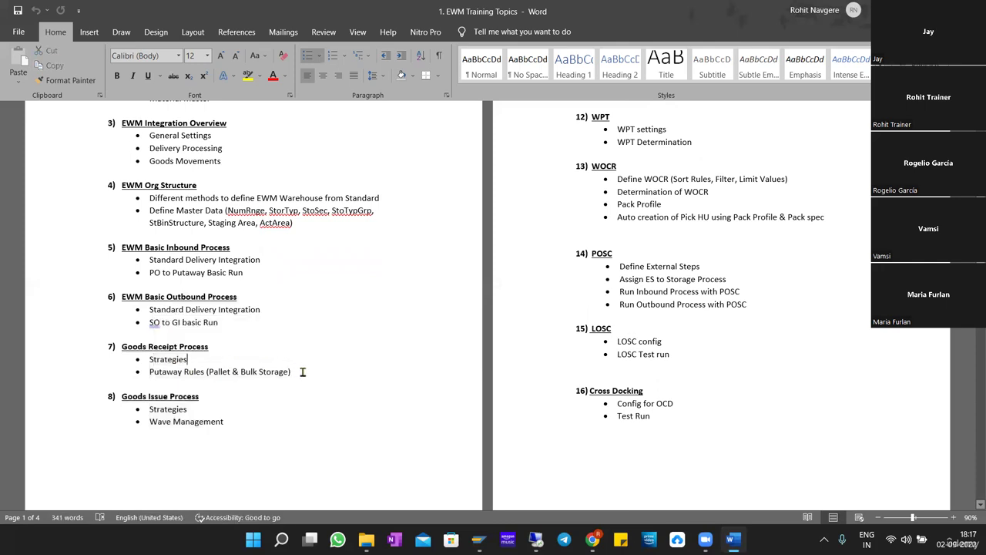
{"action": "scroll", "coordinate": [285, 347], "scroll_direction": "down", "scroll_amount": 1}
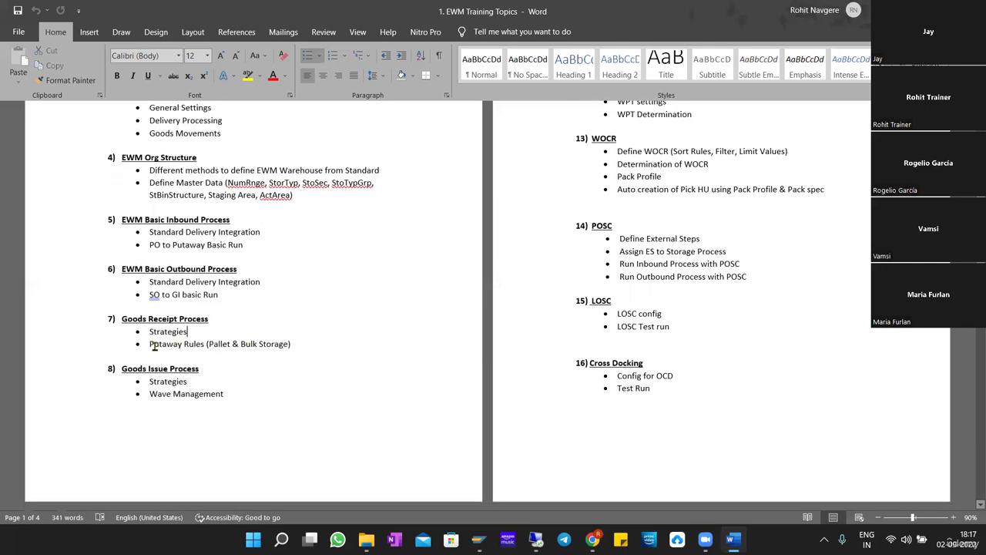
{"action": "left_click_drag", "start_coordinate": [154, 345], "coordinate": [291, 345]}
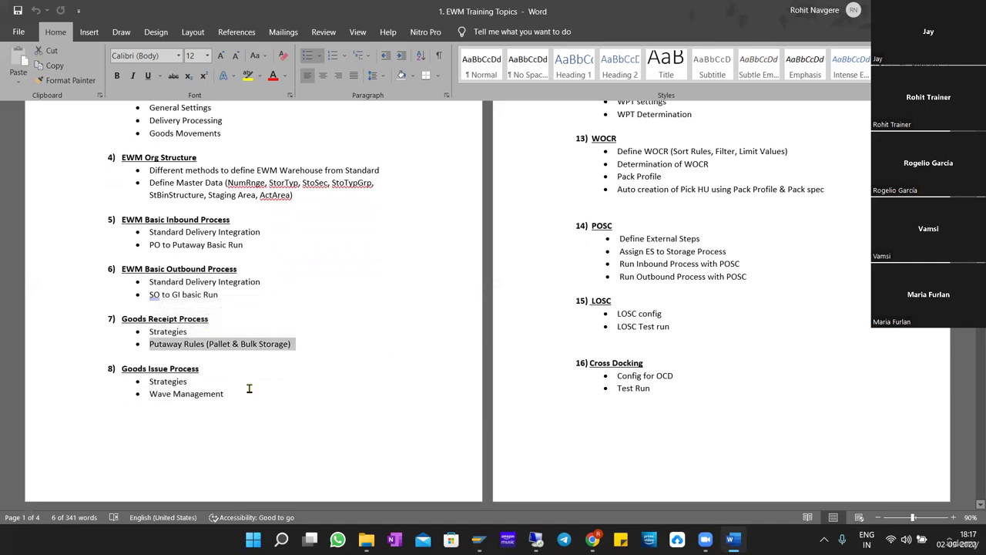
{"action": "left_click", "coordinate": [261, 393]}
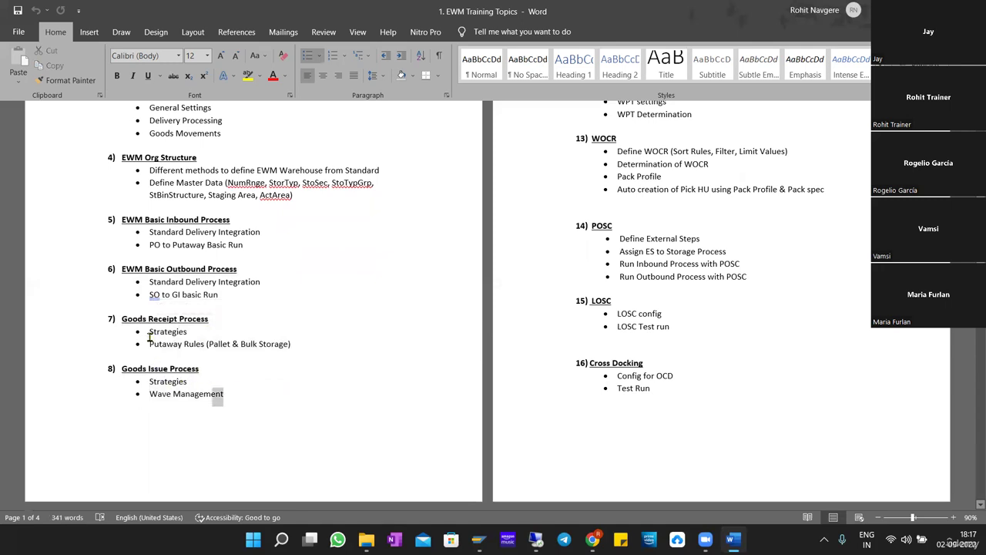
Step: Highlight both bullets under Goods Issue Process, followed by the Wave Management line alone
{"action": "left_click_drag", "start_coordinate": [149, 381], "coordinate": [204, 400]}
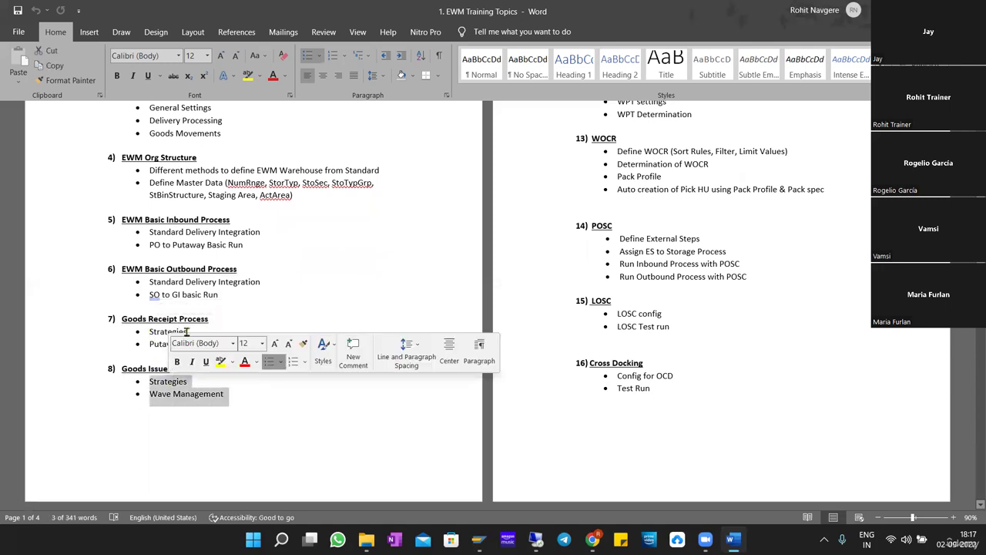
{"action": "left_click", "coordinate": [177, 380]}
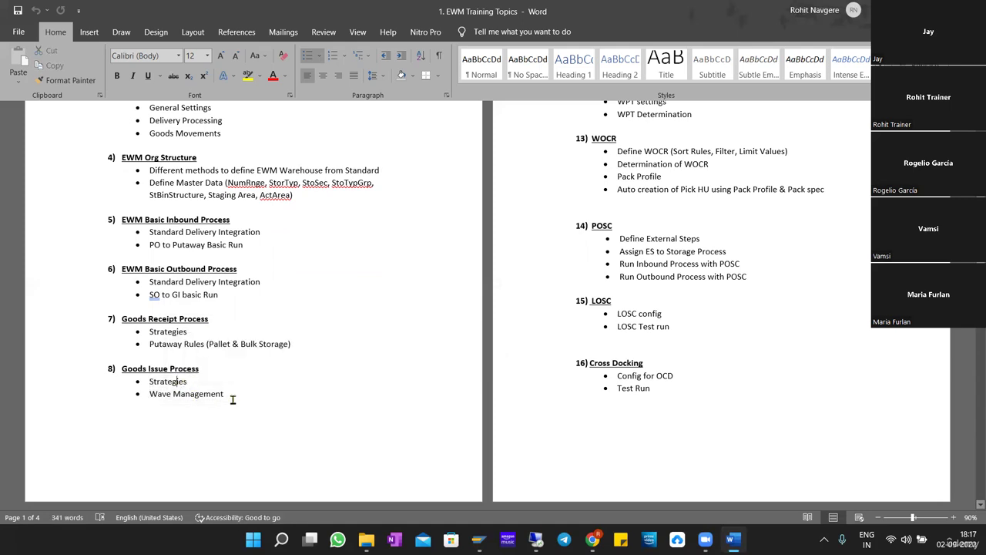
{"action": "left_click_drag", "start_coordinate": [150, 394], "coordinate": [227, 417]}
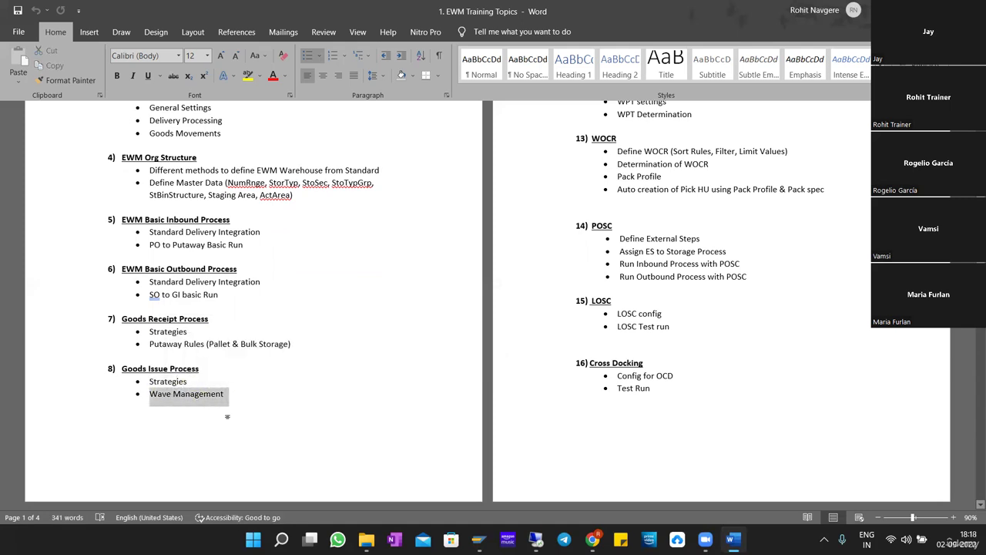
Step: Return to the start of the second page and highlight Inbound and Outbound with HUs under Handling Unit Management
{"action": "scroll", "coordinate": [315, 401], "scroll_direction": "up", "scroll_amount": 4}
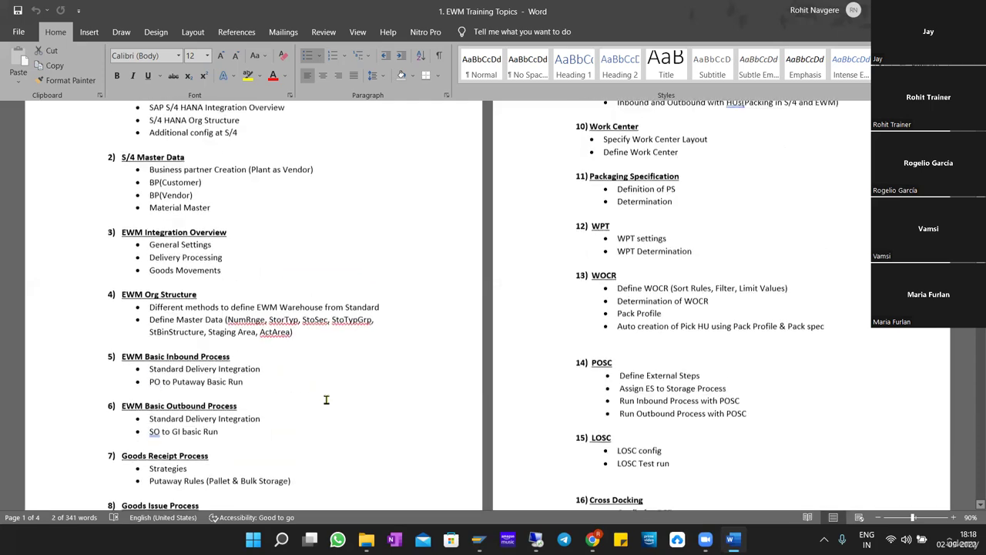
{"action": "scroll", "coordinate": [326, 399], "scroll_direction": "up", "scroll_amount": 3}
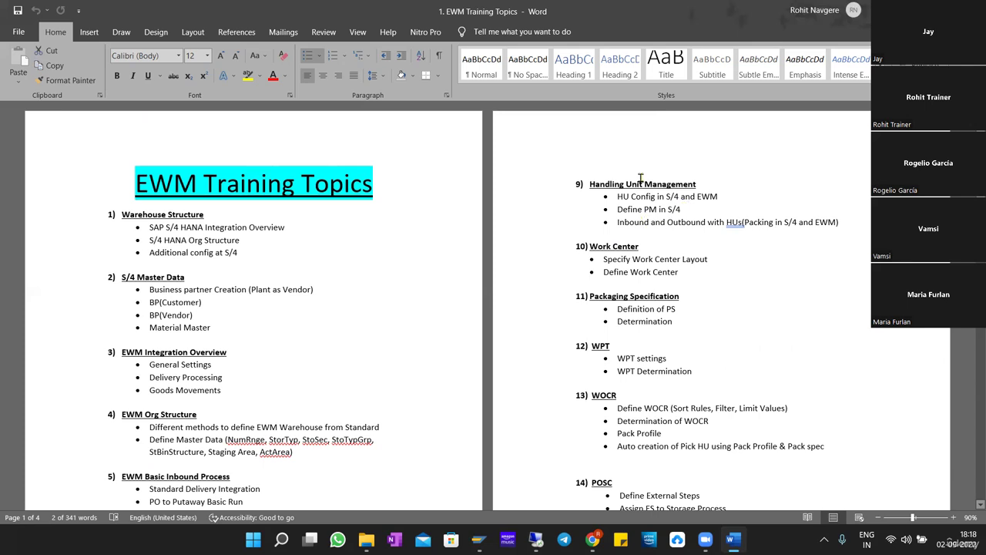
{"action": "left_click", "coordinate": [691, 222]}
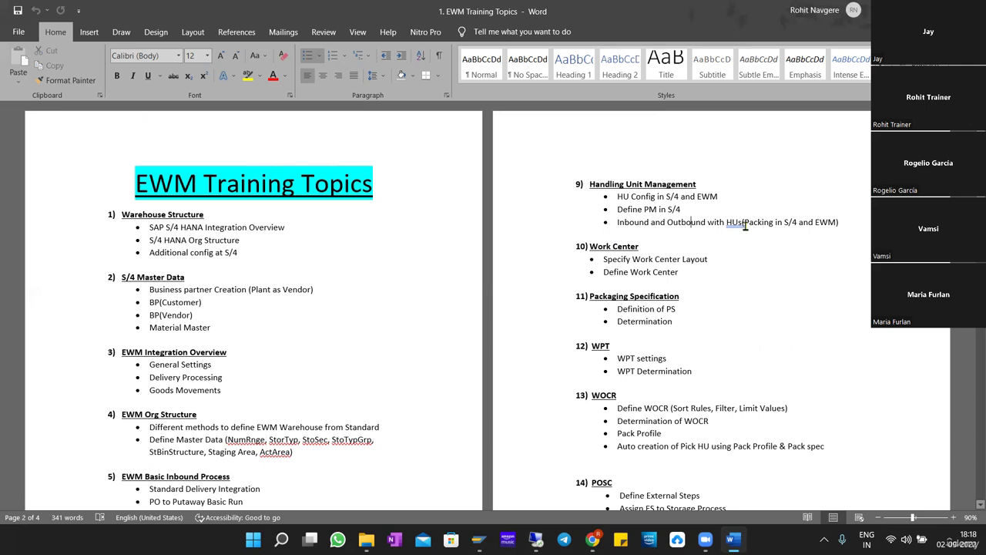
{"action": "left_click_drag", "start_coordinate": [643, 224], "coordinate": [744, 224]}
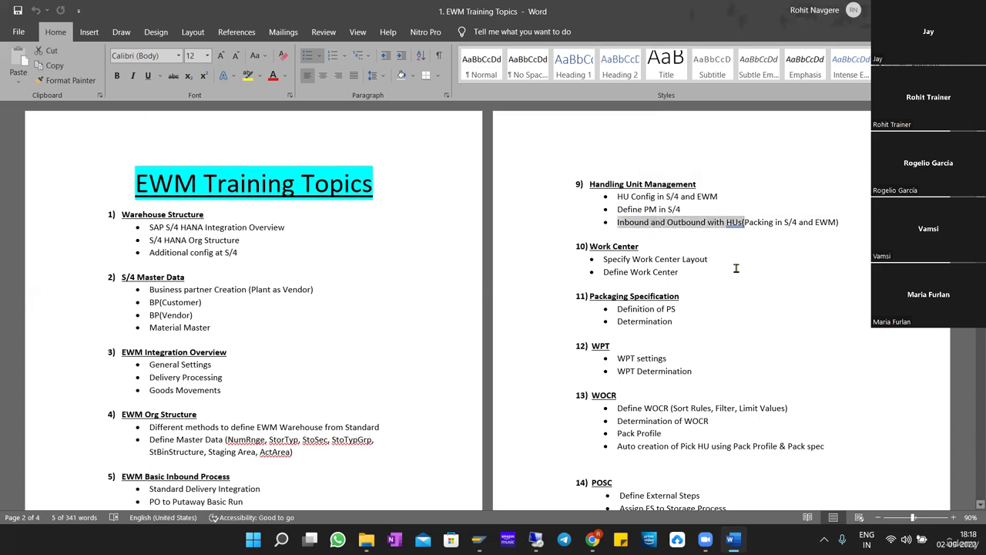
Step: Point out topic 10, Work Center, by selecting its list number, and place the cursor after Define Work Center
{"action": "scroll", "coordinate": [736, 268], "scroll_direction": "down", "scroll_amount": 1}
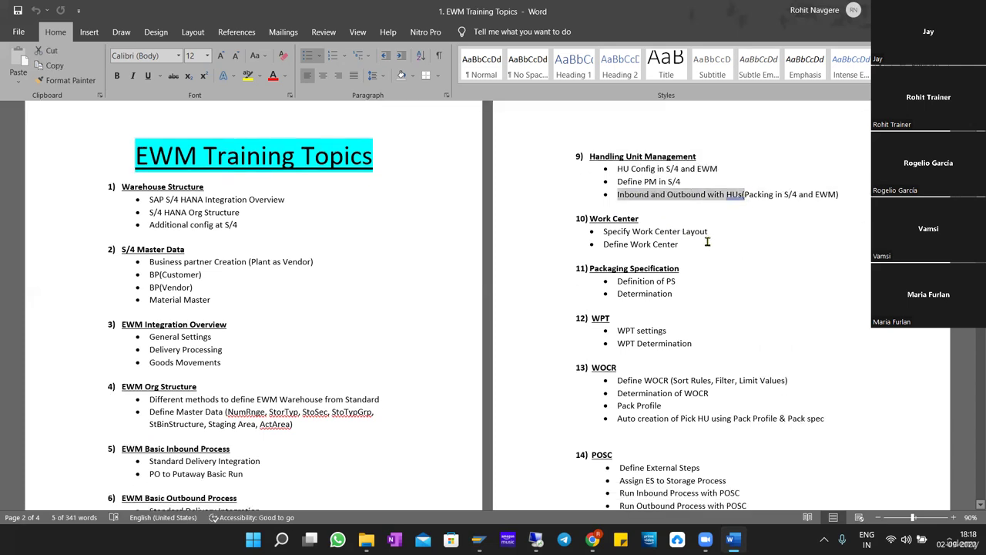
{"action": "left_click_drag", "start_coordinate": [582, 219], "coordinate": [578, 270]}
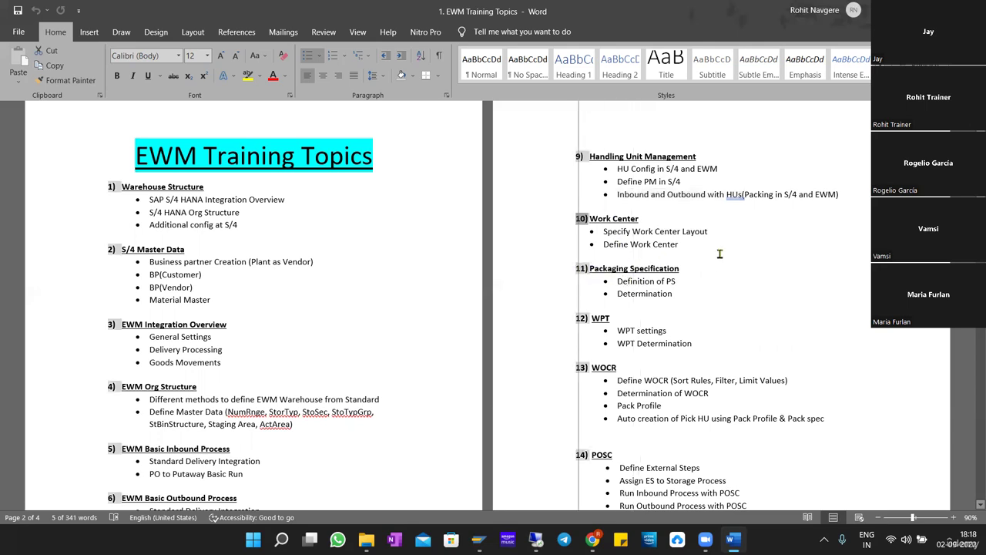
{"action": "left_click", "coordinate": [732, 251]}
Step: Review the Packaging Specification topic and highlight WPT Determination under topic 12
{"action": "scroll", "coordinate": [751, 250], "scroll_direction": "down", "scroll_amount": 2}
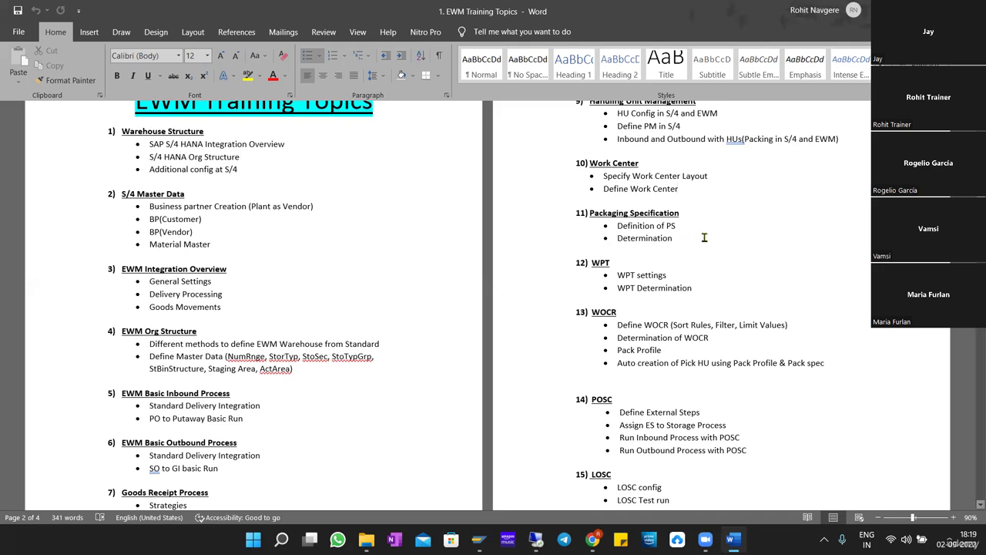
{"action": "scroll", "coordinate": [700, 236], "scroll_direction": "down", "scroll_amount": 1}
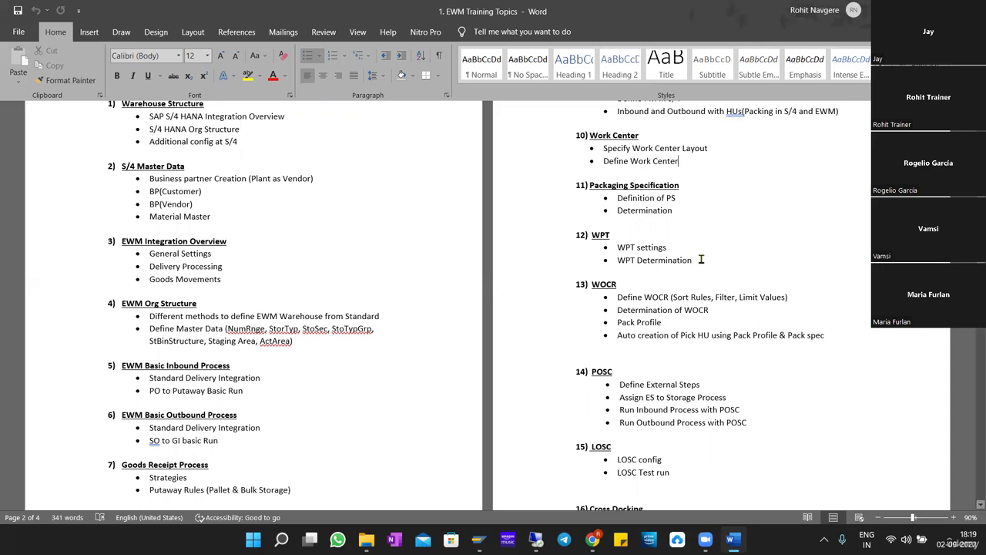
{"action": "left_click_drag", "start_coordinate": [701, 259], "coordinate": [617, 260]}
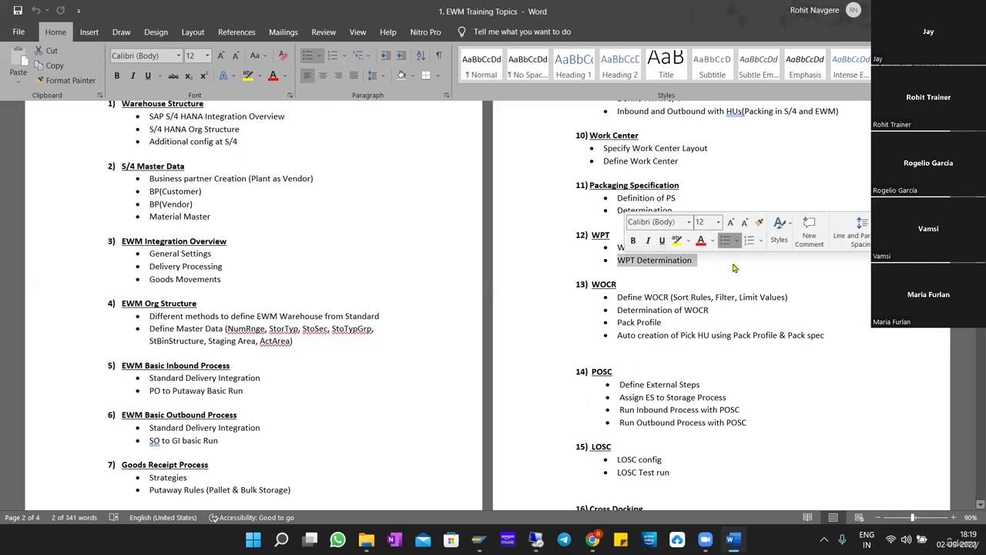
Step: Present the WOCR topic, highlighting Auto creation of Pick HU in its last bullet, and clear the selection
{"action": "scroll", "coordinate": [739, 270], "scroll_direction": "down", "scroll_amount": 1}
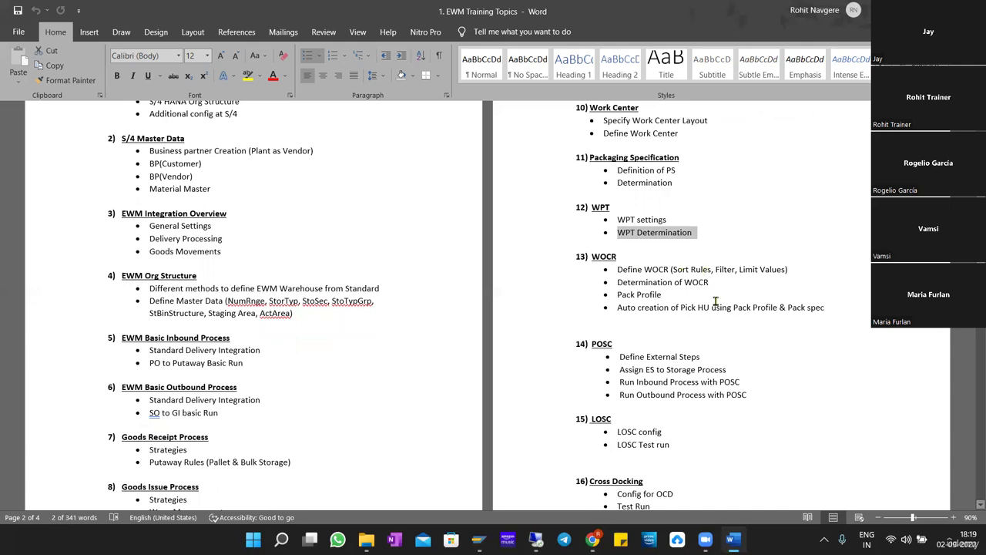
{"action": "left_click", "coordinate": [691, 271]}
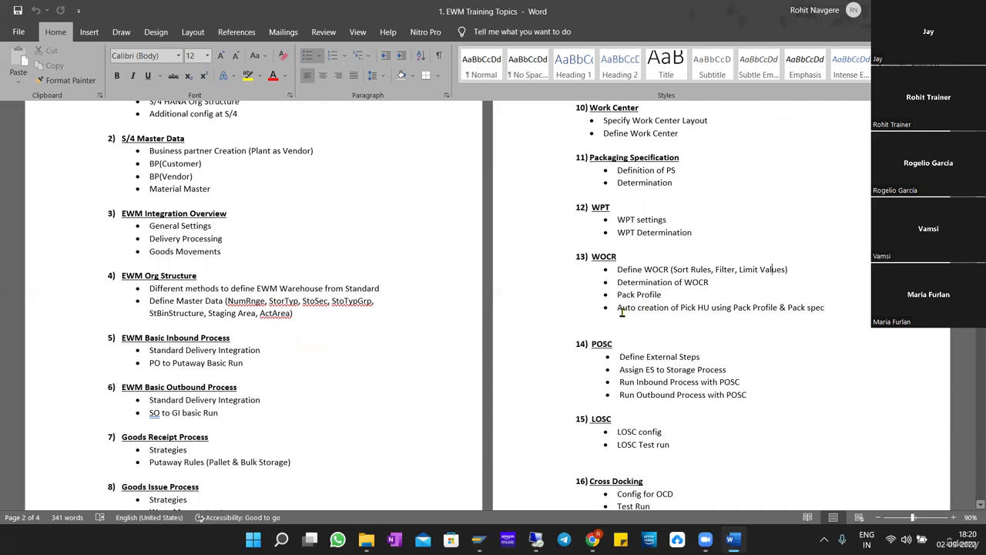
{"action": "left_click_drag", "start_coordinate": [617, 307], "coordinate": [710, 309]}
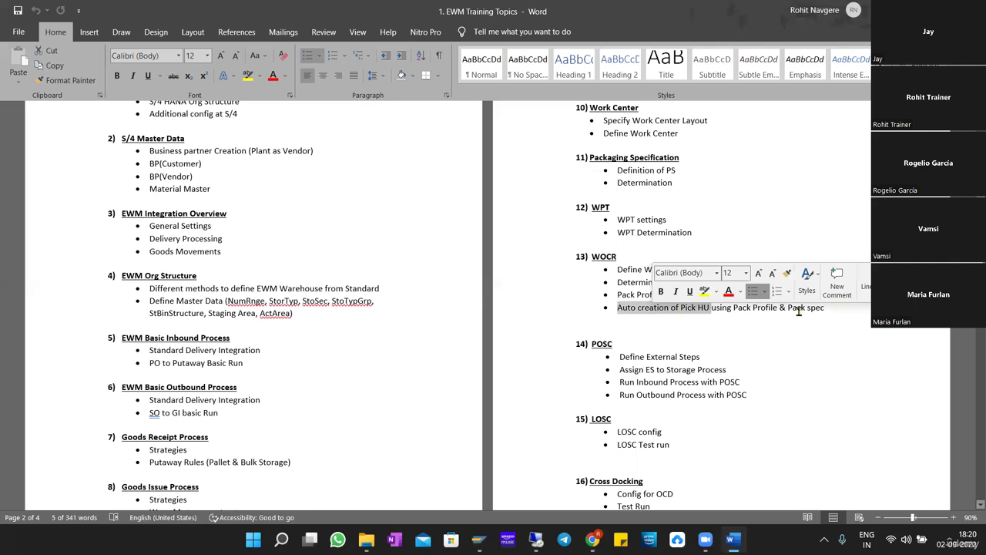
{"action": "left_click", "coordinate": [689, 352]}
Step: Present the POSC topic, highlighting Run Outbound Process with POSC, and clear the selection
{"action": "scroll", "coordinate": [704, 353], "scroll_direction": "down", "scroll_amount": 1}
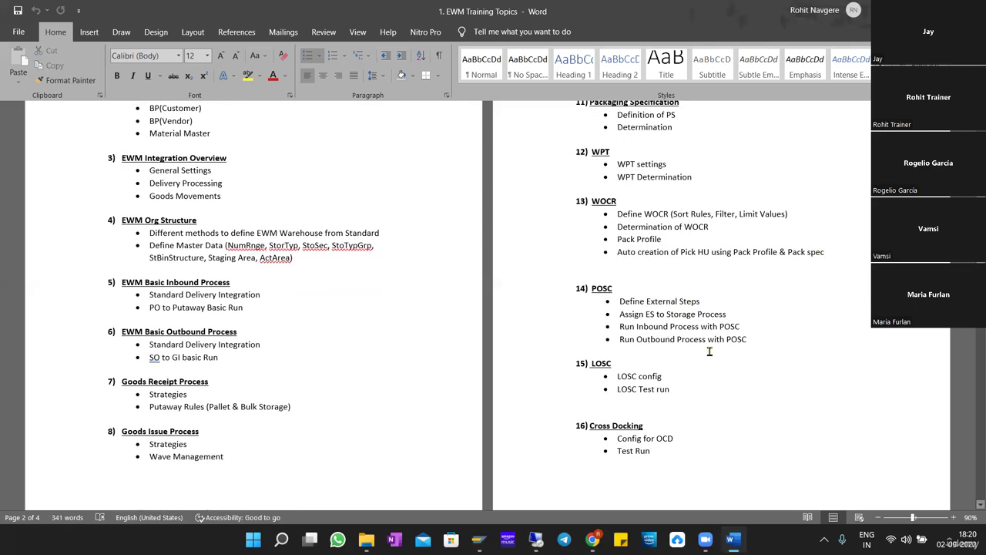
{"action": "scroll", "coordinate": [704, 353], "scroll_direction": "down", "scroll_amount": 1}
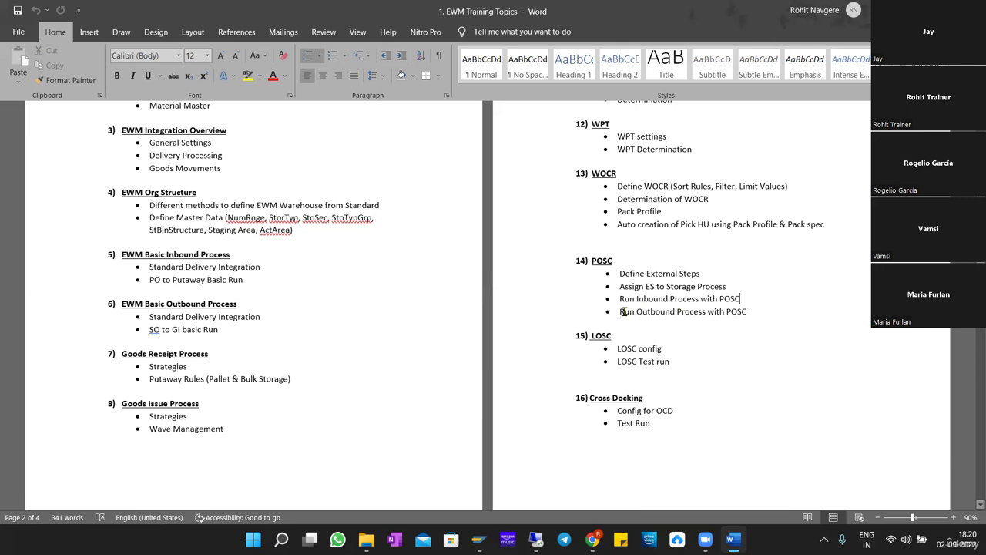
{"action": "left_click_drag", "start_coordinate": [622, 311], "coordinate": [707, 312]}
{"action": "left_click_drag", "start_coordinate": [773, 316], "coordinate": [774, 316]}
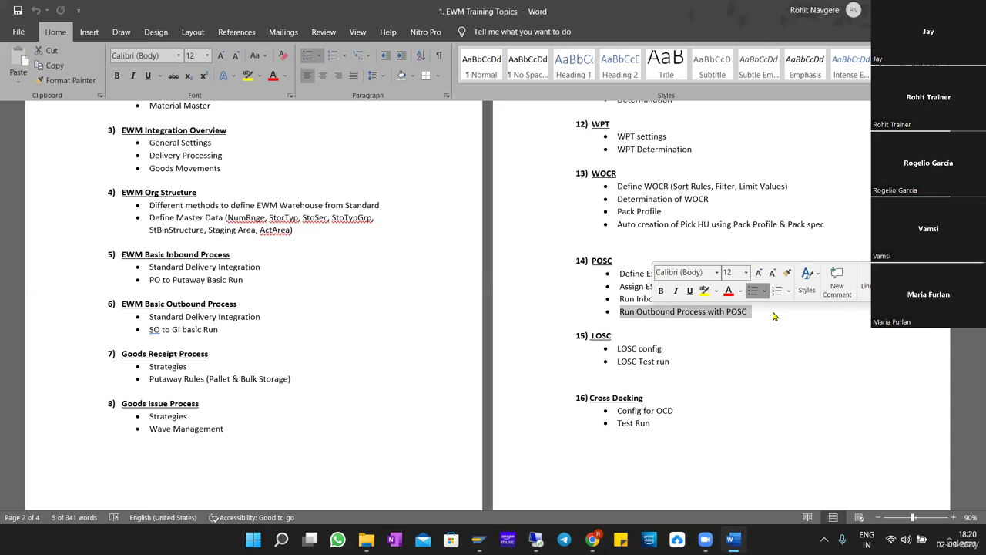
{"action": "left_click", "coordinate": [774, 316]}
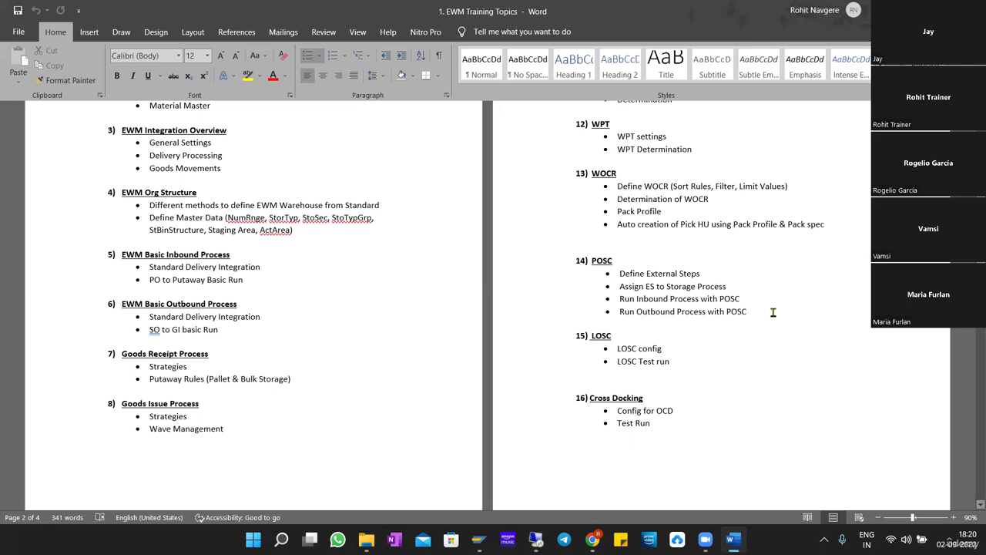
Step: Review the LOSC topic and highlight Config for OCD and Test Run under Cross Docking
{"action": "scroll", "coordinate": [773, 312], "scroll_direction": "down", "scroll_amount": 2}
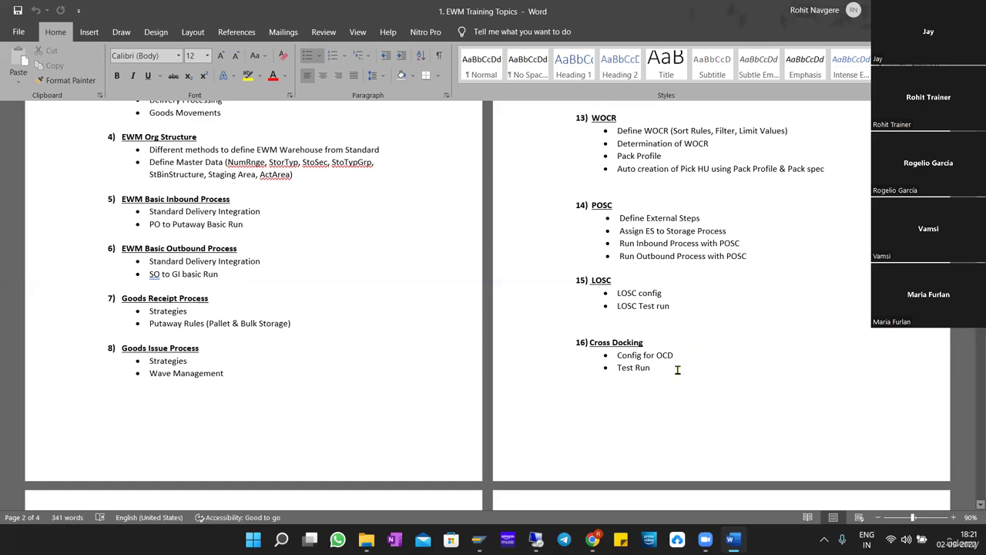
{"action": "scroll", "coordinate": [678, 362], "scroll_direction": "down", "scroll_amount": 1}
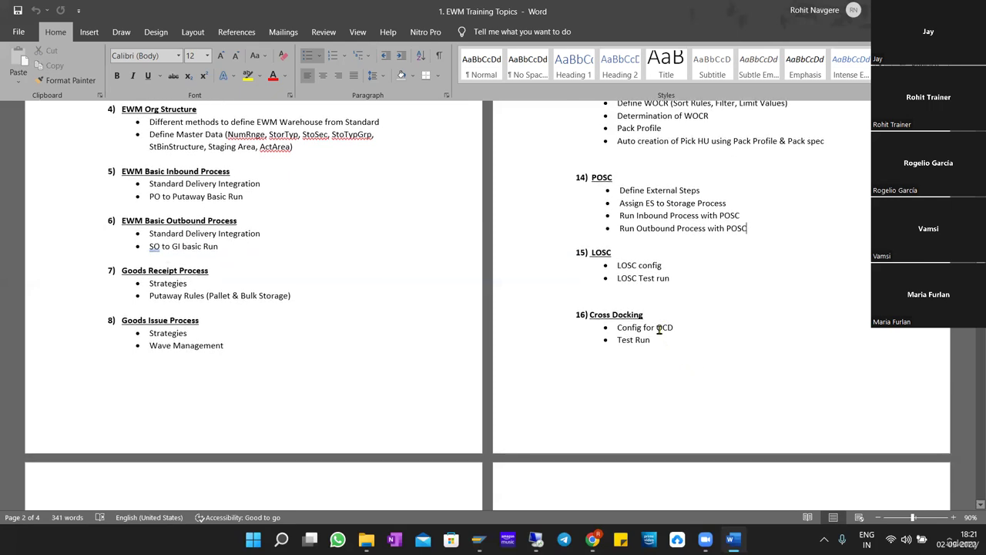
{"action": "scroll", "coordinate": [685, 326], "scroll_direction": "down", "scroll_amount": 1}
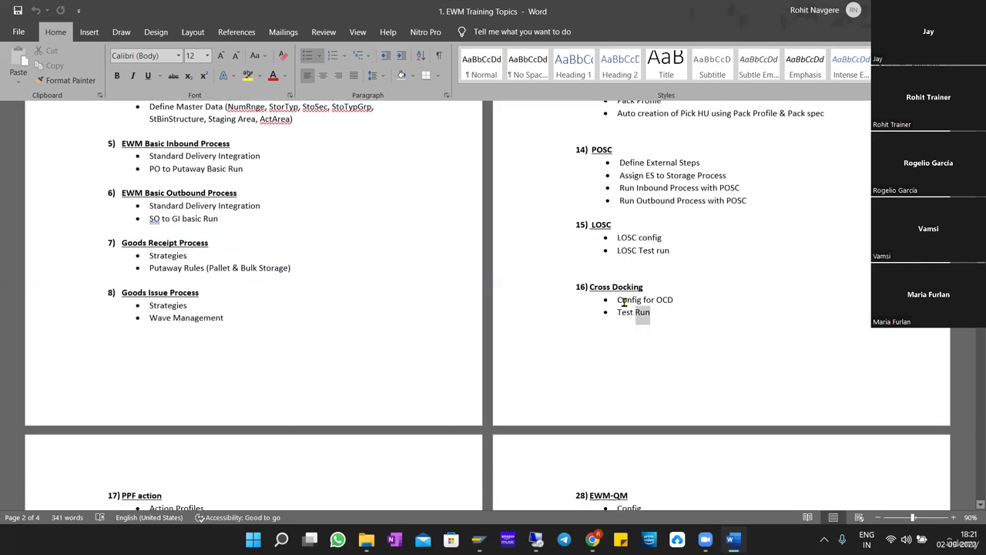
{"action": "left_click_drag", "start_coordinate": [637, 300], "coordinate": [682, 313]}
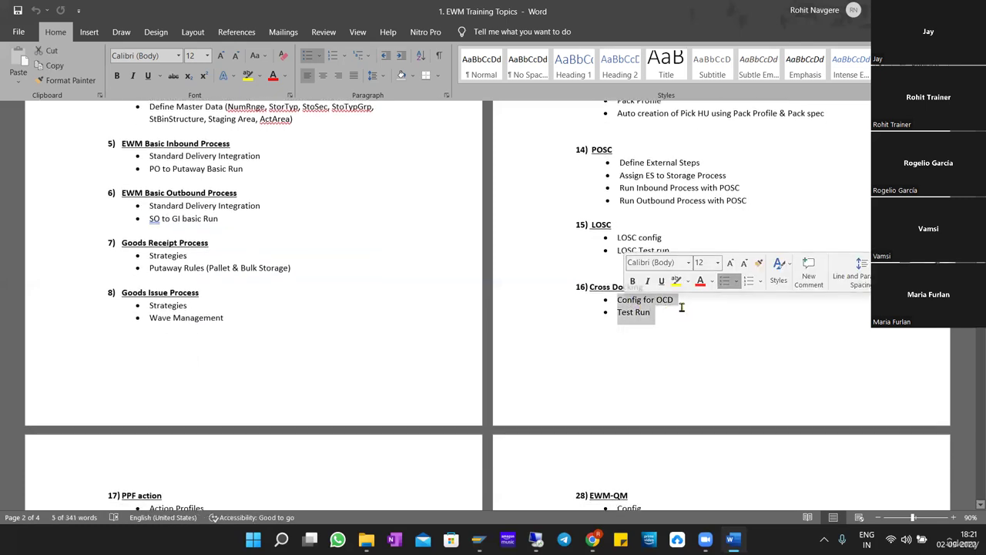
Step: Go to the third page and highlight Determination procedure in /SCWM/GCMC under PPF action, clearing the selection
{"action": "scroll", "coordinate": [705, 321], "scroll_direction": "down", "scroll_amount": 3}
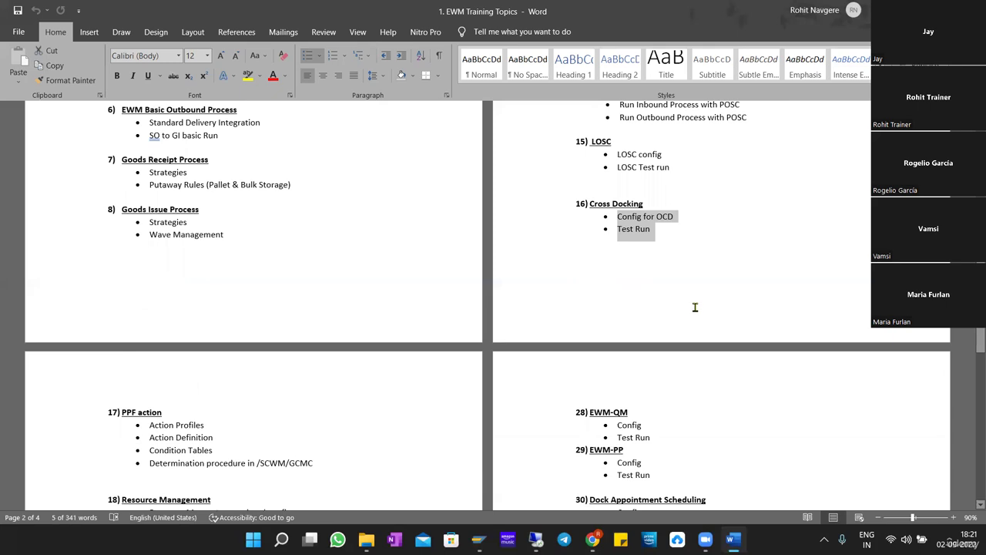
{"action": "scroll", "coordinate": [695, 308], "scroll_direction": "down", "scroll_amount": 7}
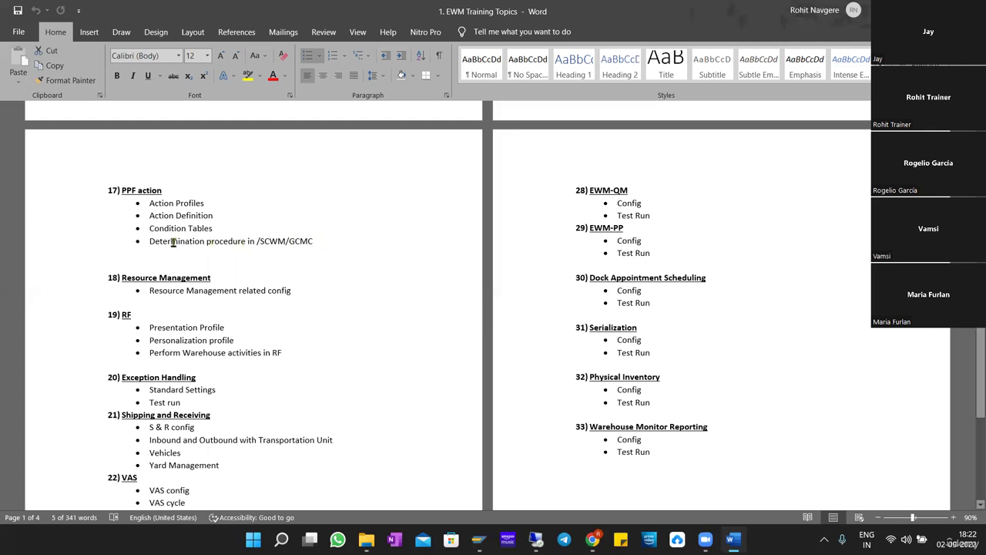
{"action": "left_click_drag", "start_coordinate": [172, 243], "coordinate": [325, 248]}
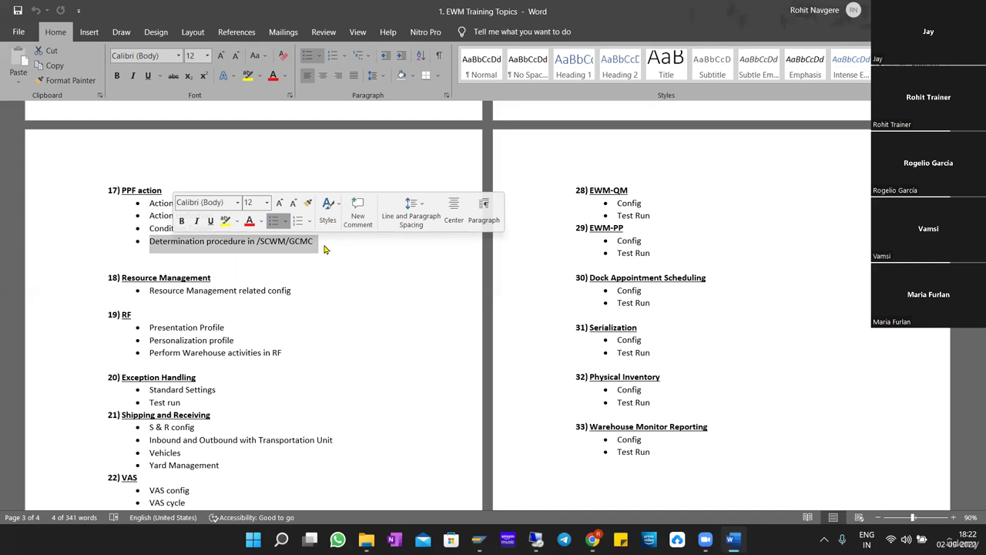
{"action": "left_click", "coordinate": [329, 244]}
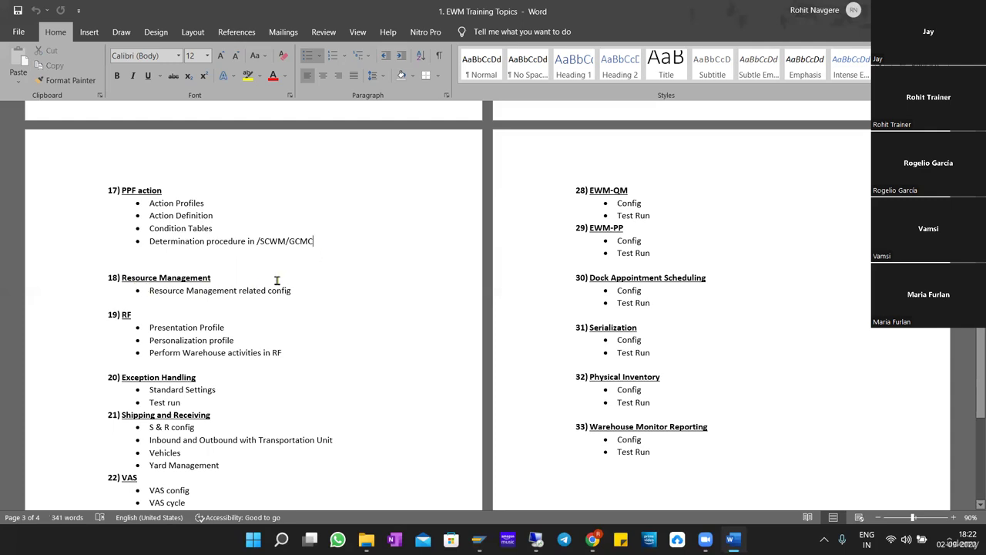
Step: Highlight the Resource Management topic with its config bullet, clear the selection and bring the RF topic into focus
{"action": "left_click_drag", "start_coordinate": [140, 284], "coordinate": [300, 292]}
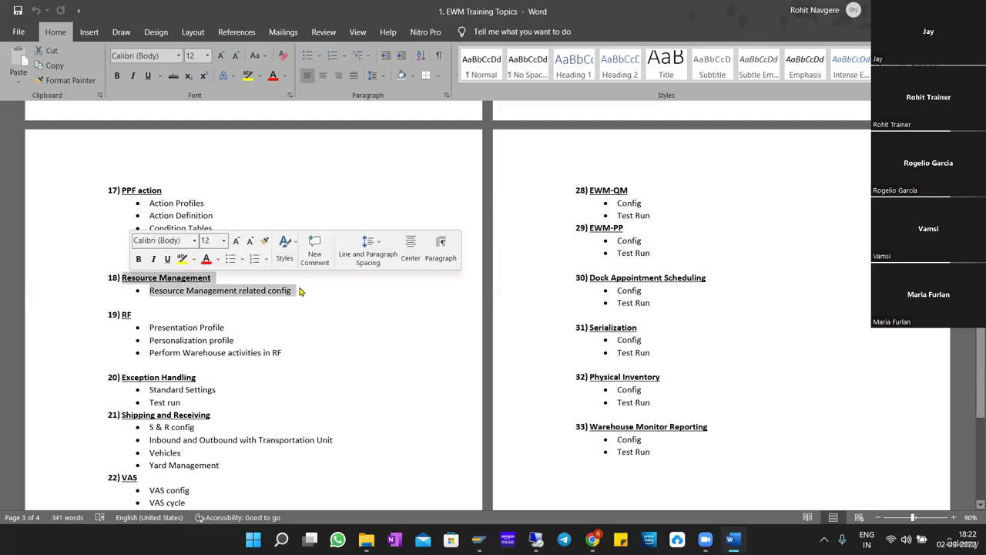
{"action": "left_click", "coordinate": [302, 293]}
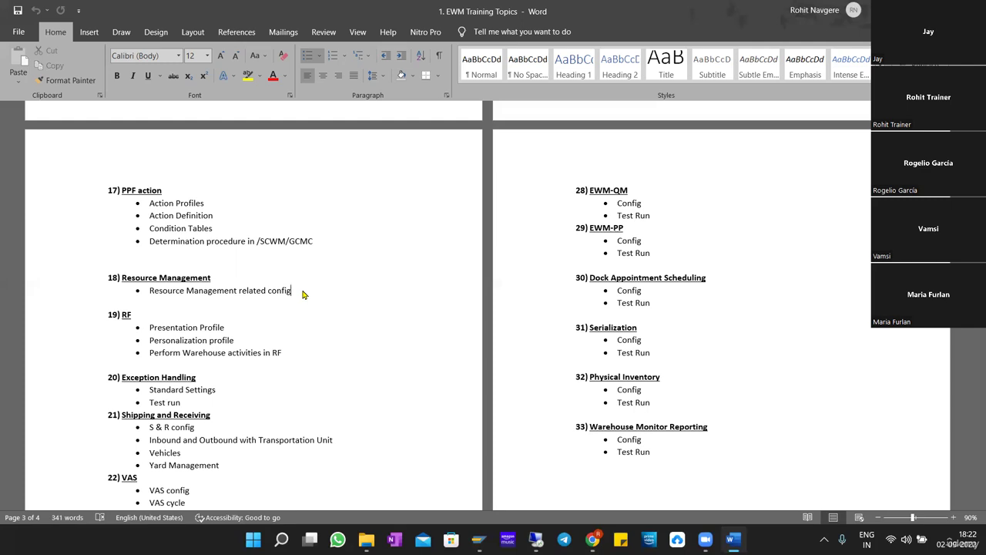
{"action": "scroll", "coordinate": [303, 291], "scroll_direction": "down", "scroll_amount": 1}
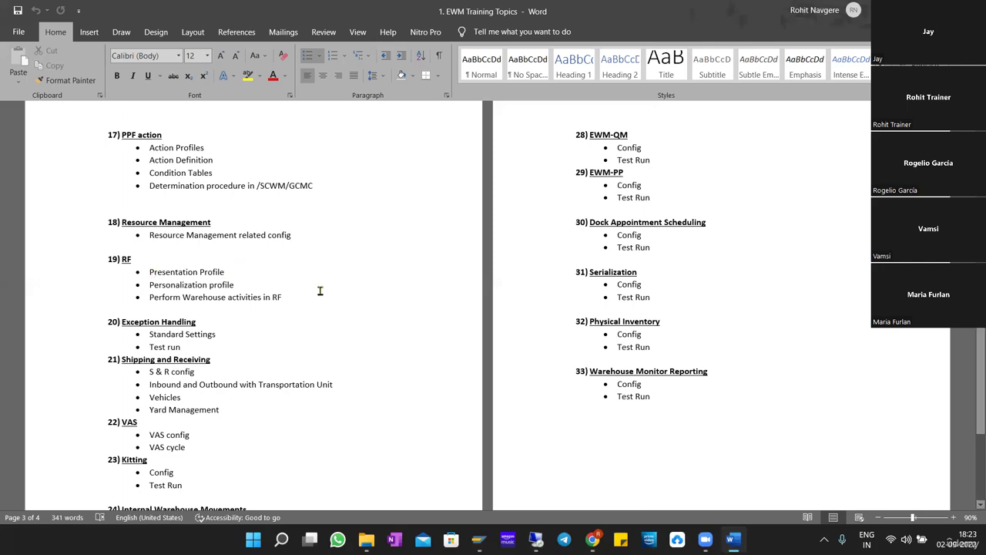
Step: Highlight Transportation Unit and Yard Management under Shipping and Receiving, plus the two VAS bullets, clearing the selection
{"action": "scroll", "coordinate": [272, 280], "scroll_direction": "down", "scroll_amount": 1}
{"action": "scroll", "coordinate": [265, 278], "scroll_direction": "down", "scroll_amount": 2}
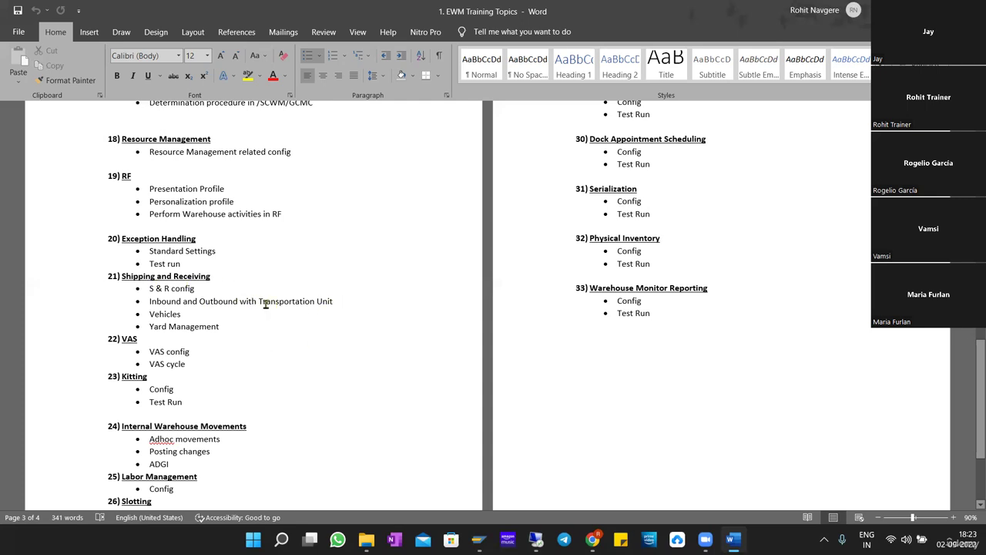
{"action": "left_click_drag", "start_coordinate": [306, 304], "coordinate": [358, 308]}
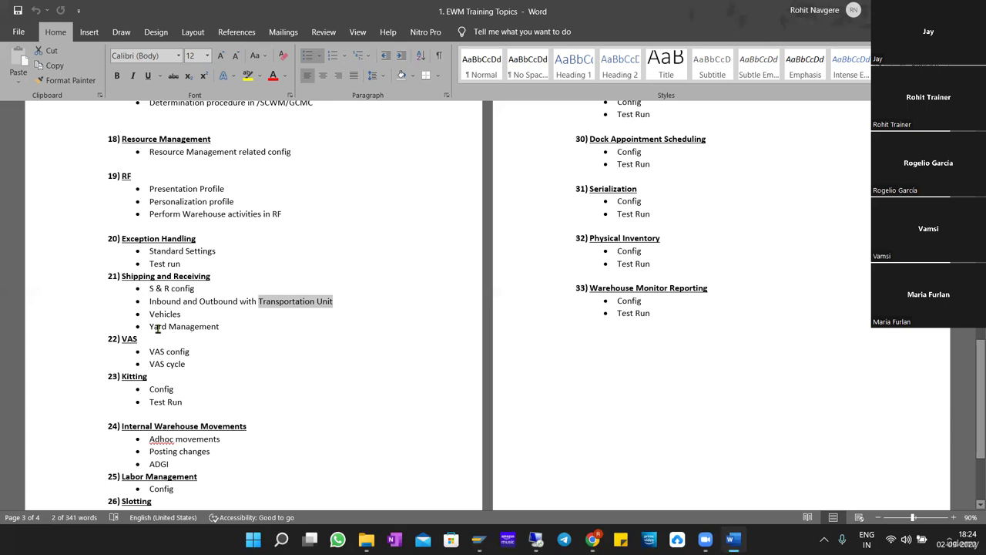
{"action": "left_click_drag", "start_coordinate": [152, 329], "coordinate": [259, 331]}
{"action": "left_click", "coordinate": [259, 330]}
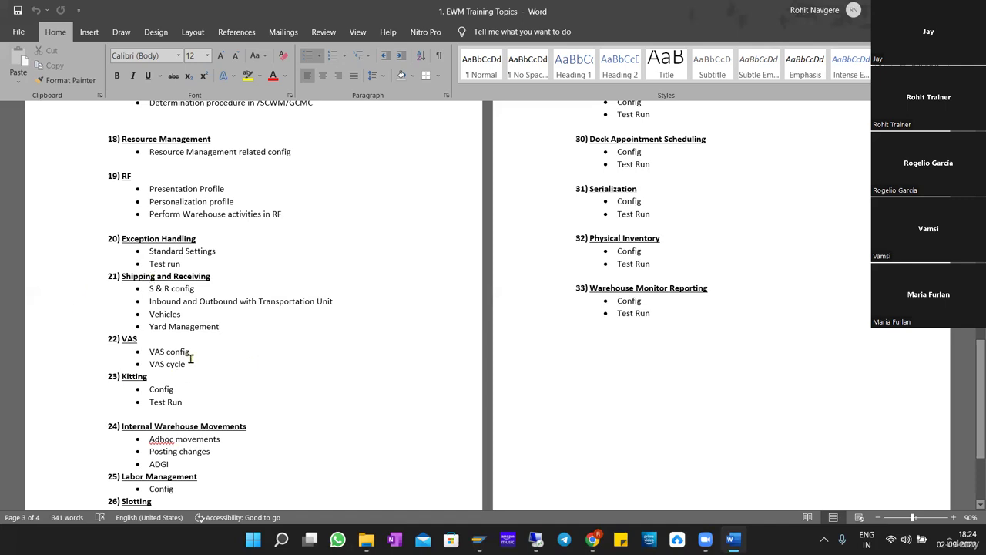
{"action": "left_click_drag", "start_coordinate": [161, 352], "coordinate": [233, 362]}
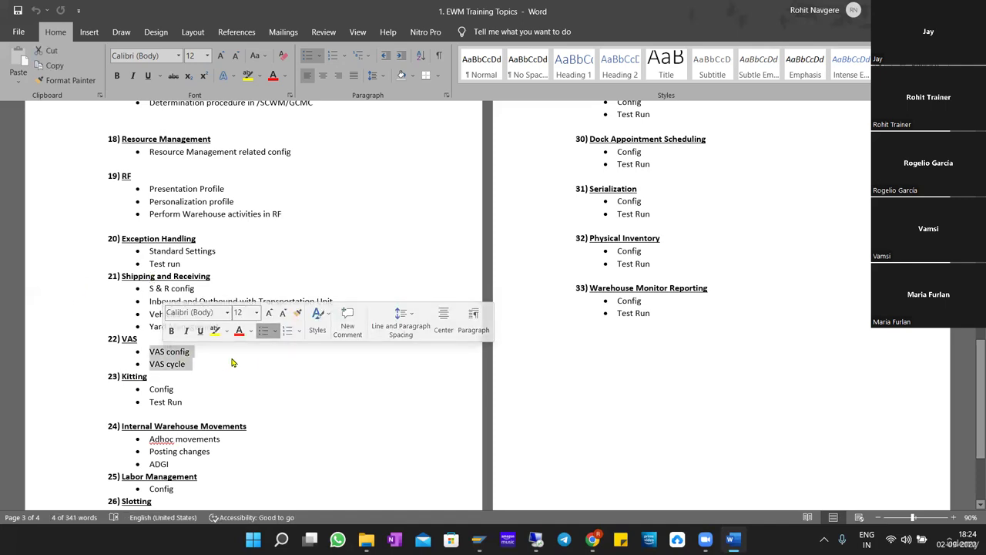
{"action": "left_click", "coordinate": [208, 364]}
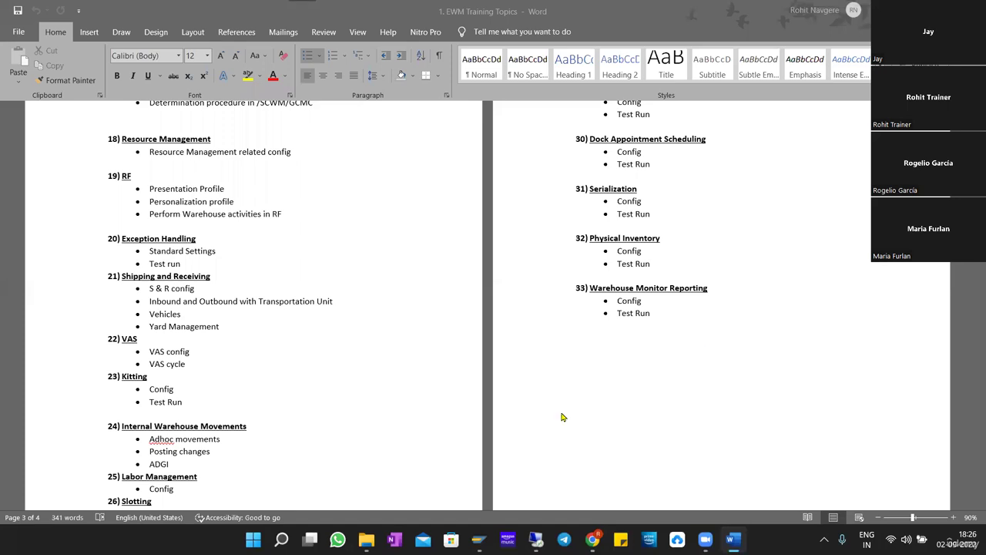
Step: Highlight the Labor Management topic with its Config bullet and clear the selection
{"action": "scroll", "coordinate": [379, 420], "scroll_direction": "down", "scroll_amount": 1}
{"action": "scroll", "coordinate": [375, 418], "scroll_direction": "down", "scroll_amount": 1}
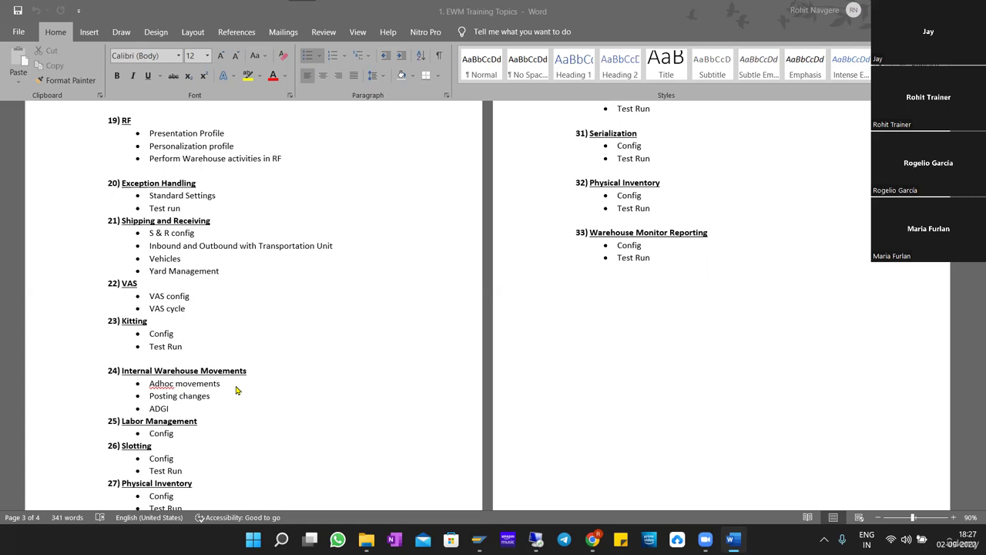
{"action": "scroll", "coordinate": [298, 404], "scroll_direction": "down", "scroll_amount": 1}
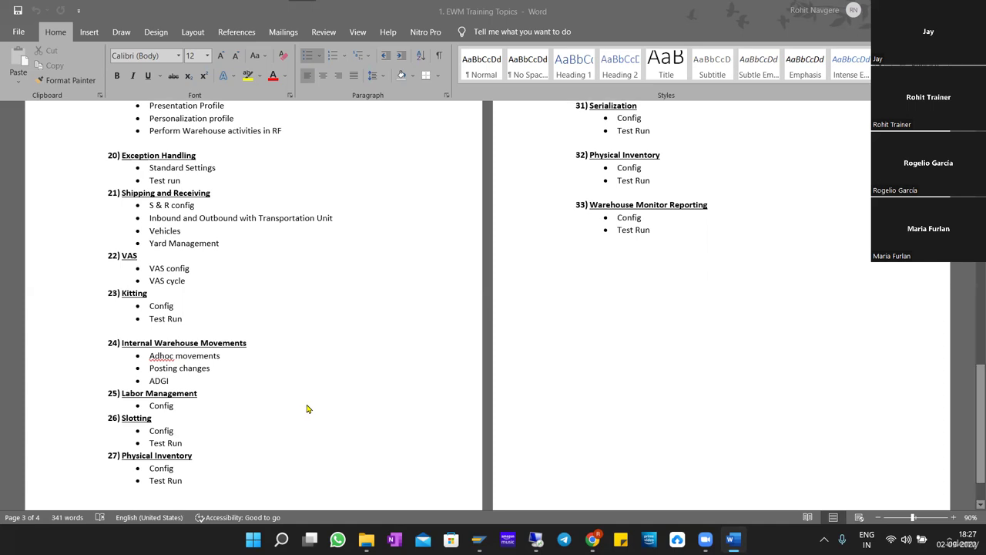
{"action": "left_click", "coordinate": [205, 410]}
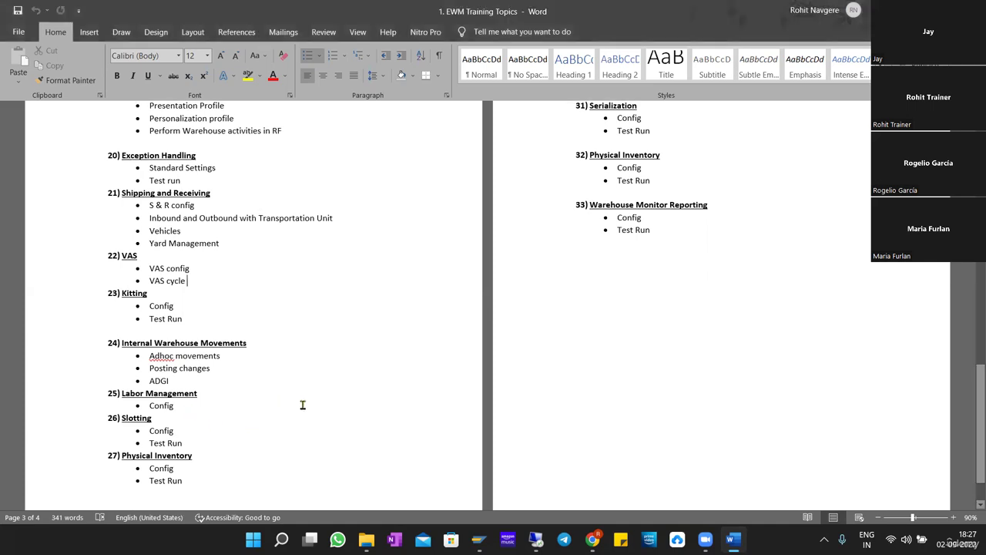
{"action": "left_click_drag", "start_coordinate": [146, 399], "coordinate": [220, 413]}
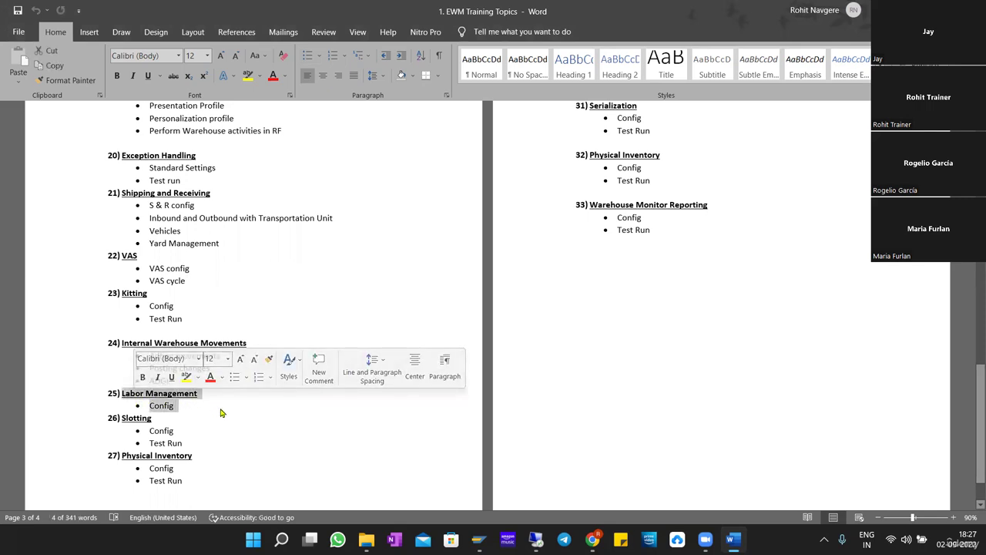
{"action": "left_click_drag", "start_coordinate": [231, 409], "coordinate": [122, 394]}
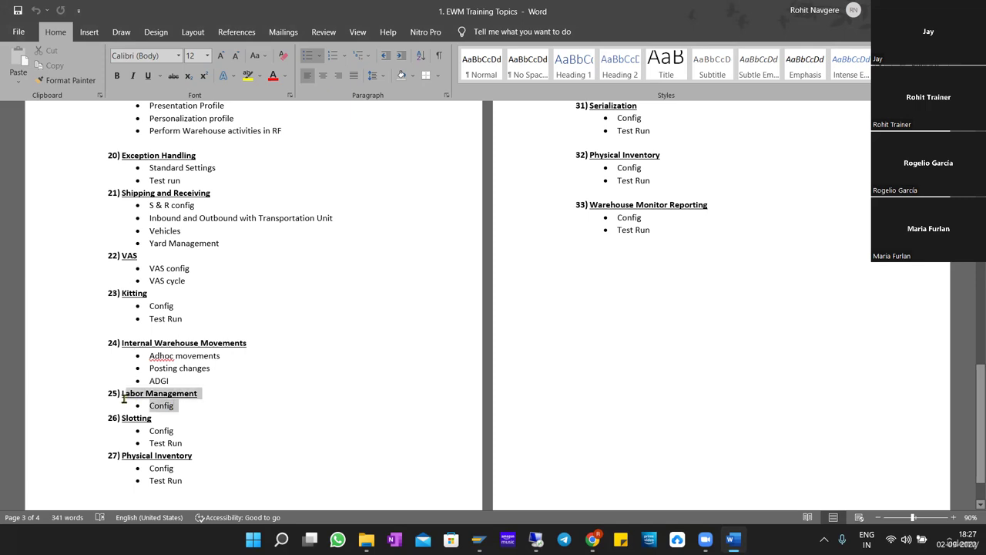
{"action": "left_click", "coordinate": [195, 409]}
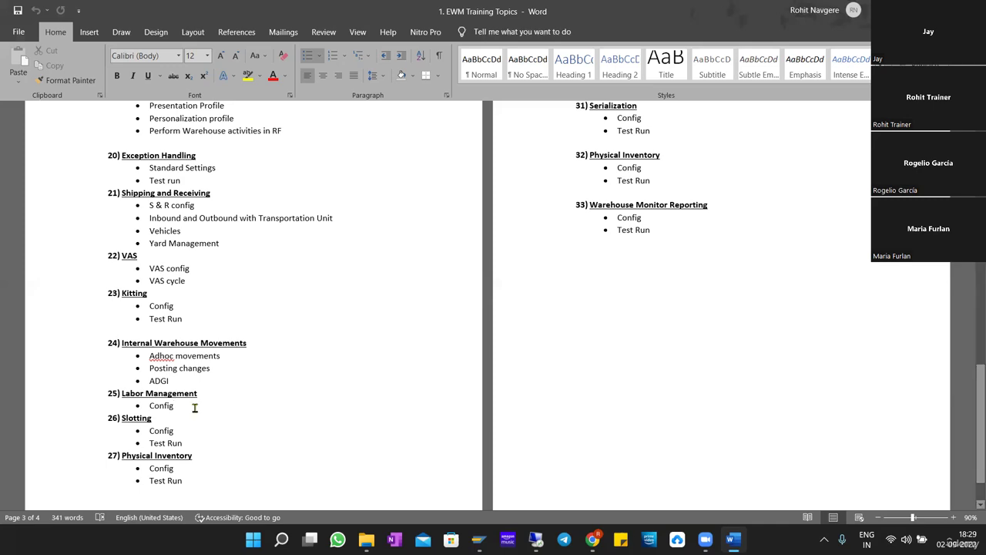
Step: Highlight the EWM-PP topic with its Config and Test Run bullets on the fourth page, and clear the selection
{"action": "scroll", "coordinate": [380, 349], "scroll_direction": "up", "scroll_amount": 3}
{"action": "scroll", "coordinate": [379, 349], "scroll_direction": "up", "scroll_amount": 6}
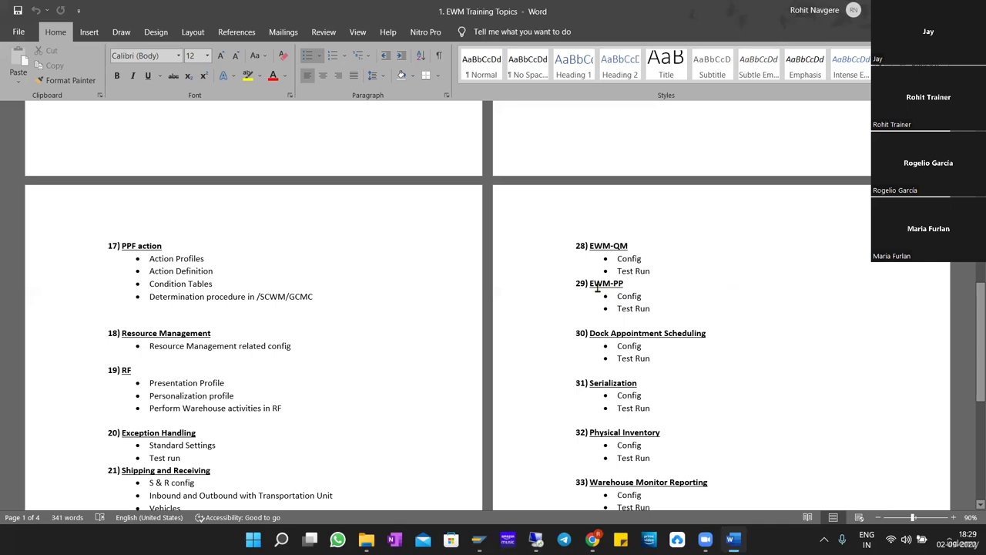
{"action": "double_click", "coordinate": [642, 309]}
{"action": "left_click_drag", "start_coordinate": [592, 288], "coordinate": [682, 308]}
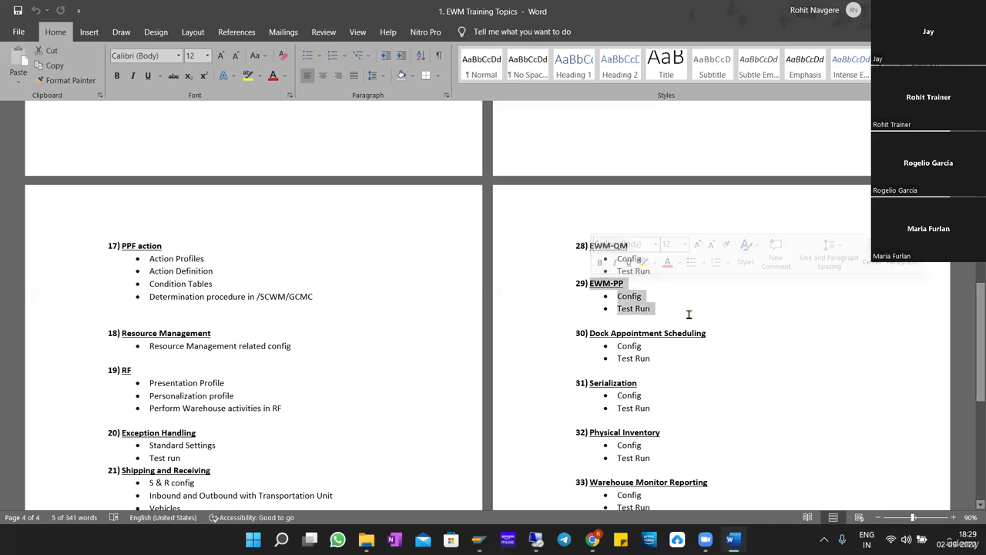
{"action": "left_click", "coordinate": [688, 314]}
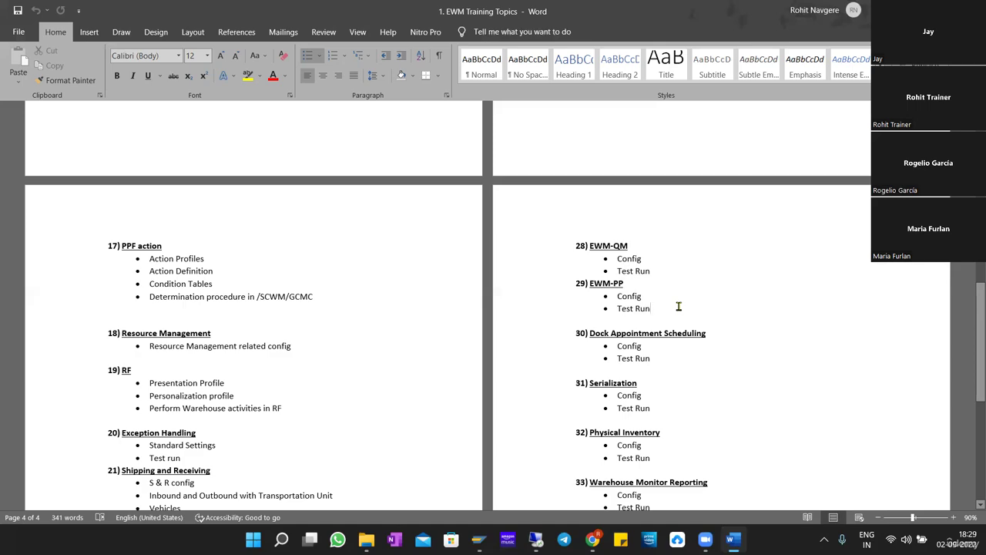
Step: Delete the duplicate Physical Inventory topic, including its Config and Test Run bullets, listed after Slotting on the third page
{"action": "scroll", "coordinate": [710, 327], "scroll_direction": "up", "scroll_amount": 5}
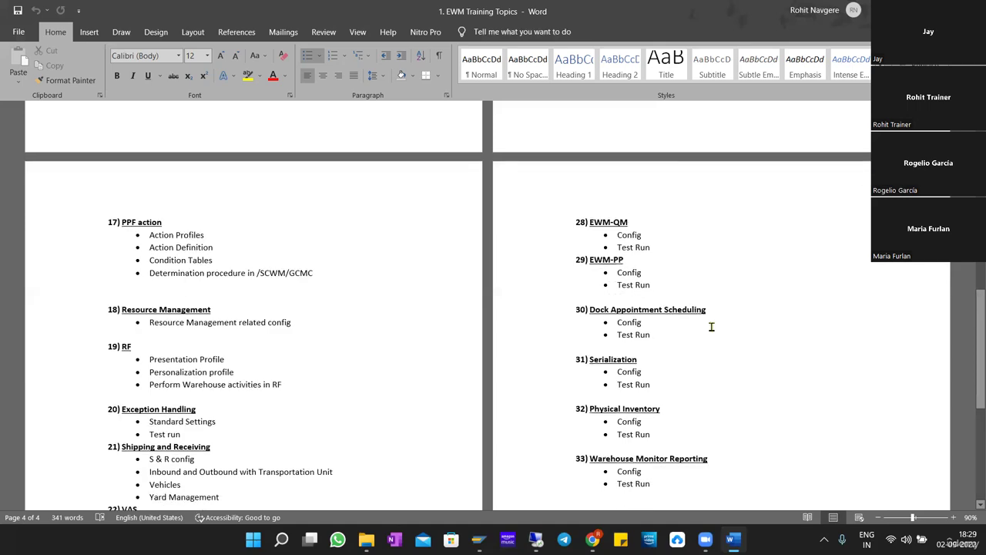
{"action": "scroll", "coordinate": [710, 327], "scroll_direction": "up", "scroll_amount": 3}
{"action": "scroll", "coordinate": [710, 326], "scroll_direction": "down", "scroll_amount": 11}
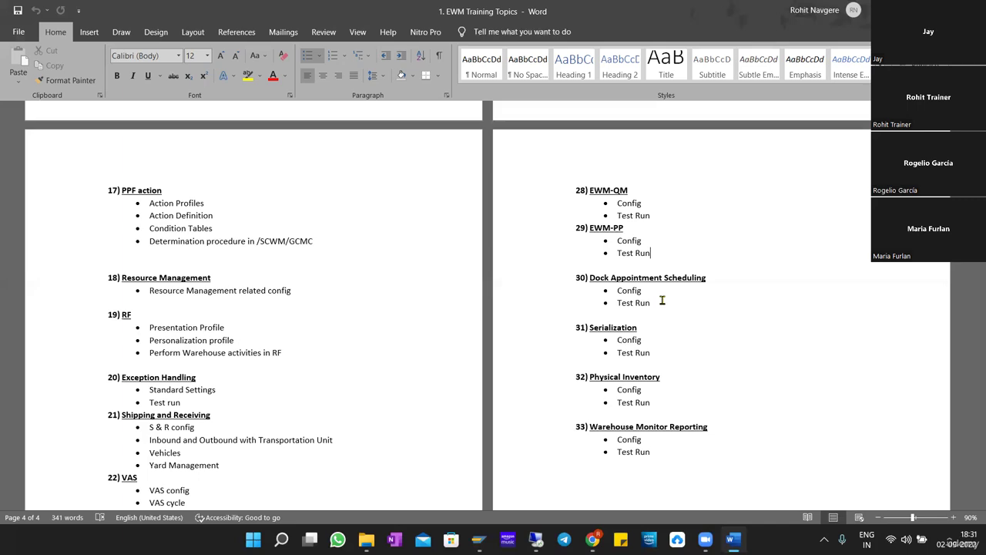
{"action": "scroll", "coordinate": [662, 301], "scroll_direction": "down", "scroll_amount": 4}
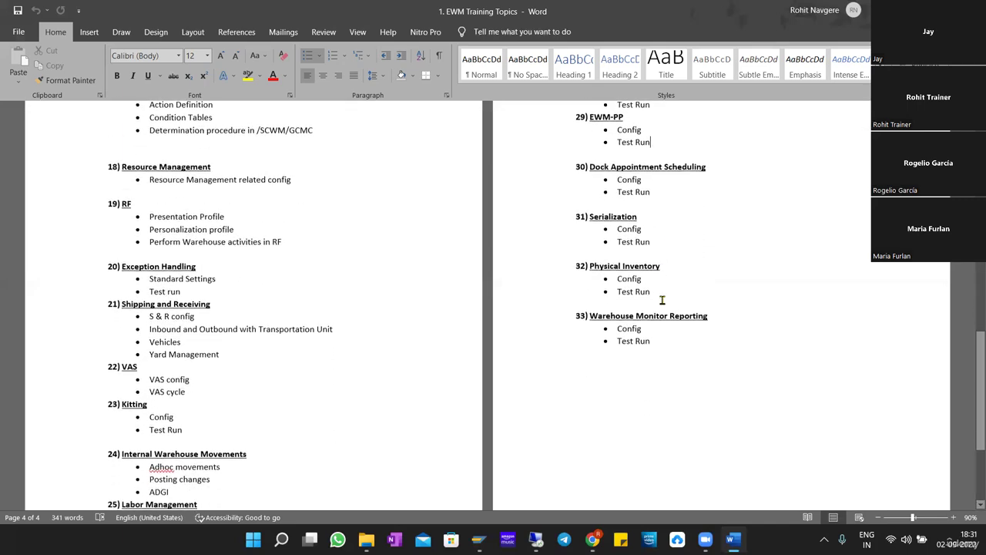
{"action": "scroll", "coordinate": [662, 305], "scroll_direction": "up", "scroll_amount": 2}
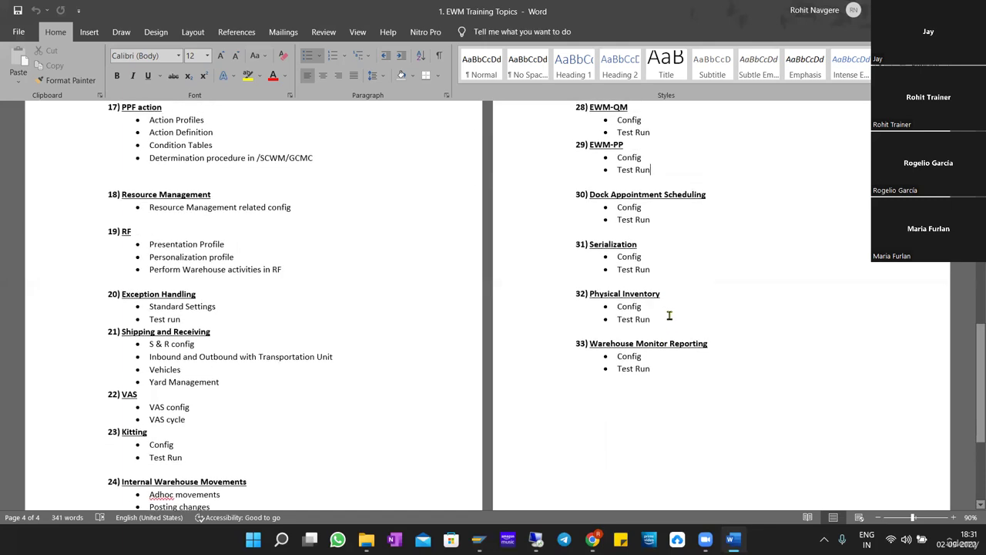
{"action": "scroll", "coordinate": [444, 327], "scroll_direction": "down", "scroll_amount": 3}
{"action": "scroll", "coordinate": [392, 323], "scroll_direction": "down", "scroll_amount": 3}
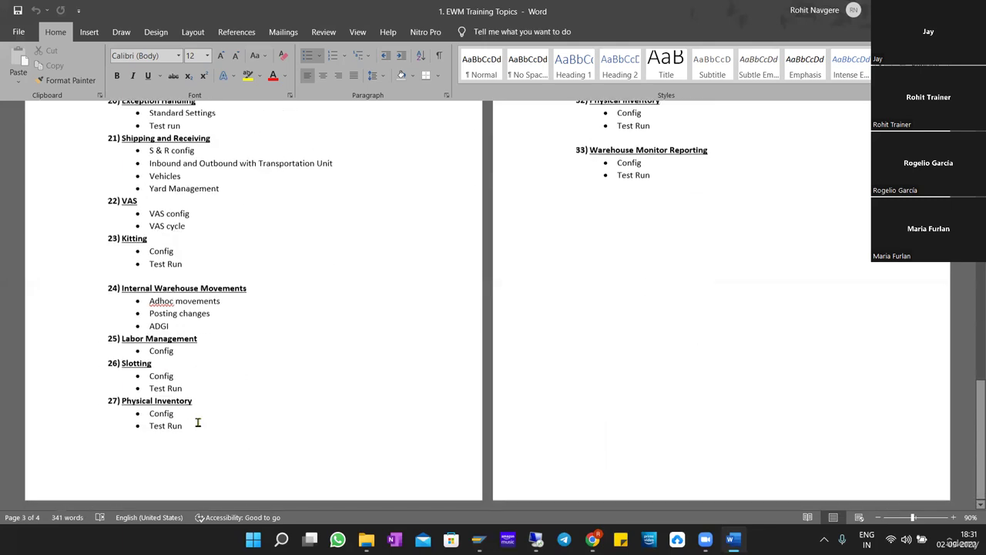
{"action": "double_click", "coordinate": [185, 425]}
{"action": "left_click_drag", "start_coordinate": [125, 404], "coordinate": [123, 402]}
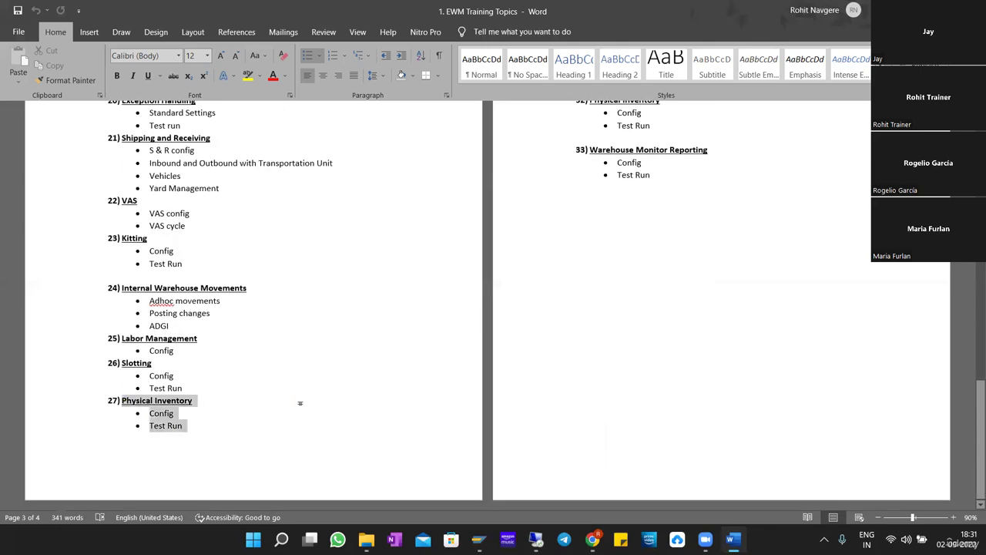
{"action": "key", "text": "Delete"}
Step: Highlight the Warehouse Monitor Reporting topic with its Config and Test Run bullets, and clear the selection
{"action": "scroll", "coordinate": [544, 279], "scroll_direction": "up", "scroll_amount": 5}
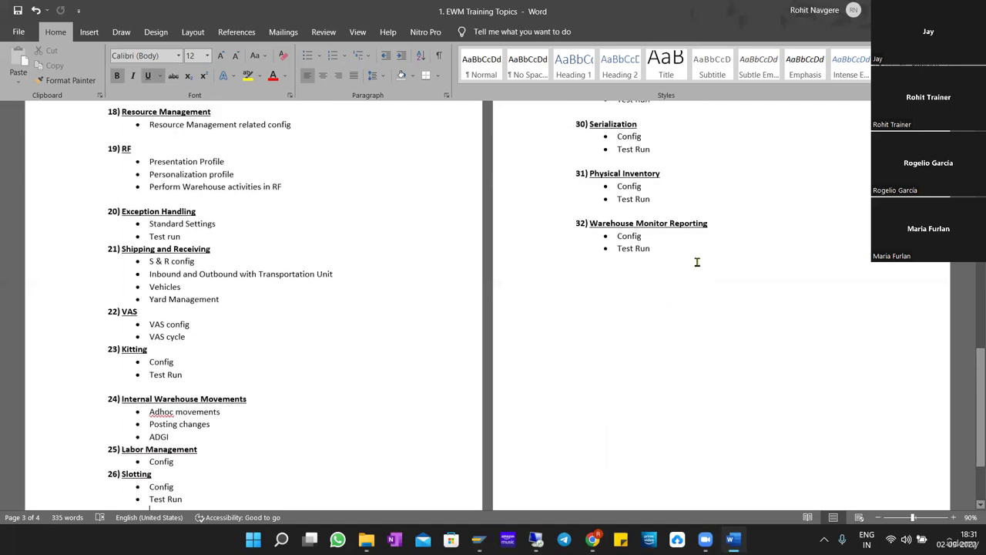
{"action": "left_click", "coordinate": [673, 250]}
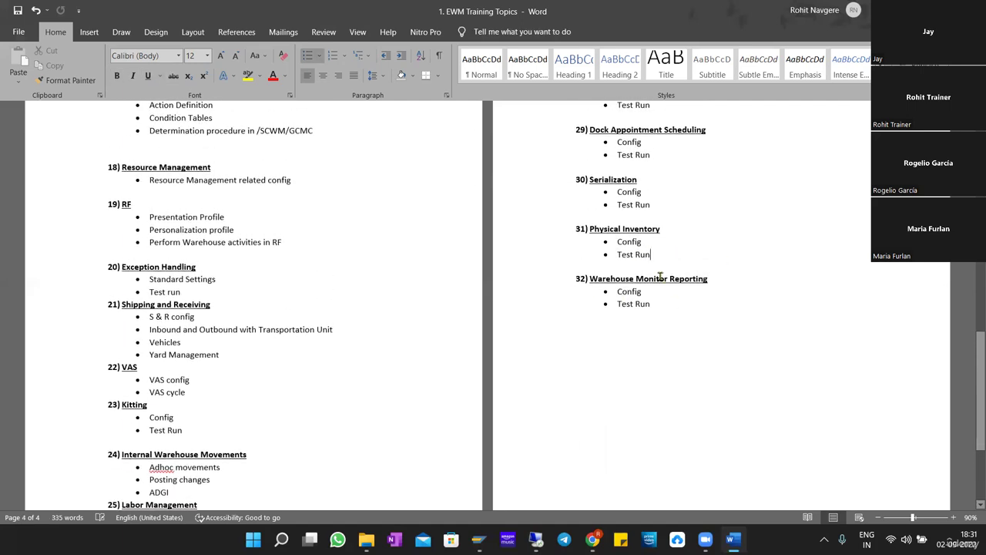
{"action": "left_click_drag", "start_coordinate": [600, 282], "coordinate": [680, 312]}
{"action": "left_click", "coordinate": [638, 282]}
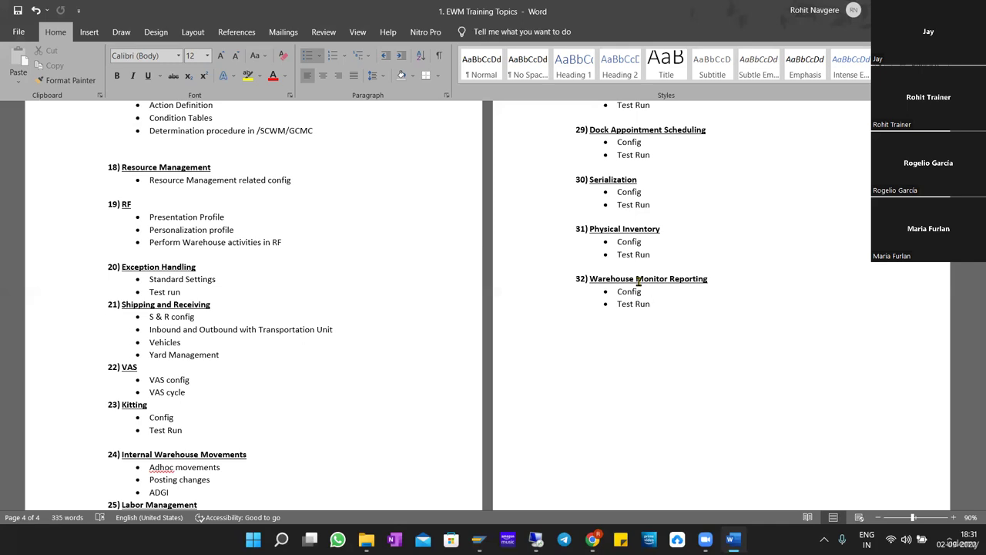
{"action": "left_click_drag", "start_coordinate": [682, 304], "coordinate": [604, 280]}
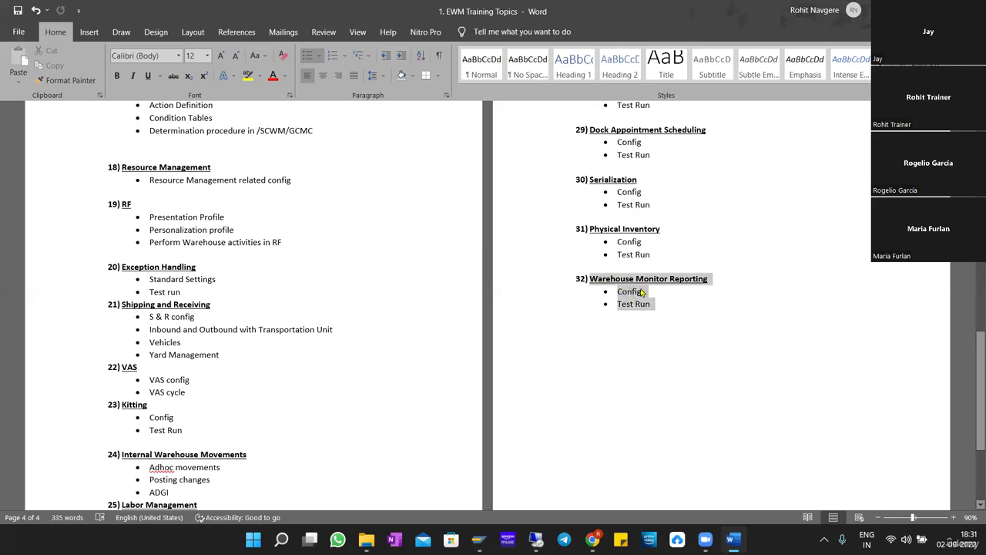
{"action": "left_click", "coordinate": [690, 303]}
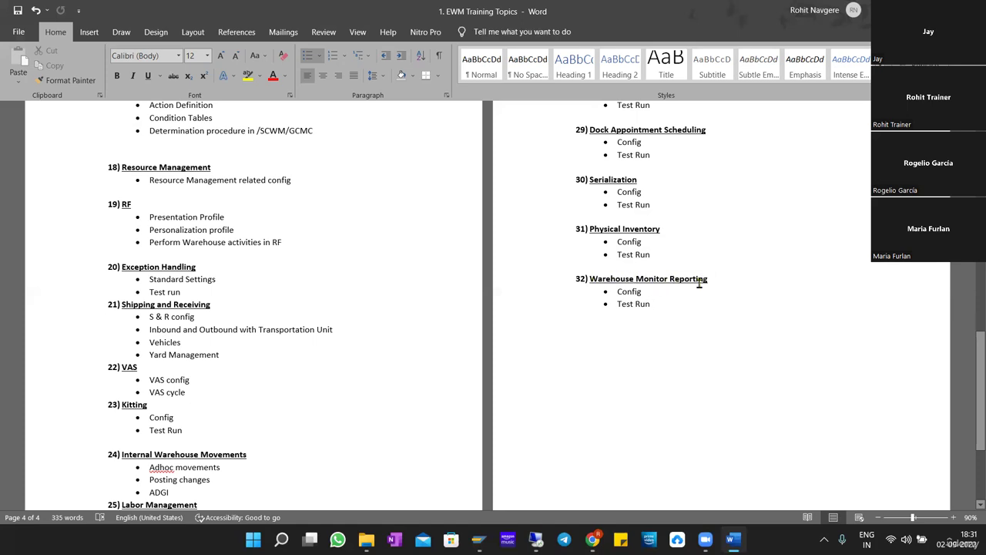
{"action": "left_click_drag", "start_coordinate": [699, 284], "coordinate": [682, 315]}
{"action": "left_click", "coordinate": [692, 336]}
Step: Check the end of the topic list and return to the first page to recap the opening topics from Warehouse Structure onward
{"action": "scroll", "coordinate": [684, 332], "scroll_direction": "down", "scroll_amount": 1}
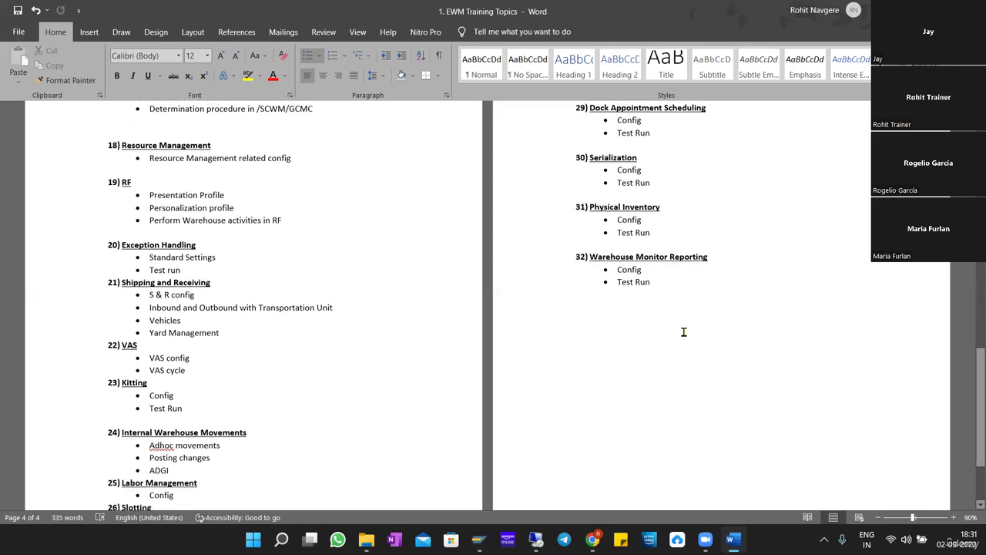
{"action": "scroll", "coordinate": [683, 332], "scroll_direction": "down", "scroll_amount": 3}
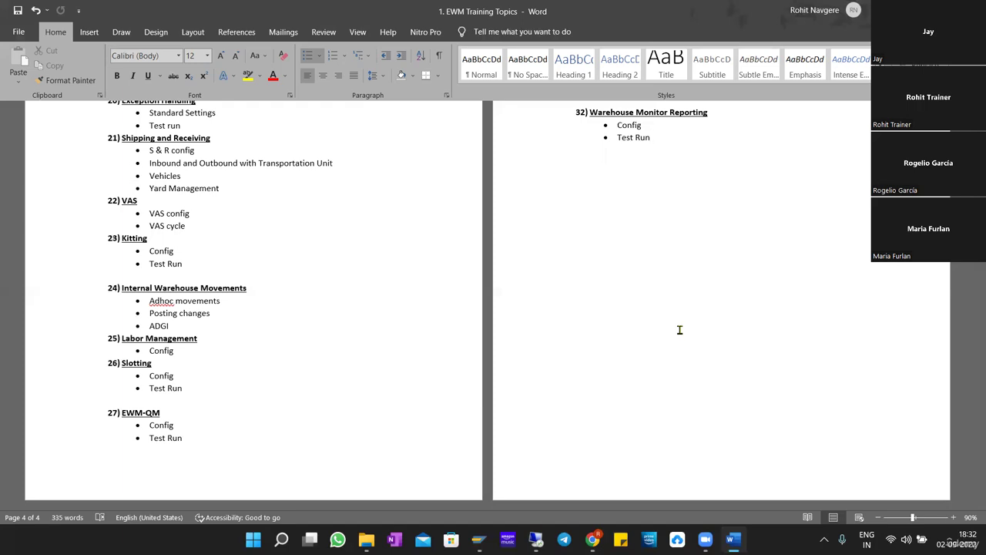
{"action": "scroll", "coordinate": [679, 330], "scroll_direction": "up", "scroll_amount": 5}
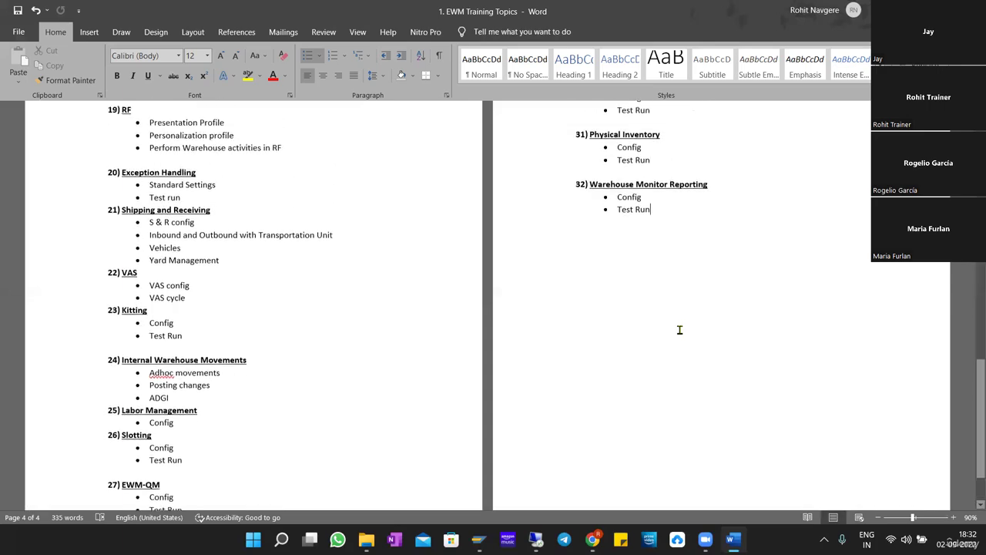
{"action": "scroll", "coordinate": [679, 330], "scroll_direction": "up", "scroll_amount": 12}
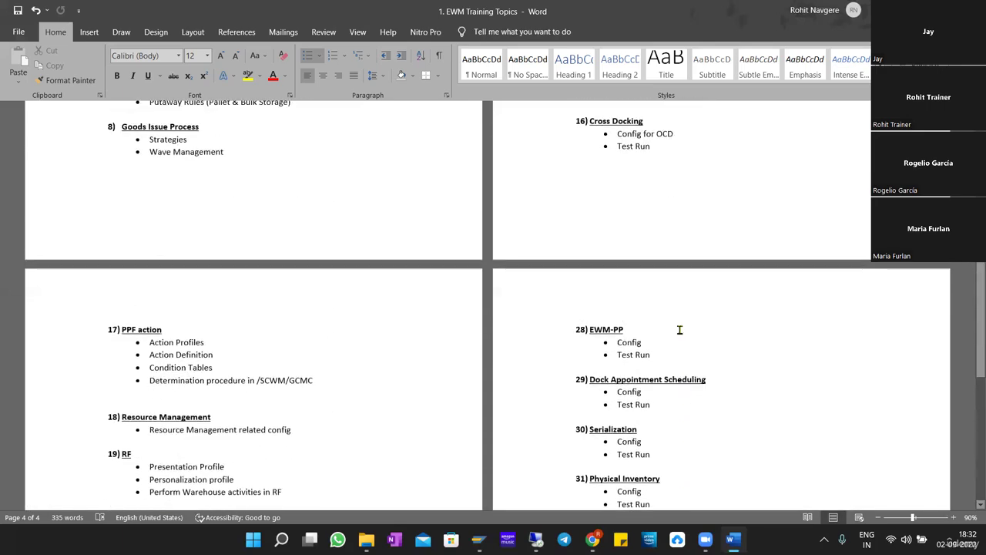
{"action": "scroll", "coordinate": [679, 330], "scroll_direction": "up", "scroll_amount": 5}
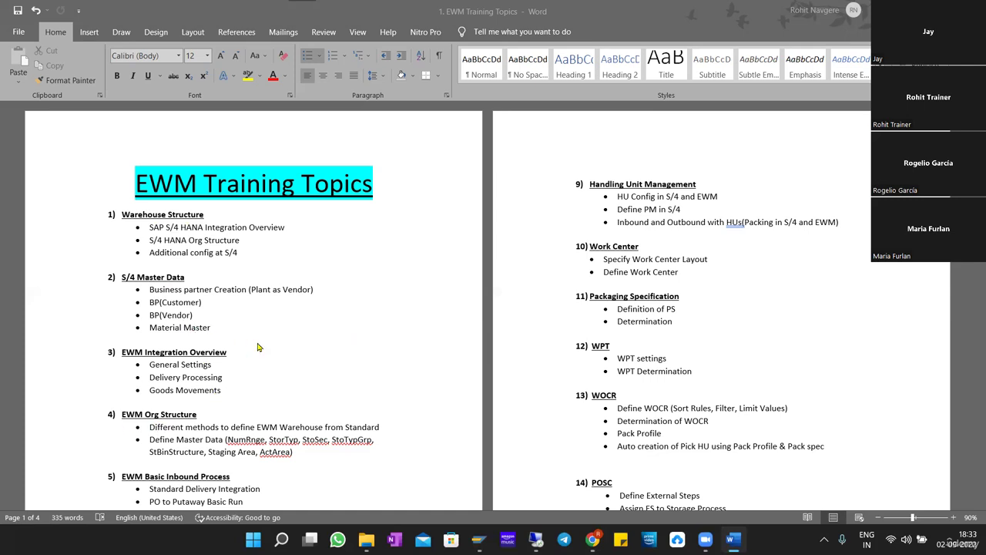
{"action": "scroll", "coordinate": [262, 348], "scroll_direction": "down", "scroll_amount": 1}
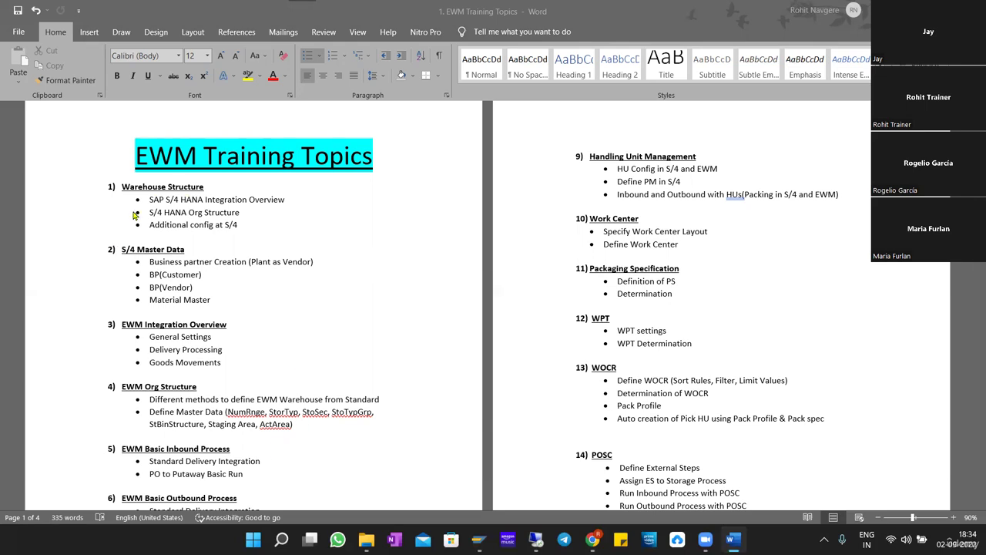
{"action": "scroll", "coordinate": [257, 282], "scroll_direction": "down", "scroll_amount": 2}
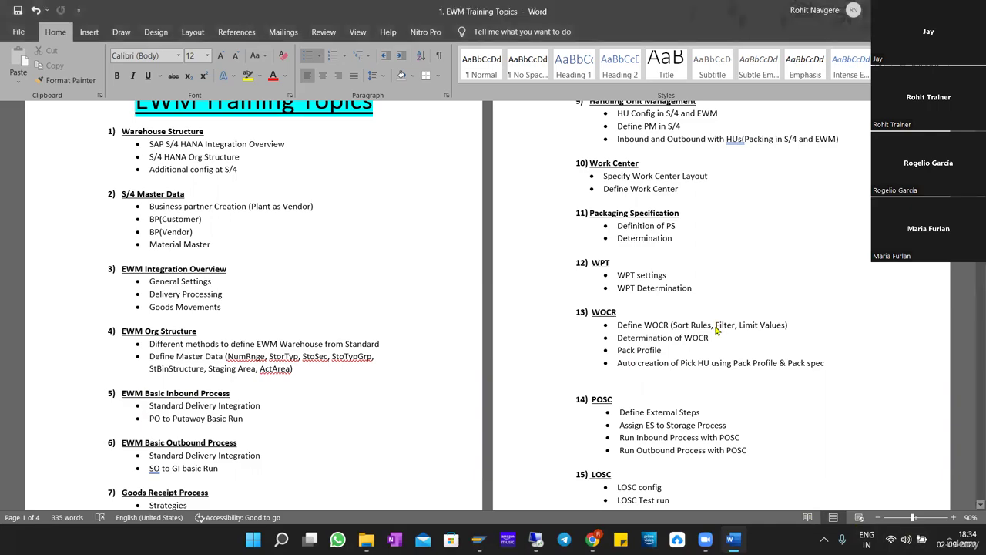
Step: Switch to the remote SAP session with the Display IMG screen and show its system information, including client and transaction
{"action": "left_click", "coordinate": [535, 539]}
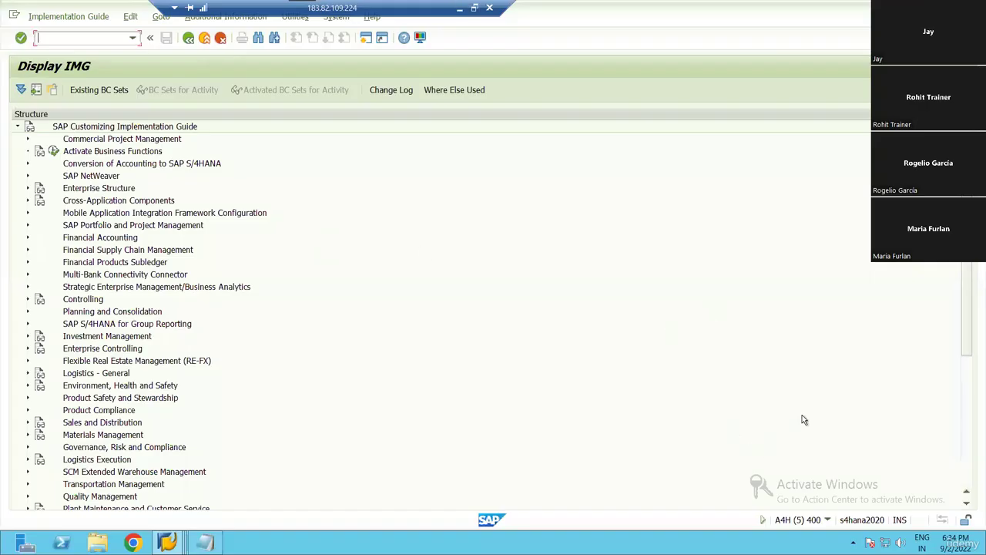
{"action": "left_click", "coordinate": [656, 375]}
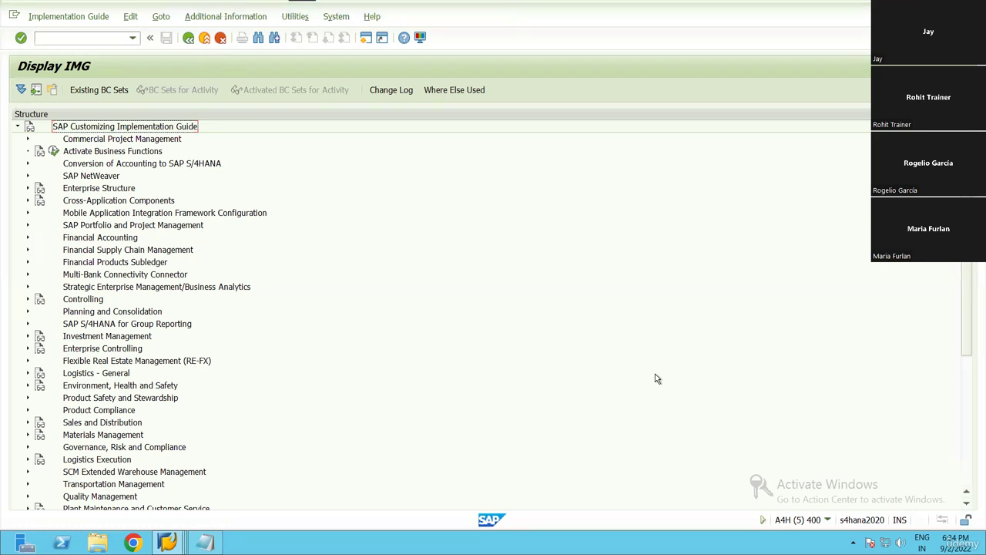
{"action": "left_click", "coordinate": [826, 521]}
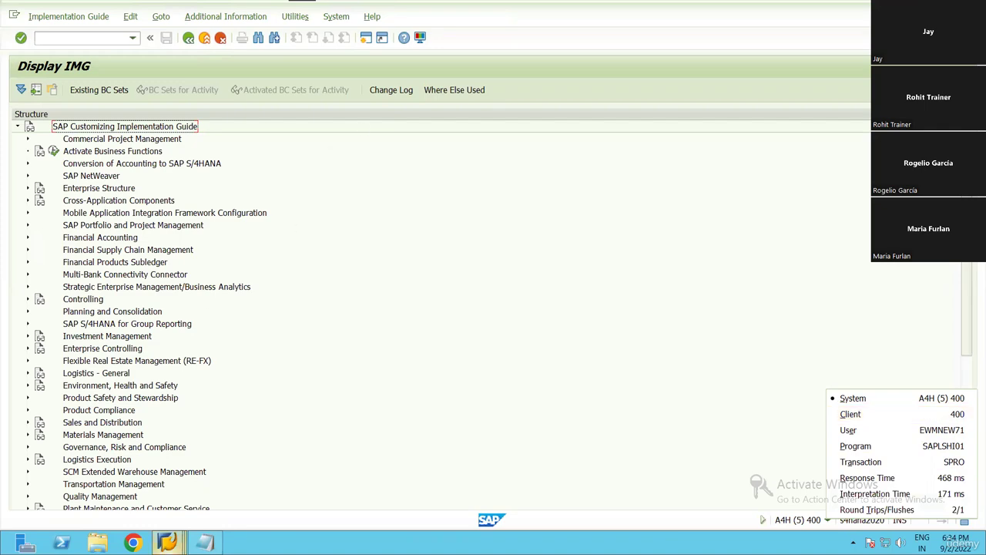
Step: Open the s4_ewm connection's logon screen, fill in client 400 and the saved user name, and return to the Display IMG screen
{"action": "mouse_move", "coordinate": [167, 542]}
{"action": "left_click", "coordinate": [110, 470]}
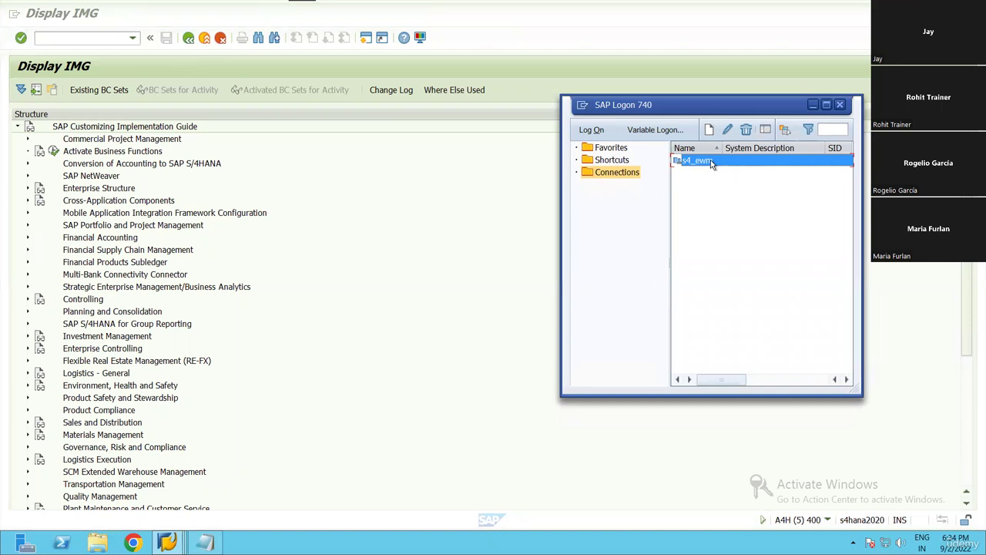
{"action": "double_click", "coordinate": [711, 159]}
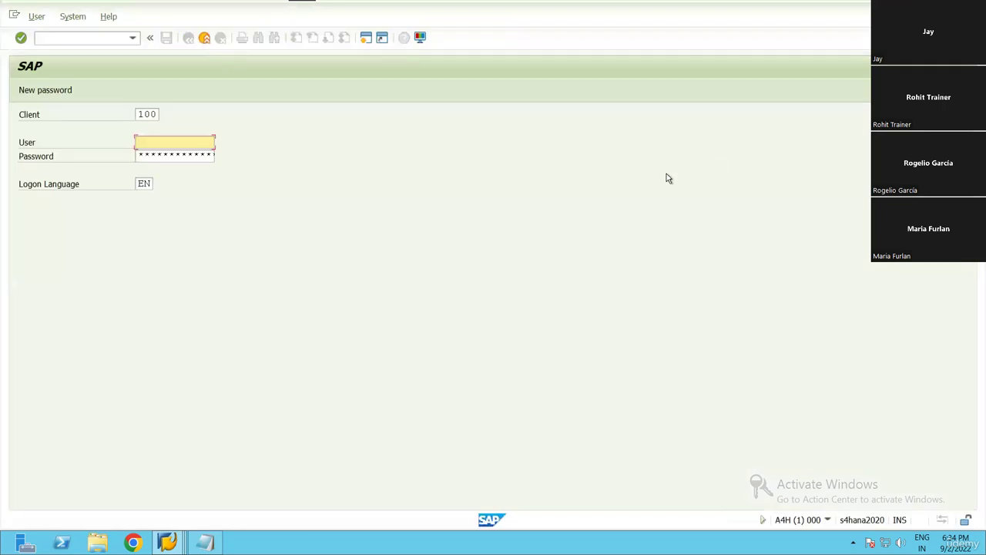
{"action": "left_click", "coordinate": [145, 117]}
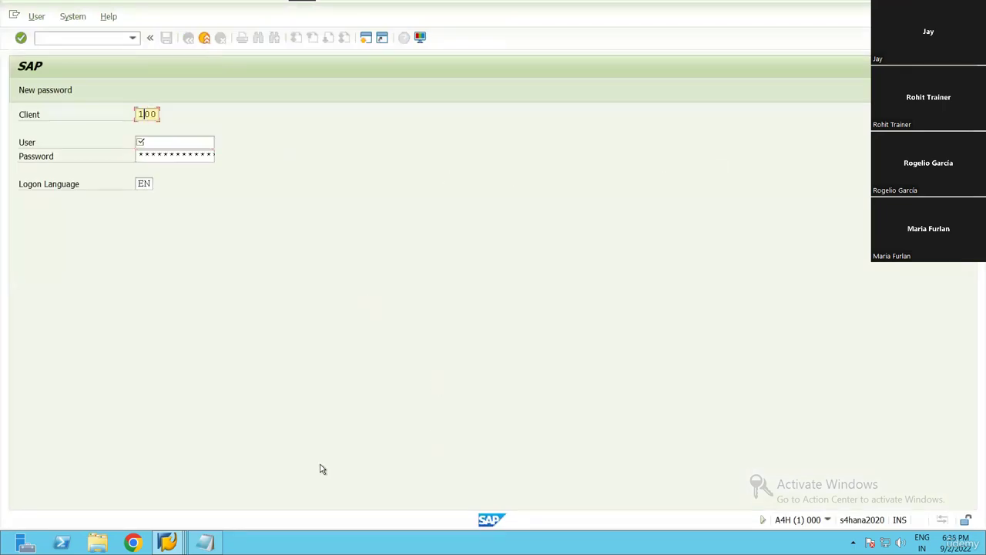
{"action": "key", "text": "BackSpace"}
{"action": "type", "text": "4"}
{"action": "key", "text": "Tab"}
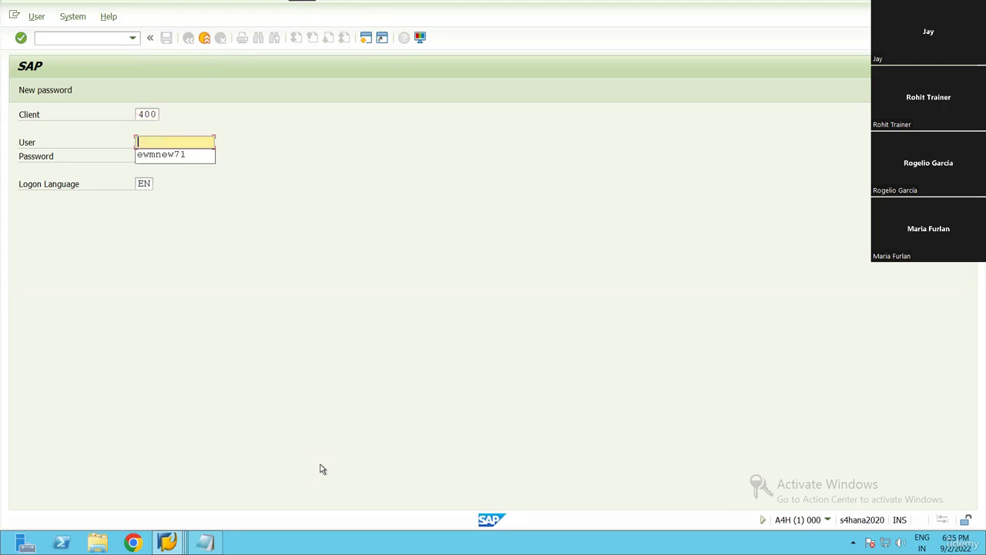
{"action": "key", "text": "Down"}
{"action": "key", "text": "Return"}
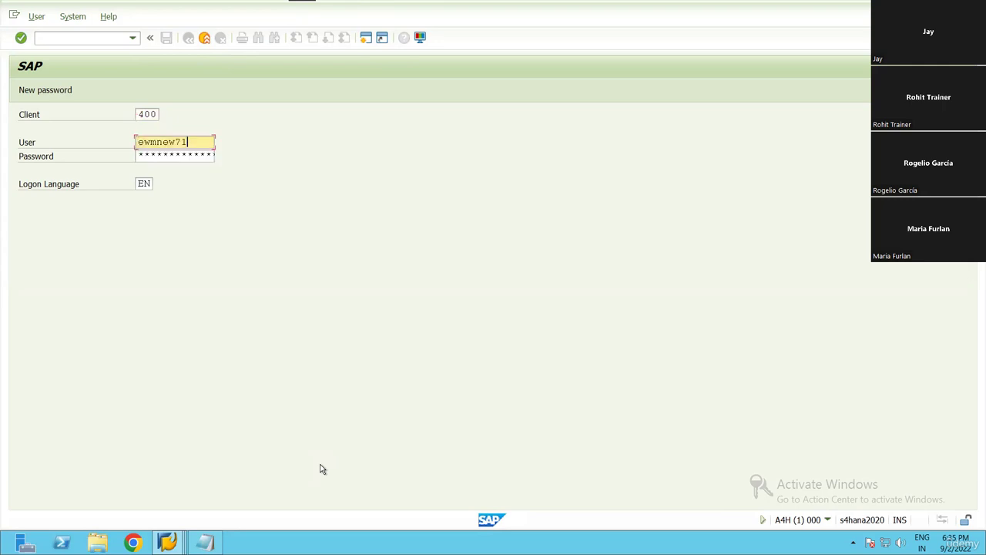
{"action": "key", "text": "Tab"}
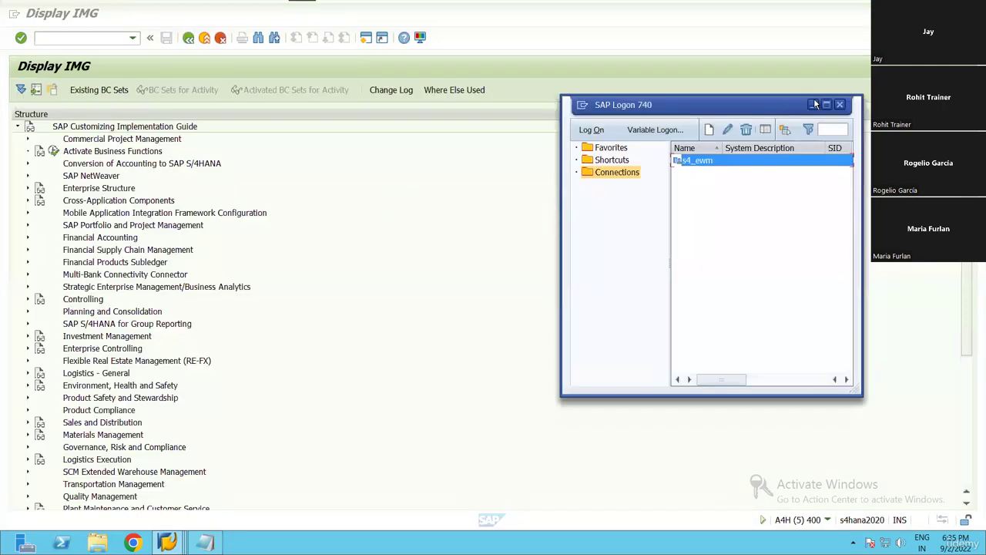
{"action": "left_click", "coordinate": [814, 102]}
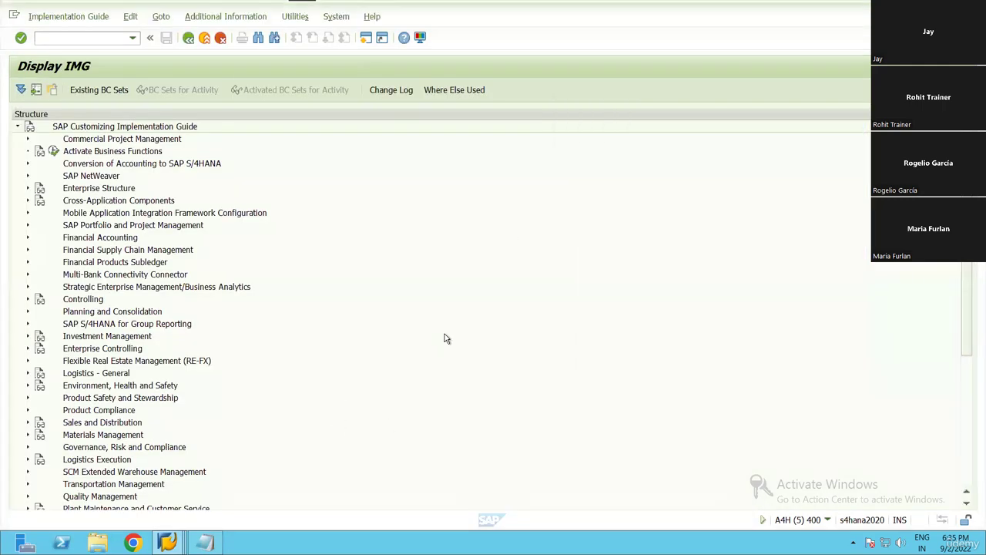
Step: Expand Enterprise Structure, Definition and Logistics - General in the SAP Customizing Implementation Guide
{"action": "left_click", "coordinate": [120, 228]}
{"action": "left_click", "coordinate": [113, 191]}
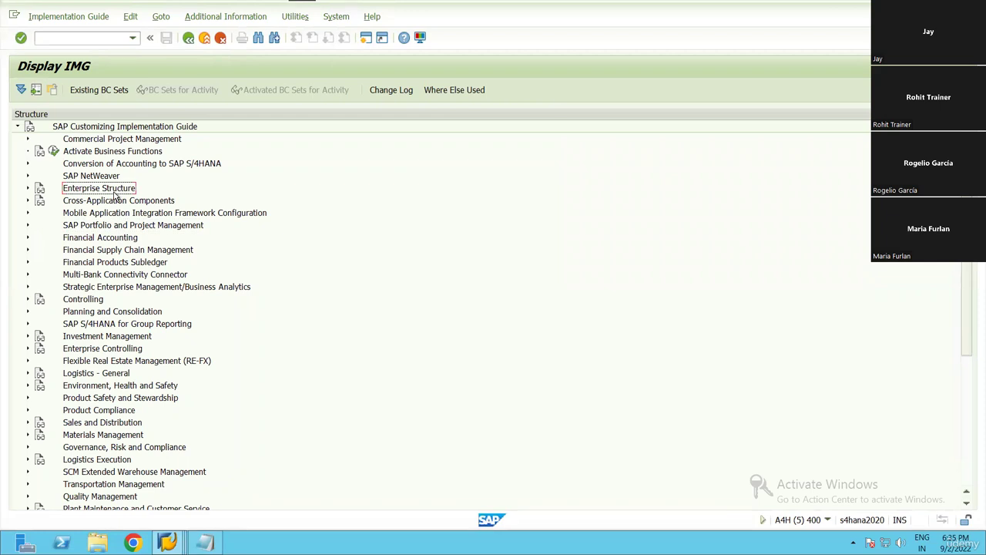
{"action": "double_click", "coordinate": [114, 191]}
{"action": "key", "text": "Down"}
{"action": "key", "text": "Down"}
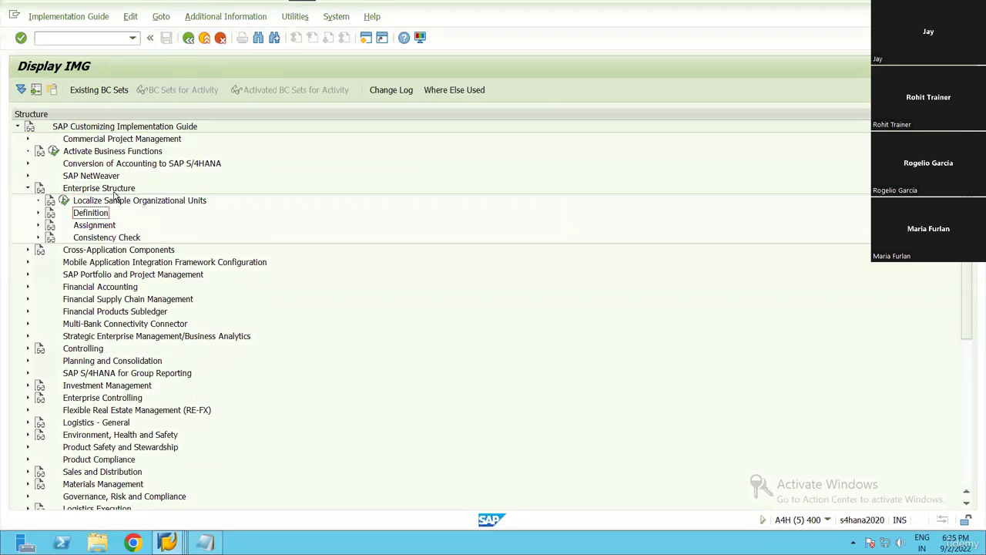
{"action": "key", "text": "Right"}
{"action": "key", "text": "Down"}
{"action": "key", "text": "Down"}
{"action": "key", "text": "Down"}
{"action": "key", "text": "Right"}
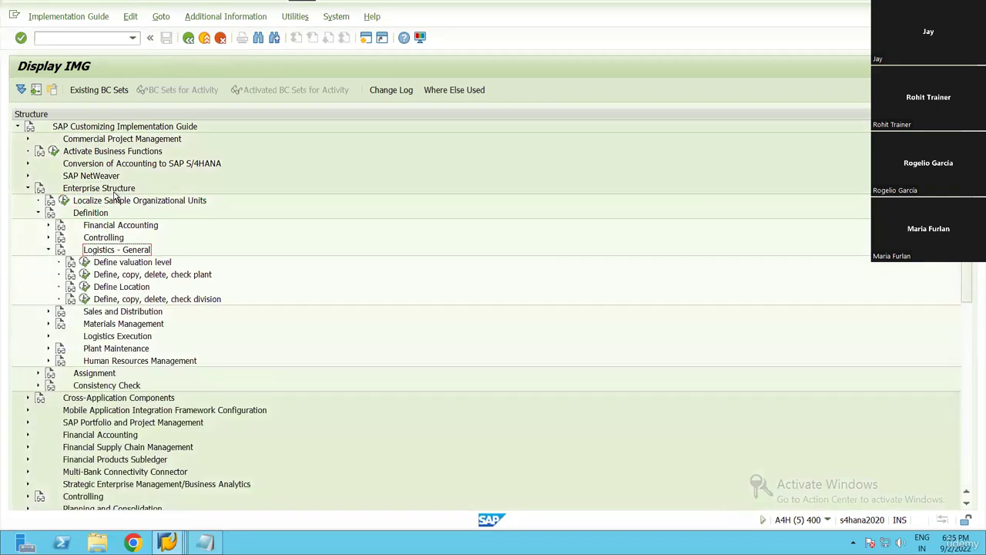
Step: Execute Define, copy, delete, check plant under Logistics - General and open the Define Plant activity
{"action": "key", "text": "Down"}
{"action": "key", "text": "Down"}
{"action": "key", "text": "Left"}
{"action": "key", "text": "Return"}
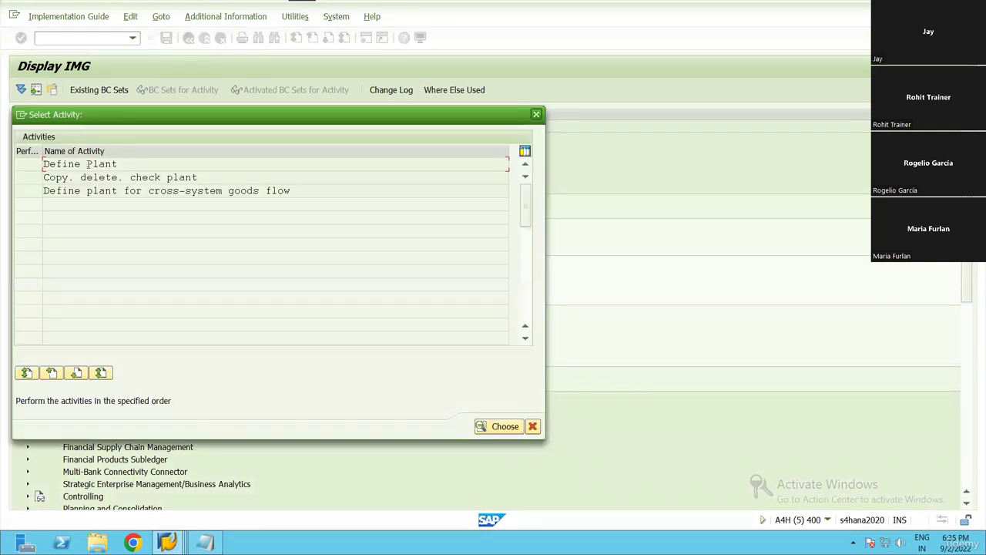
{"action": "double_click", "coordinate": [88, 164]}
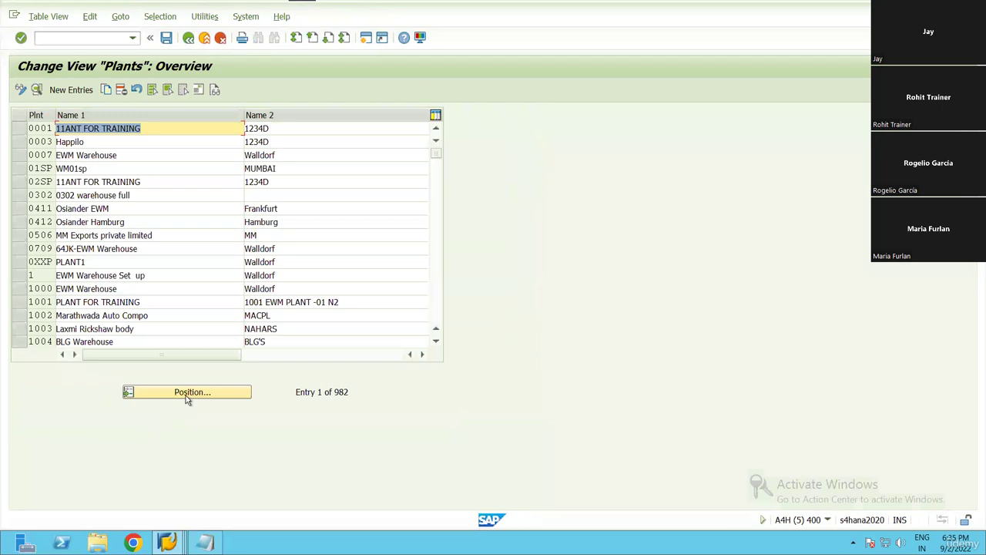
Step: Position the Plants overview on plant PL18 and open its details
{"action": "left_click", "coordinate": [186, 392]}
{"action": "type", "text": "pl18"}
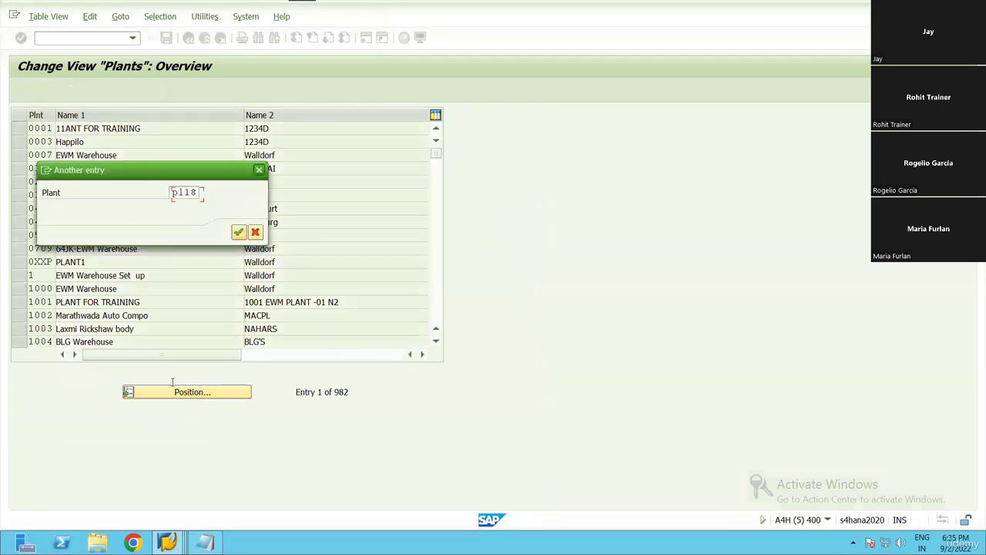
{"action": "key", "text": "Return"}
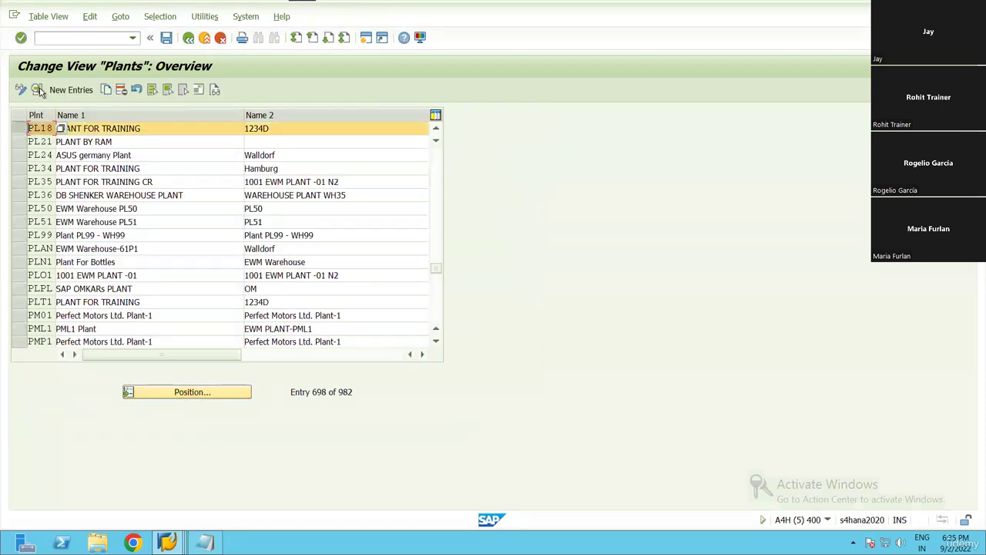
{"action": "double_click", "coordinate": [161, 127]}
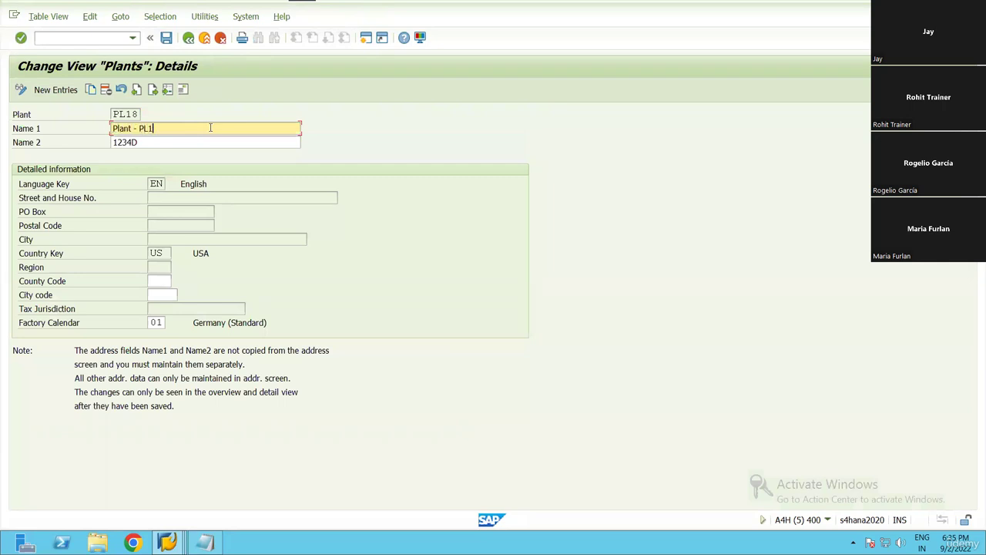
Step: Set both Name 1 and Name 2 of plant PL18 to "Plant - PL18"
{"action": "triple_click", "coordinate": [210, 128]}
{"action": "key", "text": "ctrl+c"}
{"action": "left_click", "coordinate": [165, 128]}
{"action": "triple_click", "coordinate": [192, 141]}
{"action": "key", "text": "ctrl+v"}
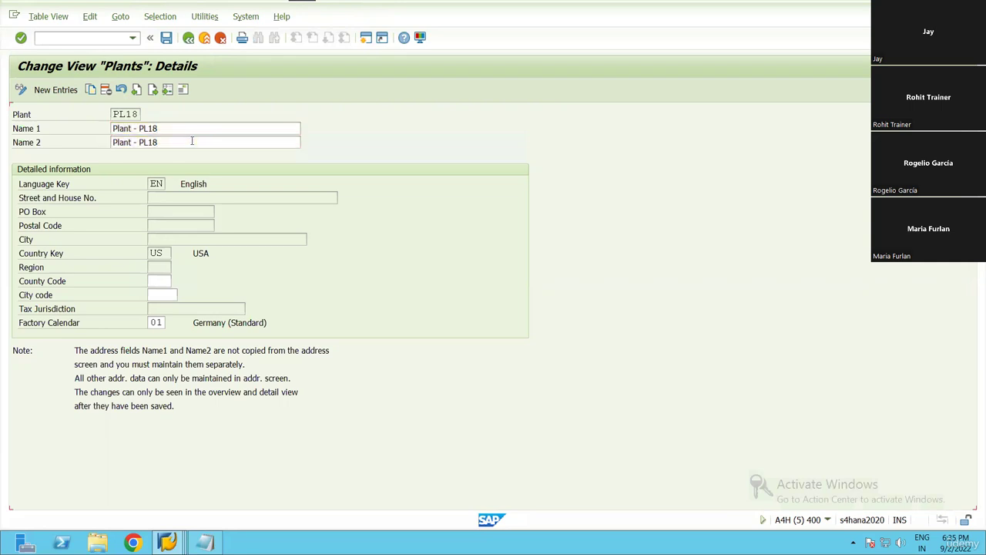
Step: Save the plant changes under the proposed customizing request and return to the Display IMG tree
{"action": "key", "text": "ctrl+s"}
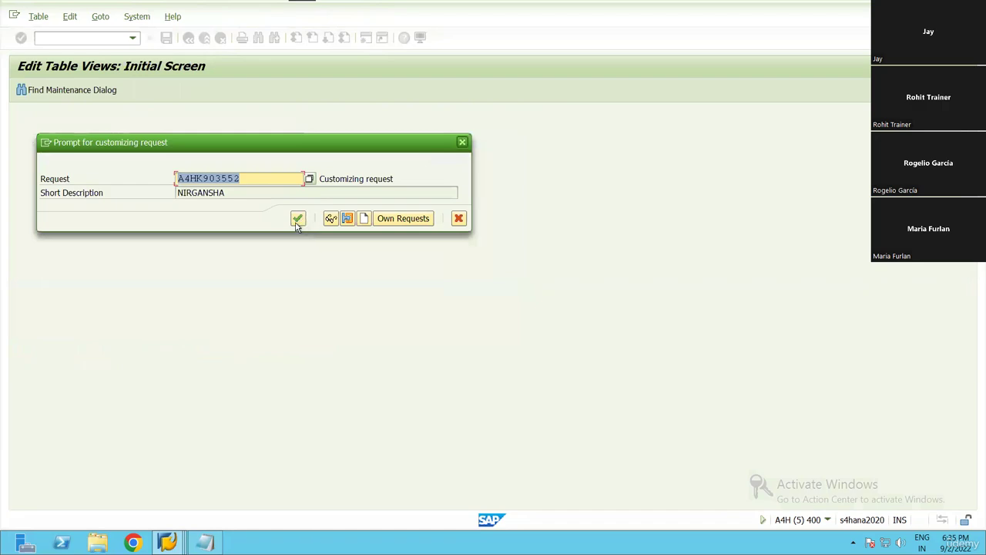
{"action": "left_click", "coordinate": [298, 218]}
{"action": "left_click", "coordinate": [188, 36]}
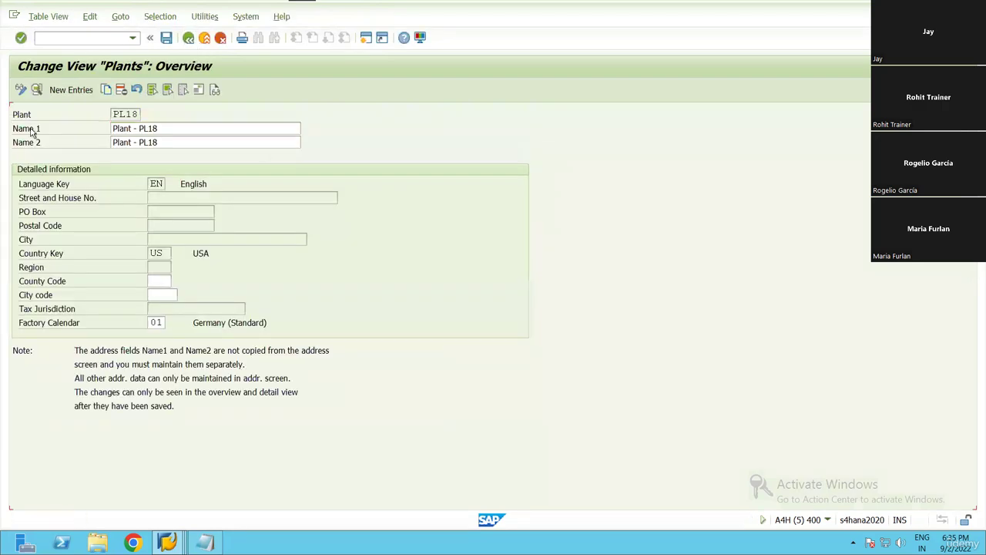
{"action": "key", "text": "F3"}
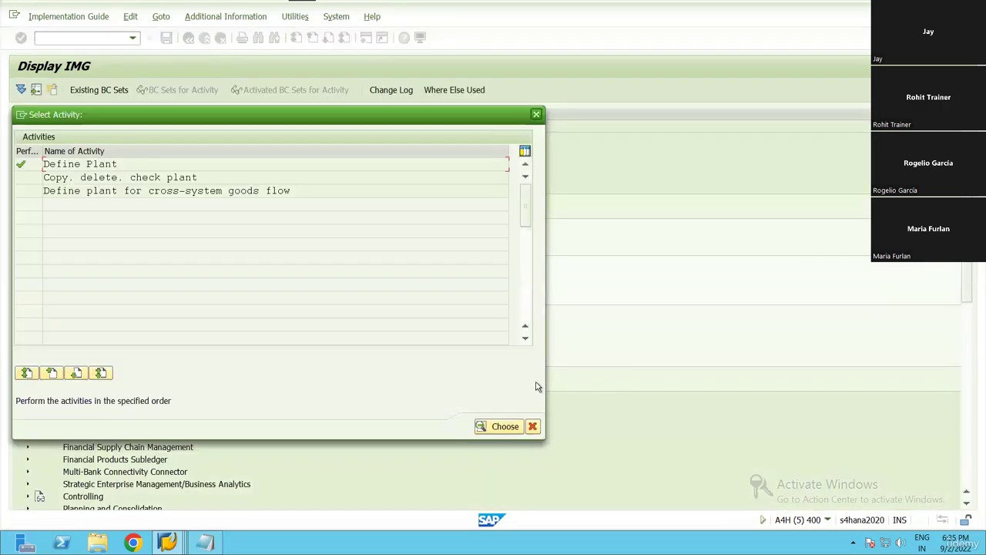
{"action": "key", "text": "F3"}
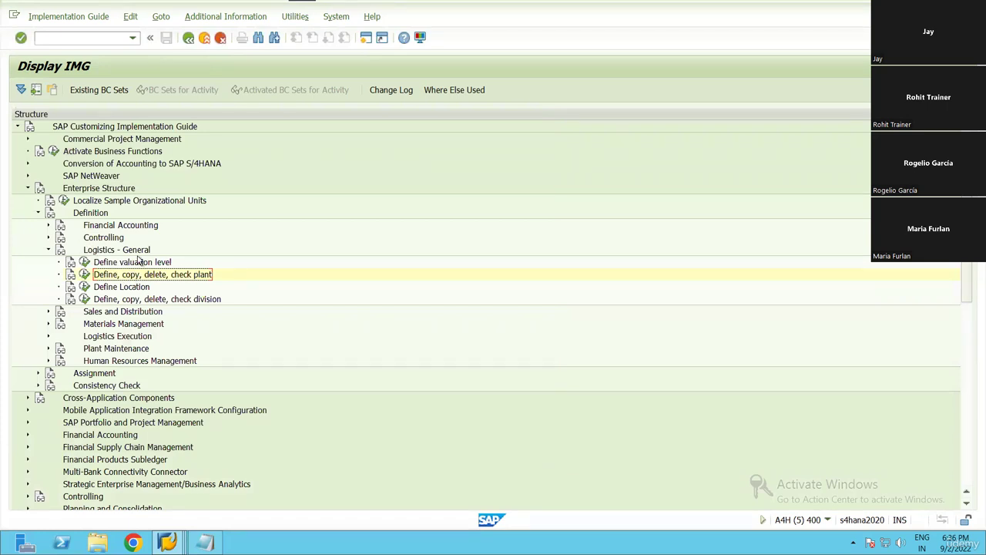
Step: Examine the Definition activities under Controlling and Financial Accounting, including company and company code, and return to the plant activity under Logistics - General
{"action": "left_click", "coordinate": [48, 237]}
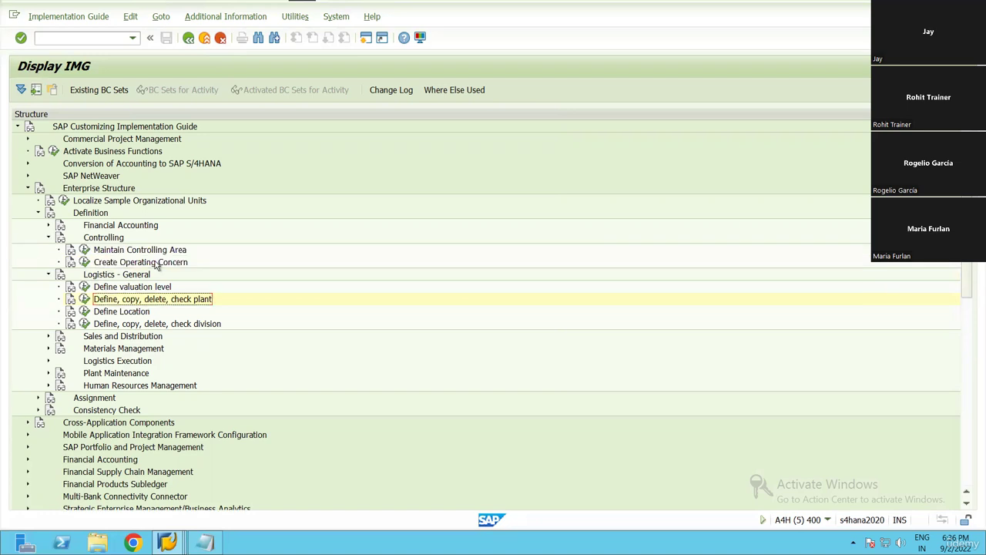
{"action": "left_click", "coordinate": [48, 237]}
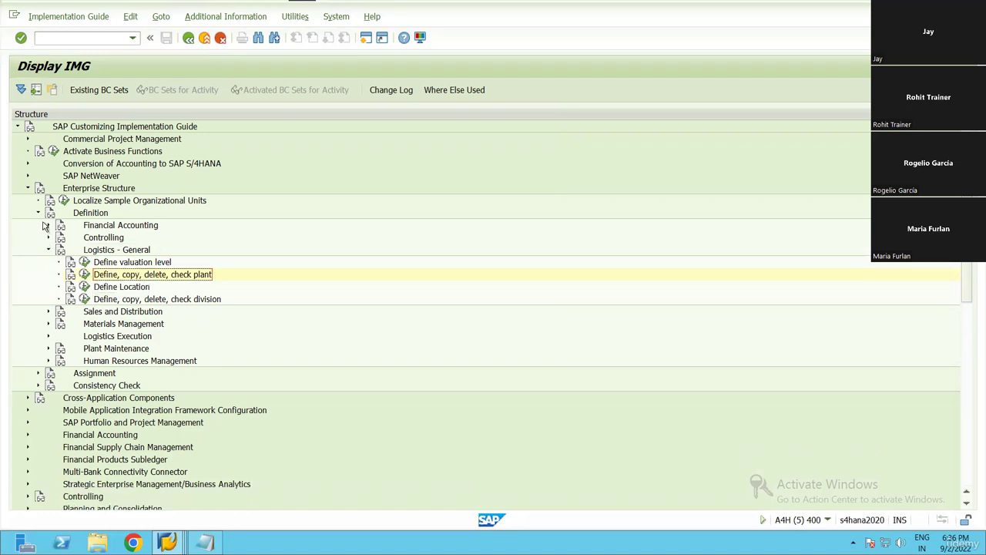
{"action": "left_click", "coordinate": [47, 225]}
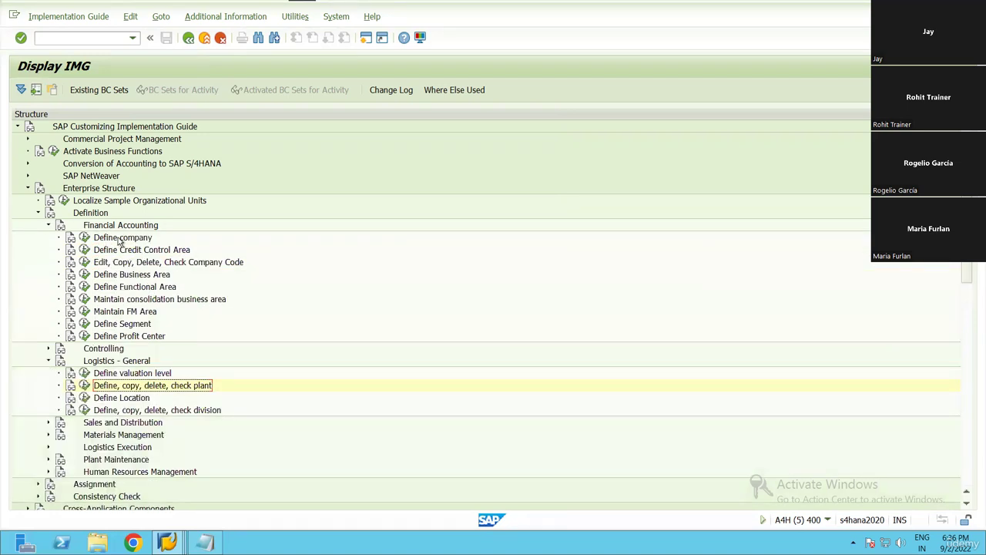
{"action": "left_click", "coordinate": [120, 238]}
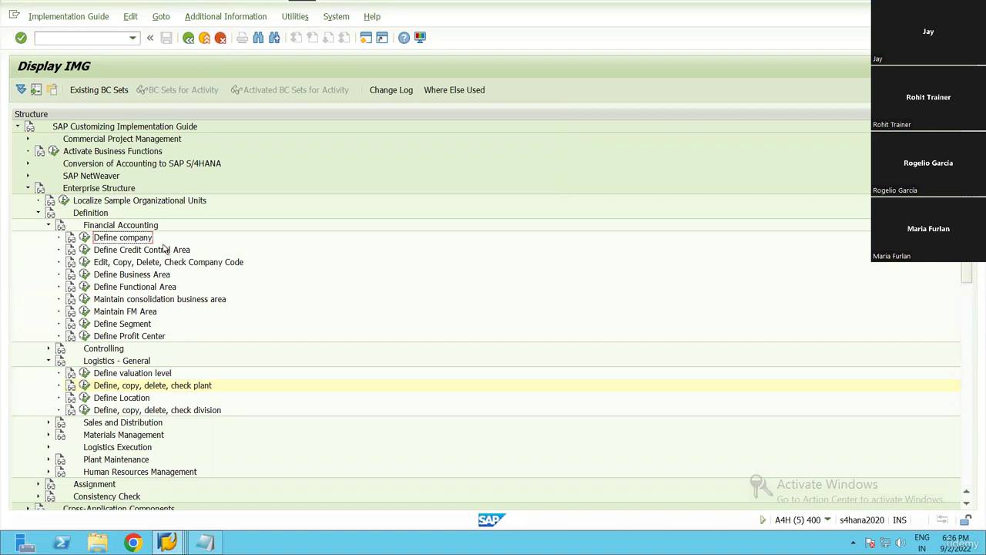
{"action": "left_click", "coordinate": [198, 263]}
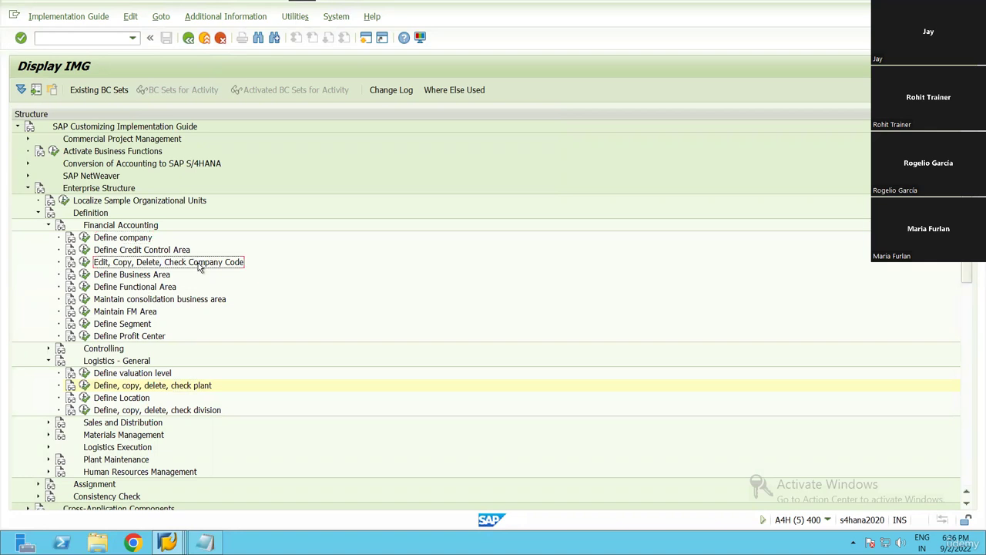
{"action": "left_click", "coordinate": [47, 226]}
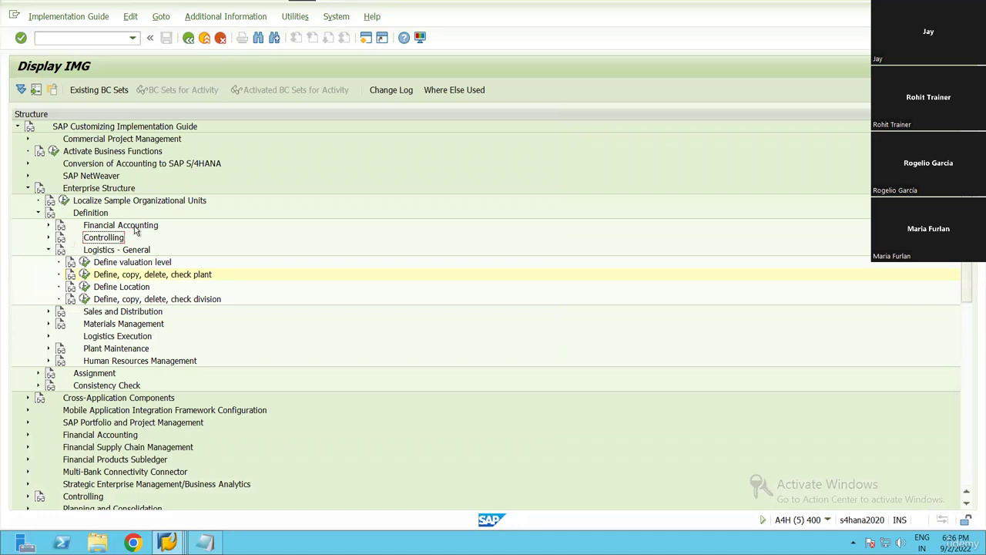
{"action": "left_click", "coordinate": [179, 275]}
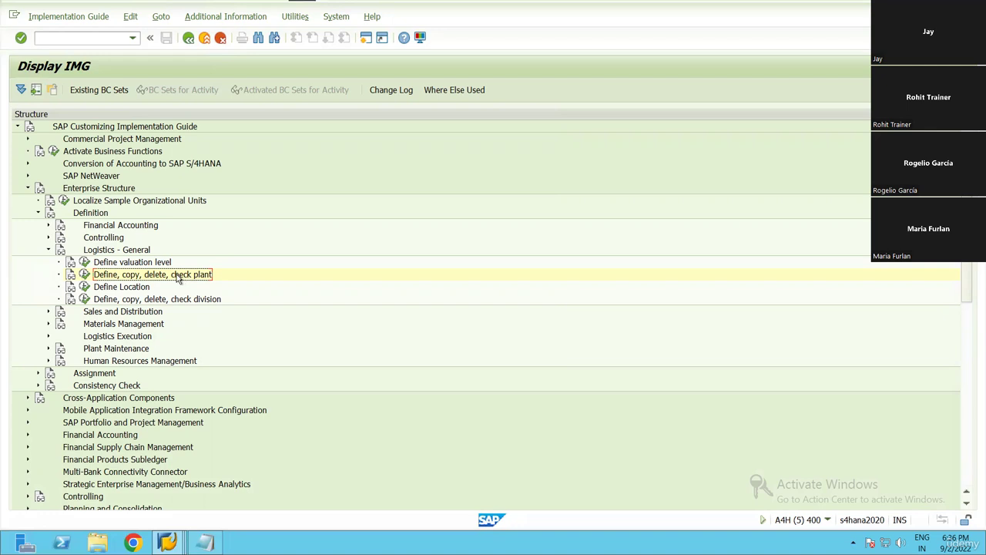
Step: Expand Sales and Distribution under Definition and open the Define Sales Organization activity
{"action": "left_click", "coordinate": [48, 262]}
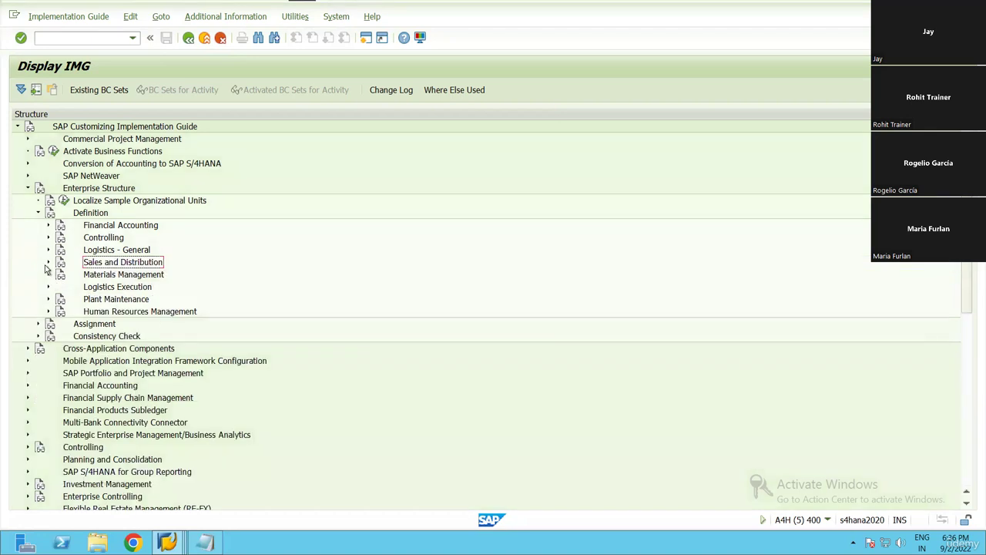
{"action": "double_click", "coordinate": [123, 263]}
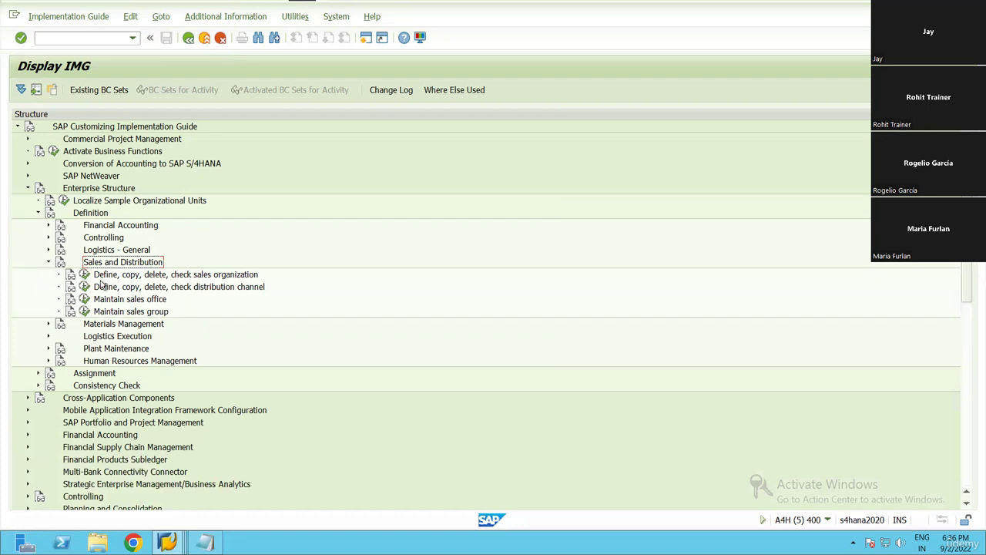
{"action": "left_click", "coordinate": [196, 276]}
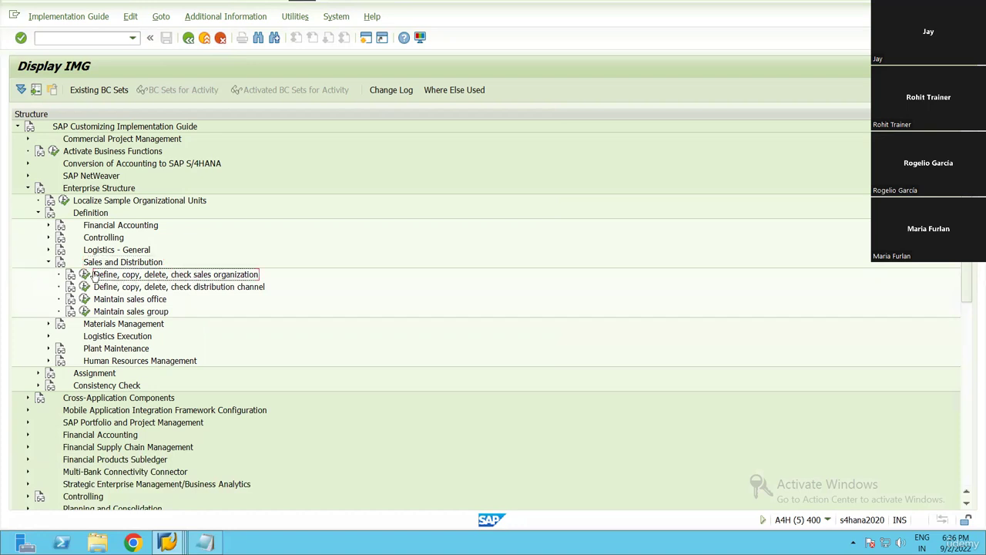
{"action": "left_click", "coordinate": [85, 274]}
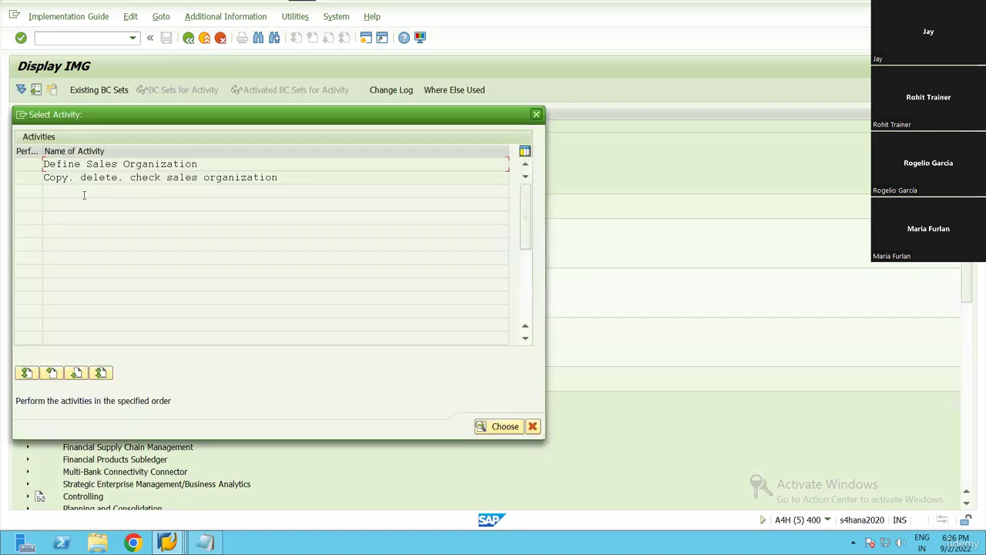
{"action": "double_click", "coordinate": [108, 164]}
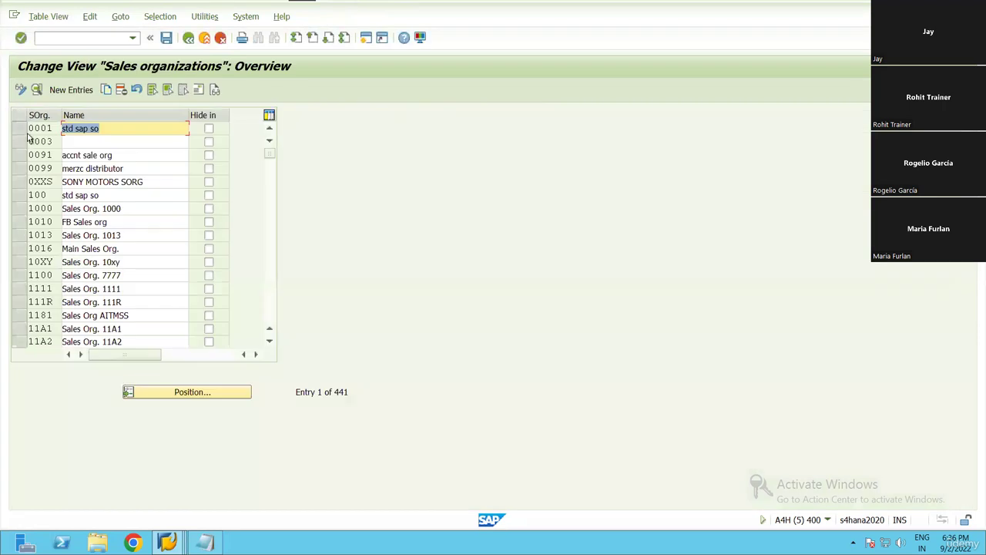
Step: Rename sales organization 0001 to "Sales Org. for PL18"
{"action": "left_click", "coordinate": [51, 128]}
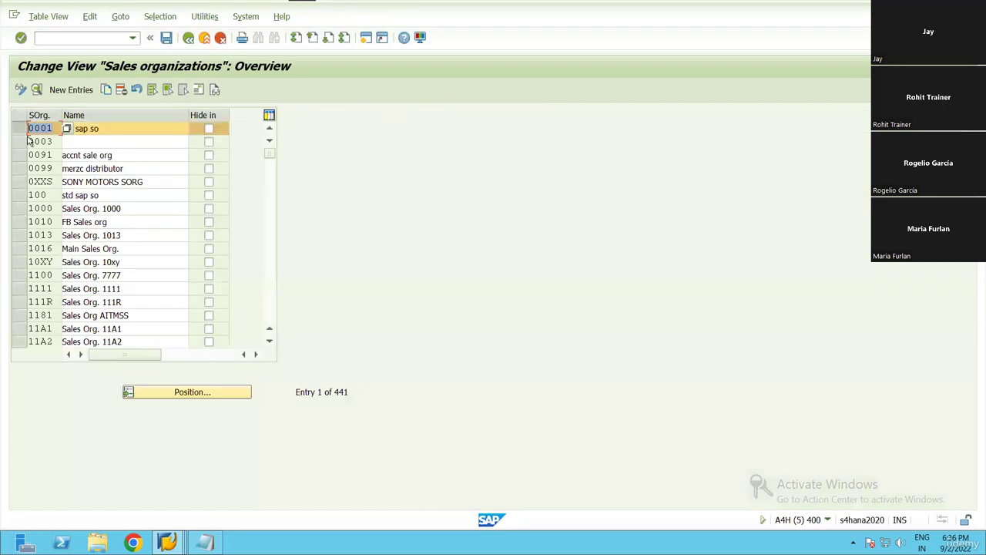
{"action": "left_click", "coordinate": [117, 130]}
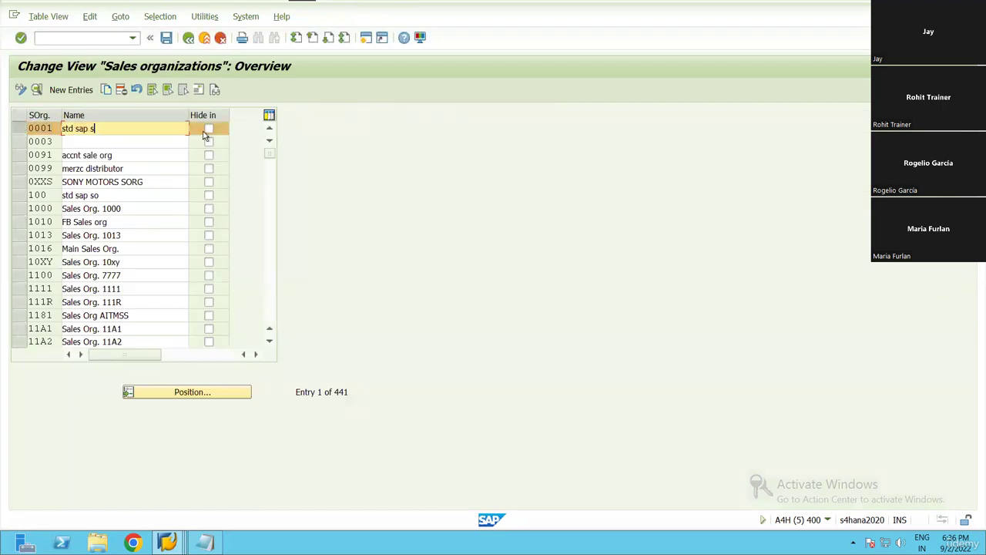
{"action": "key", "text": "BackSpace"}
{"action": "key", "text": "BackSpace"}
{"action": "key", "text": "BackSpace"}
{"action": "key", "text": "BackSpace"}
{"action": "key", "text": "BackSpace"}
{"action": "key", "text": "BackSpace"}
{"action": "key", "text": "BackSpace"}
{"action": "key", "text": "BackSpace"}
{"action": "key", "text": "BackSpace"}
{"action": "type", "text": "Sales Org. f"}
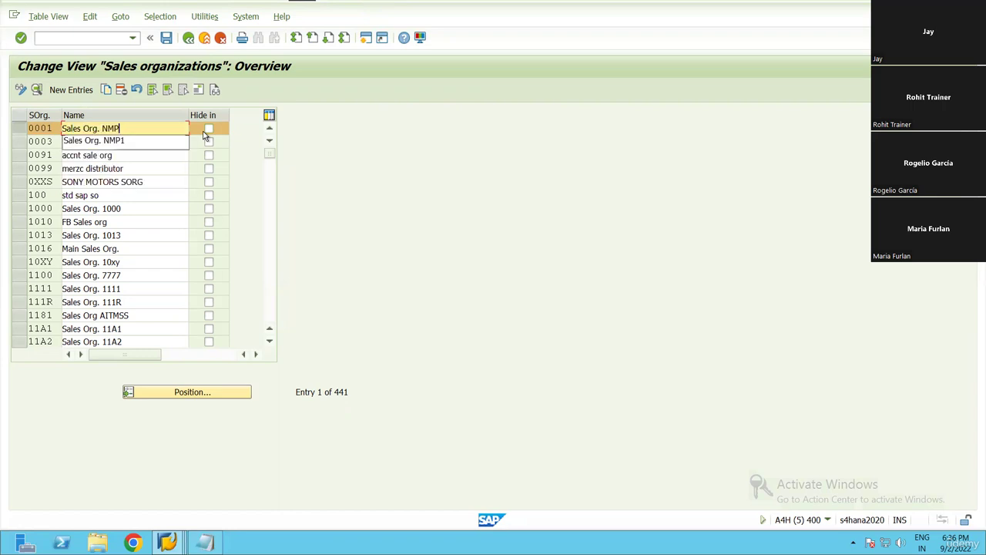
{"action": "type", "text": "or PL"}
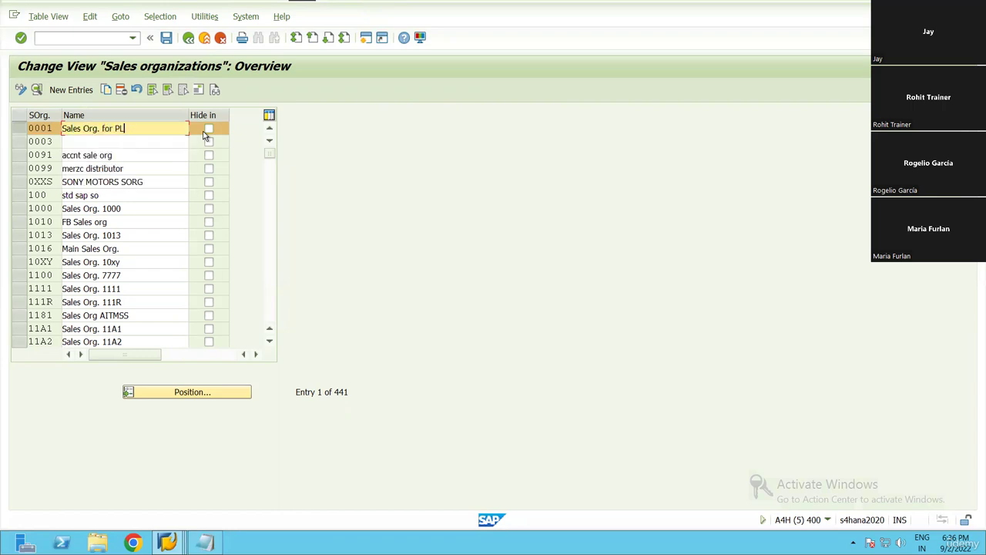
{"action": "type", "text": "18"}
{"action": "key", "text": "Return"}
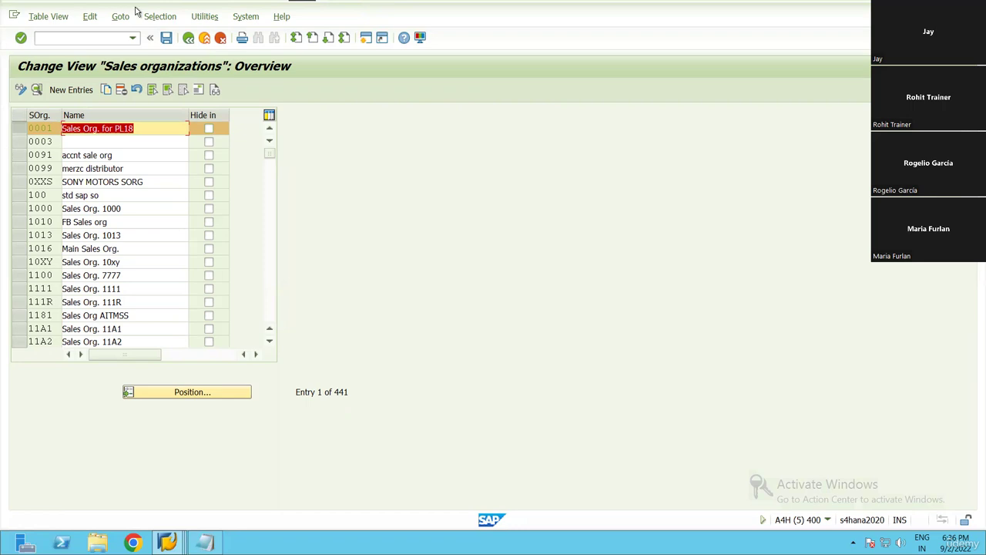
Step: Save the sales organization change under the proposed customizing request and return to the Display IMG tree
{"action": "left_click", "coordinate": [165, 37]}
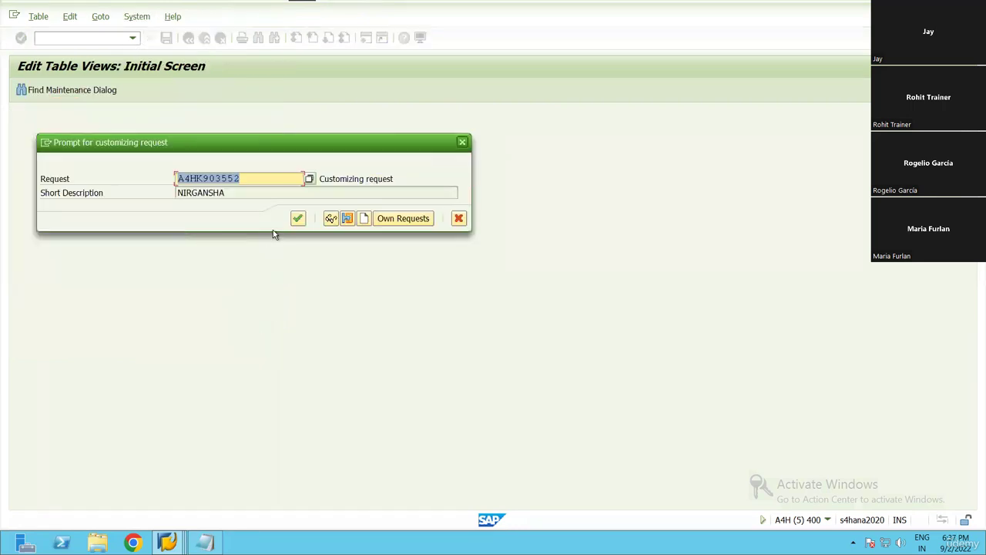
{"action": "left_click", "coordinate": [297, 218]}
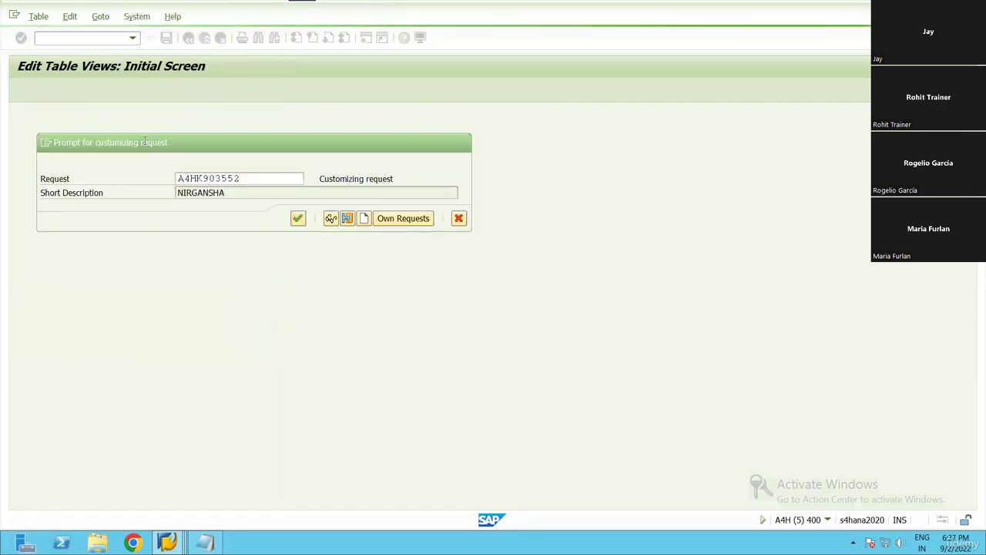
{"action": "left_click", "coordinate": [191, 38]}
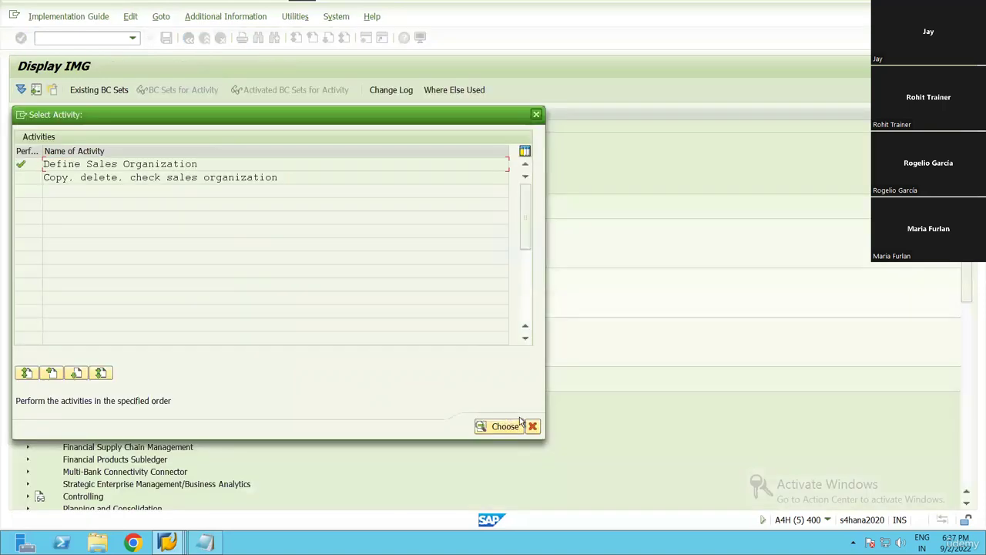
{"action": "left_click", "coordinate": [532, 426]}
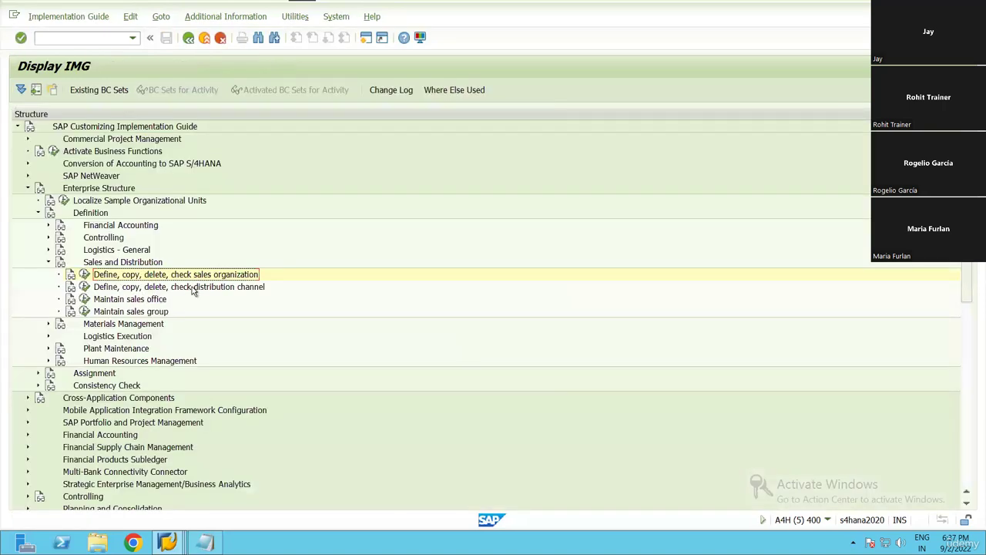
Step: Open the Define distribution channel activity, examine the first distribution channel entries and return to the Display IMG tree
{"action": "left_click", "coordinate": [159, 290]}
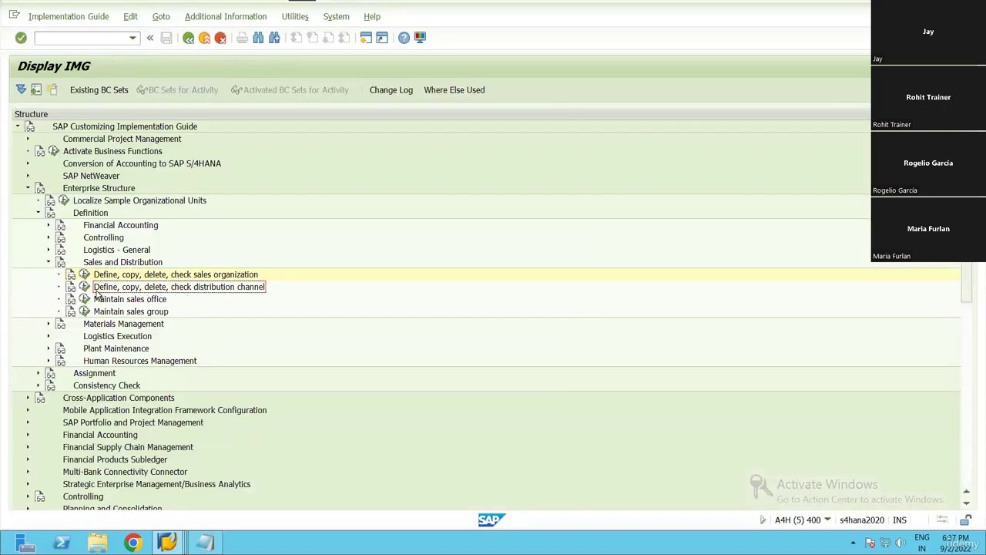
{"action": "left_click", "coordinate": [115, 276]}
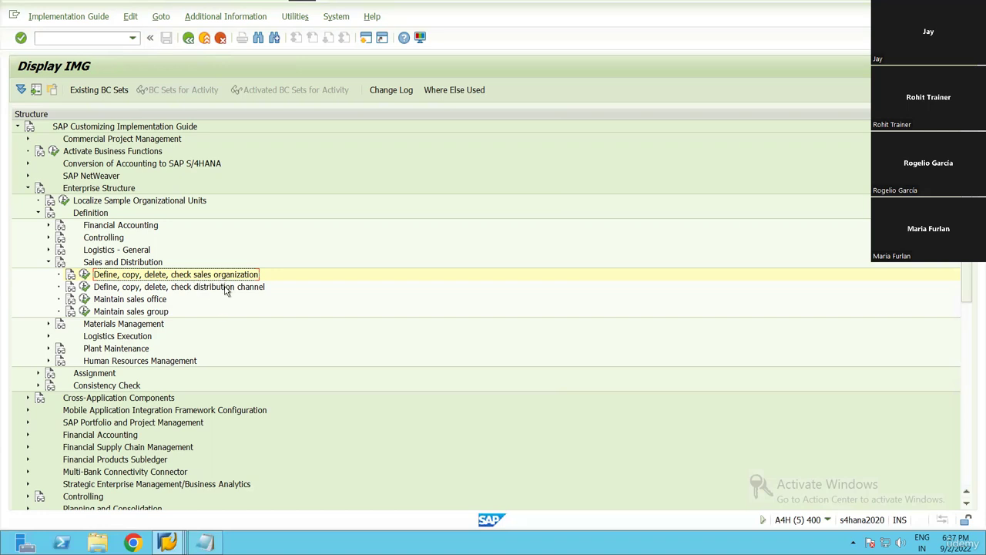
{"action": "left_click", "coordinate": [154, 285]}
{"action": "left_click", "coordinate": [170, 280]}
{"action": "left_click", "coordinate": [96, 289]}
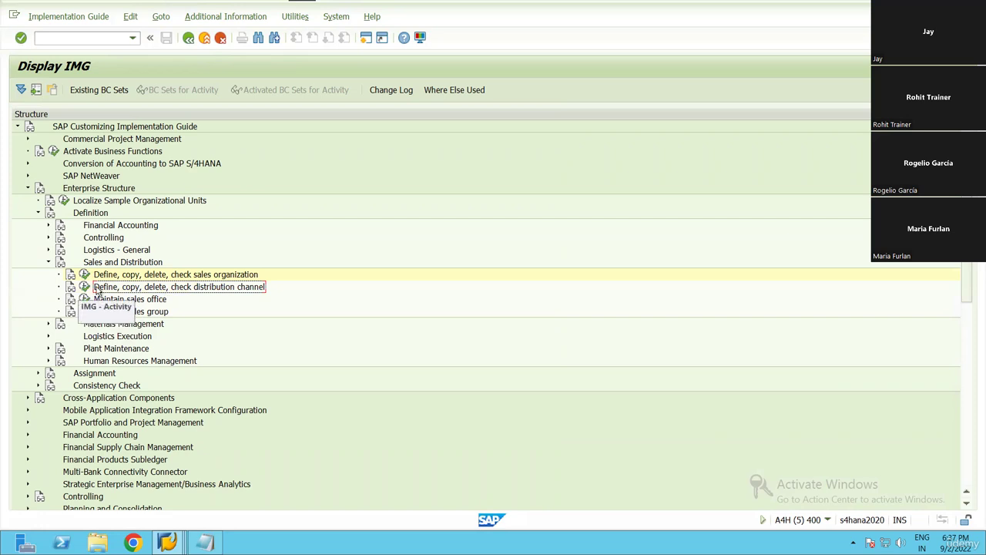
{"action": "left_click", "coordinate": [85, 288]}
{"action": "double_click", "coordinate": [137, 164]}
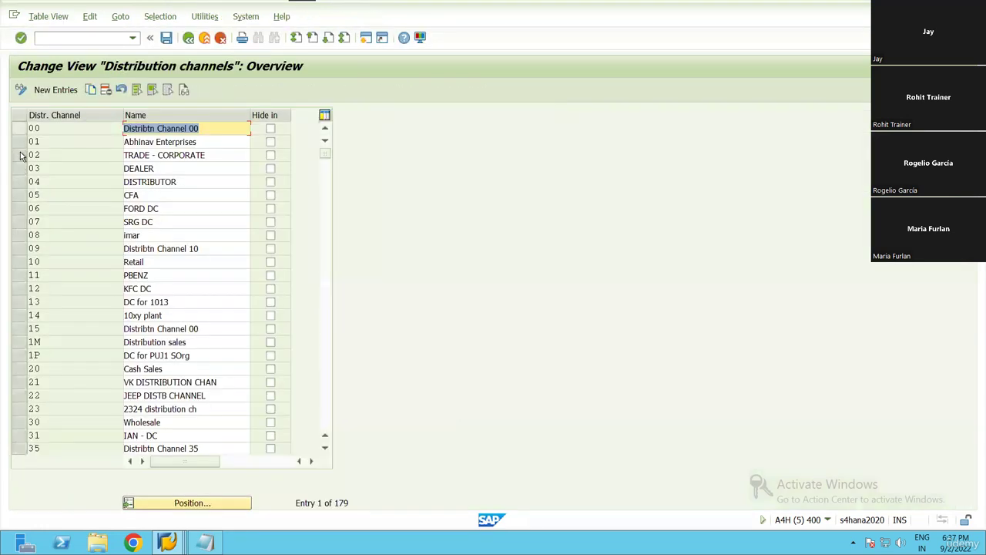
{"action": "left_click_drag", "start_coordinate": [18, 143], "coordinate": [112, 123]}
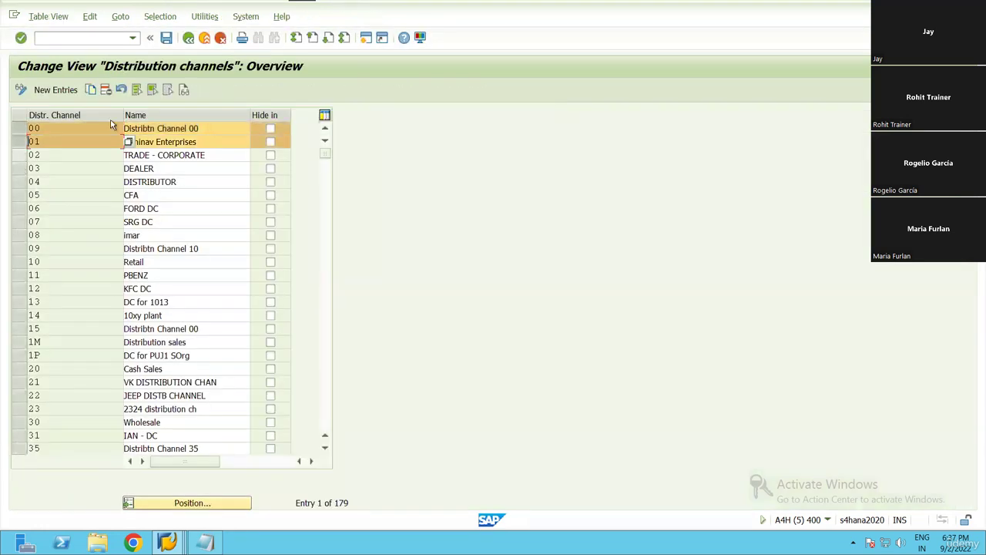
{"action": "left_click", "coordinate": [189, 38]}
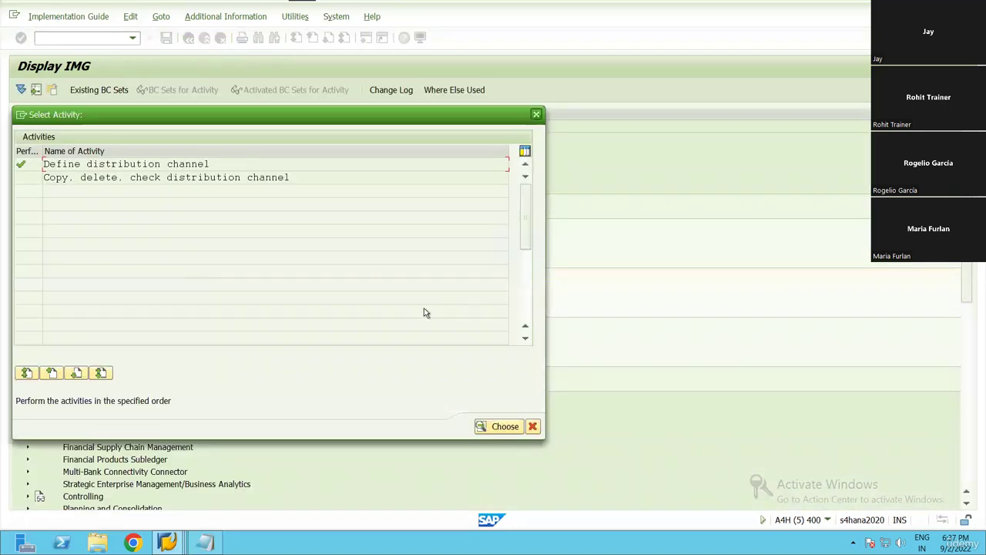
{"action": "left_click", "coordinate": [533, 426]}
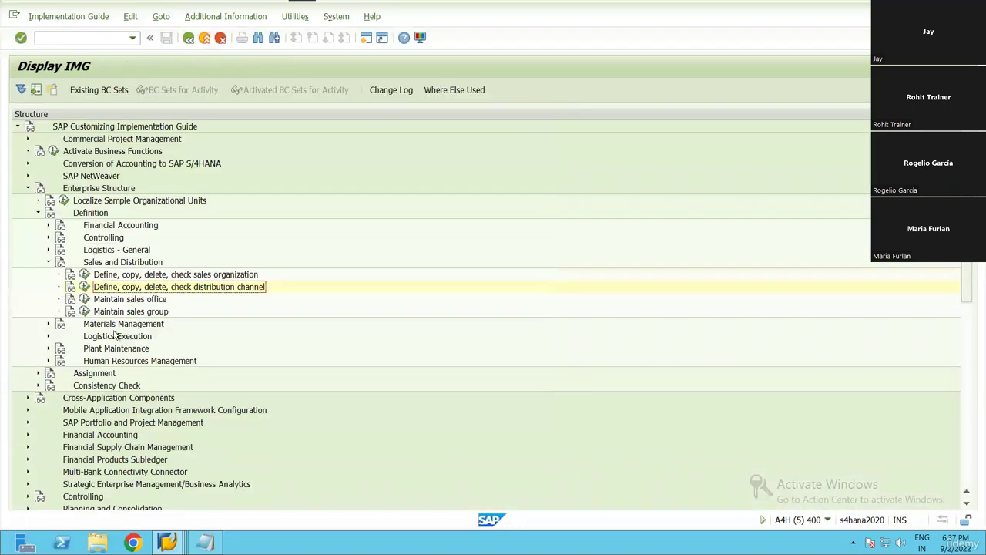
Step: Collapse Sales and Distribution and expand Materials Management under Definition to reach the Maintain storage location activity
{"action": "left_click", "coordinate": [107, 263]}
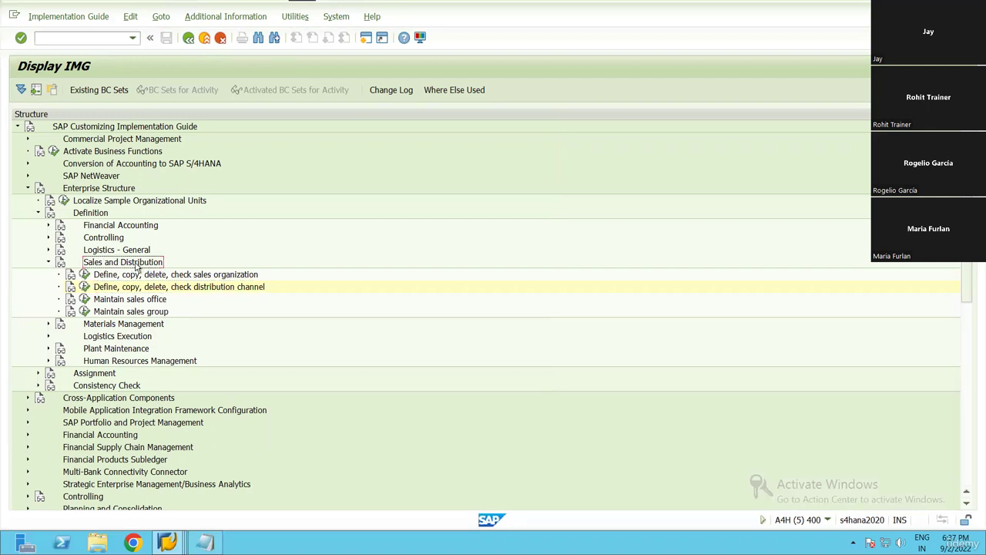
{"action": "left_click", "coordinate": [48, 262]}
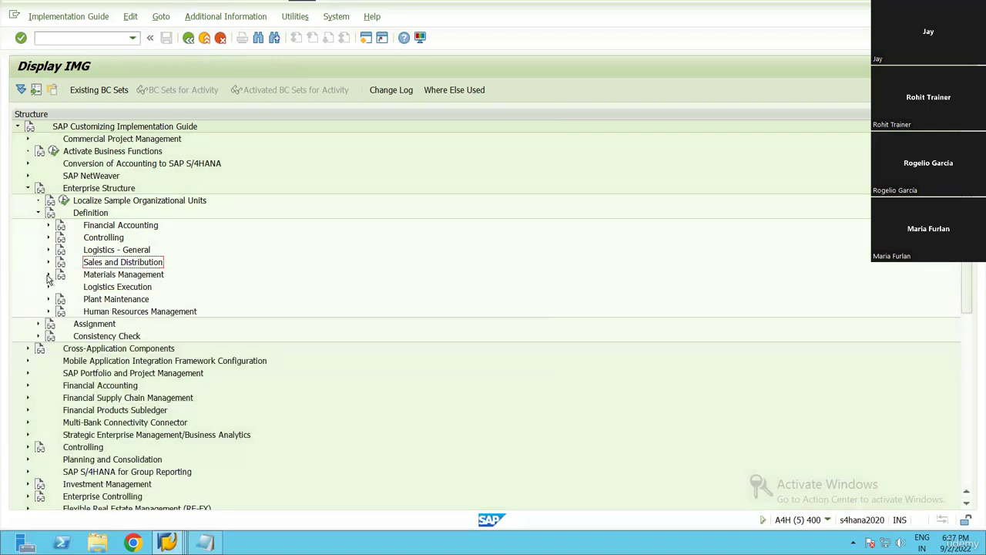
{"action": "left_click", "coordinate": [47, 276]}
{"action": "left_click", "coordinate": [174, 290]}
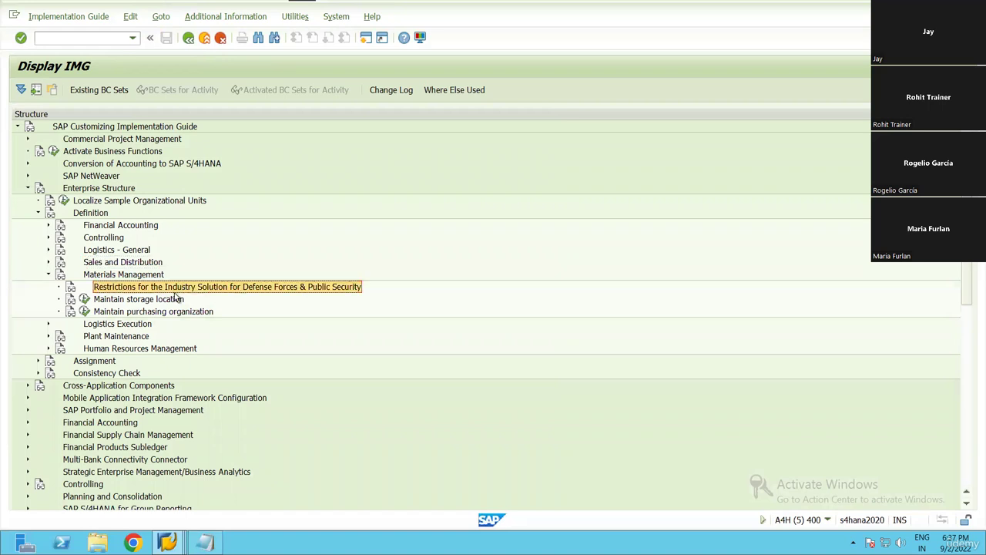
{"action": "left_click", "coordinate": [176, 300]}
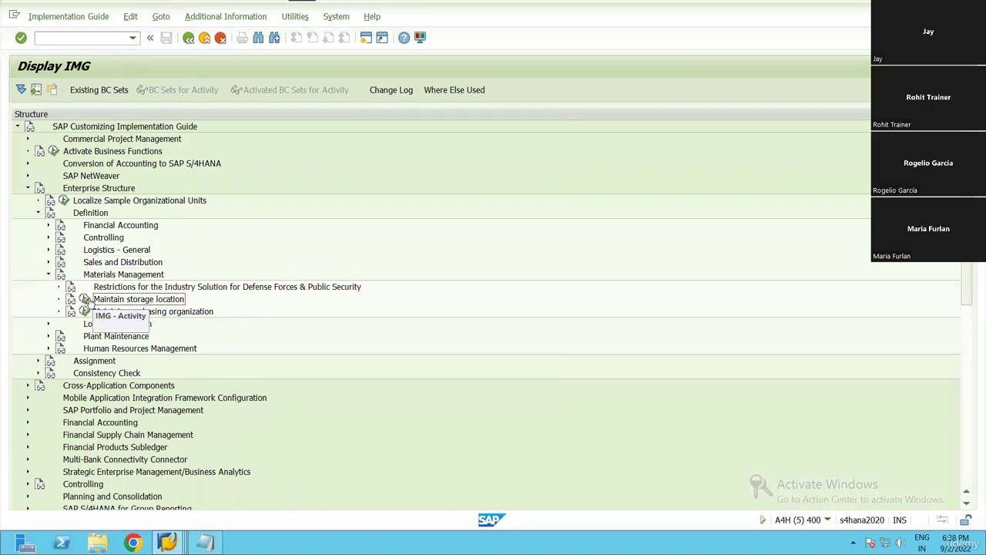
Step: Open the Maintain storage location activity with plant PL18 as the work area
{"action": "left_click", "coordinate": [86, 300]}
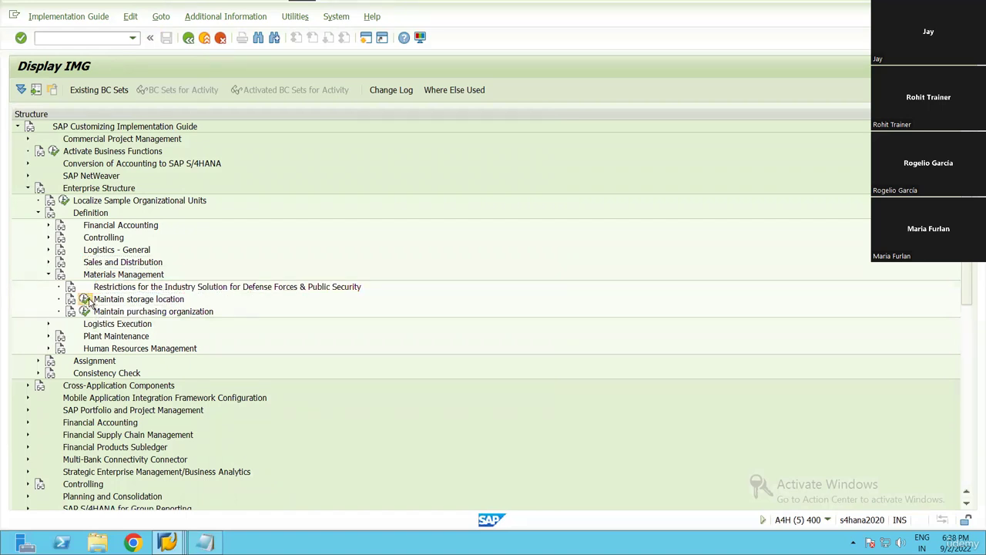
{"action": "type", "text": "p"}
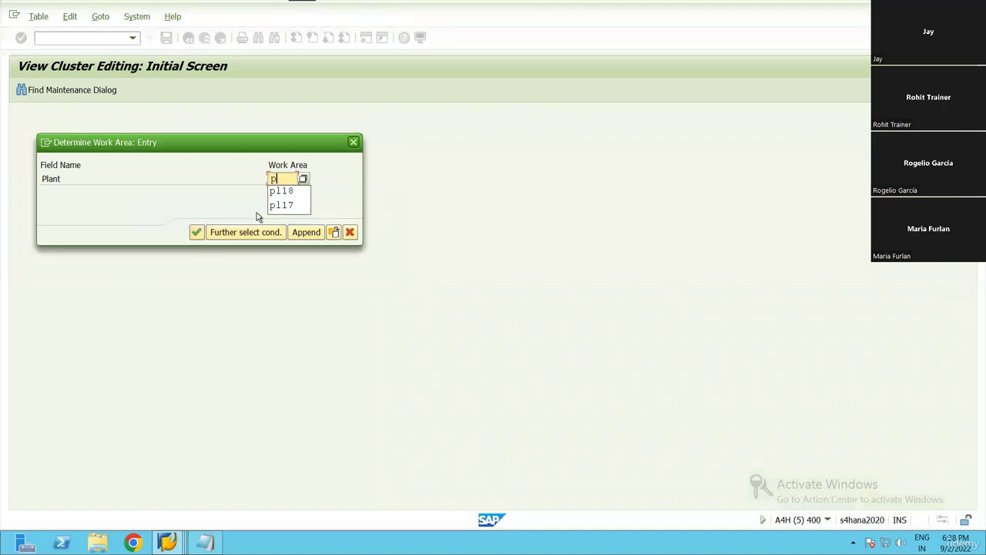
{"action": "key", "text": "Down"}
{"action": "key", "text": "Return"}
{"action": "key", "text": "Return"}
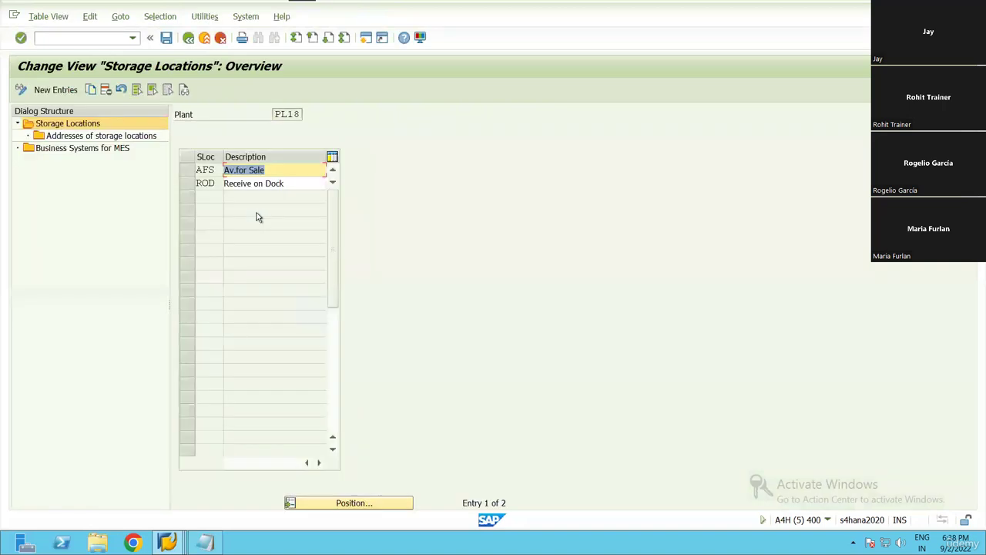
Step: Examine the codes and descriptions of storage locations AFS and ROD, and return to the Display IMG tree
{"action": "left_click", "coordinate": [211, 169]}
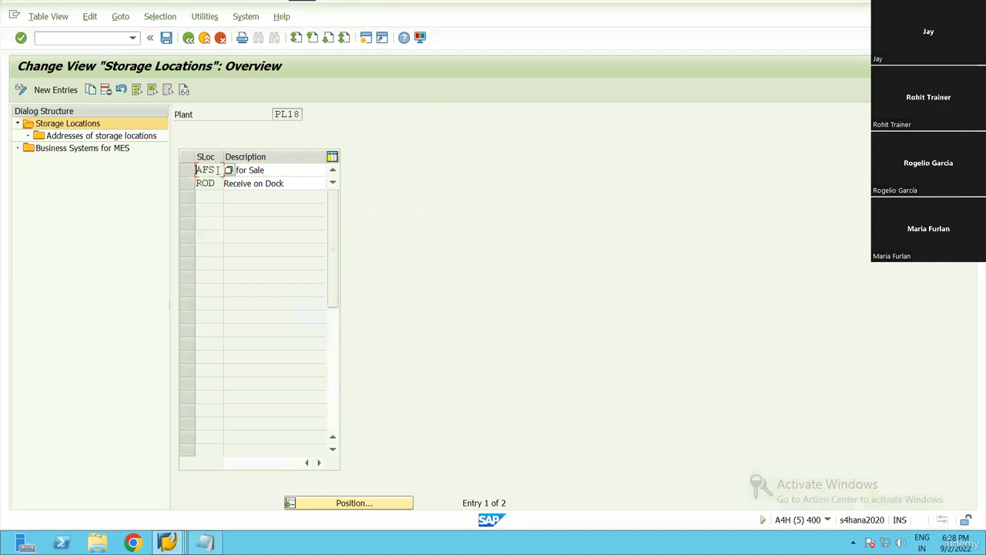
{"action": "left_click", "coordinate": [211, 183]}
{"action": "left_click", "coordinate": [196, 182]}
{"action": "left_click_drag", "start_coordinate": [287, 184], "coordinate": [224, 184]}
{"action": "left_click", "coordinate": [225, 184]}
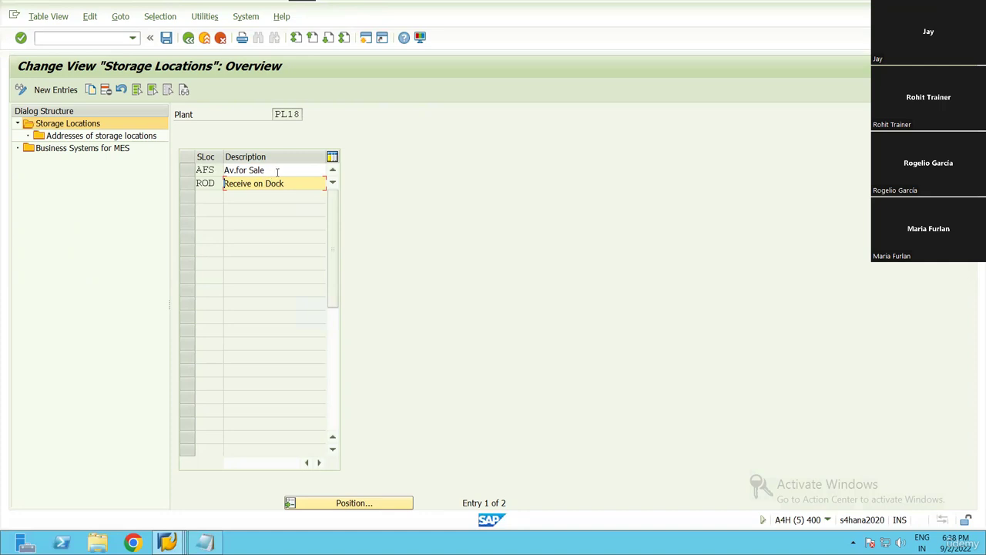
{"action": "left_click", "coordinate": [277, 169]}
{"action": "key", "text": "shift+Home"}
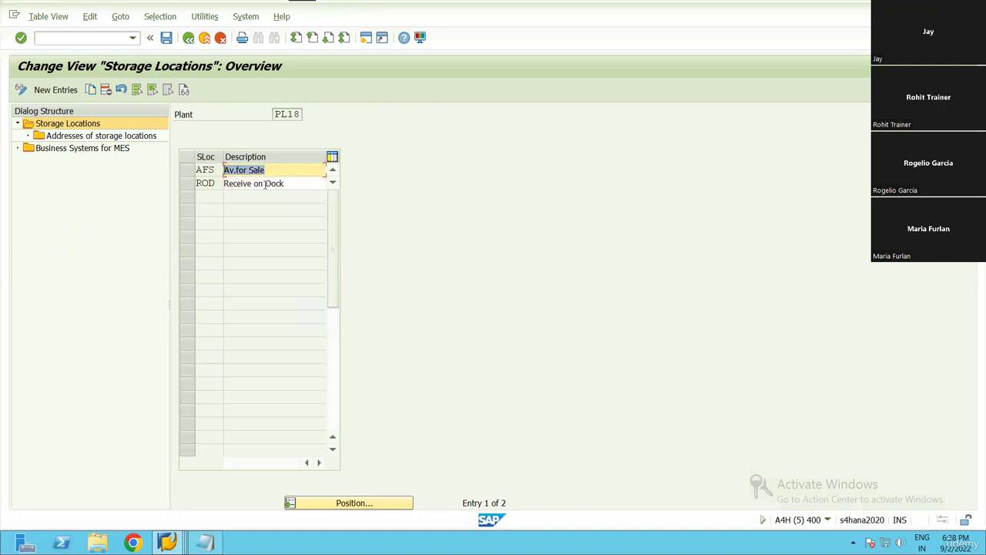
{"action": "key", "text": "Home"}
{"action": "key", "text": "Down"}
{"action": "key", "text": "shift+End"}
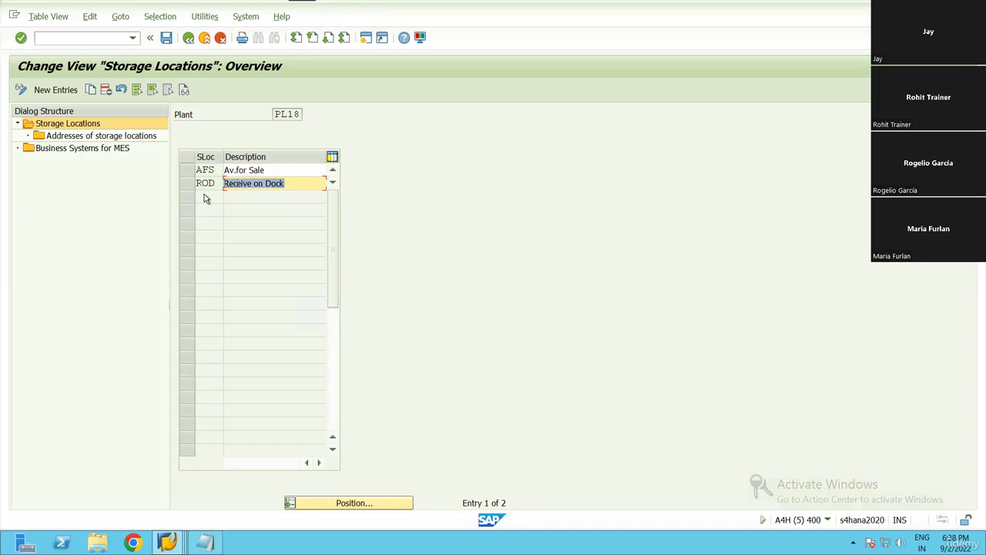
{"action": "key", "text": "End"}
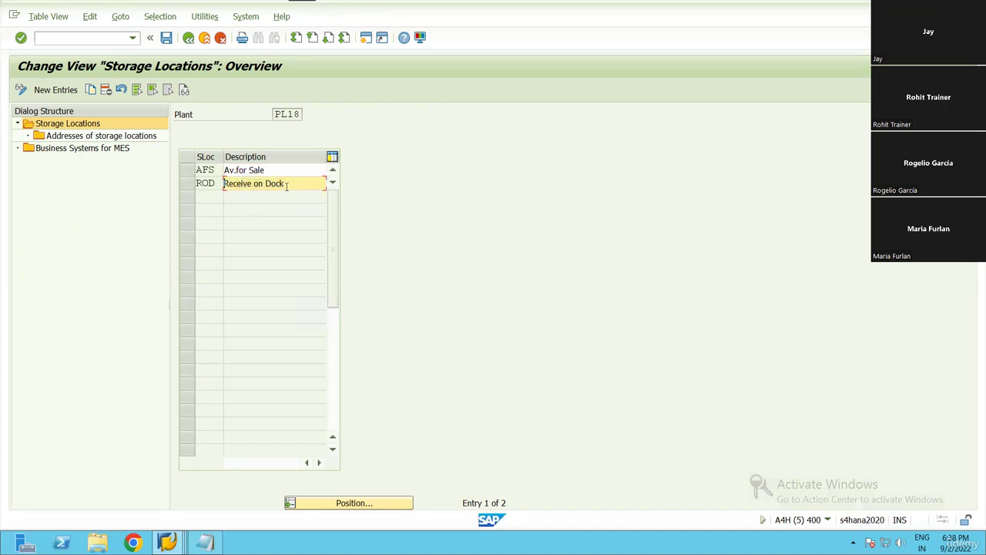
{"action": "left_click_drag", "start_coordinate": [285, 183], "coordinate": [225, 180]}
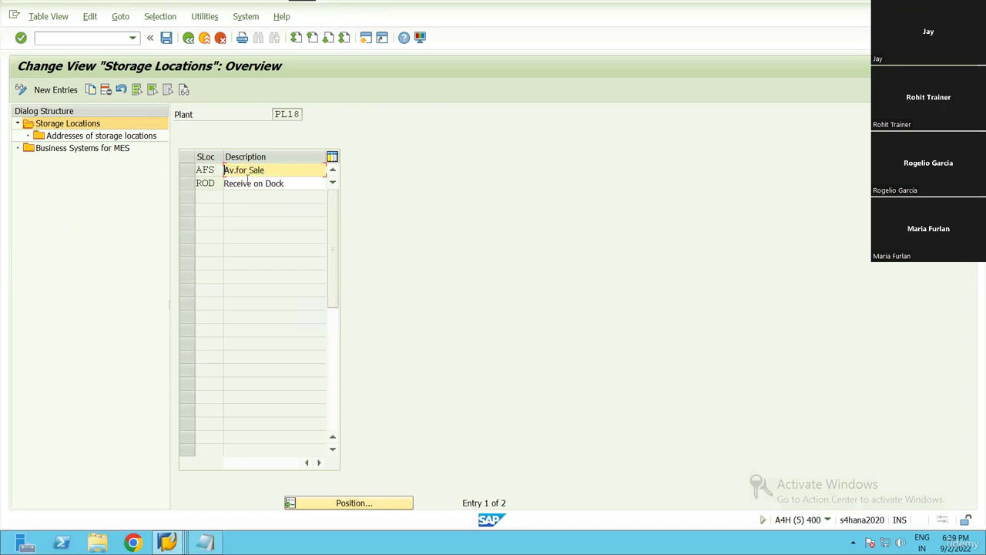
{"action": "left_click", "coordinate": [188, 39]}
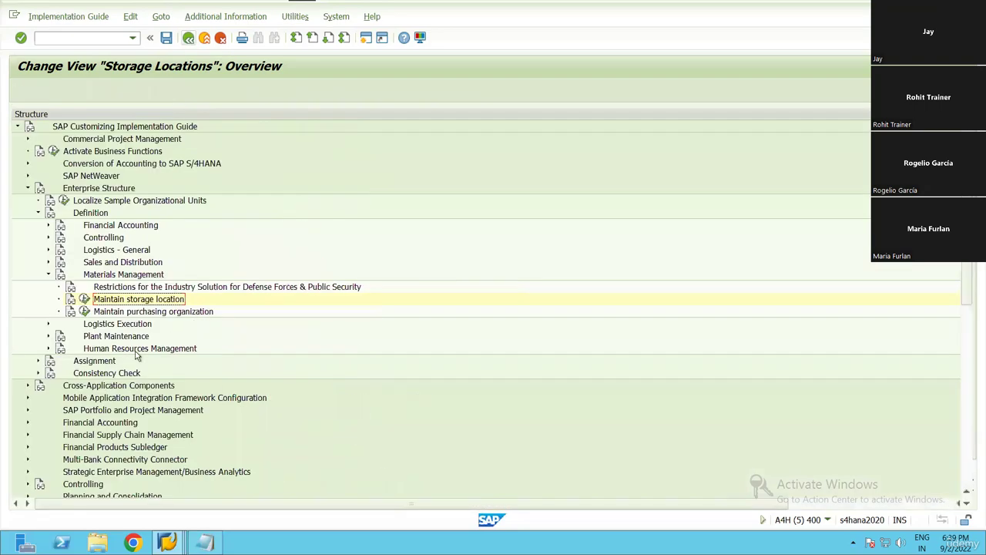
Step: Open the Maintain purchasing organization activity, examine purchasing organization 0001 and its description, and return to the Display IMG tree
{"action": "left_click", "coordinate": [116, 313]}
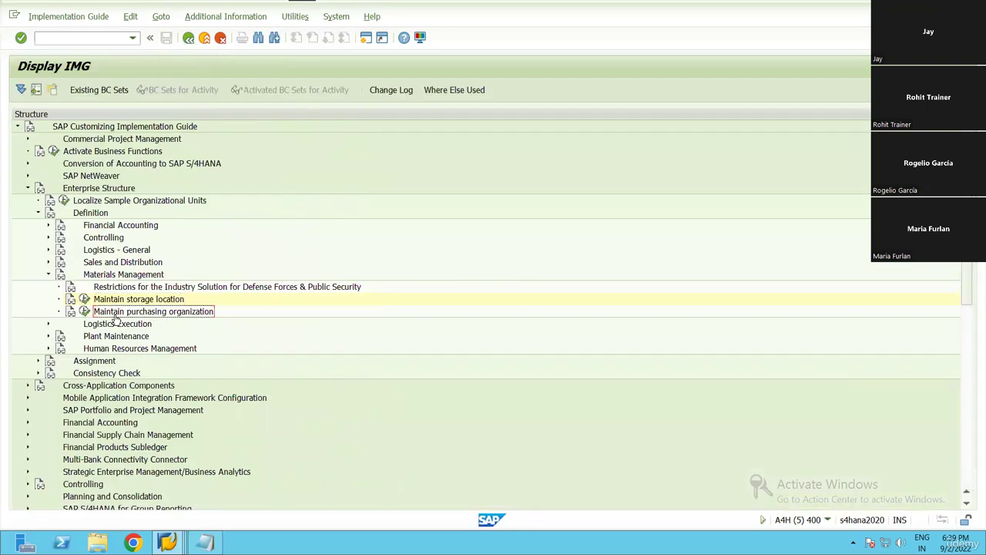
{"action": "left_click", "coordinate": [85, 312]}
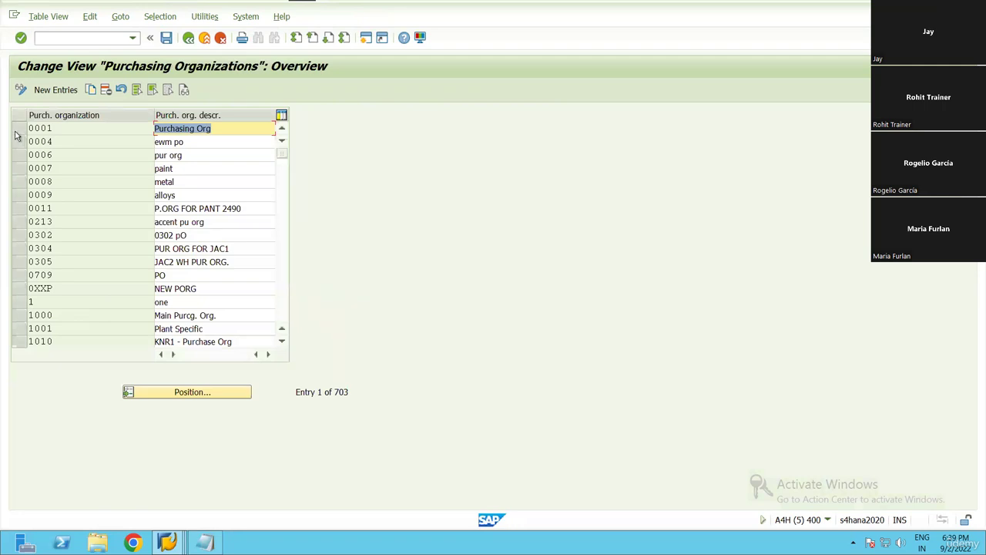
{"action": "left_click", "coordinate": [28, 127]}
{"action": "double_click", "coordinate": [58, 127]}
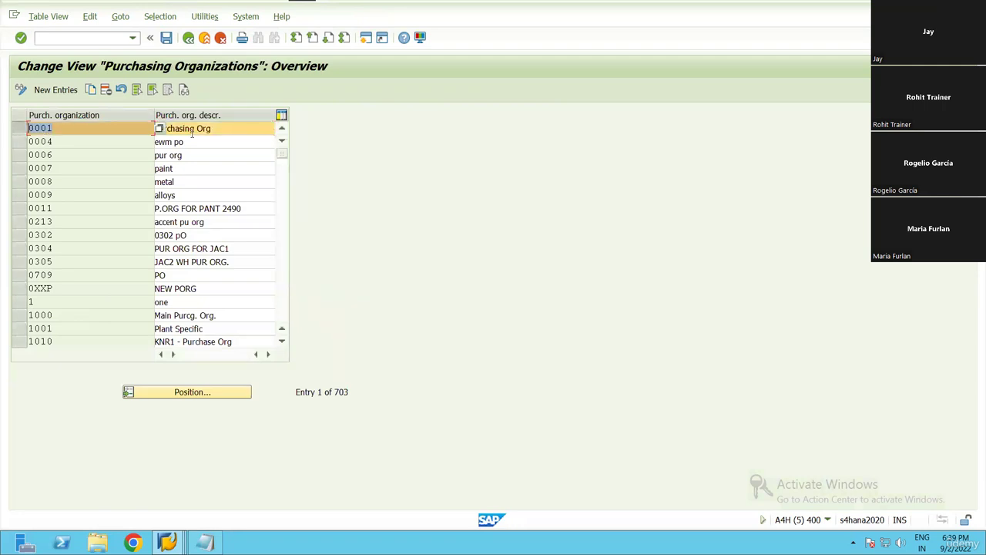
{"action": "left_click", "coordinate": [229, 128]}
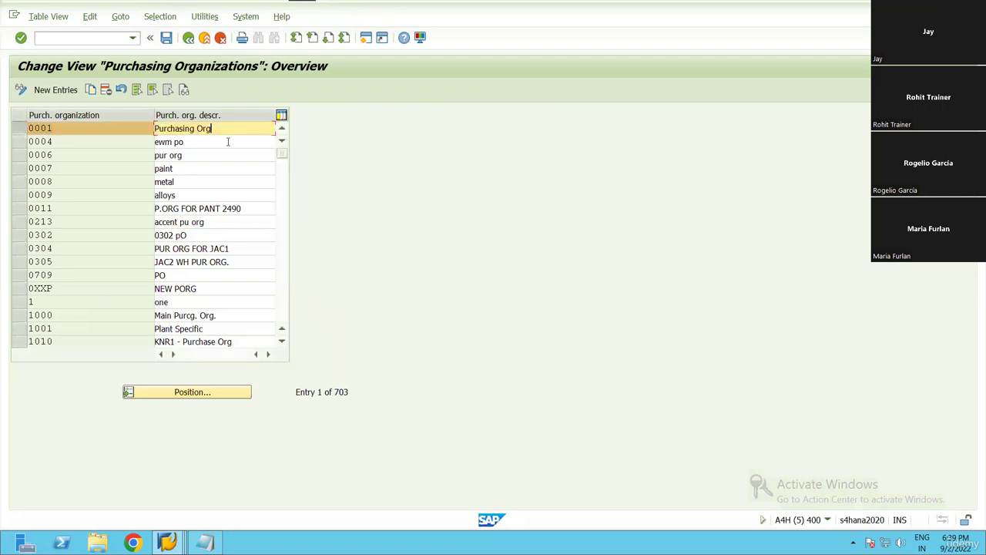
{"action": "left_click", "coordinate": [187, 38]}
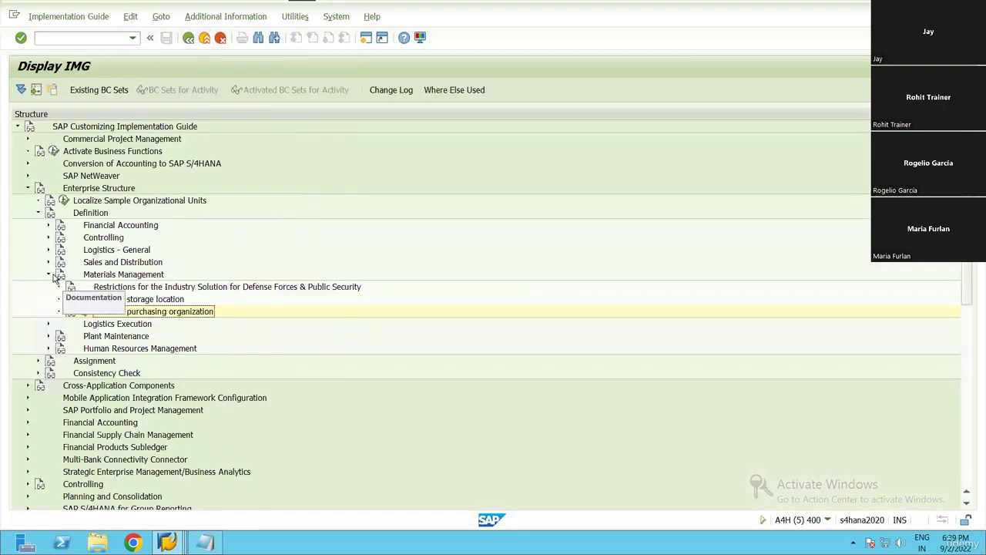
Step: Collapse Materials Management and review the Logistics - General, Sales and Distribution and Materials Management nodes under Definition
{"action": "double_click", "coordinate": [122, 279]}
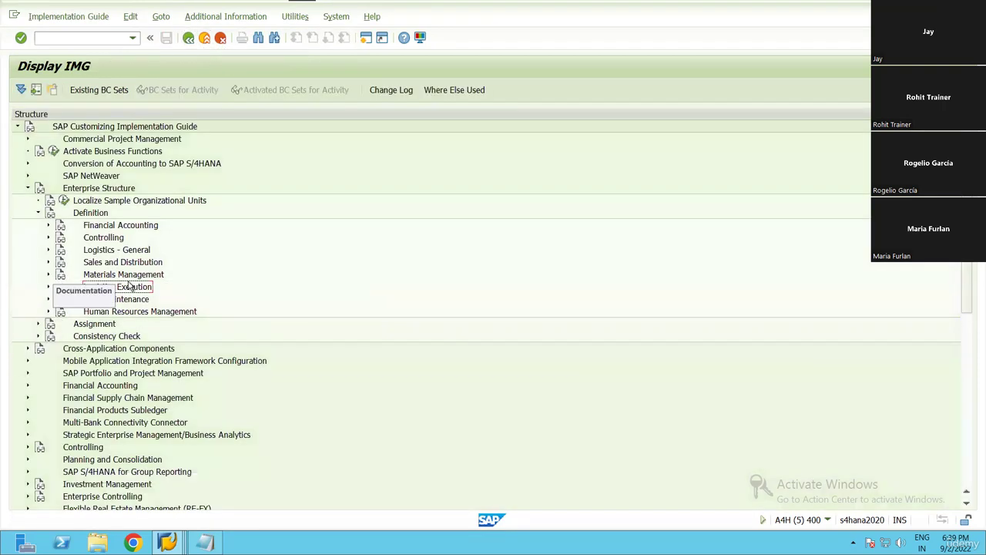
{"action": "left_click", "coordinate": [124, 251]}
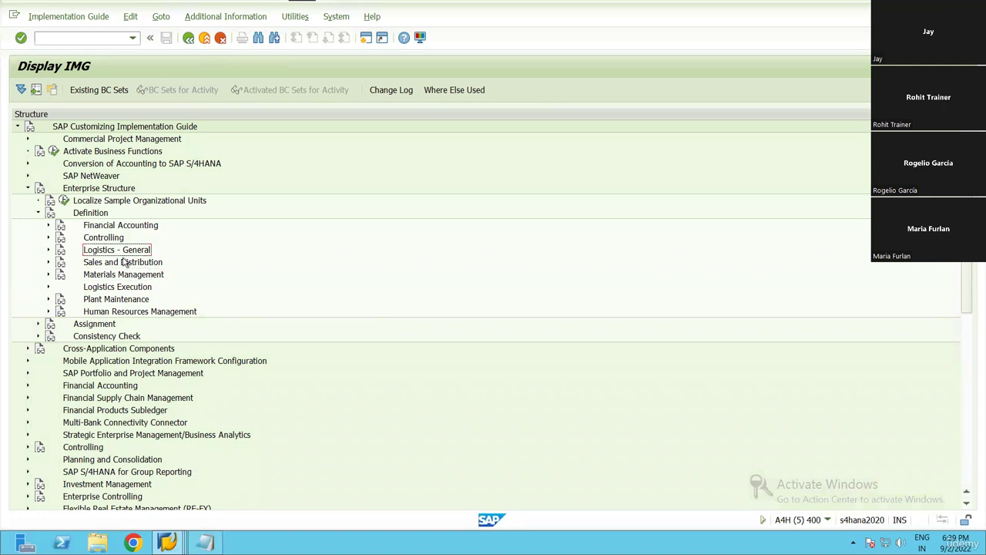
{"action": "left_click", "coordinate": [119, 263]}
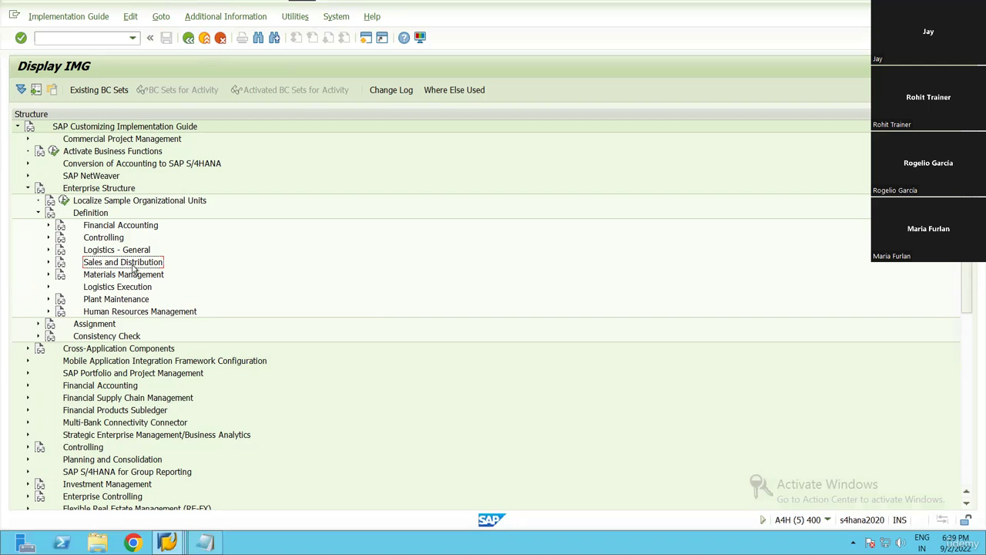
{"action": "left_click", "coordinate": [123, 276]}
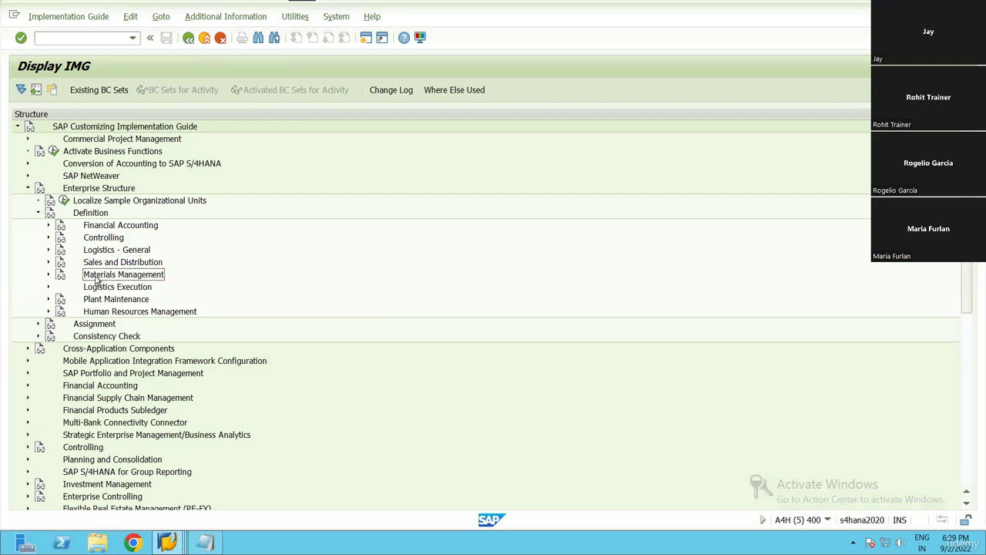
{"action": "left_click", "coordinate": [48, 275]}
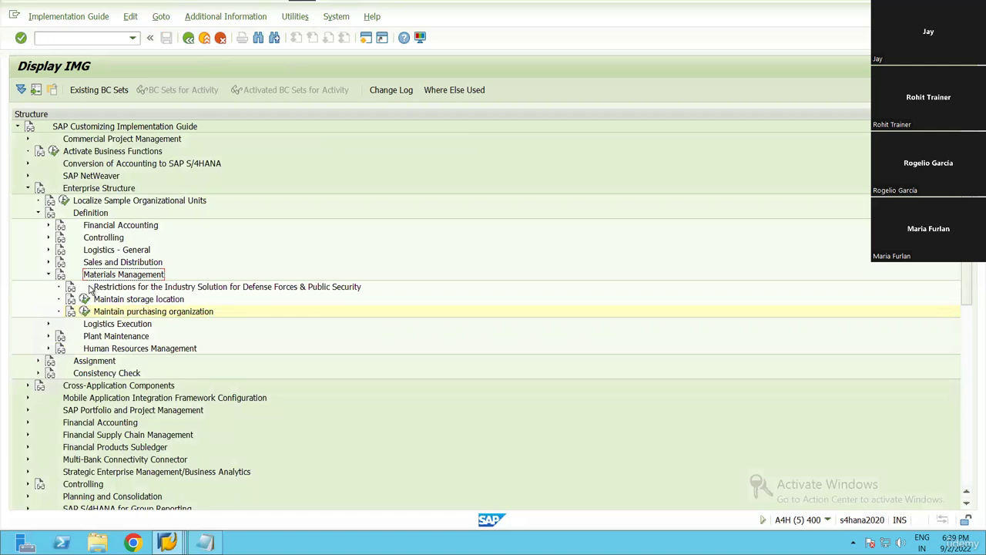
{"action": "left_click", "coordinate": [49, 276]}
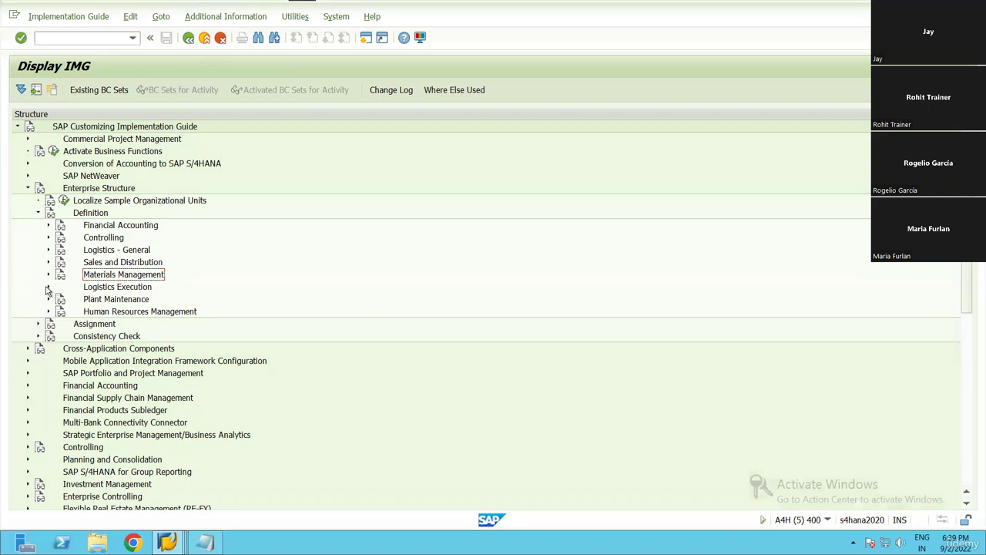
Step: Expand Logistics Execution under Definition and open the Define Warehouse Number activity
{"action": "left_click", "coordinate": [47, 288]}
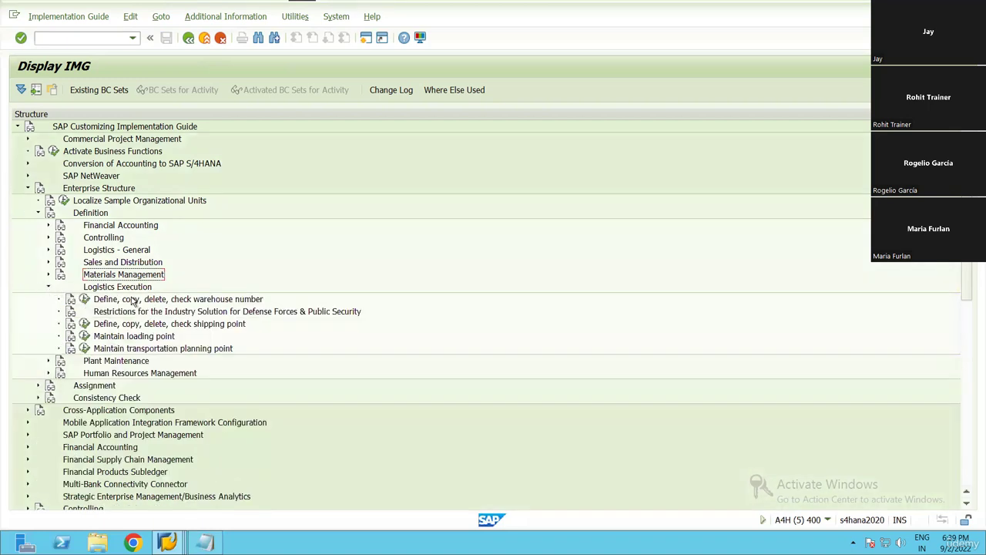
{"action": "left_click", "coordinate": [163, 302]}
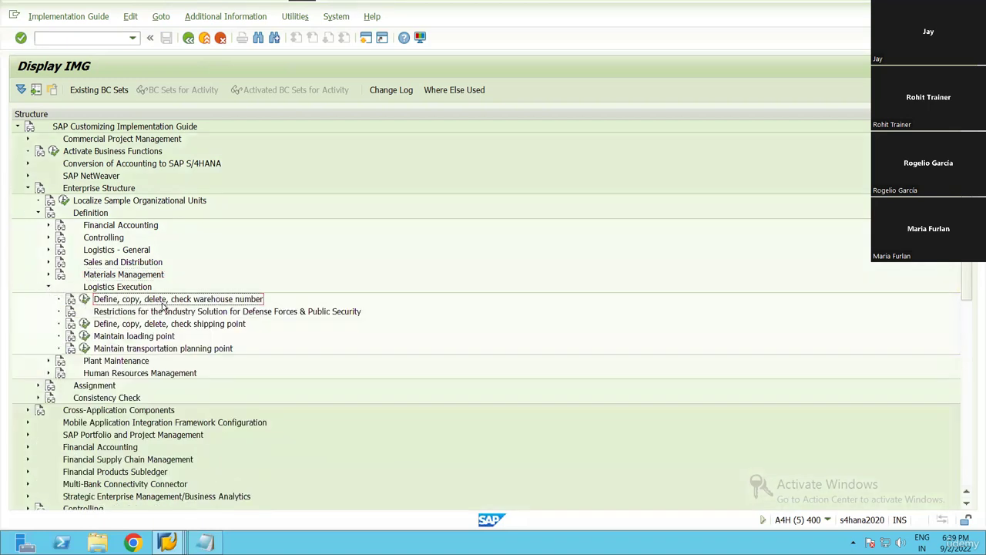
{"action": "left_click", "coordinate": [84, 300]}
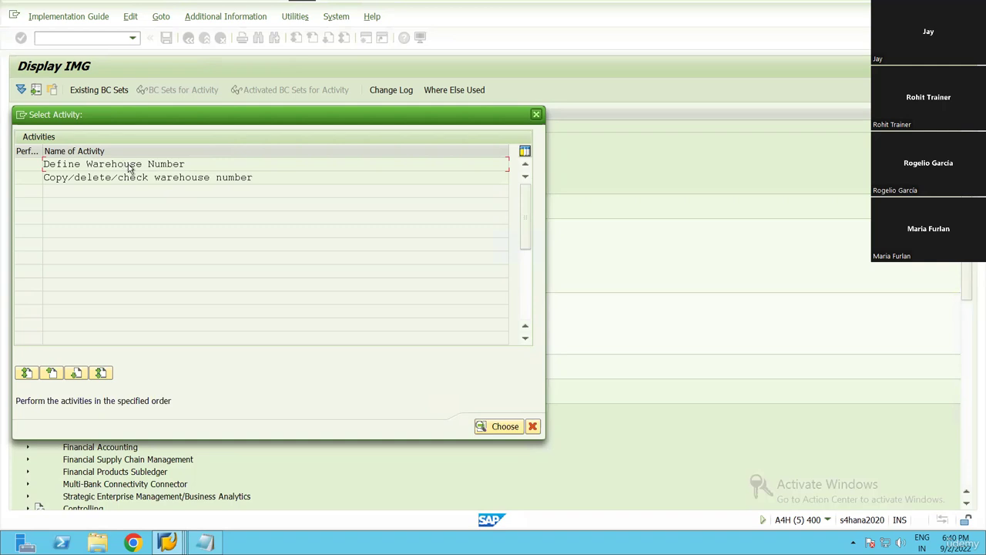
{"action": "double_click", "coordinate": [128, 165]}
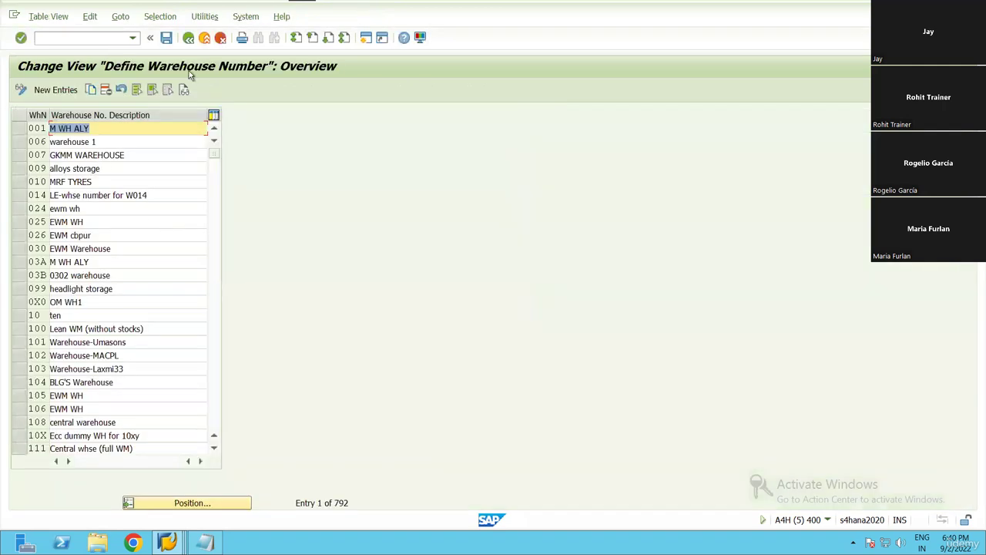
Step: Position the warehouse list at W18, examine its description, and return to the activity selection
{"action": "left_click", "coordinate": [158, 502]}
{"action": "type", "text": "W18"}
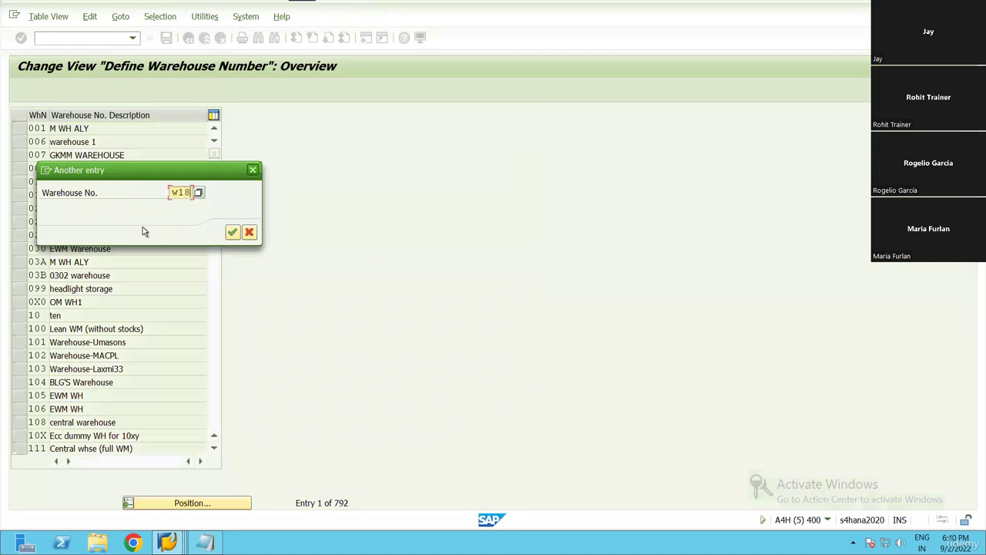
{"action": "left_click", "coordinate": [232, 233]}
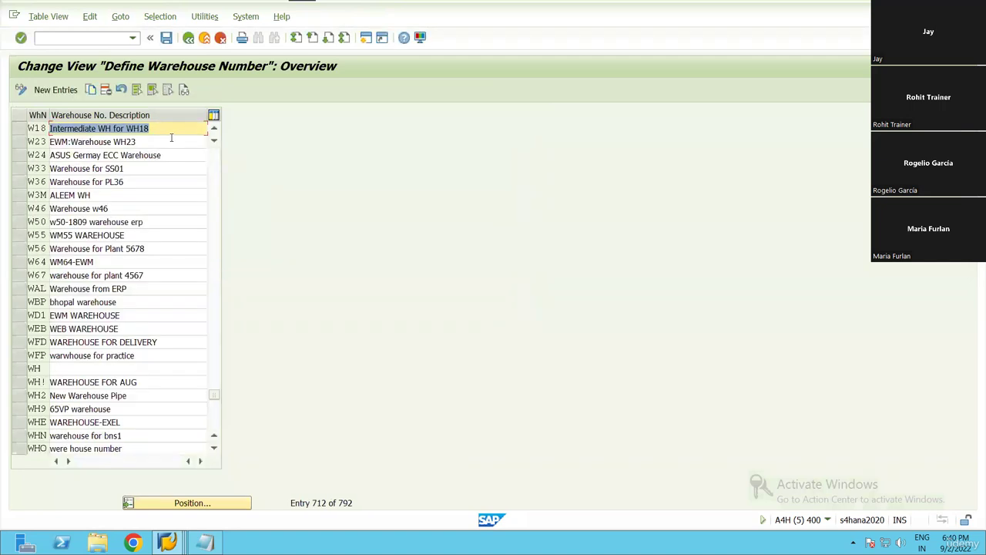
{"action": "left_click", "coordinate": [168, 128]}
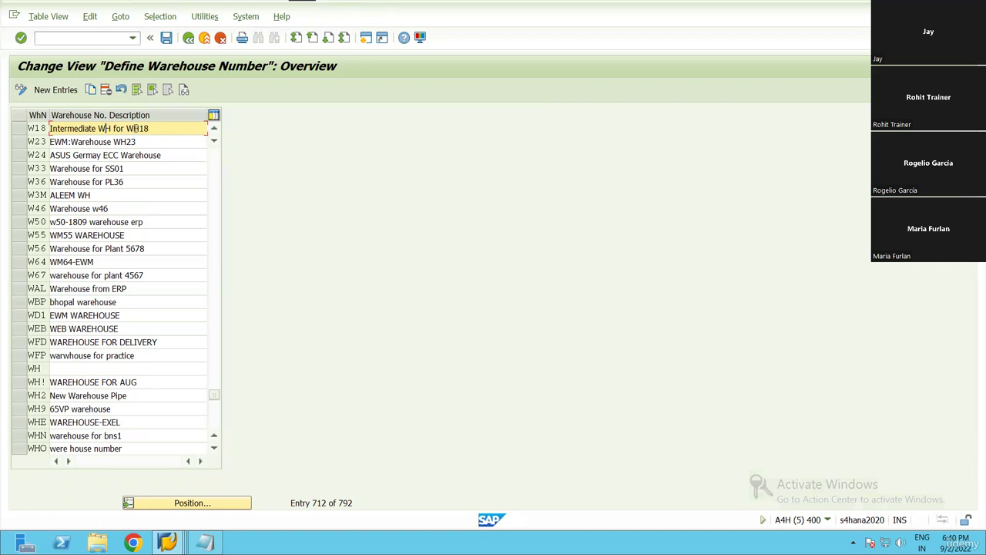
{"action": "left_click_drag", "start_coordinate": [149, 129], "coordinate": [46, 128]}
{"action": "left_click", "coordinate": [52, 132]}
{"action": "key", "text": "F3"}
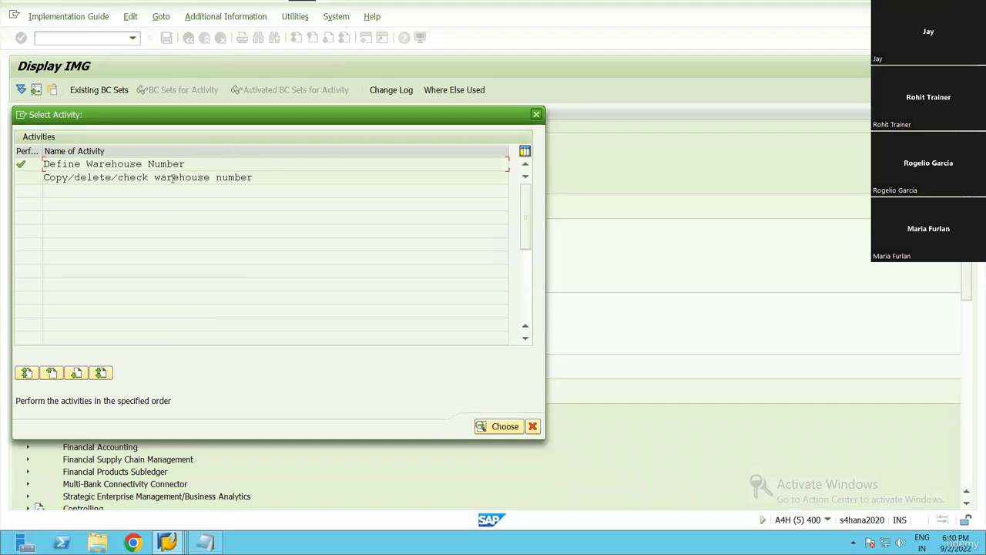
Step: Examine the Copy/delete/check warehouse number option and return to the Display IMG tree
{"action": "left_click_drag", "start_coordinate": [253, 178], "coordinate": [44, 178]}
{"action": "left_click", "coordinate": [44, 178]}
{"action": "key", "text": "Escape"}
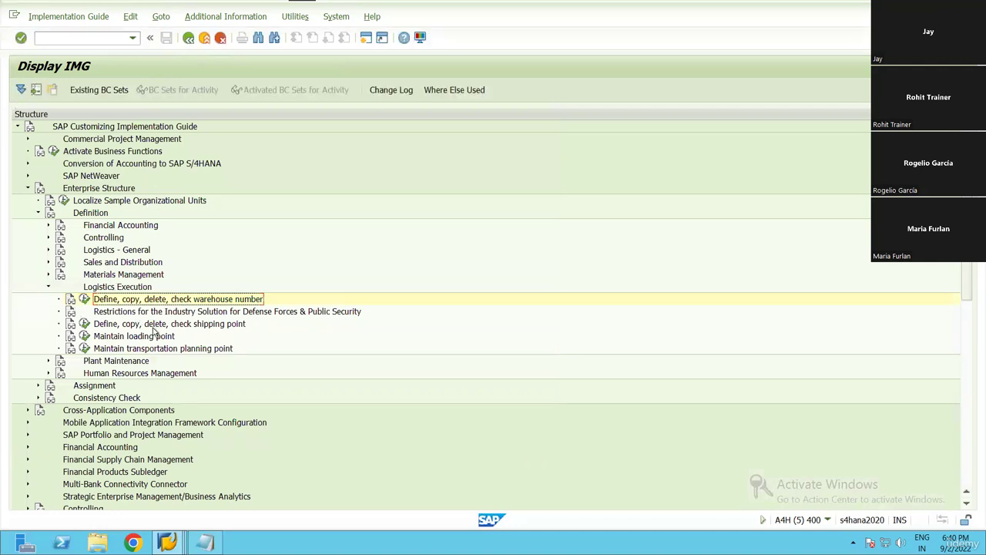
Step: Open the Define Shipping Points activity and position the list at shipping point SP18
{"action": "left_click", "coordinate": [182, 328]}
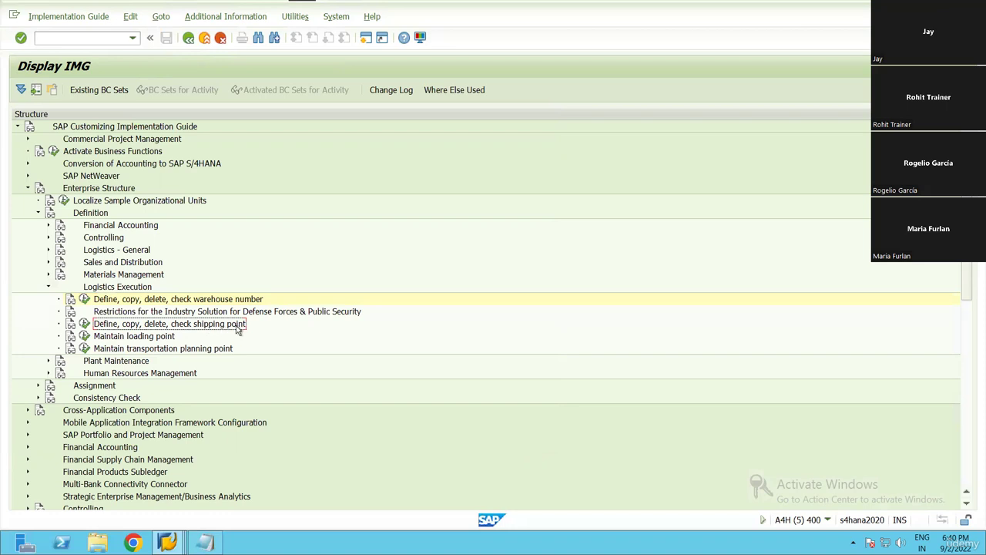
{"action": "left_click", "coordinate": [89, 329]}
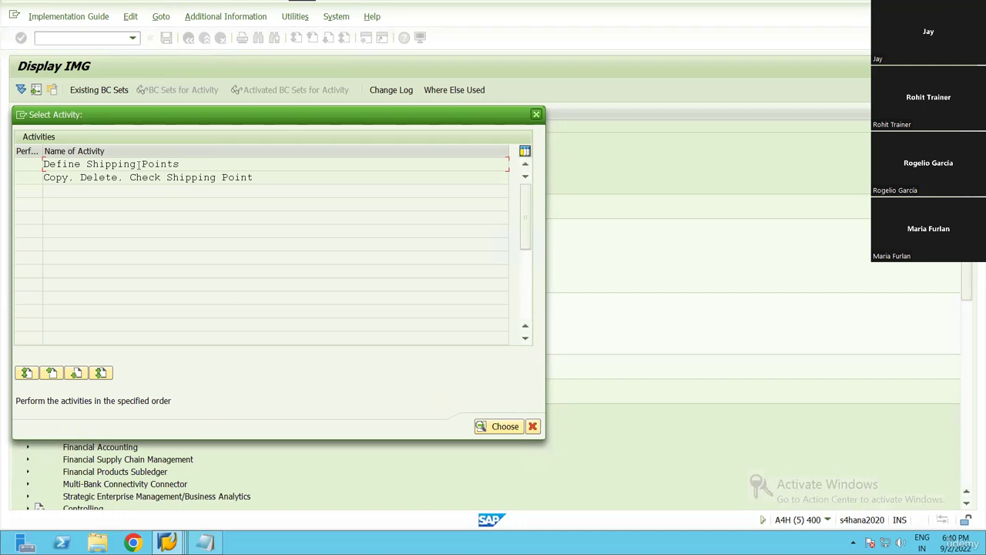
{"action": "double_click", "coordinate": [143, 166]}
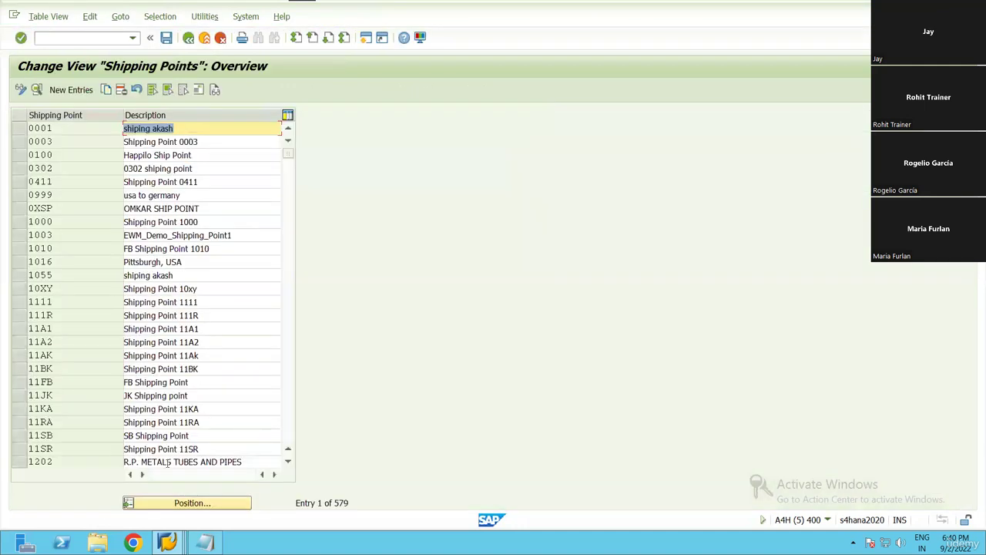
{"action": "left_click", "coordinate": [165, 505]}
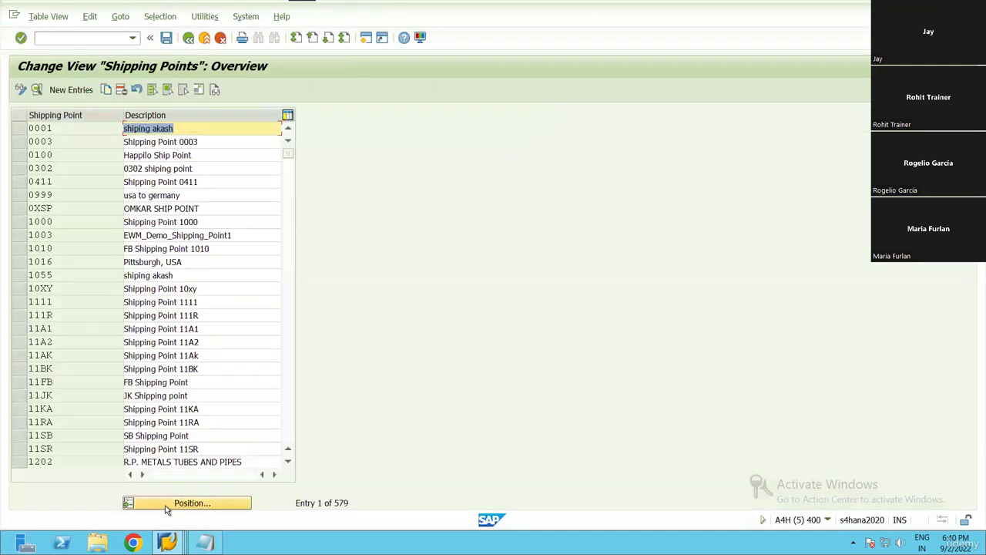
{"action": "type", "text": "sp18"}
{"action": "key", "text": "Return"}
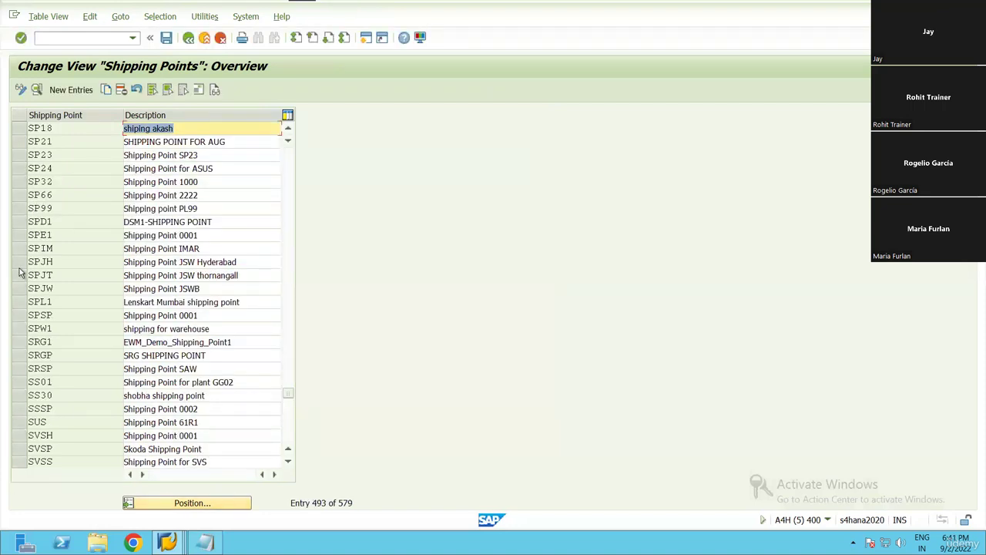
Step: Set the description of shipping point SP18 to "shiping Point for PL18", save it, and return to the Display IMG tree
{"action": "left_click", "coordinate": [19, 128]}
{"action": "left_click", "coordinate": [189, 129]}
{"action": "key", "text": "BackSpace"}
{"action": "key", "text": "BackSpace"}
{"action": "key", "text": "BackSpace"}
{"action": "key", "text": "BackSpace"}
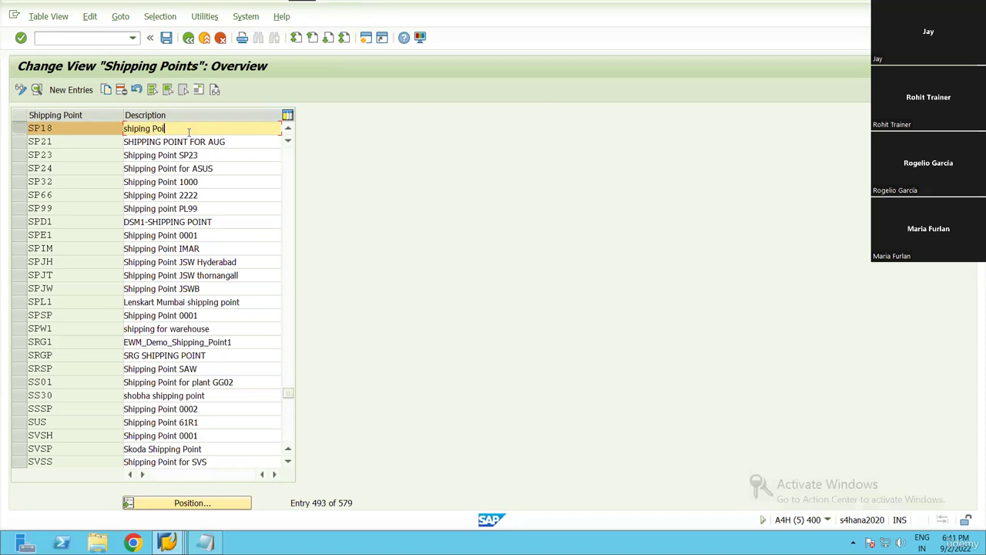
{"action": "type", "text": "for PL18"}
{"action": "key", "text": "ctrl+a"}
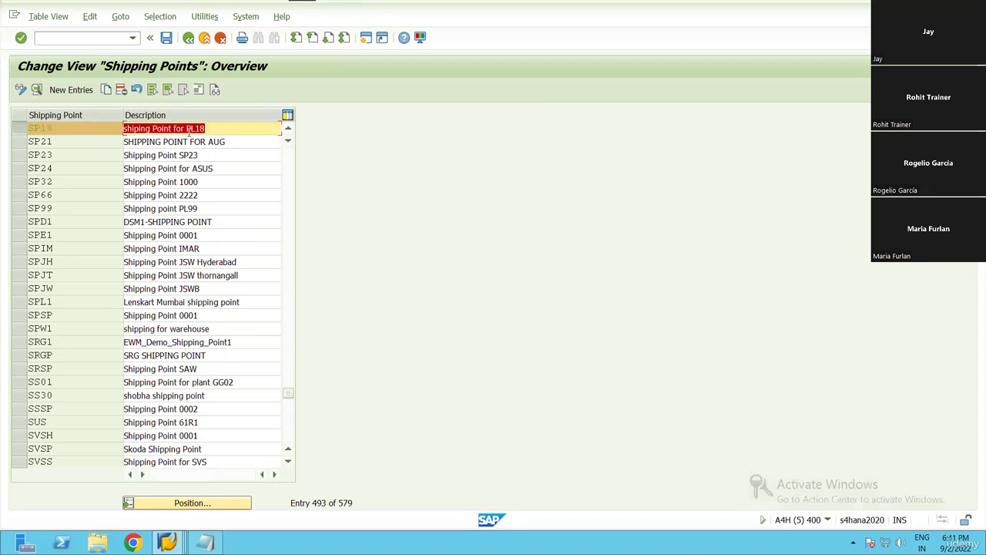
{"action": "left_click", "coordinate": [166, 37]}
{"action": "left_click", "coordinate": [297, 218]}
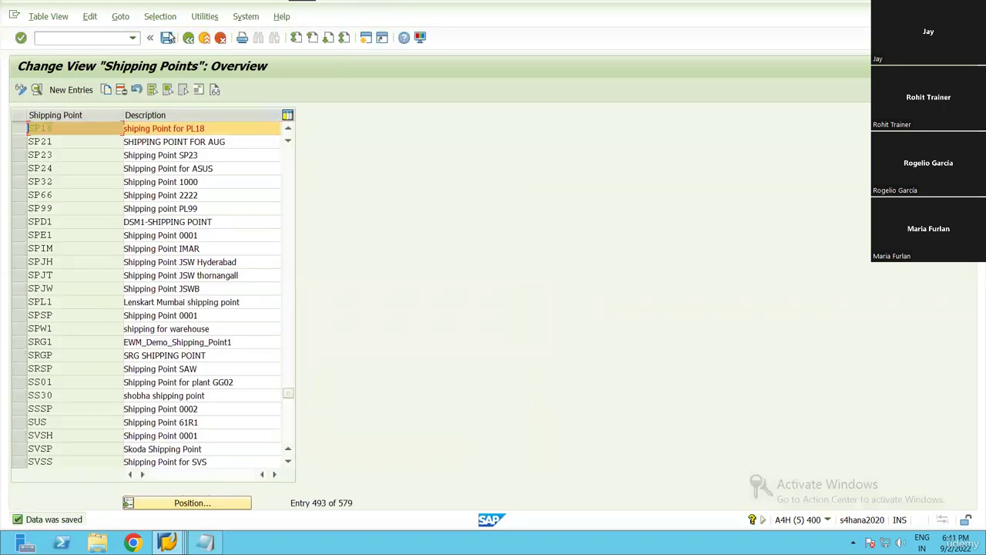
{"action": "left_click", "coordinate": [187, 39]}
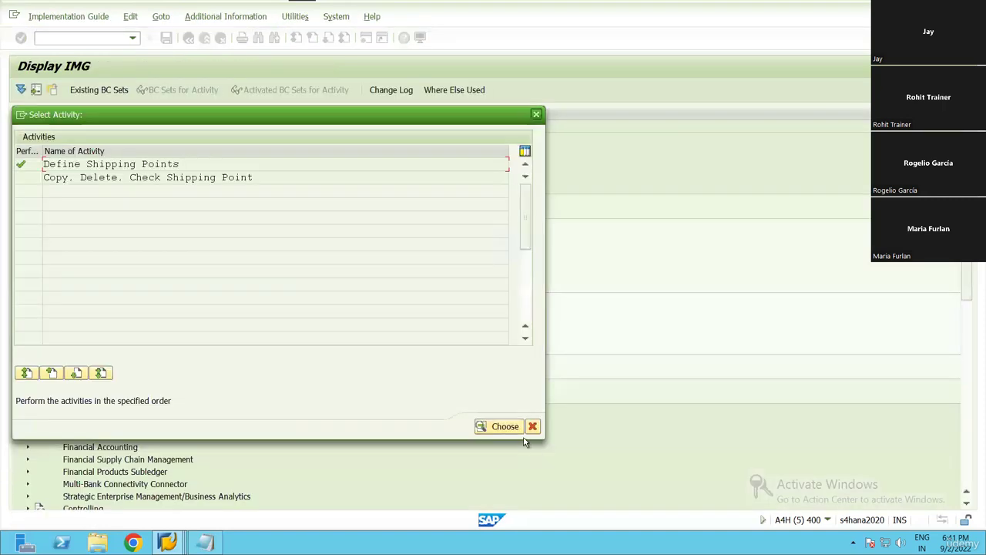
{"action": "key", "text": "Escape"}
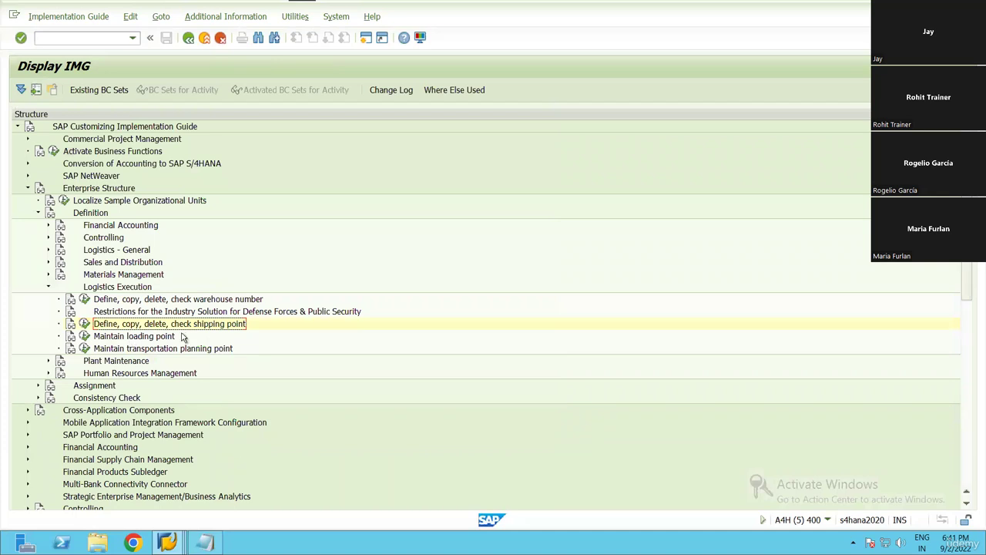
Step: Review the warehouse number and shipping point activities, and collapse the Logistics Execution and Definition nodes
{"action": "left_click", "coordinate": [114, 290]}
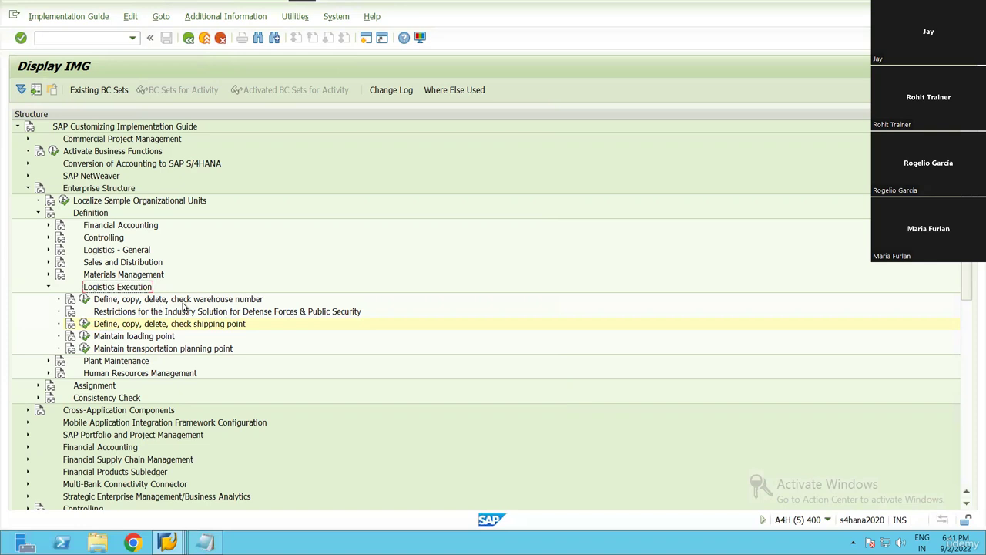
{"action": "left_click", "coordinate": [233, 302]}
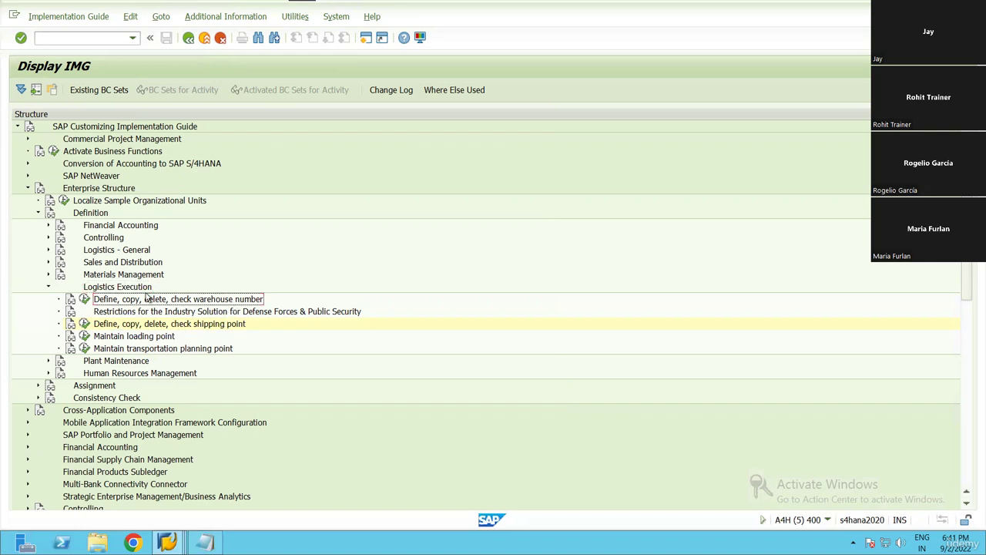
{"action": "left_click", "coordinate": [115, 288]}
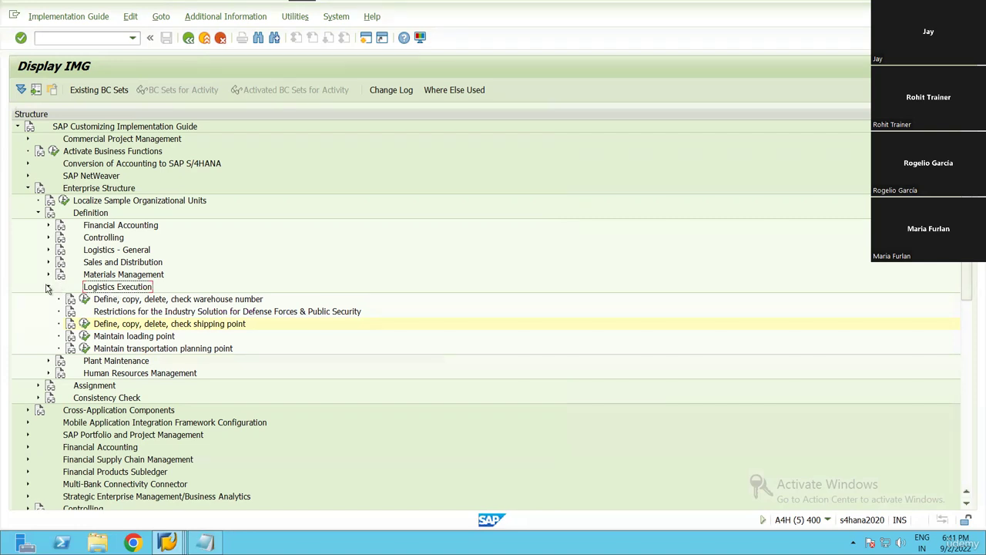
{"action": "left_click", "coordinate": [165, 325]}
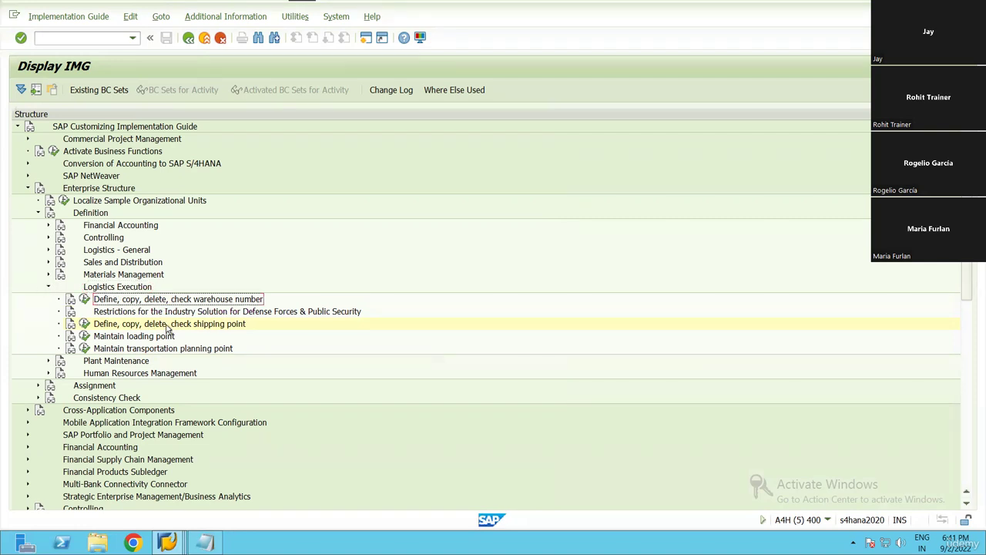
{"action": "left_click", "coordinate": [47, 287]}
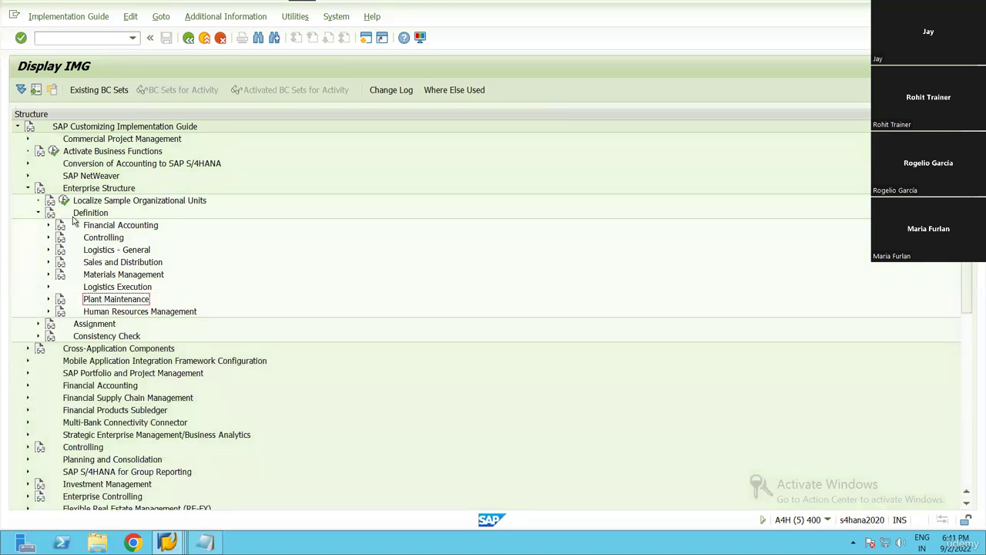
{"action": "left_click", "coordinate": [38, 212]}
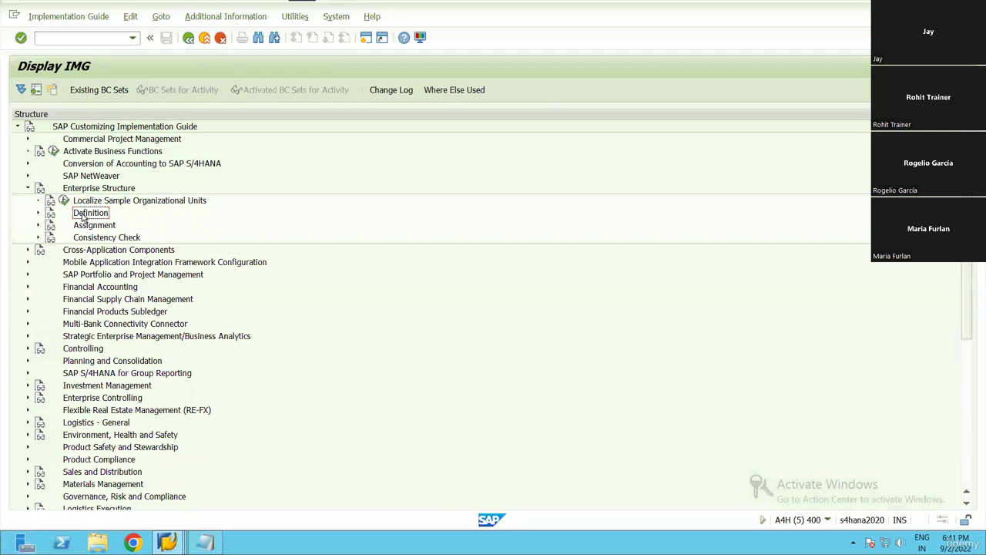
Step: Expand Assignment and Logistics - General under Enterprise Structure, and open Assign plant to company code, accepting display of the locked data
{"action": "left_click", "coordinate": [93, 228]}
{"action": "left_click", "coordinate": [37, 227]}
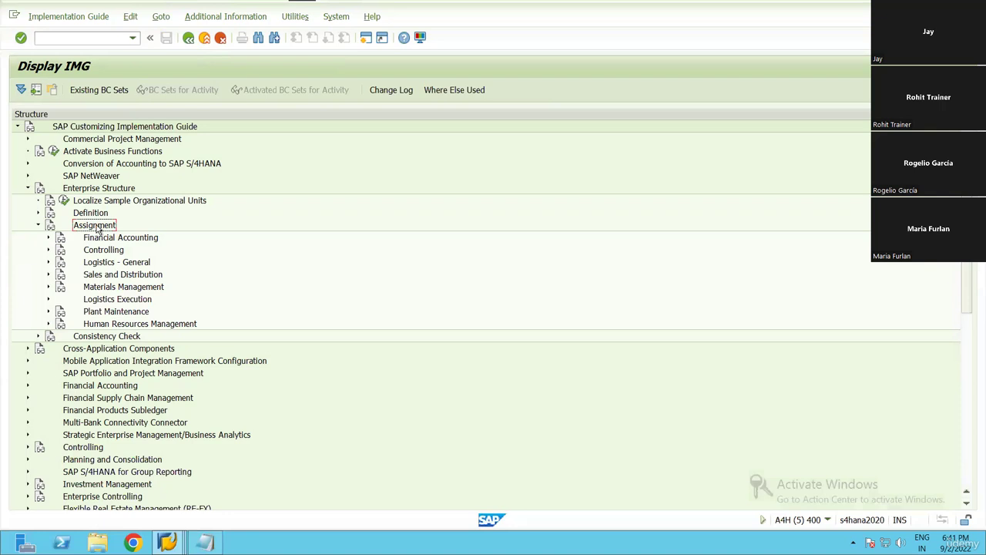
{"action": "left_click", "coordinate": [117, 264]}
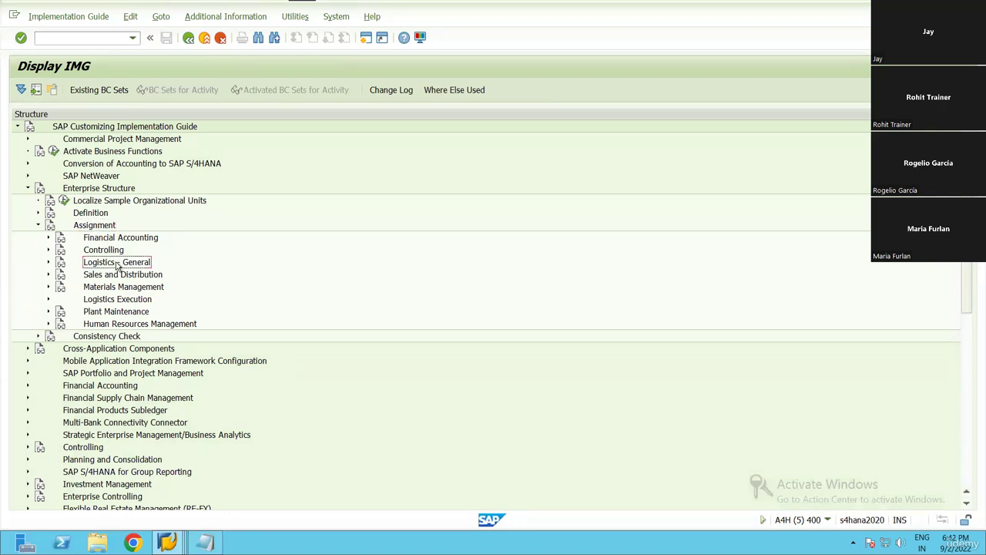
{"action": "double_click", "coordinate": [118, 263]}
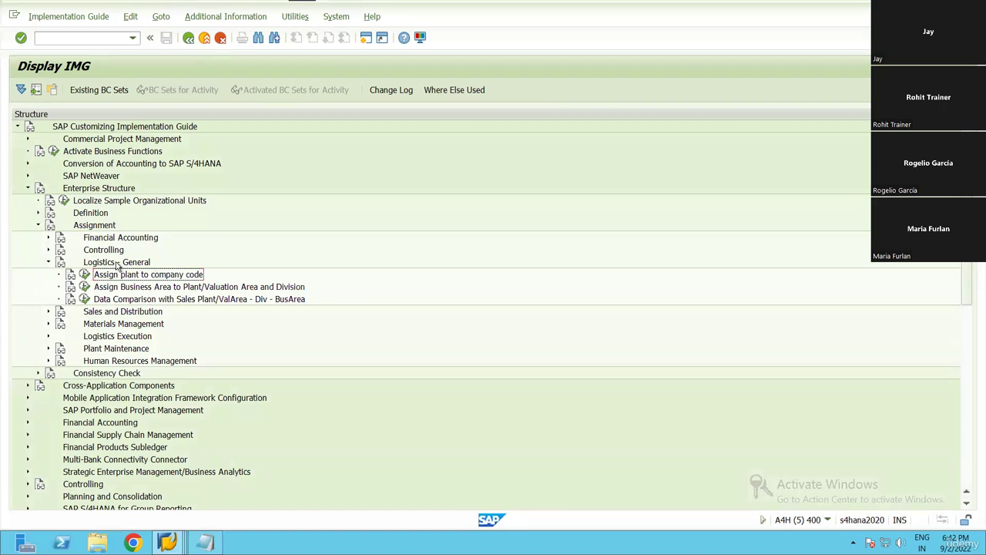
{"action": "key", "text": "Return"}
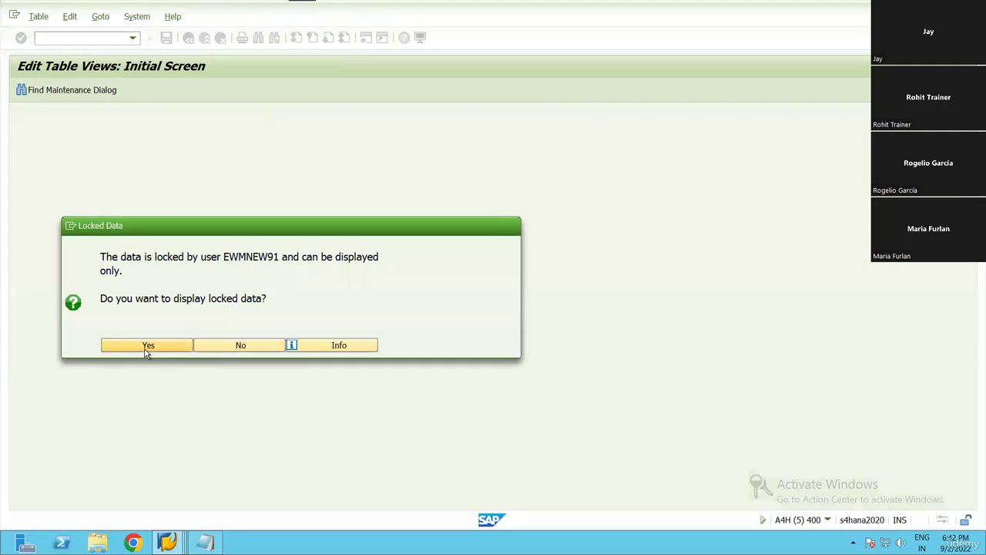
{"action": "left_click", "coordinate": [148, 346]}
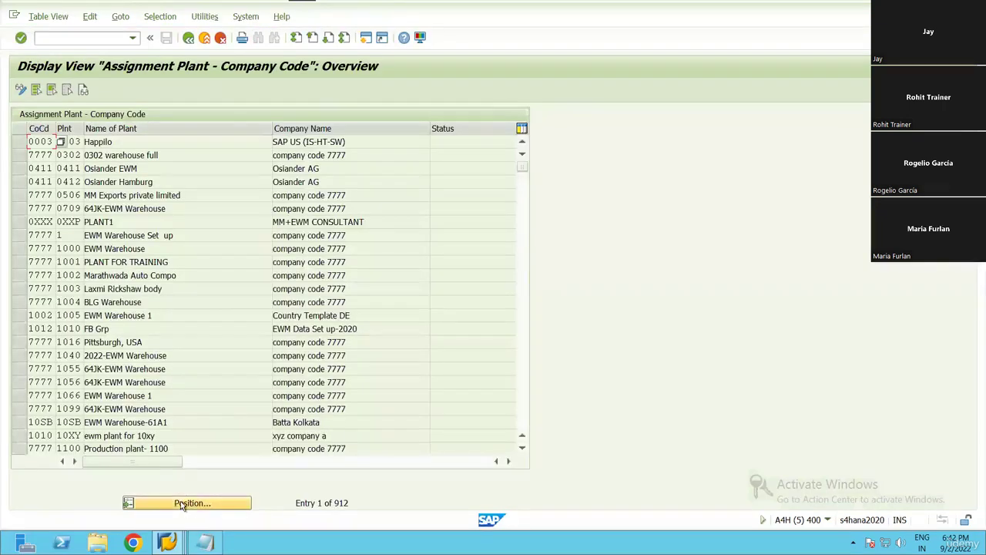
Step: Select the plant assignment entries by contents, with company code 0001 and plant PL18
{"action": "left_click", "coordinate": [161, 17]}
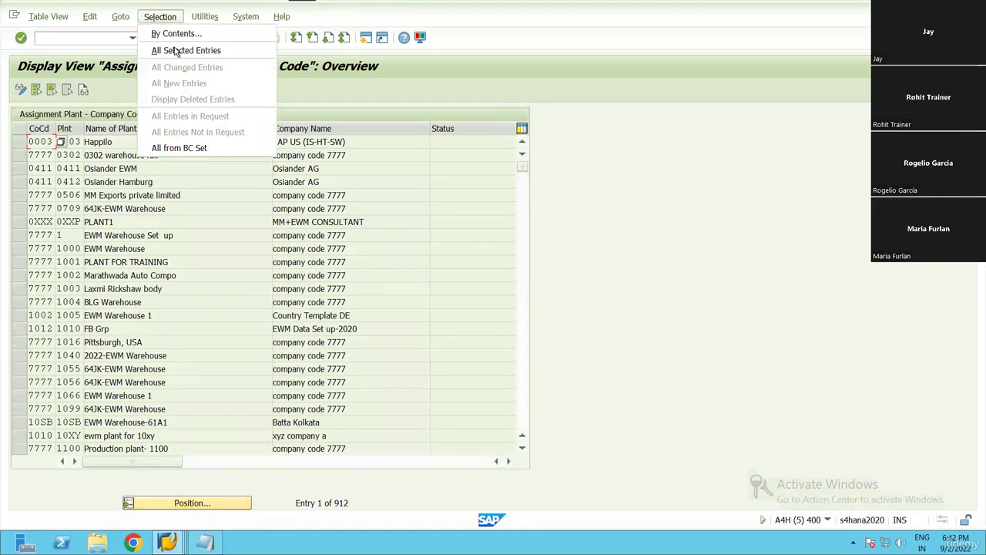
{"action": "left_click", "coordinate": [175, 33]}
{"action": "left_click", "coordinate": [48, 218]}
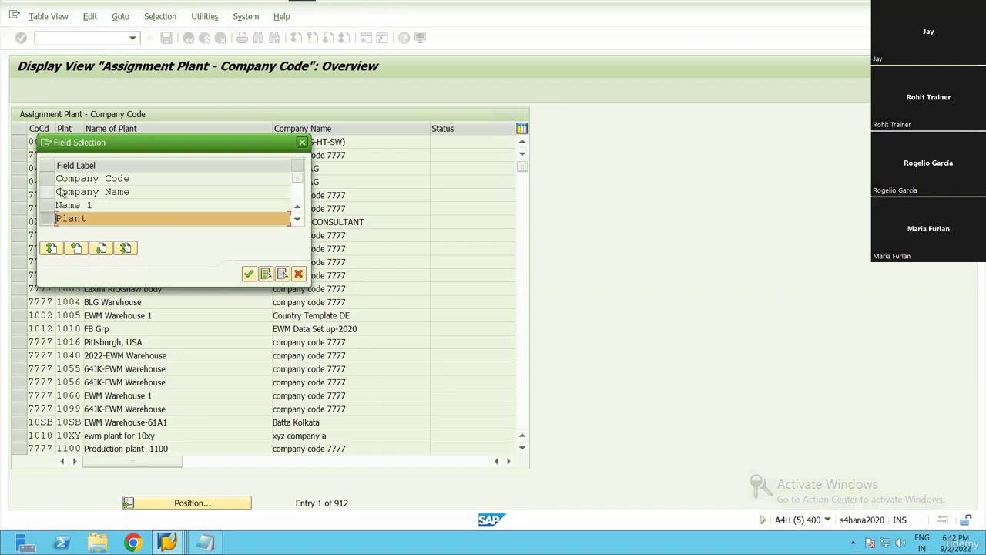
{"action": "left_click", "coordinate": [48, 178]}
{"action": "left_click", "coordinate": [248, 274]}
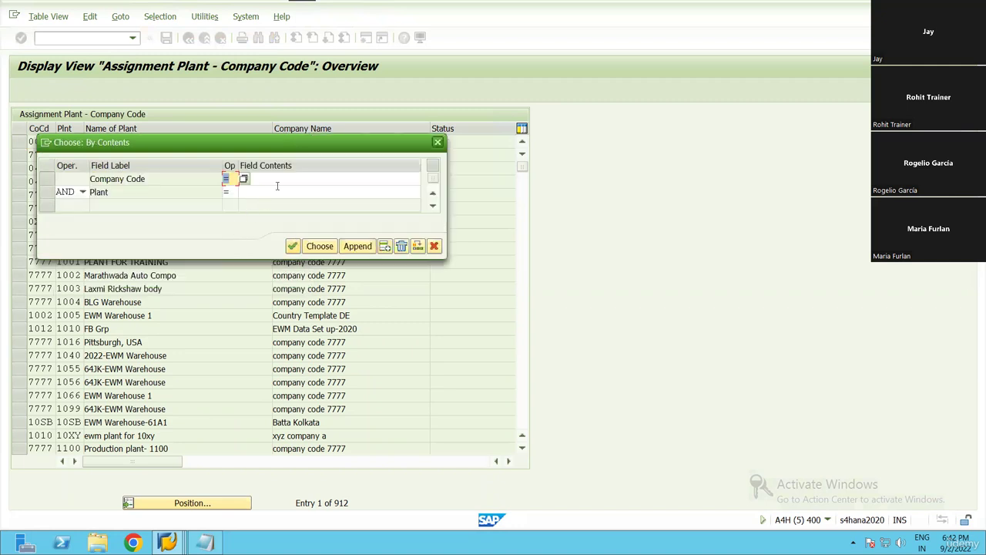
{"action": "left_click", "coordinate": [280, 178]}
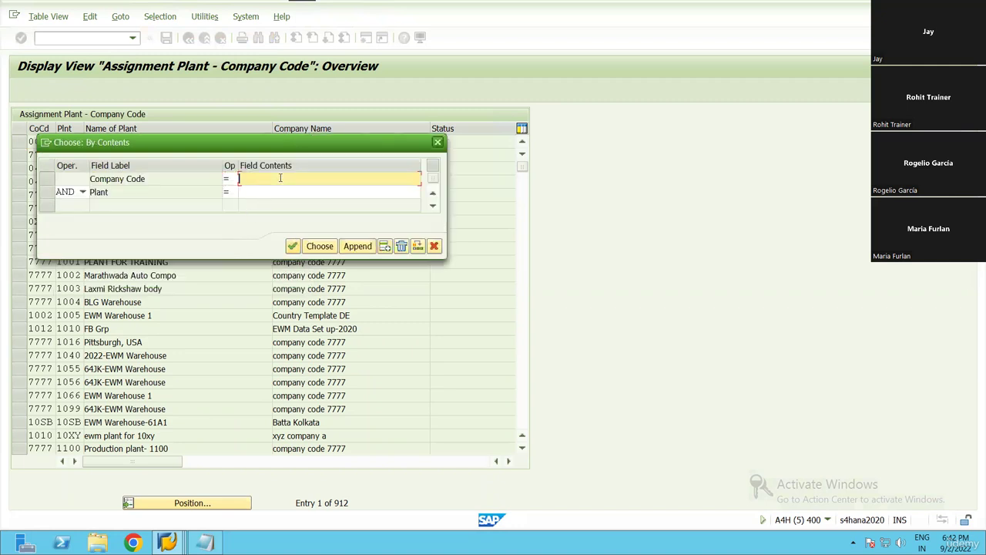
{"action": "type", "text": "0001"}
{"action": "key", "text": "Down"}
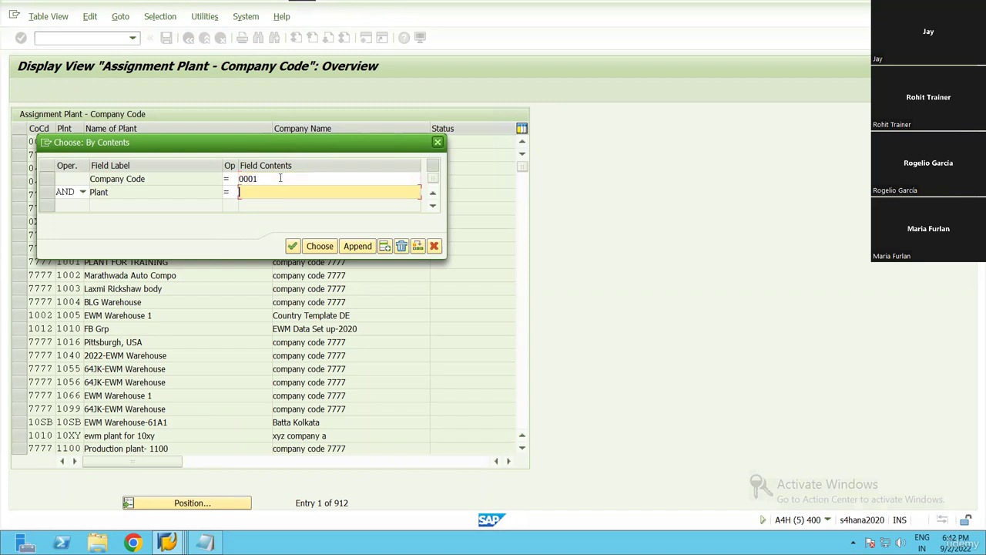
{"action": "type", "text": "pl18"}
{"action": "left_click", "coordinate": [319, 246]}
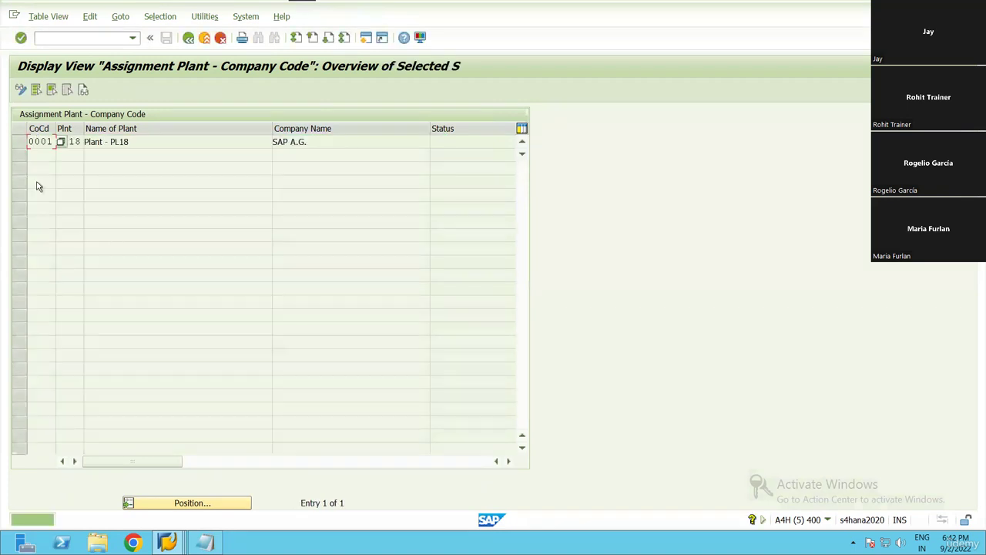
Step: Widen the plant column to check the PL18 company code assignment, and return to the Display IMG tree
{"action": "left_click", "coordinate": [50, 142]}
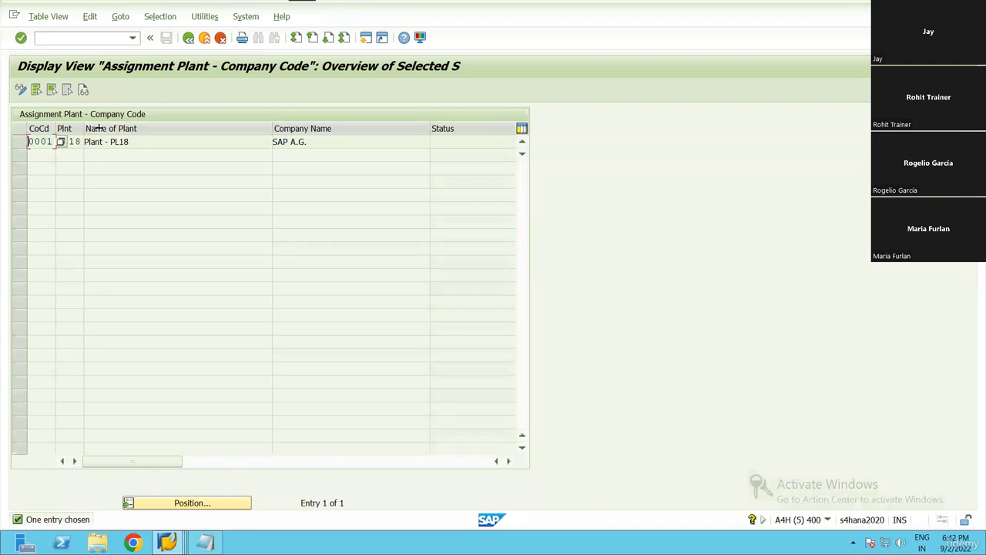
{"action": "left_click_drag", "start_coordinate": [84, 128], "coordinate": [120, 129]}
{"action": "left_click", "coordinate": [64, 141]}
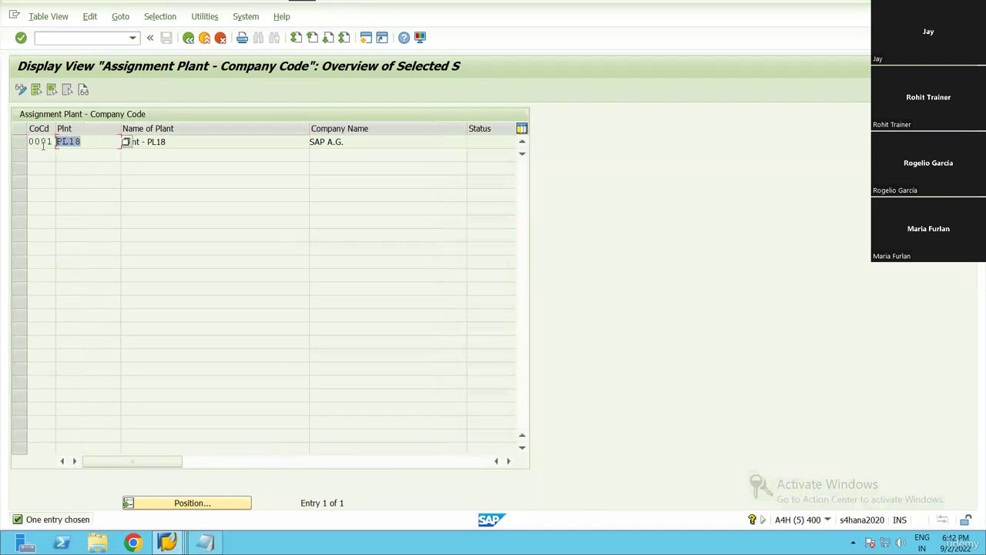
{"action": "left_click", "coordinate": [188, 37]}
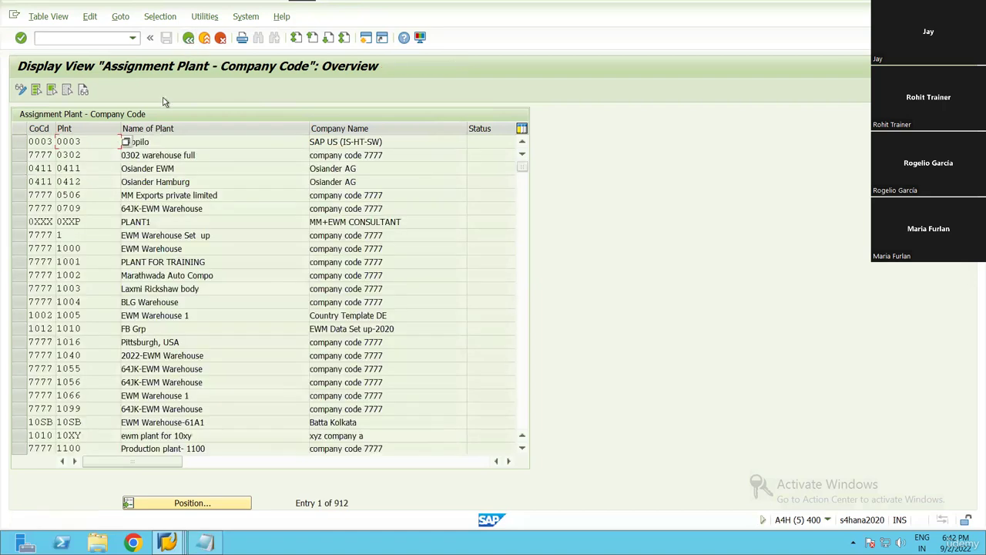
{"action": "left_click", "coordinate": [189, 38]}
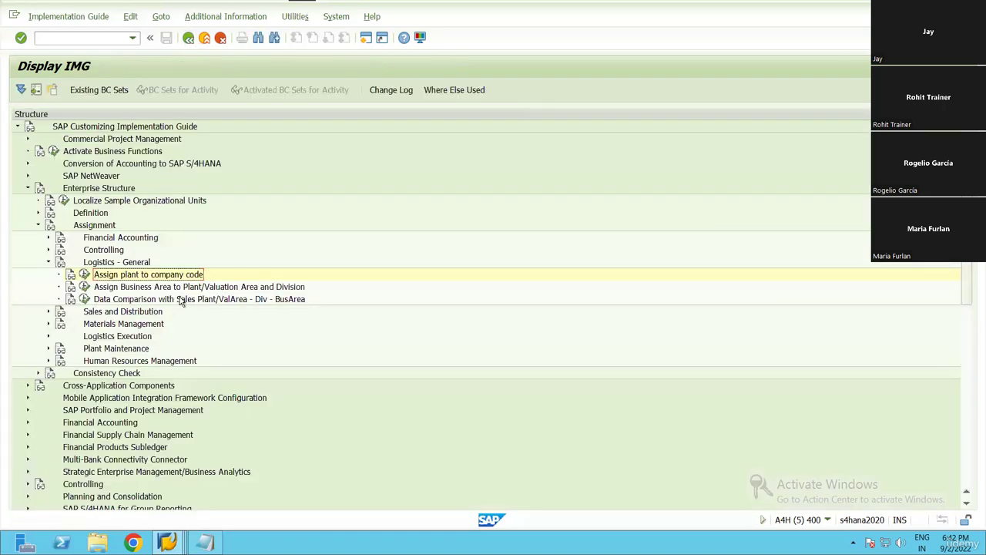
Step: Collapse Logistics - General, expand Sales and Distribution, and open the Assign sales organization to company code activity
{"action": "left_click", "coordinate": [239, 287]}
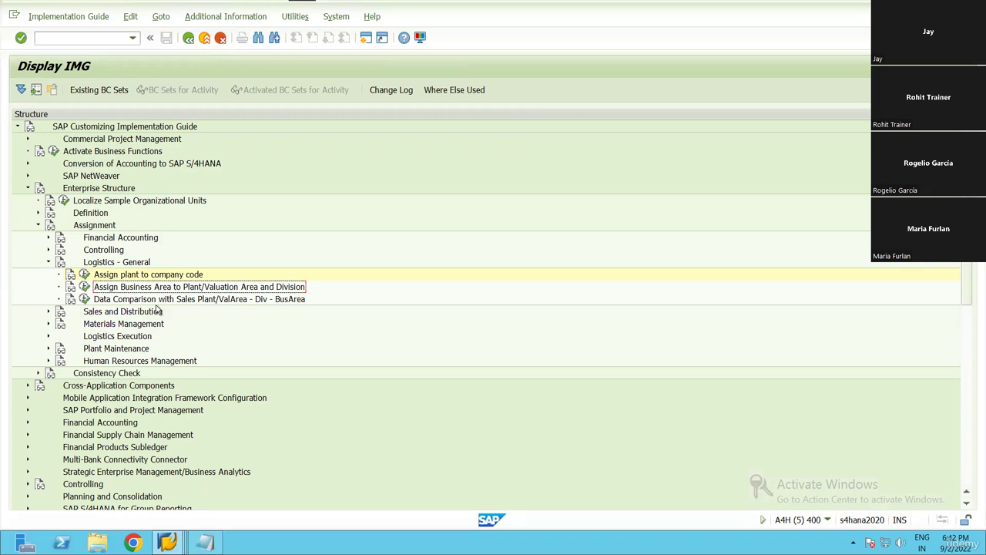
{"action": "left_click", "coordinate": [48, 263]}
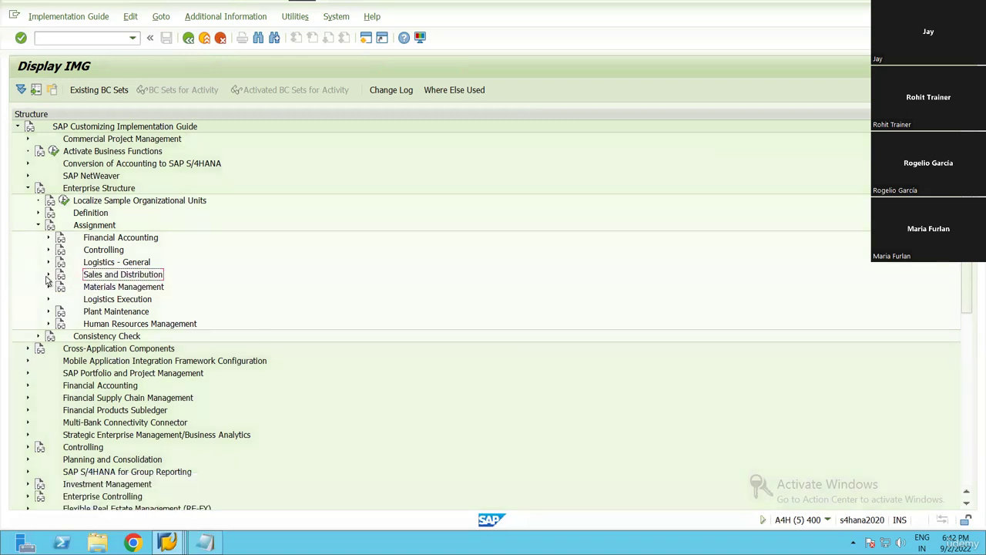
{"action": "left_click", "coordinate": [48, 275]}
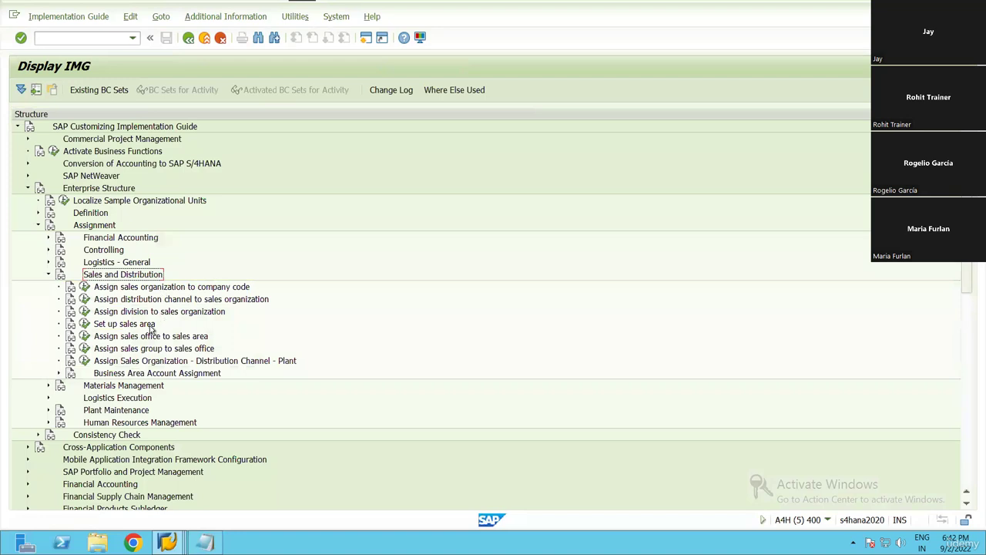
{"action": "left_click", "coordinate": [170, 288]}
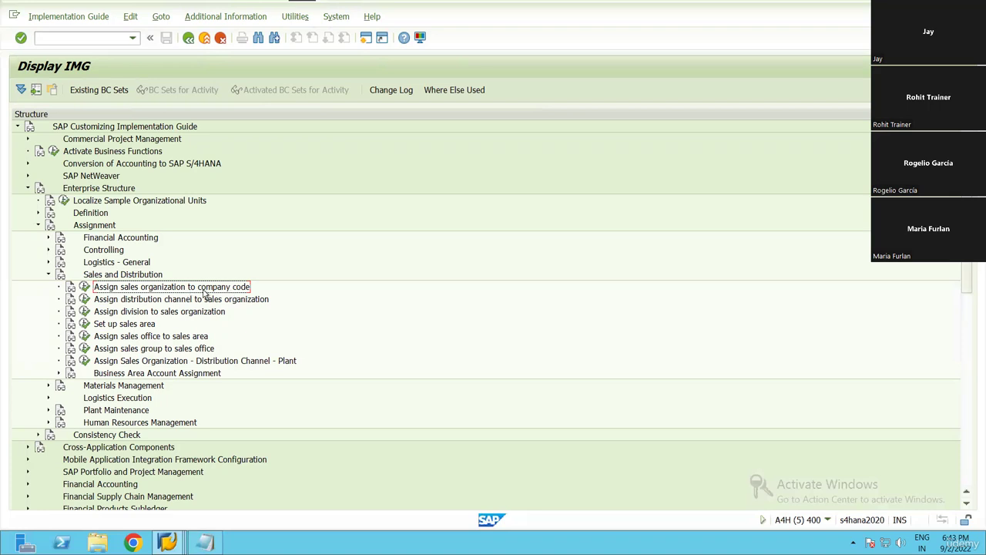
{"action": "left_click", "coordinate": [85, 287]}
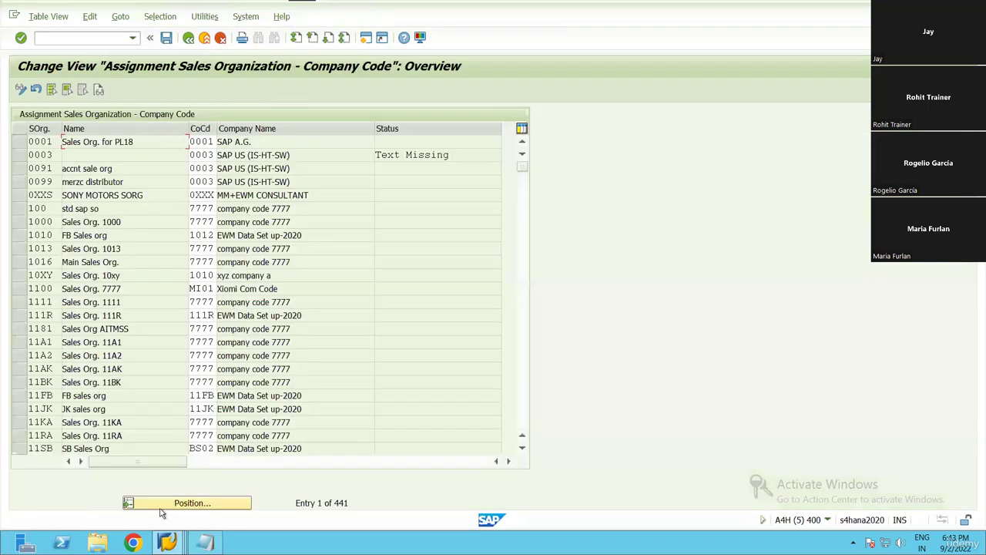
Step: Check the company code assigned to sales organization 0001, widening the company code column, and return to the Display IMG tree
{"action": "left_click", "coordinate": [165, 501]}
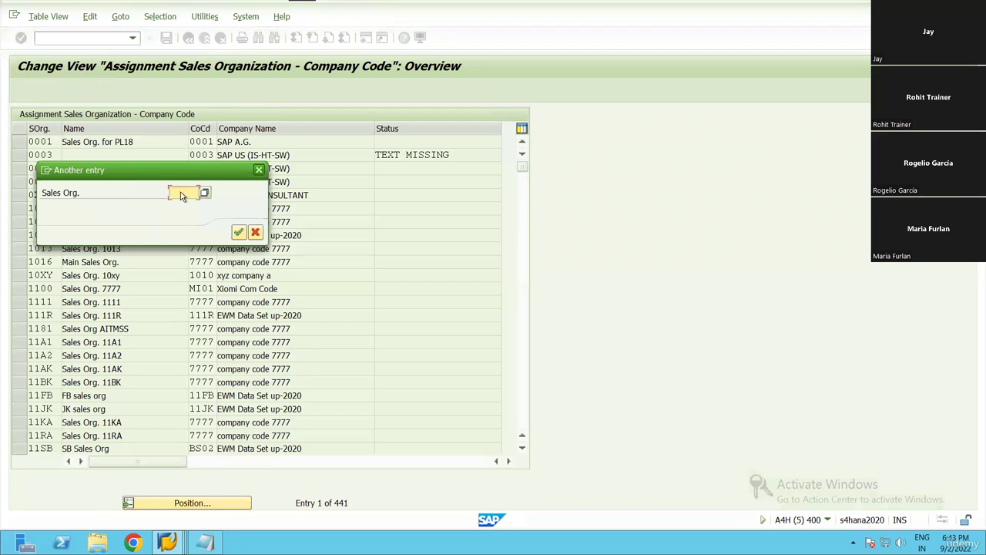
{"action": "left_click", "coordinate": [258, 171]}
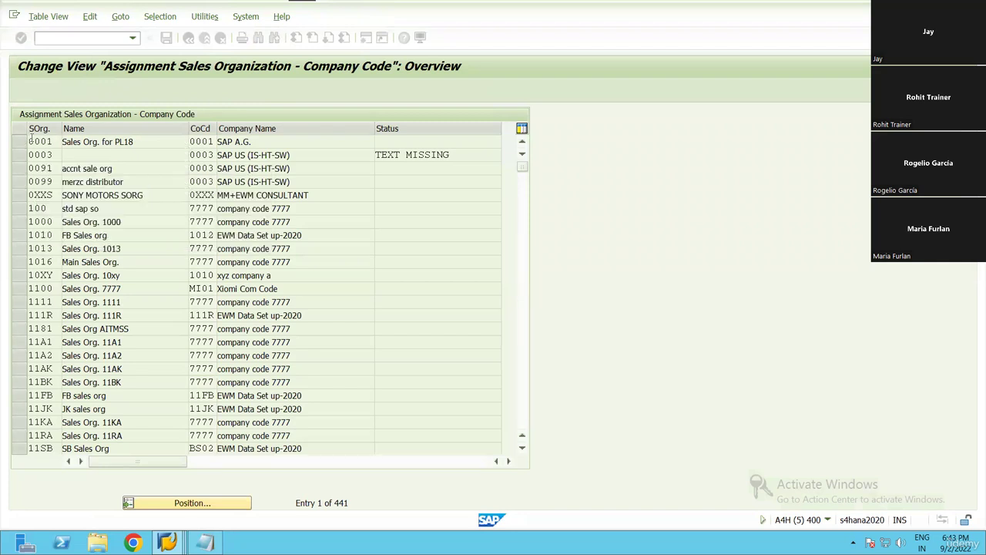
{"action": "left_click", "coordinate": [198, 144]}
{"action": "left_click", "coordinate": [59, 144]}
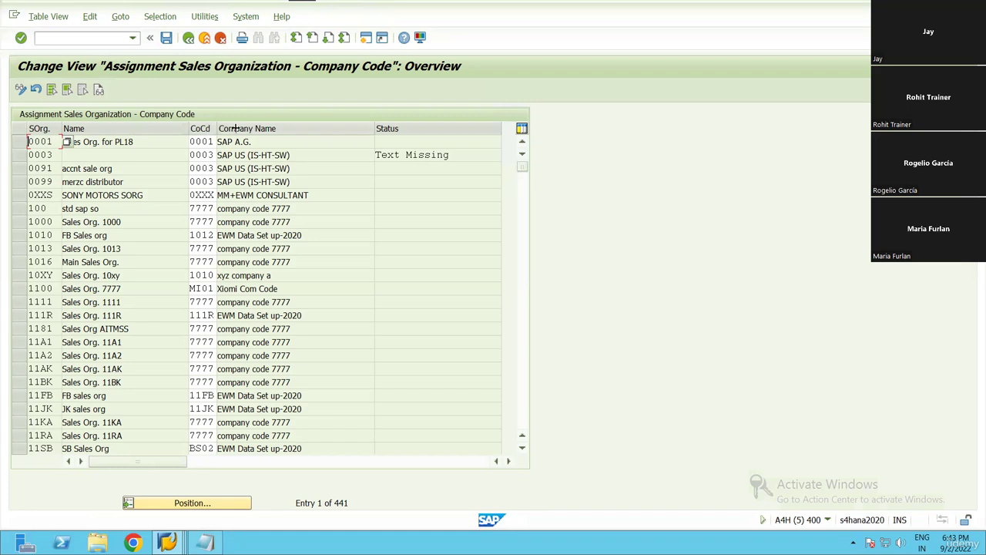
{"action": "left_click_drag", "start_coordinate": [217, 128], "coordinate": [247, 129]}
{"action": "left_click_drag", "start_coordinate": [215, 144], "coordinate": [63, 142]}
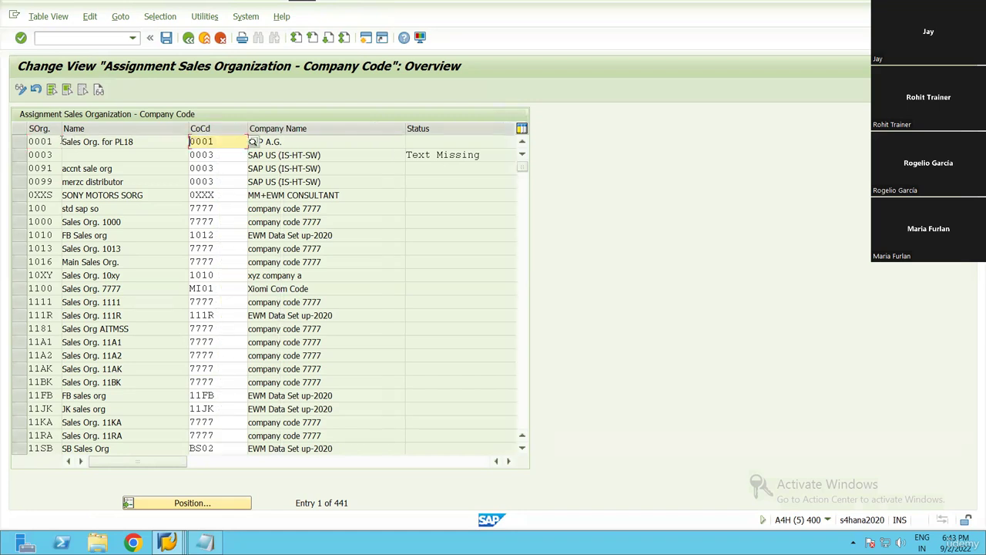
{"action": "left_click", "coordinate": [39, 142]}
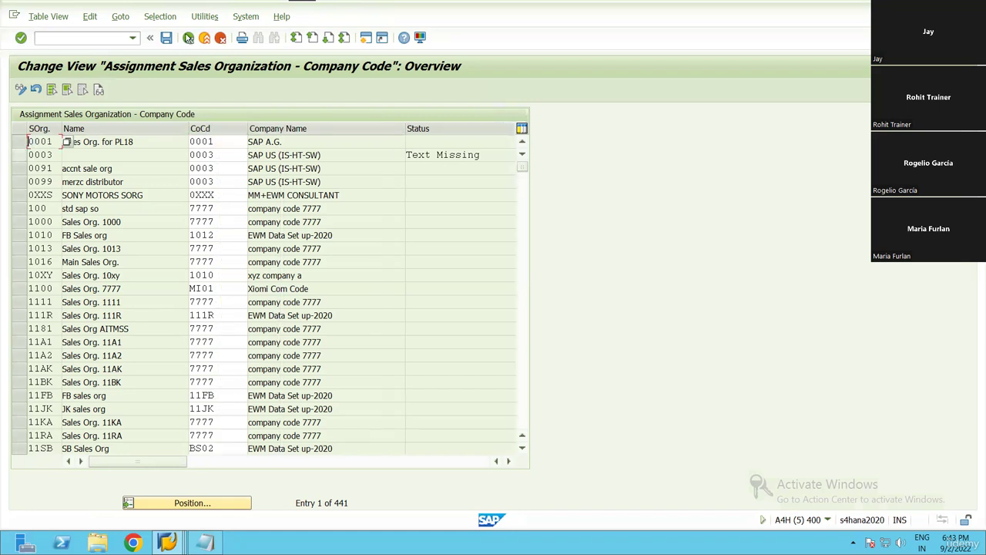
{"action": "left_click", "coordinate": [190, 38]}
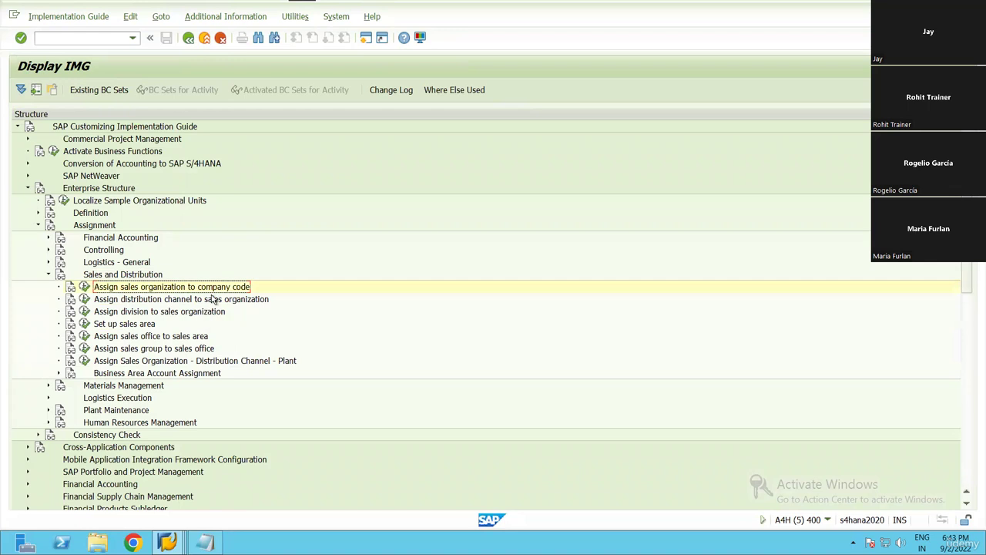
Step: Open Assign distribution channel to sales organization, review the channels of sales organization 0001, and return to the Display IMG tree
{"action": "left_click", "coordinate": [162, 301]}
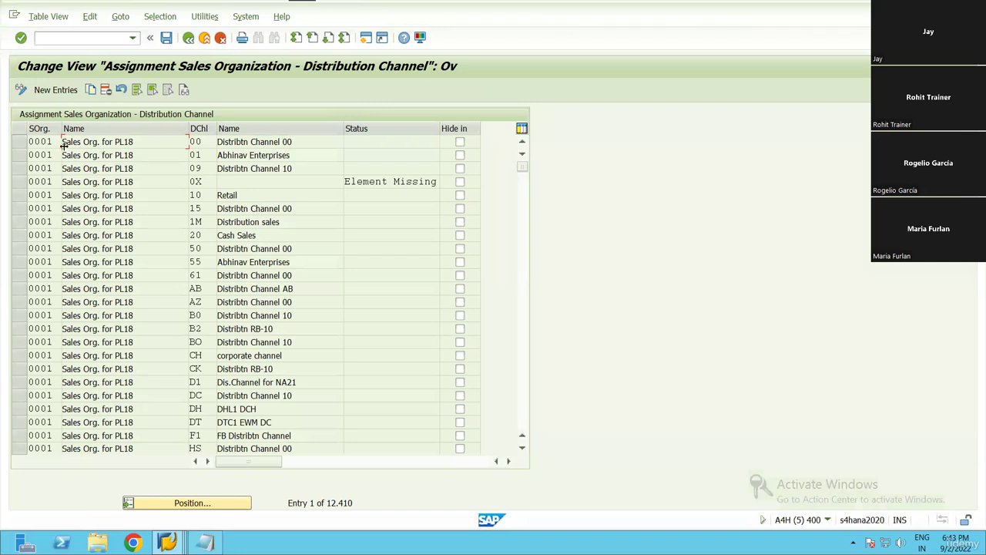
{"action": "left_click", "coordinate": [21, 144]}
{"action": "left_click_drag", "start_coordinate": [203, 143], "coordinate": [180, 156]}
{"action": "left_click", "coordinate": [188, 38]}
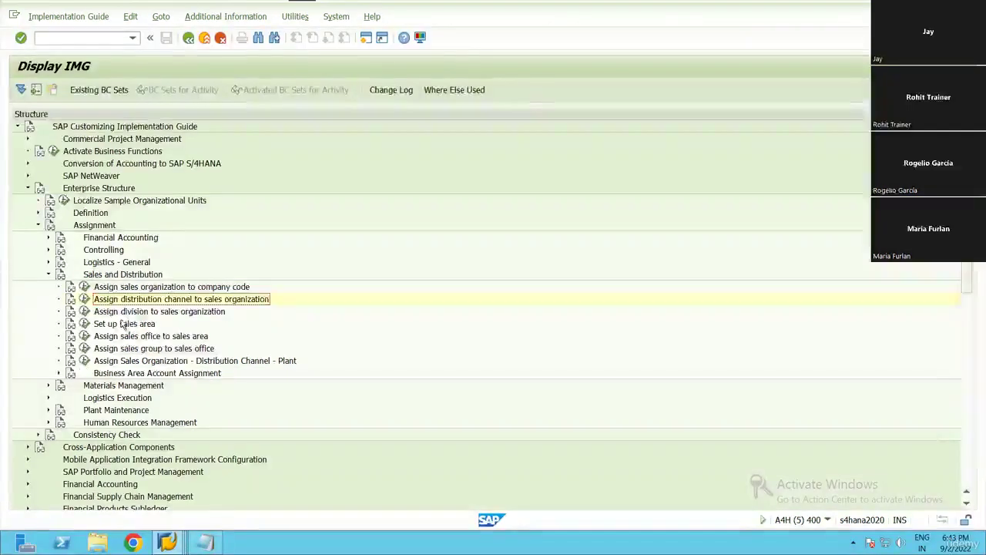
Step: Open Assign division to sales organization, mark divisions 00 and 01 of sales organization 0001 for review, and return to the tree
{"action": "left_click", "coordinate": [145, 312]}
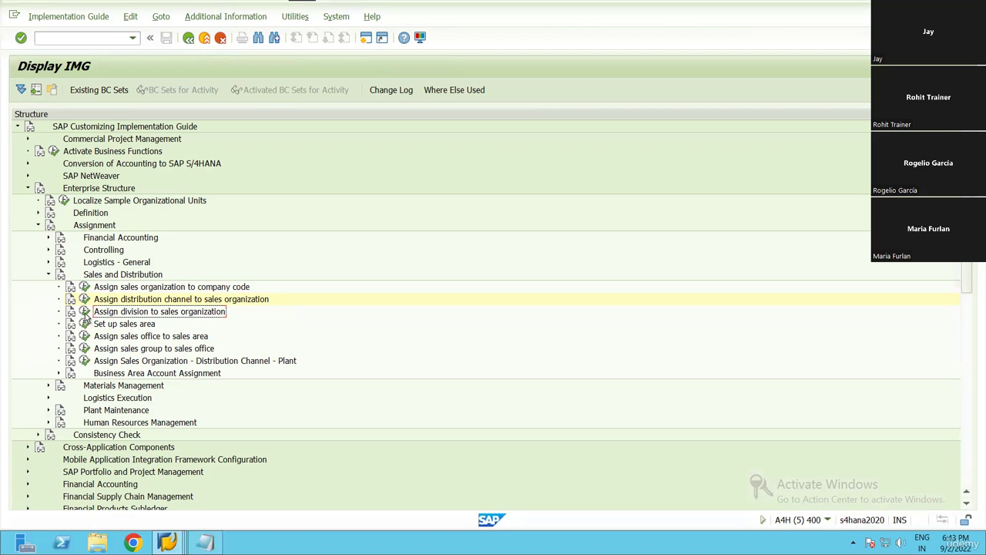
{"action": "left_click", "coordinate": [84, 311]}
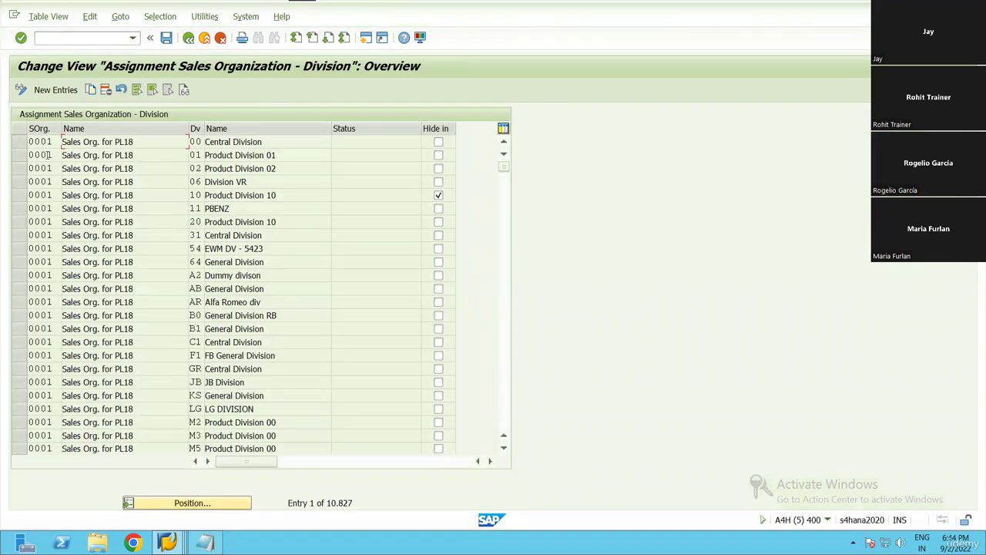
{"action": "left_click", "coordinate": [19, 142]}
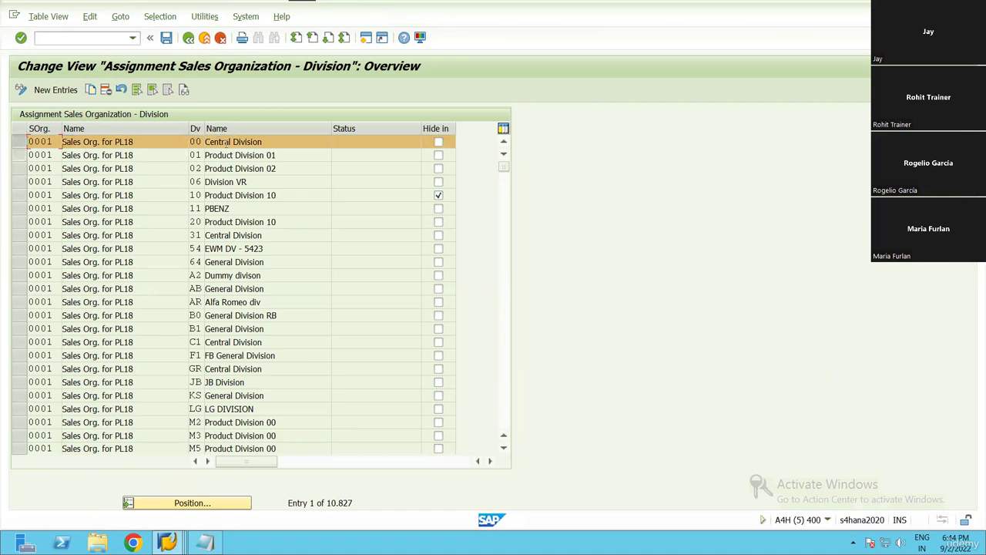
{"action": "left_click", "coordinate": [19, 155]}
{"action": "key", "text": "Tab"}
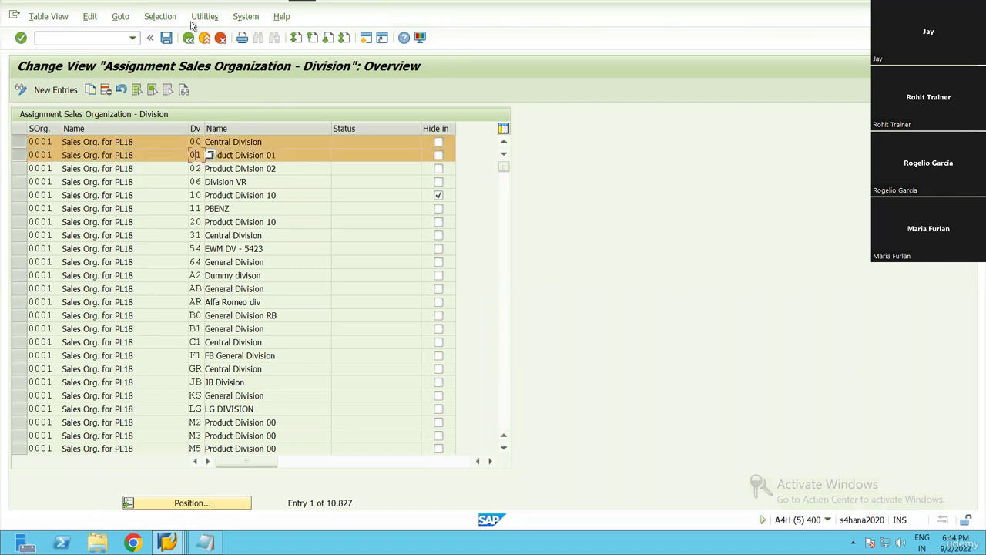
{"action": "key", "text": "F3"}
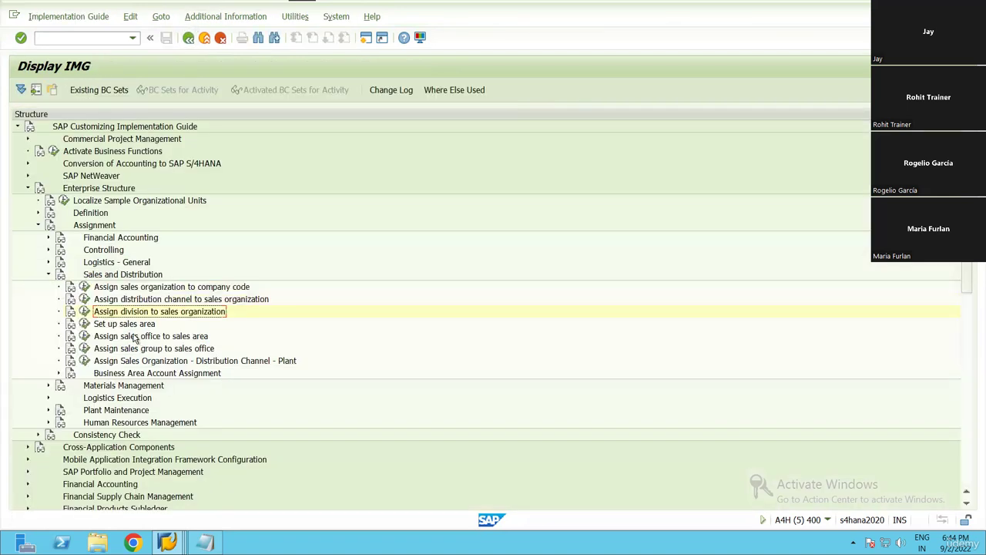
Step: Open Set up sales area, mark the first three combinations of sales organization 0001 for review, and return to the Display IMG tree
{"action": "left_click", "coordinate": [98, 325]}
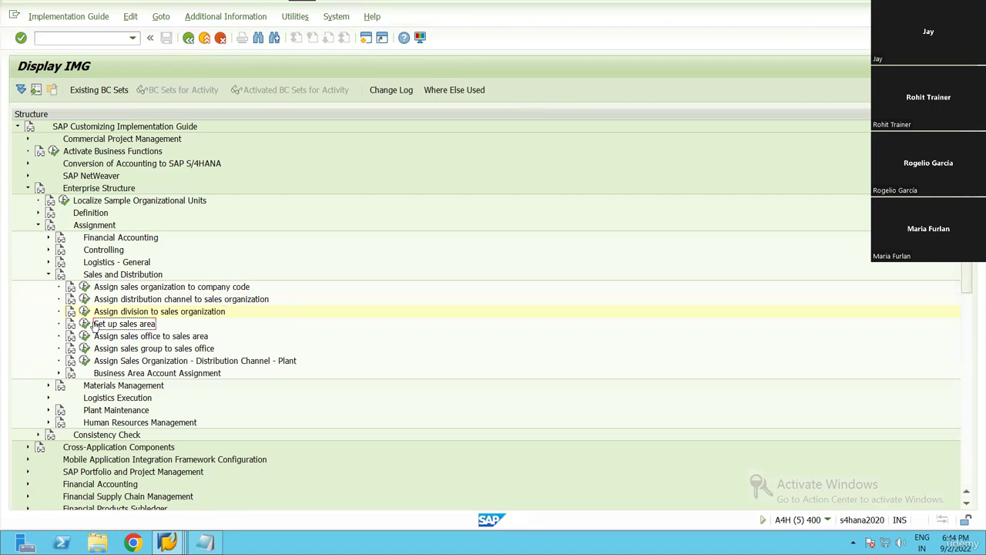
{"action": "left_click", "coordinate": [85, 325]}
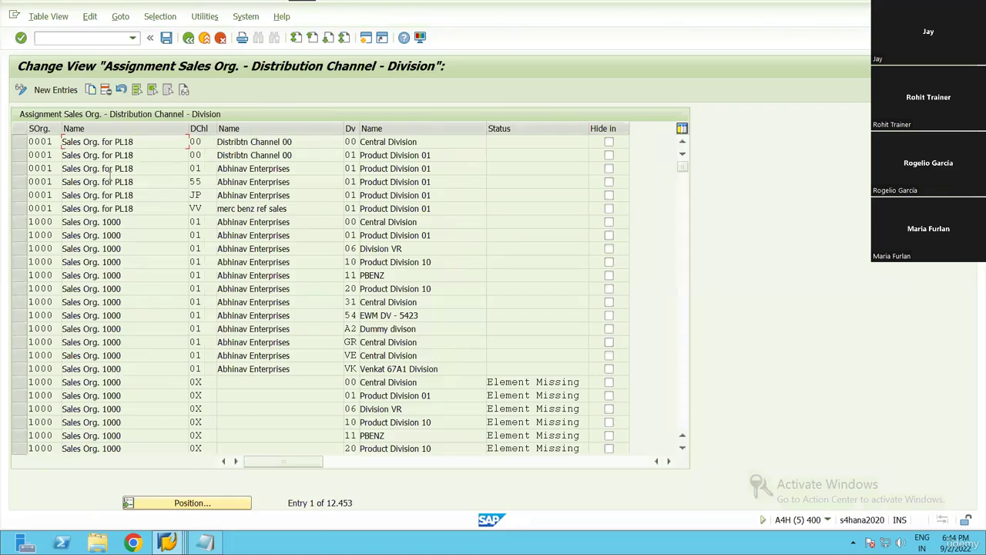
{"action": "left_click", "coordinate": [20, 142]}
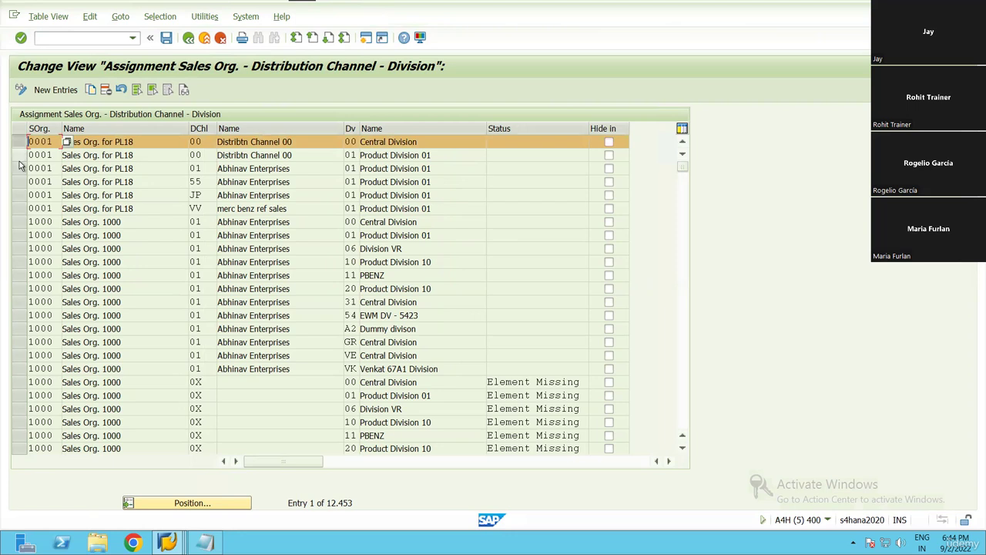
{"action": "left_click", "coordinate": [19, 155]}
{"action": "left_click", "coordinate": [19, 168]}
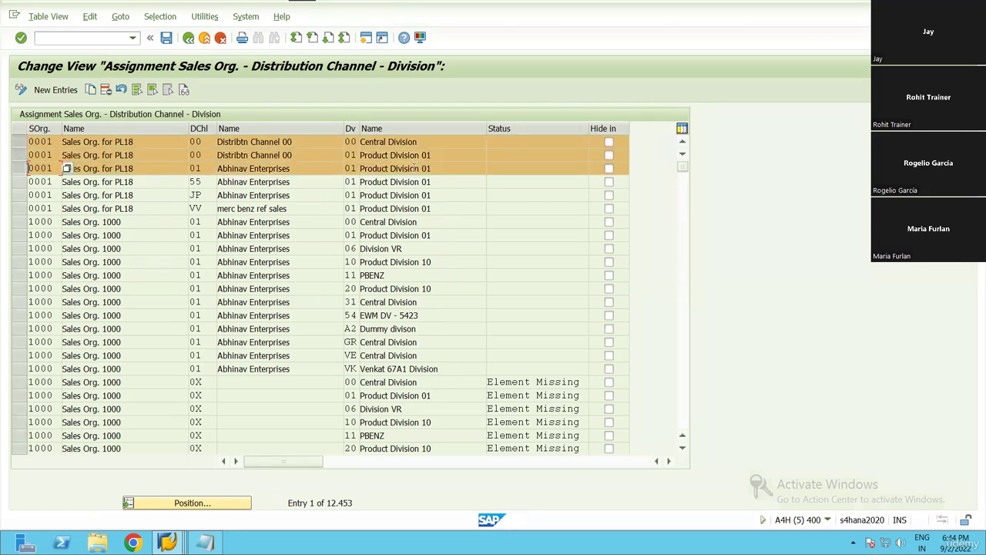
{"action": "left_click", "coordinate": [202, 168]}
{"action": "left_click", "coordinate": [188, 36]}
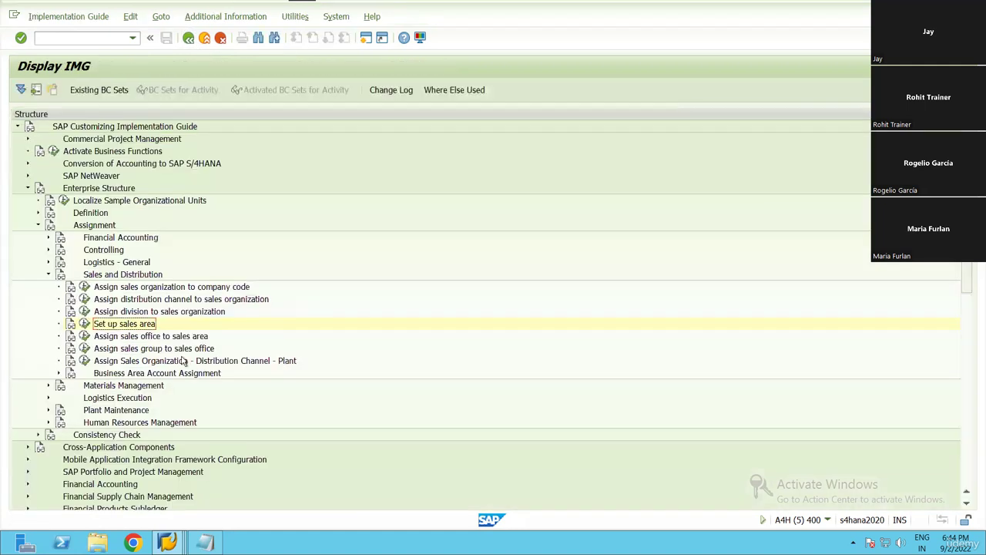
Step: Open Assign Sales Organization - Distribution Channel - Plant and mark the PL18 rows of sales organization 0001 for channels 00 and 01
{"action": "key", "text": "Down"}
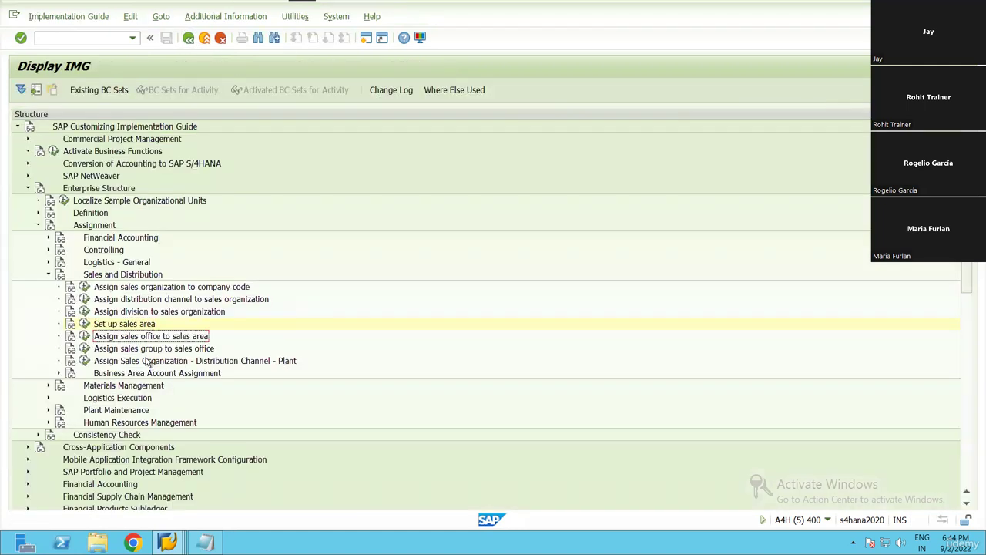
{"action": "left_click", "coordinate": [101, 362]}
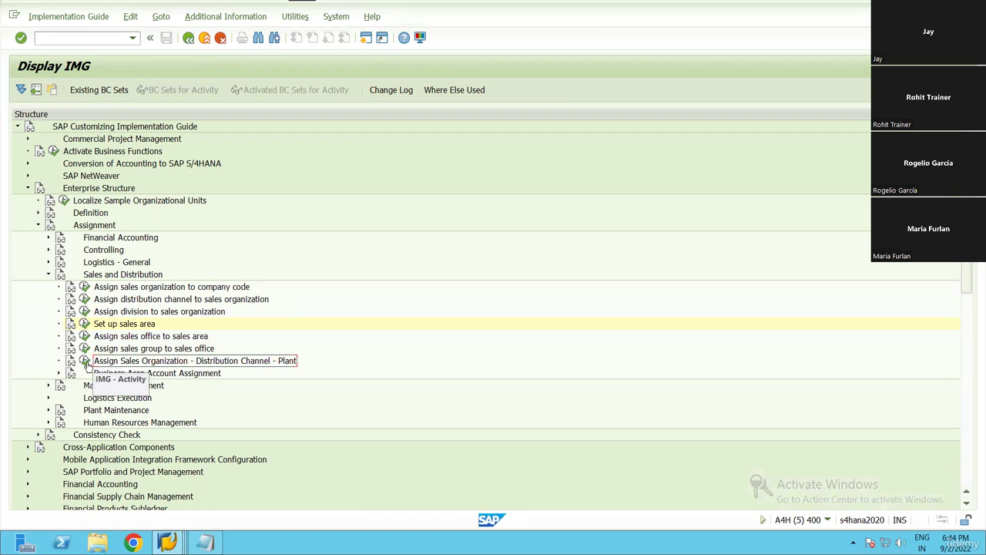
{"action": "left_click", "coordinate": [85, 360]}
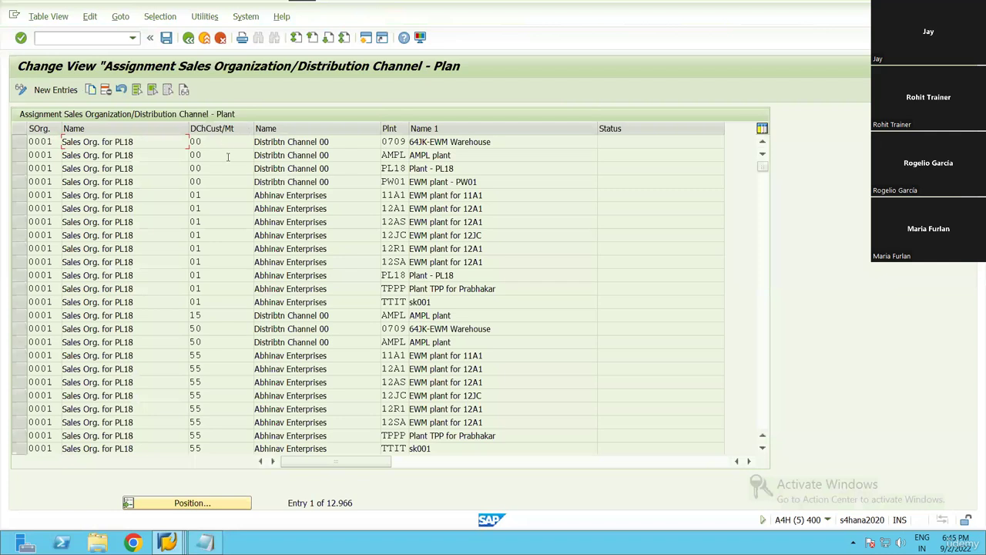
{"action": "left_click", "coordinate": [19, 168]}
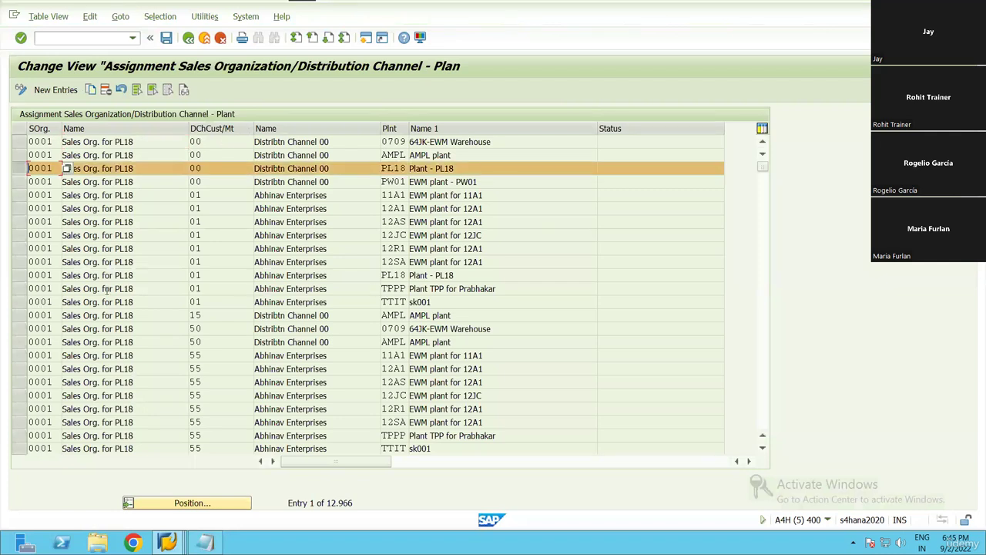
{"action": "left_click", "coordinate": [20, 278]}
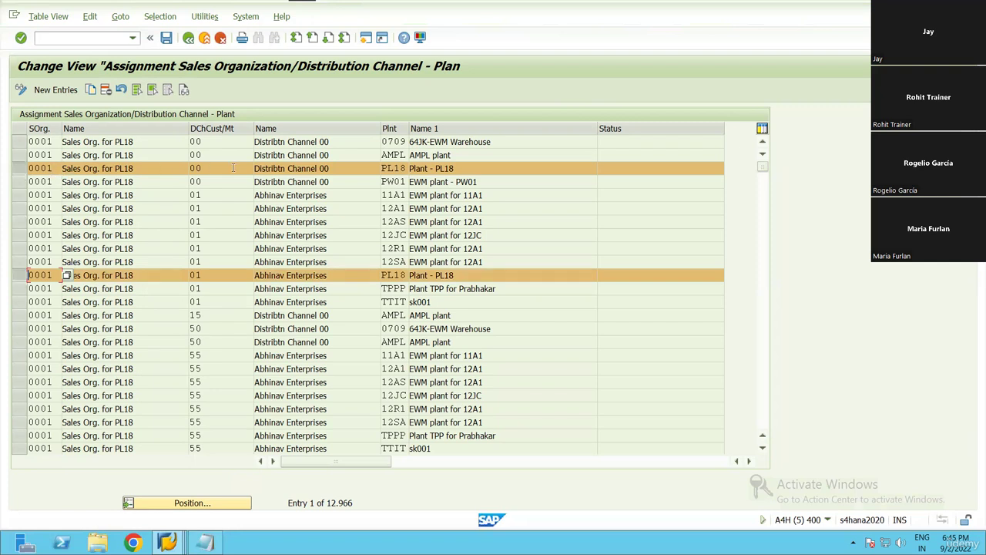
{"action": "left_click", "coordinate": [199, 167]}
{"action": "key", "text": "Tab"}
{"action": "left_click_drag", "start_coordinate": [190, 275], "coordinate": [324, 275]}
{"action": "key", "text": "Tab"}
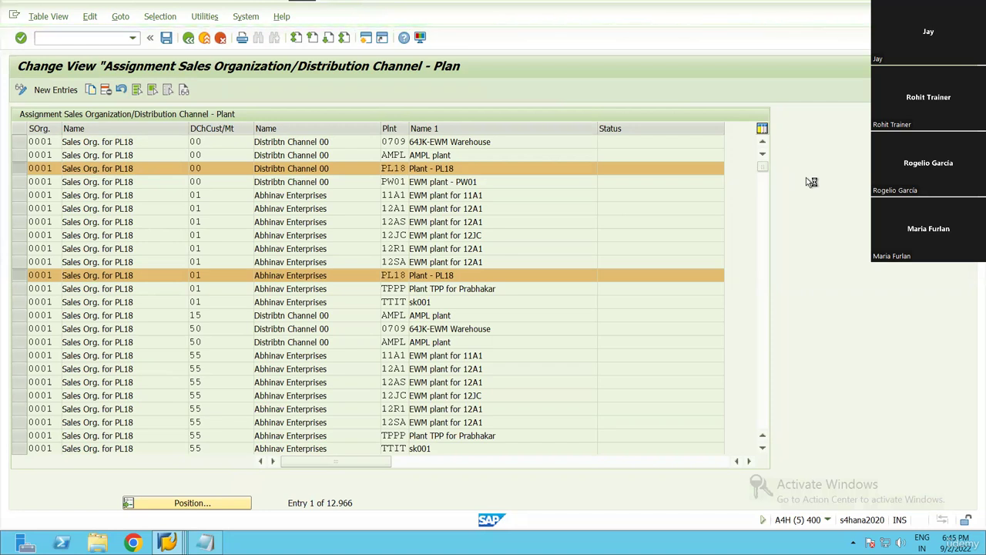
Step: Switch to the pl18 Notepad file, review the organizational data noted for PL18, and minimize the file
{"action": "left_click", "coordinate": [205, 539]}
{"action": "scroll", "coordinate": [756, 316], "scroll_direction": "up", "scroll_amount": 3}
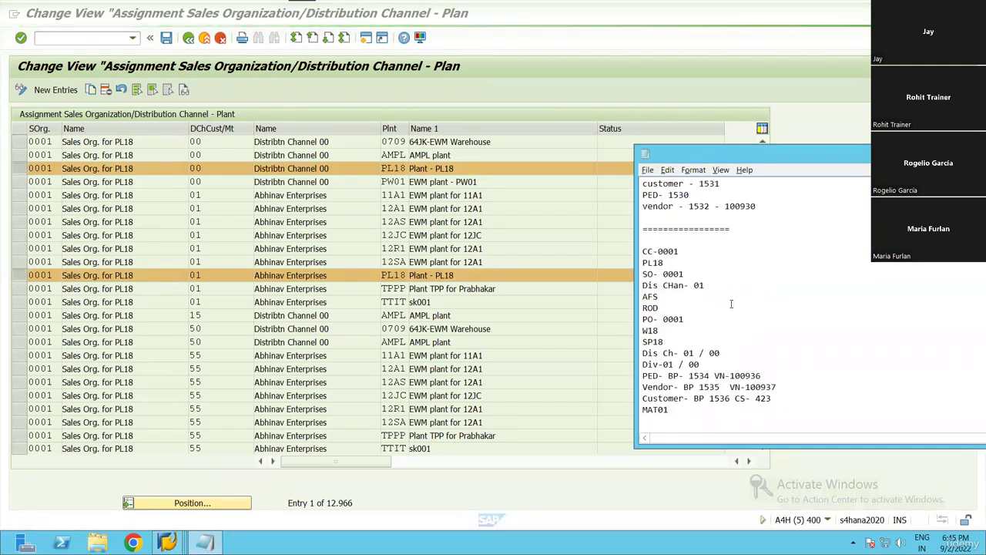
{"action": "scroll", "coordinate": [735, 308], "scroll_direction": "down", "scroll_amount": 1}
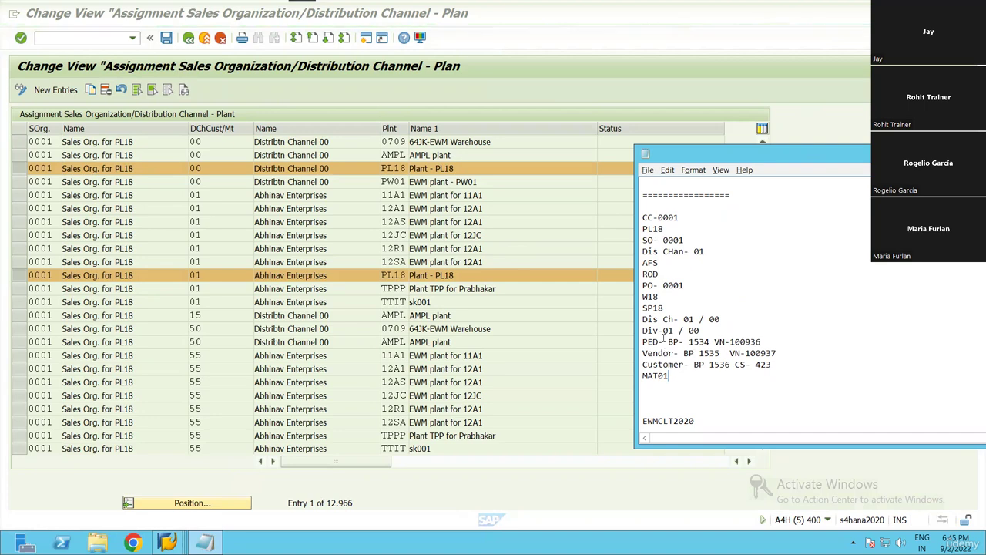
{"action": "left_click_drag", "start_coordinate": [643, 342], "coordinate": [669, 375]}
{"action": "left_click", "coordinate": [659, 297]}
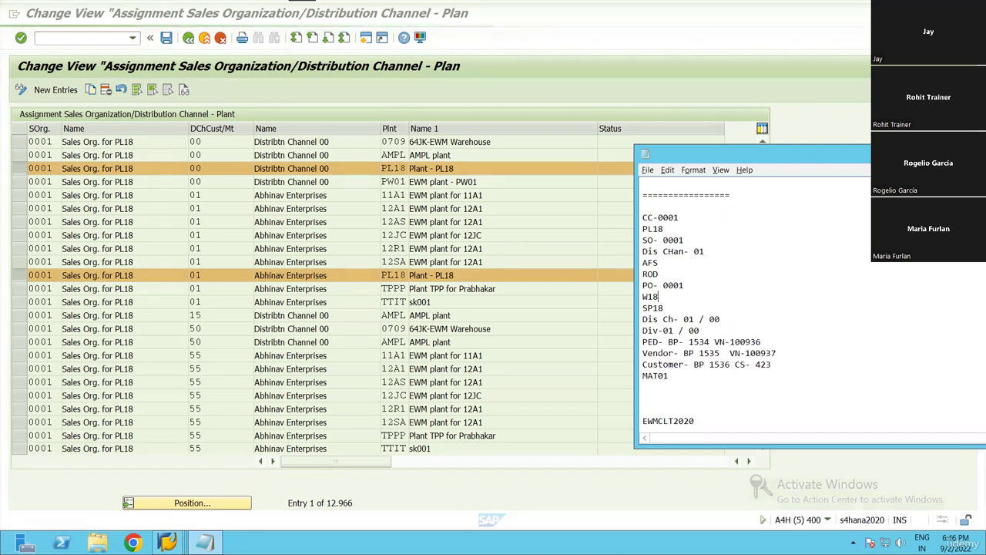
{"action": "left_click_drag", "start_coordinate": [768, 157], "coordinate": [577, 161]}
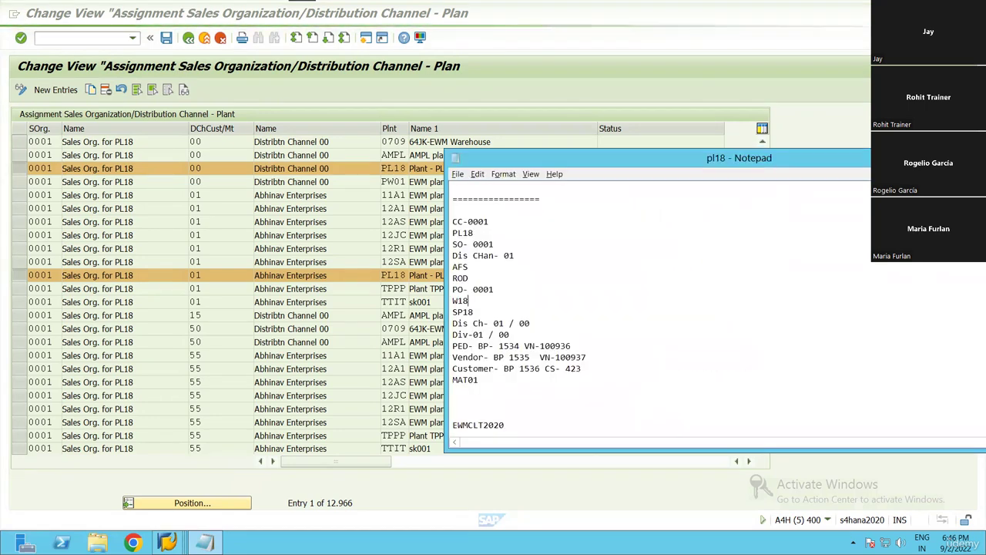
{"action": "left_click", "coordinate": [204, 542]}
Step: Collapse Extended Warehouse Management in the other Display IMG session and close the Customizing distribution model and Display Distribution Model sessions
{"action": "mouse_move", "coordinate": [167, 542]}
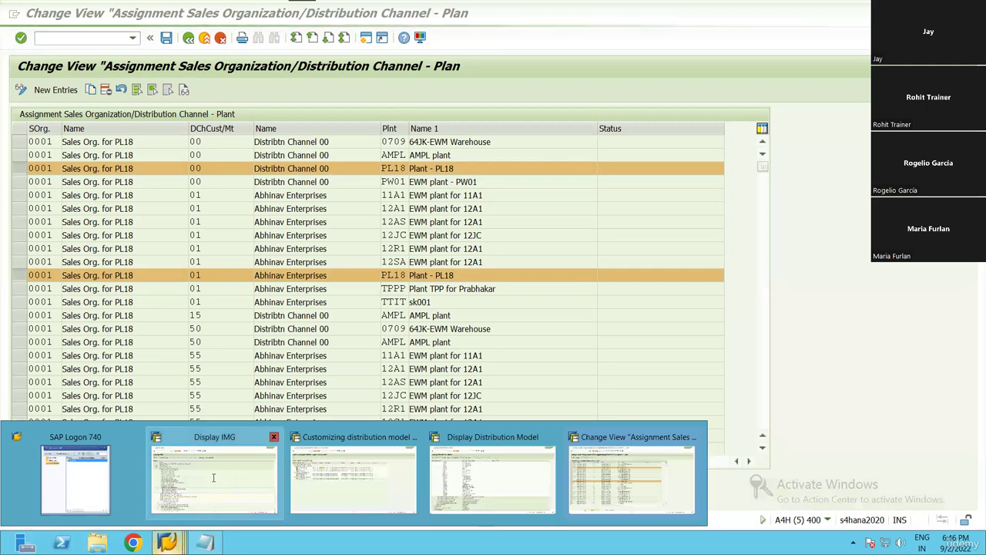
{"action": "left_click", "coordinate": [204, 499]}
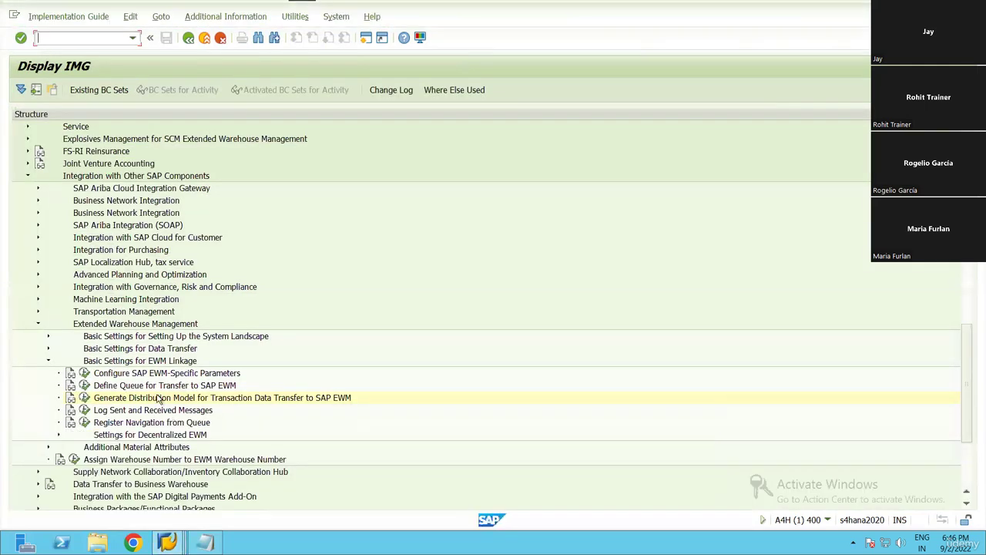
{"action": "left_click", "coordinate": [38, 324]}
{"action": "mouse_move", "coordinate": [167, 542]}
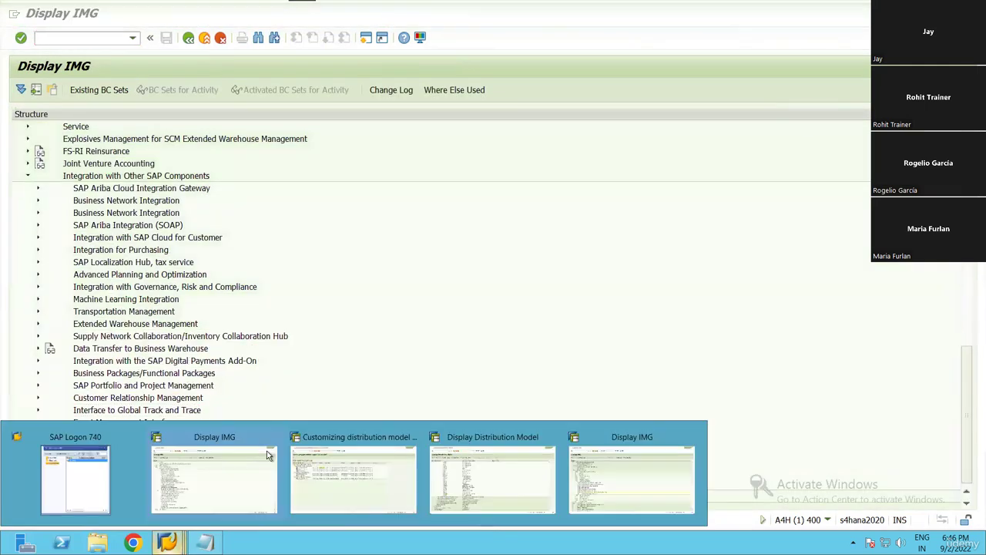
{"action": "left_click", "coordinate": [383, 456]}
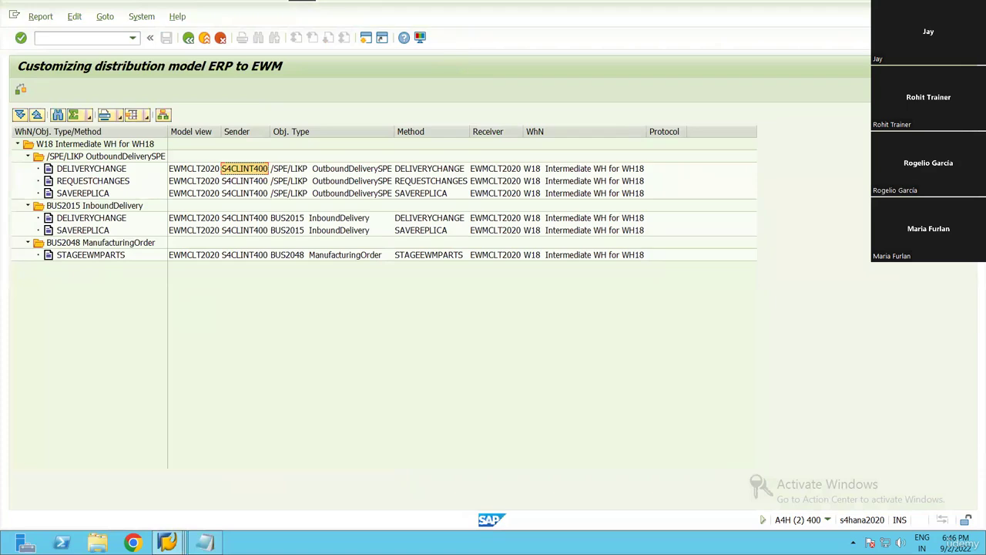
{"action": "left_click", "coordinate": [977, 8]}
{"action": "left_click", "coordinate": [168, 542]}
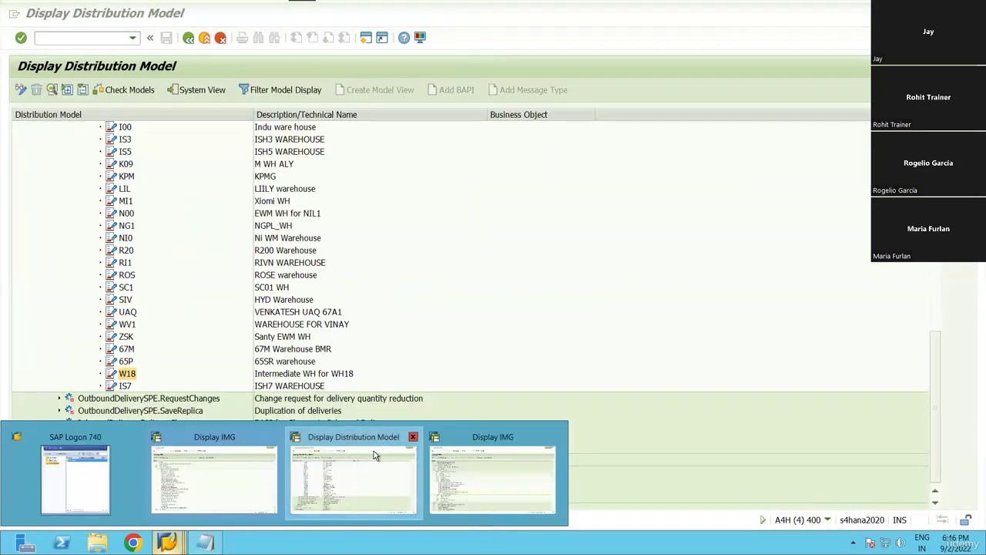
{"action": "left_click", "coordinate": [412, 436]}
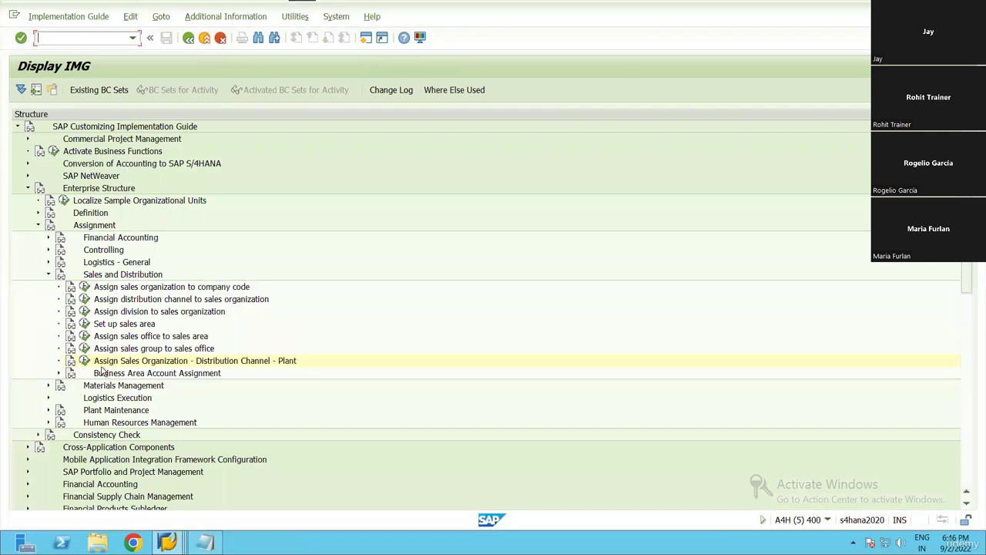
Step: Collapse Sales and Distribution under Assignment and expand Materials Management in the Enterprise Structure tree
{"action": "left_click", "coordinate": [117, 278]}
{"action": "left_click", "coordinate": [48, 276]}
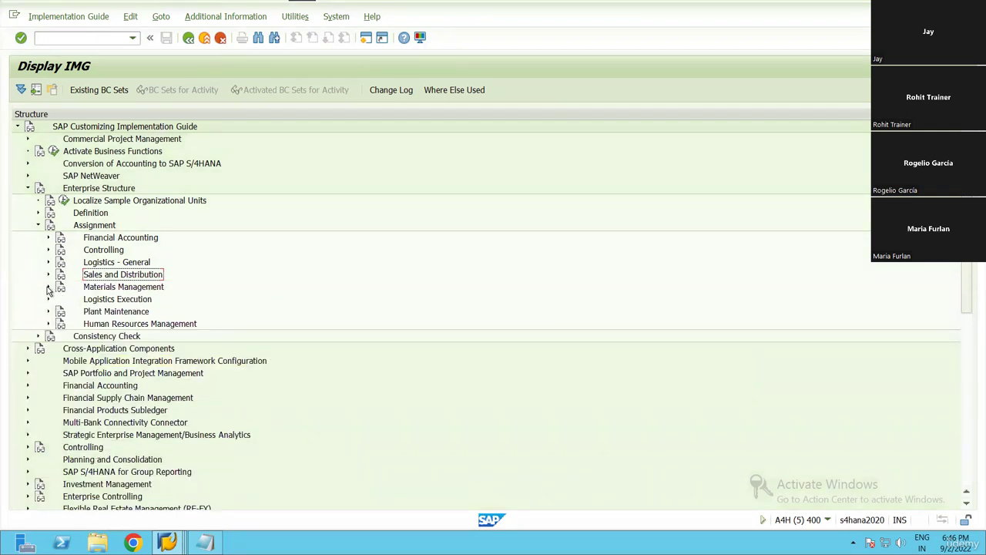
{"action": "left_click", "coordinate": [48, 287]}
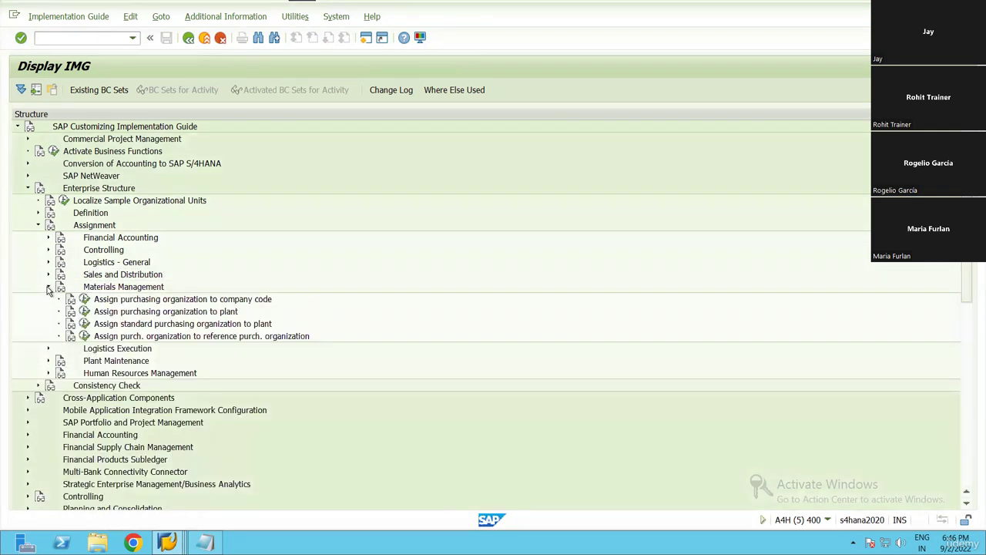
Step: Open Assign purchasing organization to company code, mark purchasing organization 0001 for review, and return to the Display IMG tree
{"action": "left_click", "coordinate": [229, 300]}
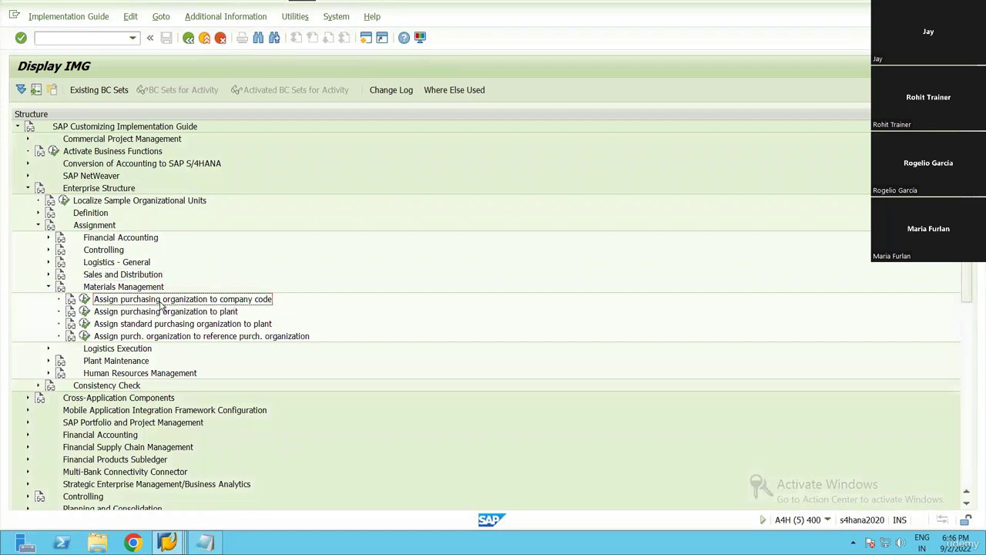
{"action": "left_click", "coordinate": [84, 299]}
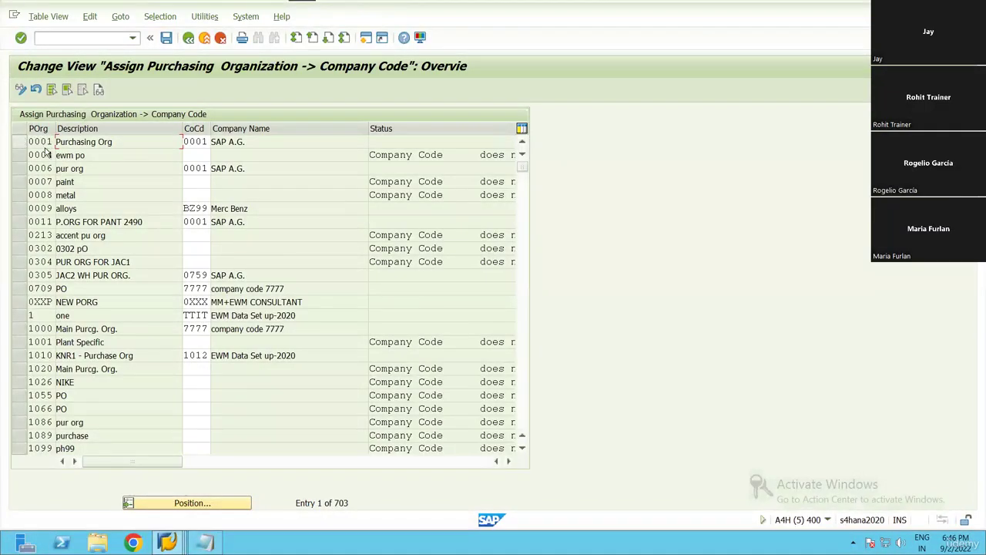
{"action": "left_click", "coordinate": [19, 141]}
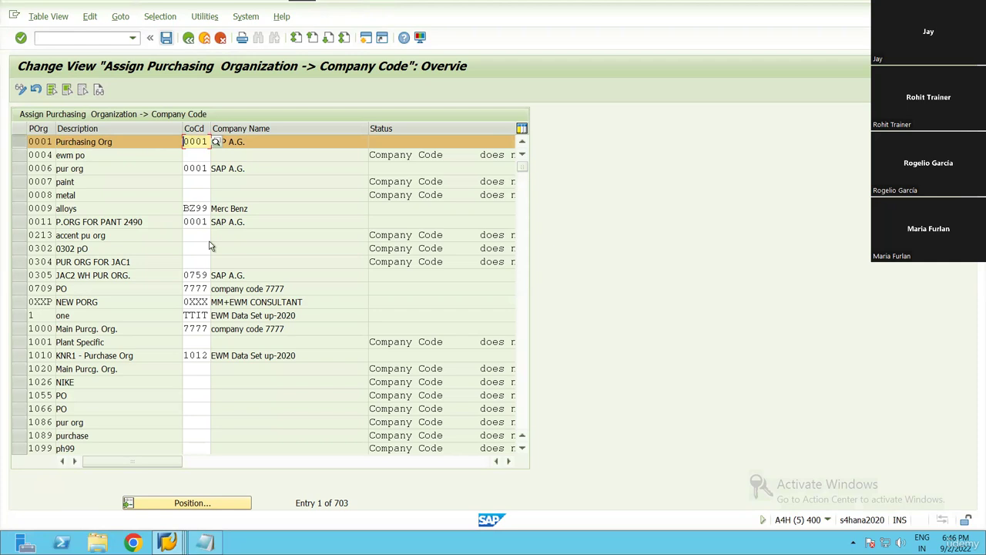
{"action": "left_click", "coordinate": [188, 37]}
Step: Open Assign purchasing organization to plant and choose Plant and Purch. organization as the fields for a selection by contents
{"action": "left_click", "coordinate": [189, 314]}
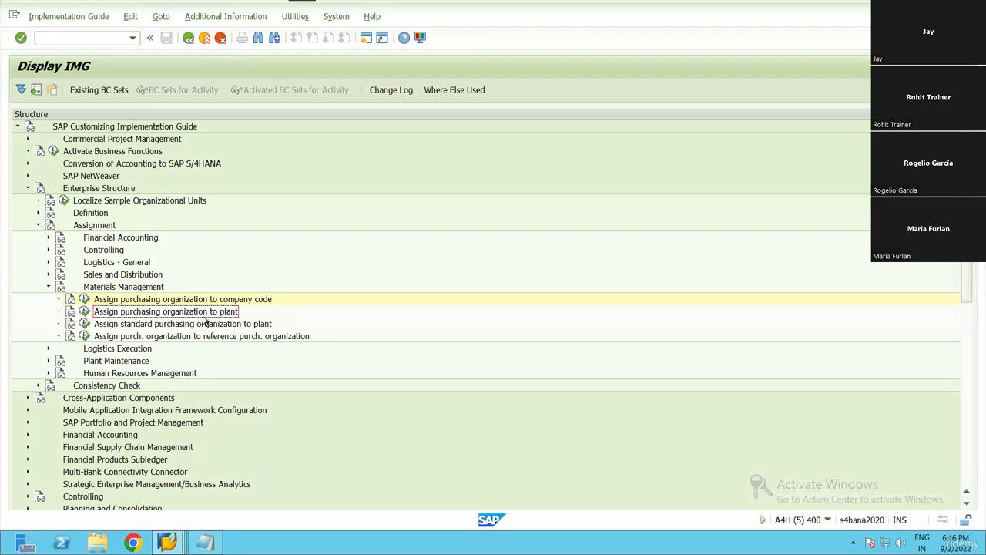
{"action": "left_click", "coordinate": [85, 311]}
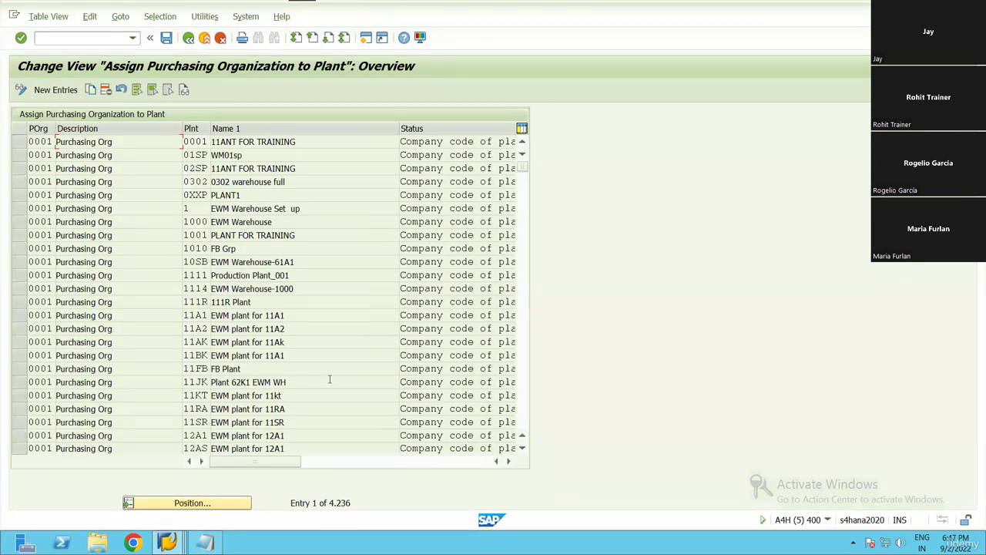
{"action": "left_click", "coordinate": [160, 16]}
{"action": "left_click", "coordinate": [174, 33]}
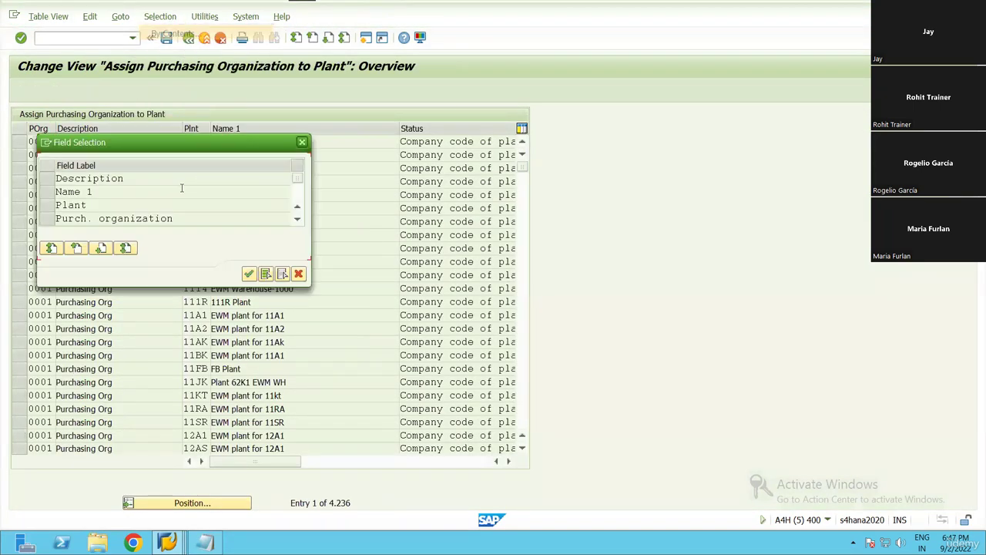
{"action": "left_click", "coordinate": [48, 204]}
{"action": "left_click", "coordinate": [49, 219], "text": "ctrl"}
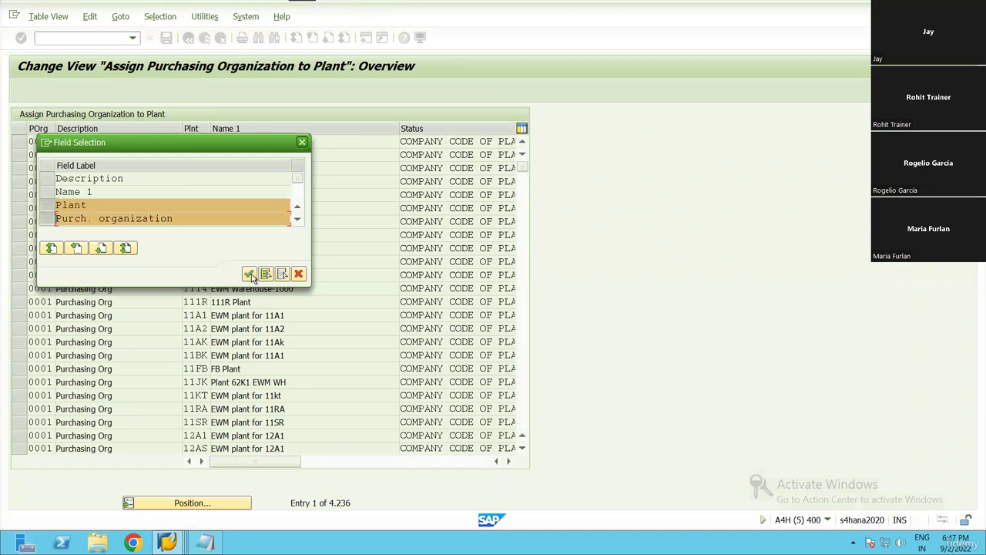
{"action": "left_click", "coordinate": [248, 273]}
Step: Filter the assignments by plant pl18 and purchasing organization 0001, check the matching entry, and return to the Display IMG tree
{"action": "left_click", "coordinate": [303, 179]}
{"action": "type", "text": "p"}
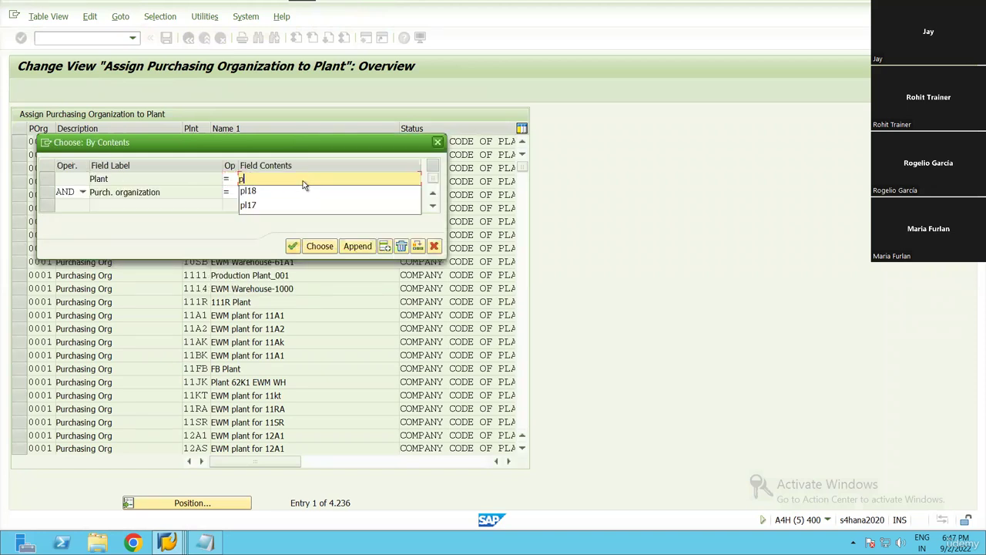
{"action": "type", "text": "l18"}
{"action": "key", "text": "Tab"}
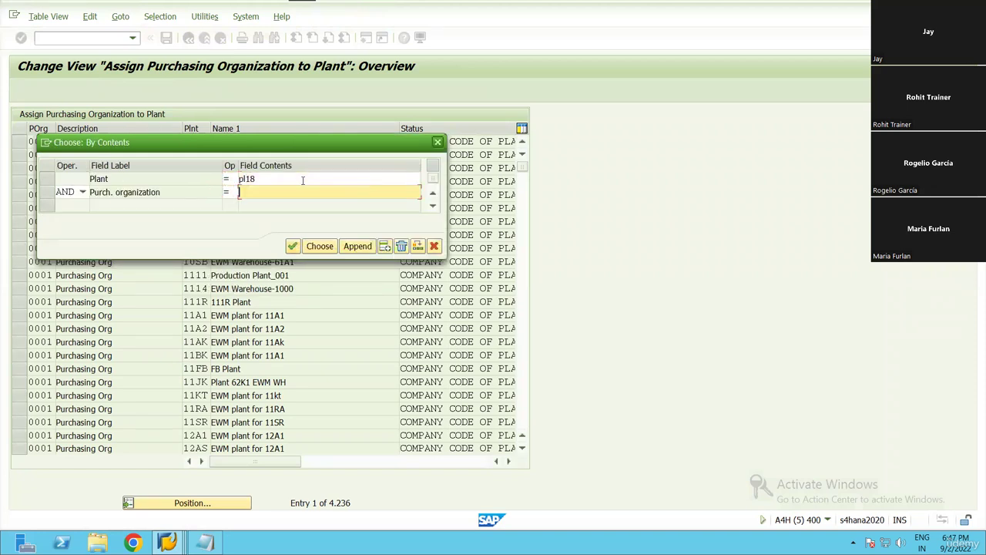
{"action": "type", "text": "0001"}
{"action": "left_click", "coordinate": [316, 245]}
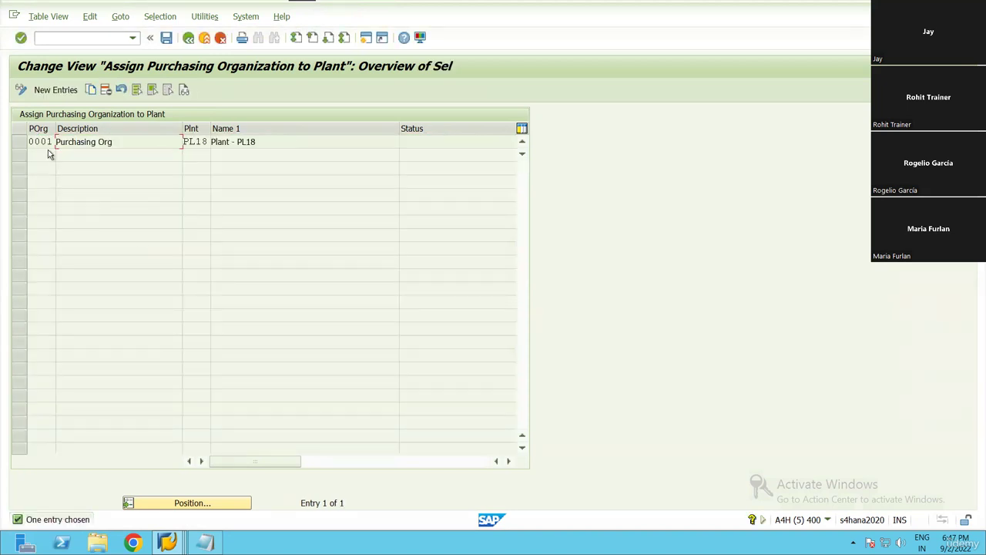
{"action": "left_click", "coordinate": [204, 143]}
{"action": "left_click", "coordinate": [188, 39]}
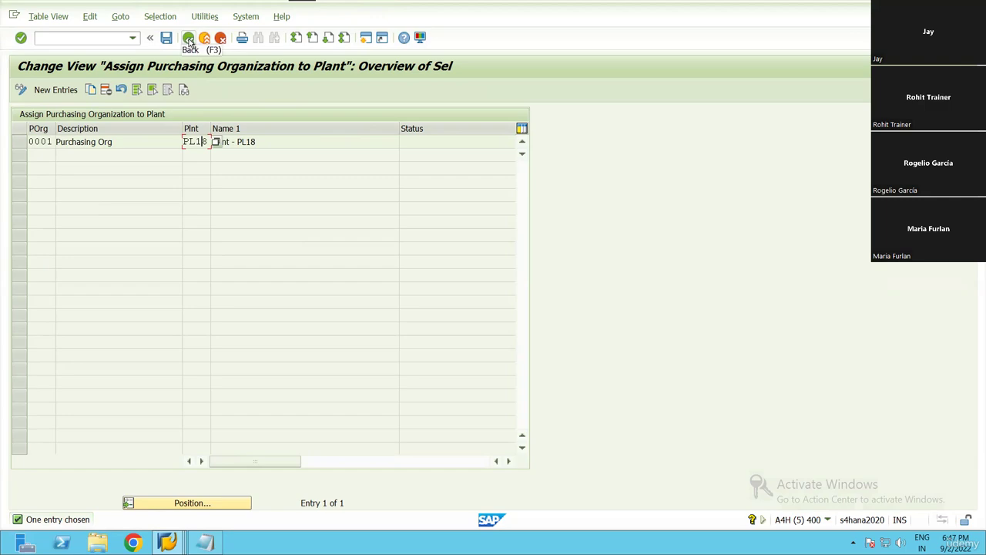
{"action": "key", "text": "F3"}
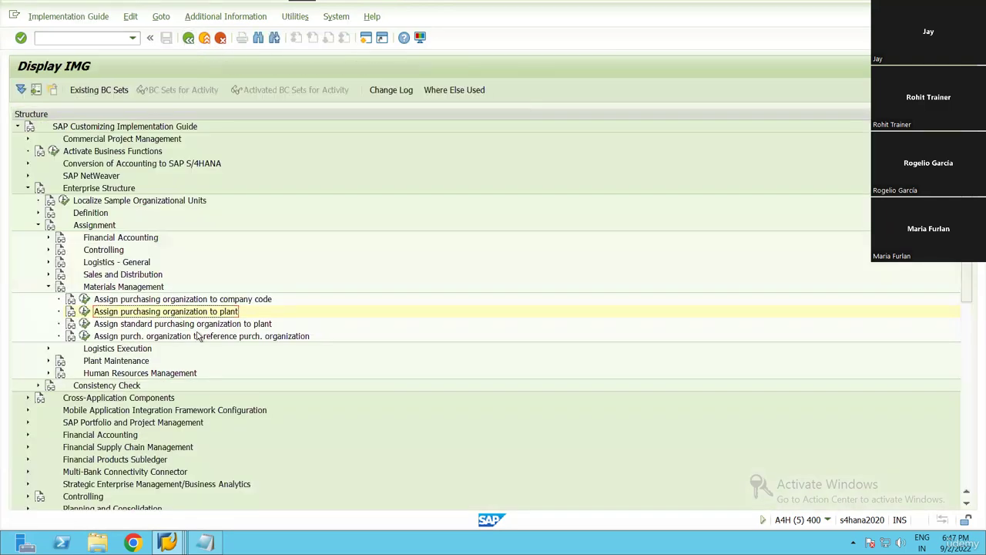
Step: Collapse Materials Management under Assignment and expand Logistics Execution in the Enterprise Structure tree
{"action": "left_click", "coordinate": [101, 328]}
{"action": "left_click", "coordinate": [185, 340]}
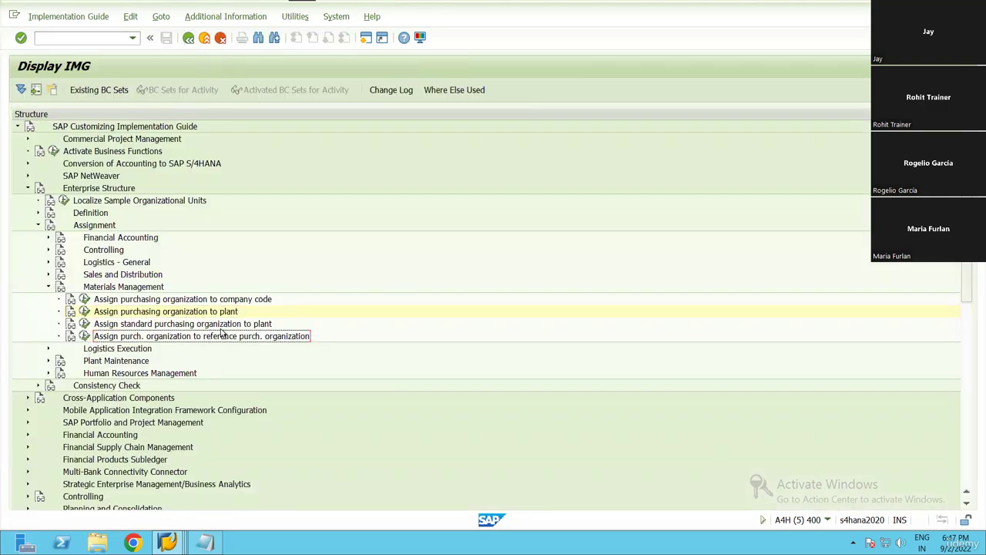
{"action": "scroll", "coordinate": [92, 279], "scroll_direction": "down", "scroll_amount": 1}
{"action": "double_click", "coordinate": [114, 264]}
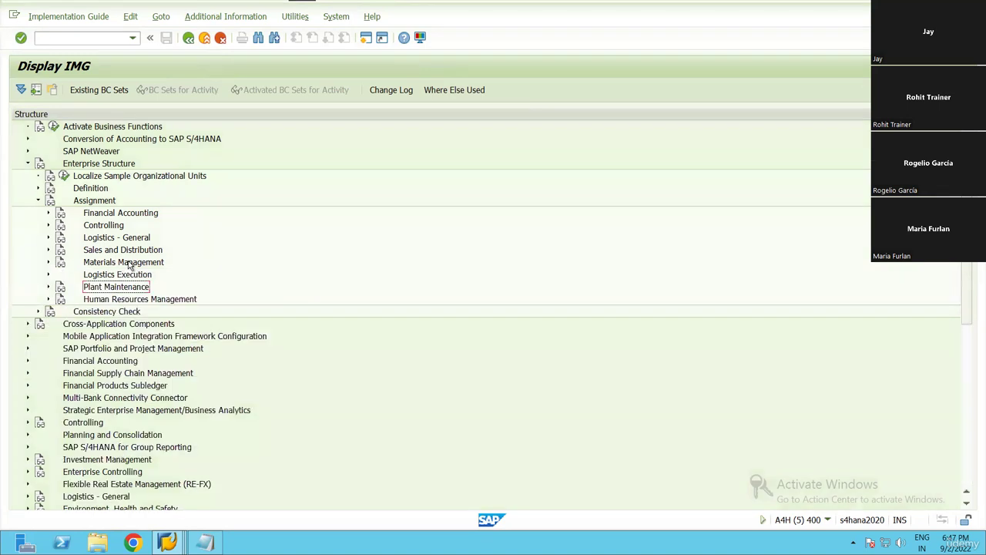
{"action": "left_click", "coordinate": [129, 265]}
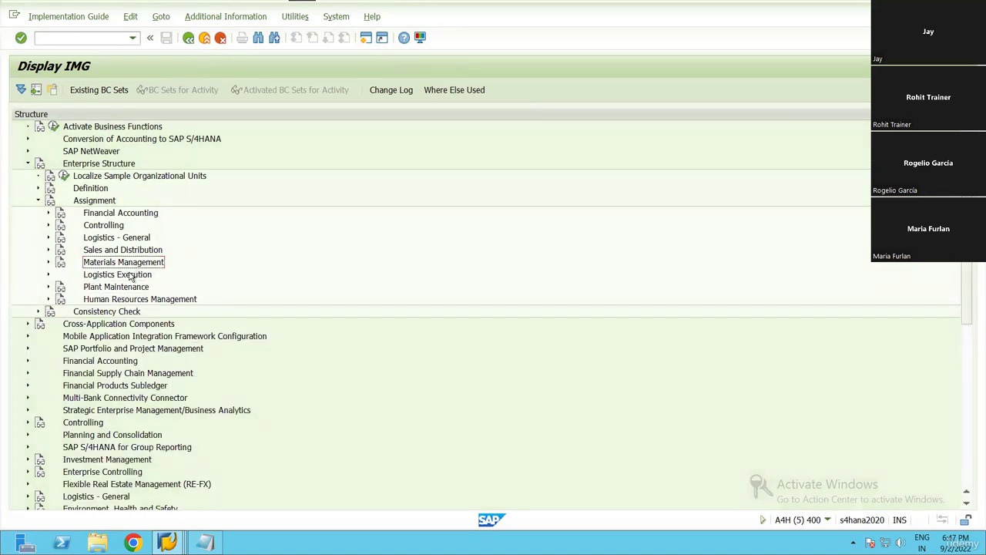
{"action": "left_click", "coordinate": [131, 276]}
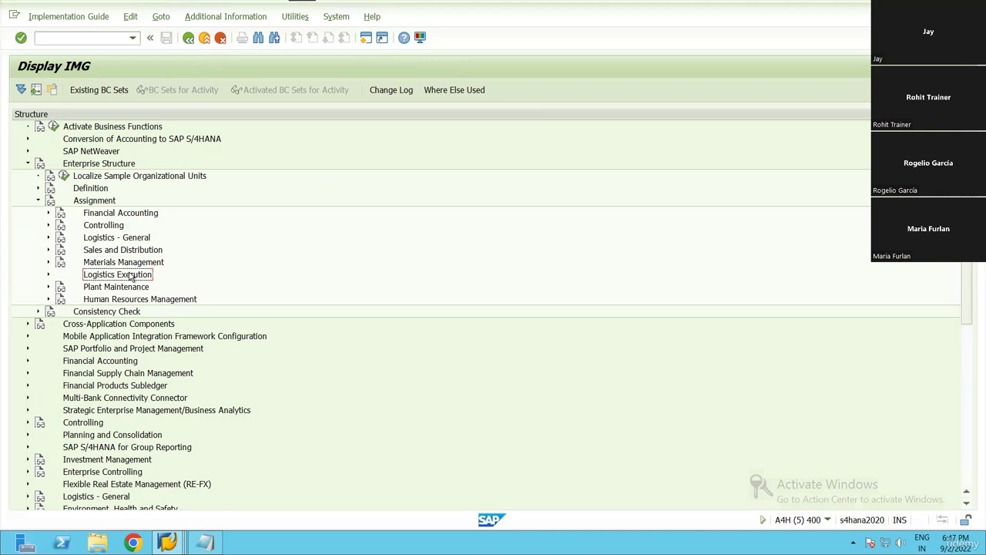
{"action": "double_click", "coordinate": [131, 276]}
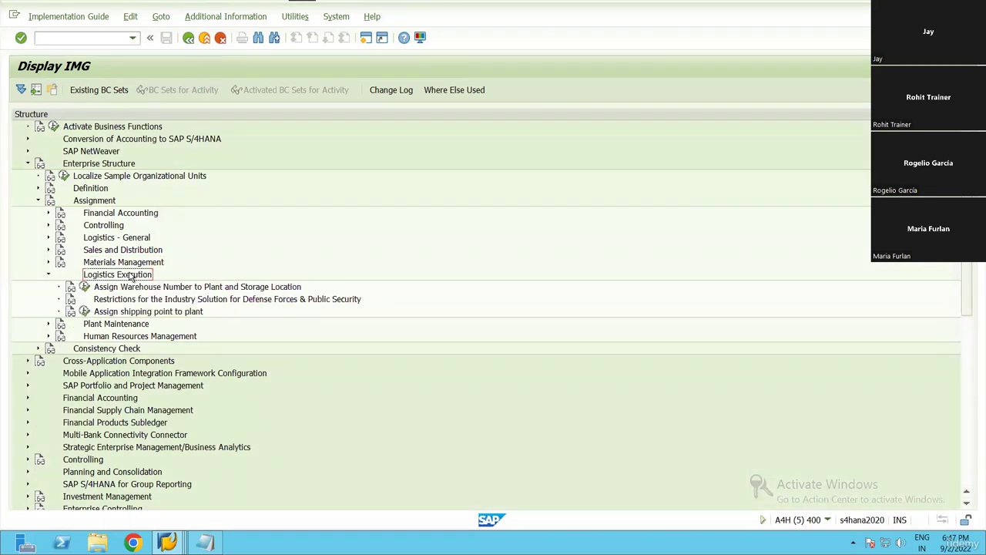
Step: Open Assign Warehouse Number to Plant and Storage Location and position the list at plant pl18
{"action": "left_click", "coordinate": [159, 288]}
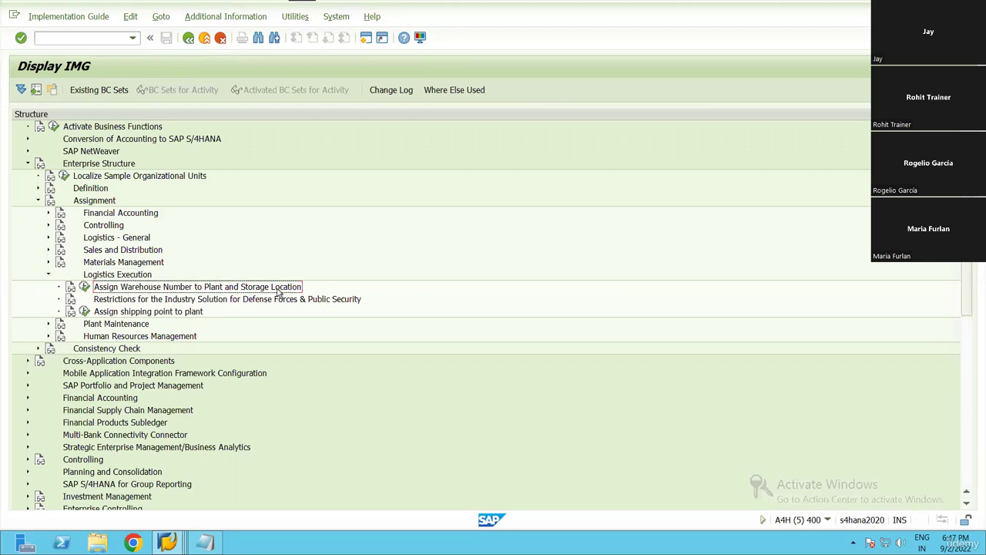
{"action": "left_click", "coordinate": [85, 287]}
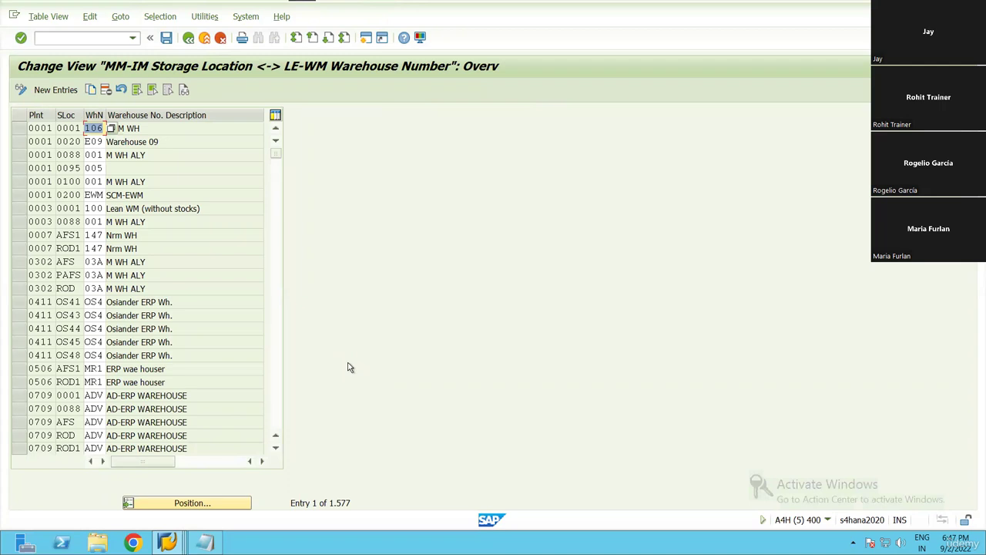
{"action": "left_click", "coordinate": [189, 502]}
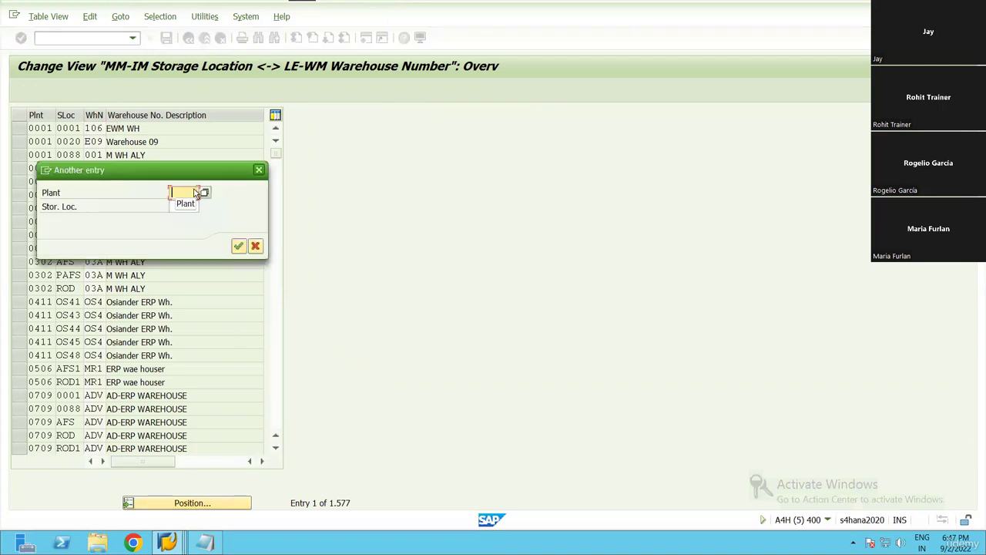
{"action": "type", "text": "p118"}
{"action": "key", "text": "Tab"}
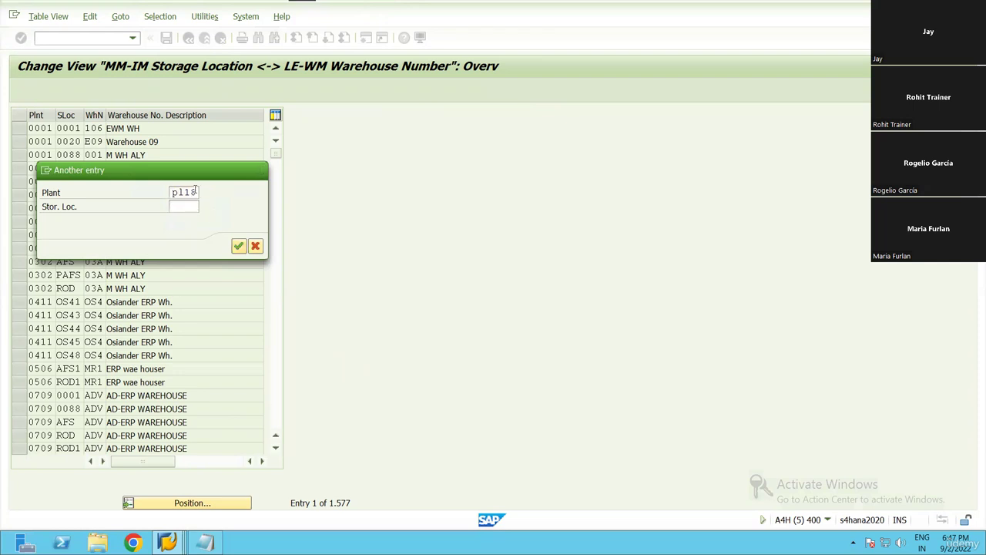
{"action": "key", "text": "Return"}
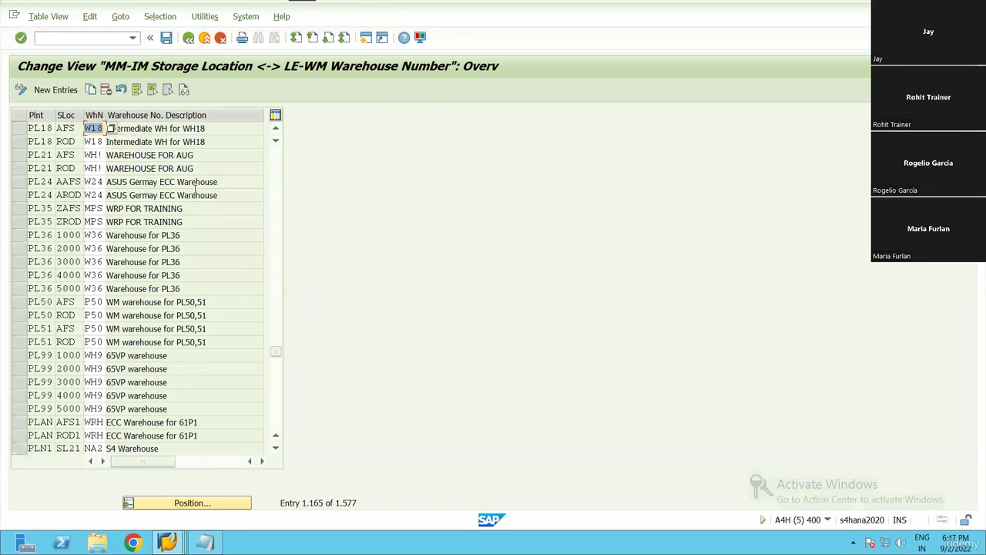
Step: Mark the PL18 entries for storage locations AFS and ROD, widen the WhN column, and check their assigned warehouse number
{"action": "left_click", "coordinate": [19, 128]}
{"action": "left_click", "coordinate": [19, 141]}
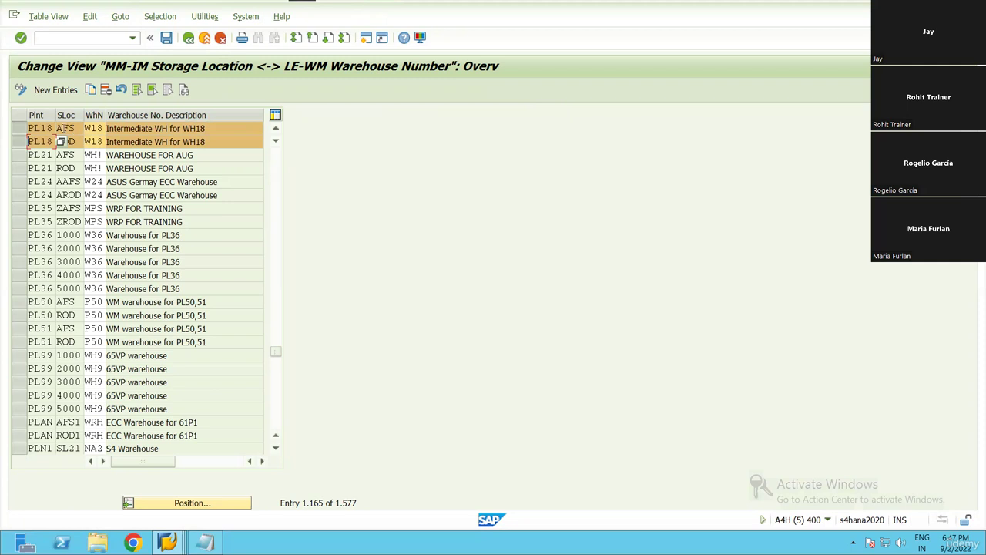
{"action": "left_click", "coordinate": [58, 129]}
{"action": "left_click", "coordinate": [57, 142]}
{"action": "left_click_drag", "start_coordinate": [104, 115], "coordinate": [135, 117]}
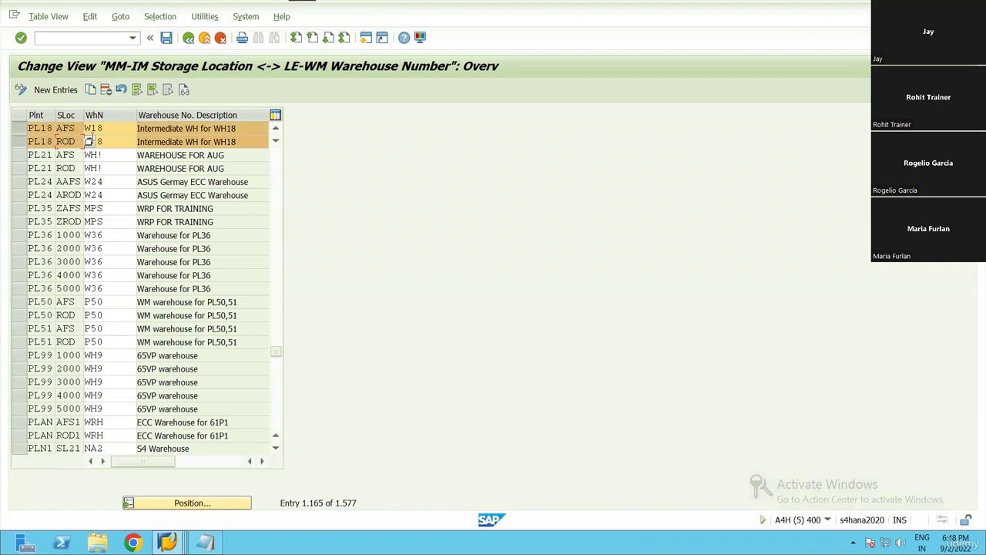
{"action": "left_click", "coordinate": [91, 131]}
{"action": "double_click", "coordinate": [88, 141]}
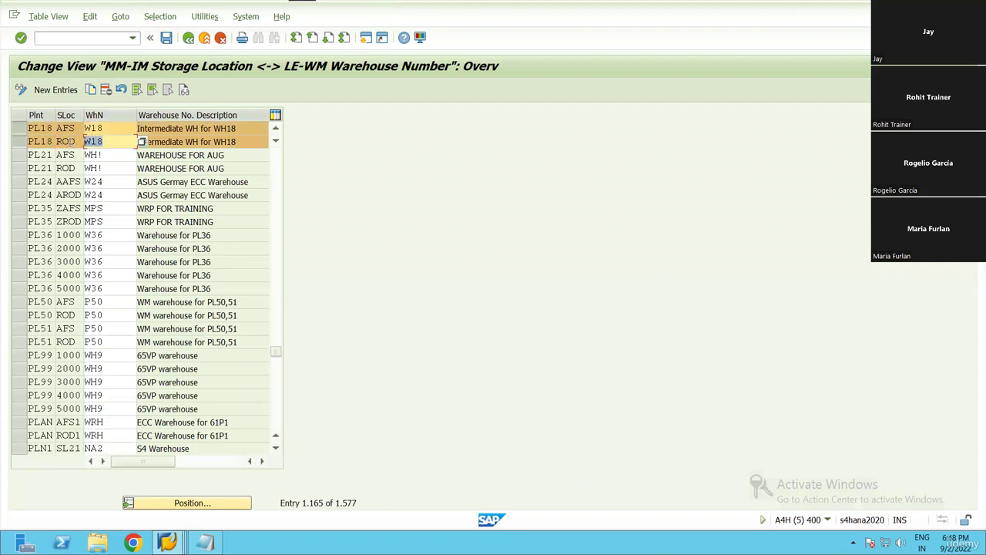
Step: Leave the warehouse number assignment view and execute the Logistics Execution activity Assign shipping point to plant
{"action": "key", "text": "Home"}
{"action": "left_click", "coordinate": [189, 37]}
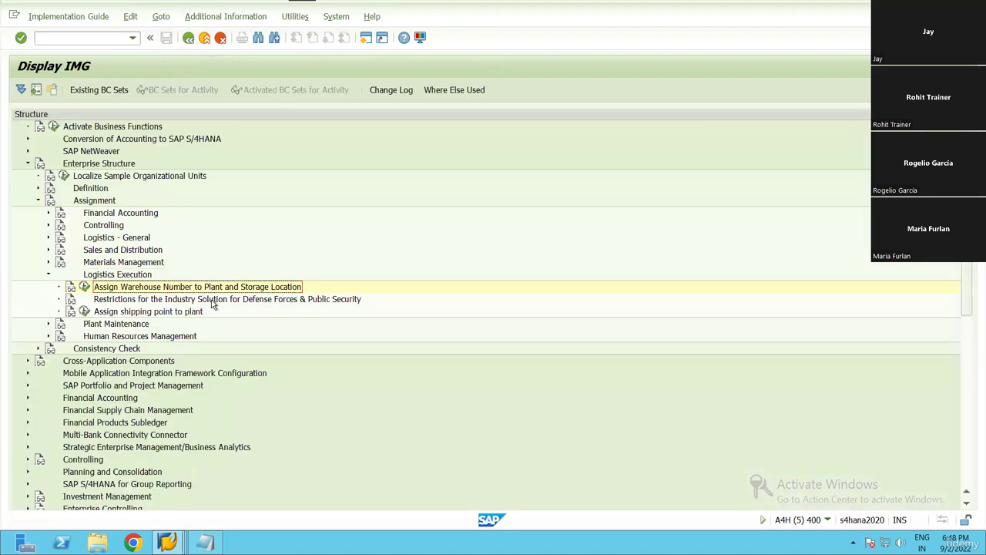
{"action": "left_click", "coordinate": [126, 308]}
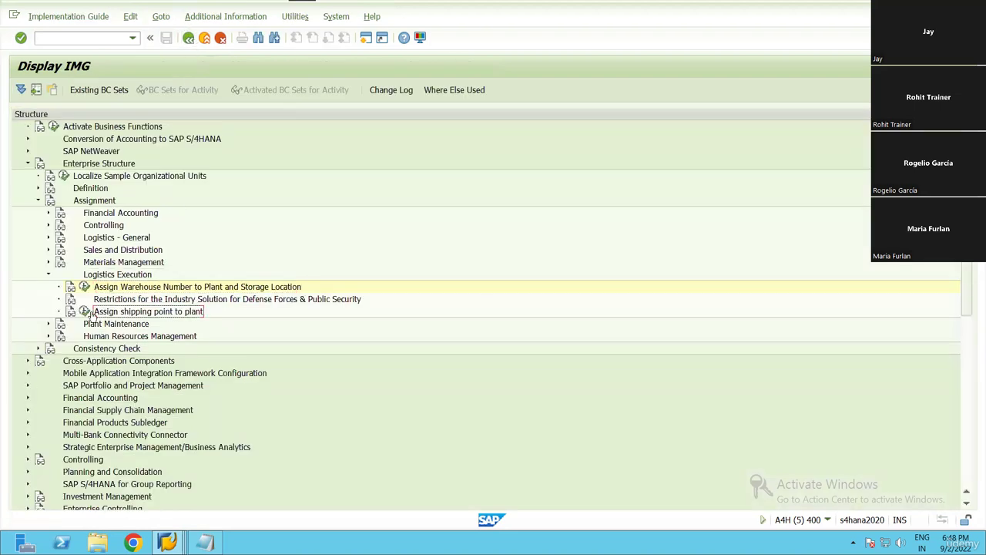
{"action": "left_click", "coordinate": [158, 290]}
{"action": "left_click", "coordinate": [160, 312]}
{"action": "left_click", "coordinate": [85, 313]}
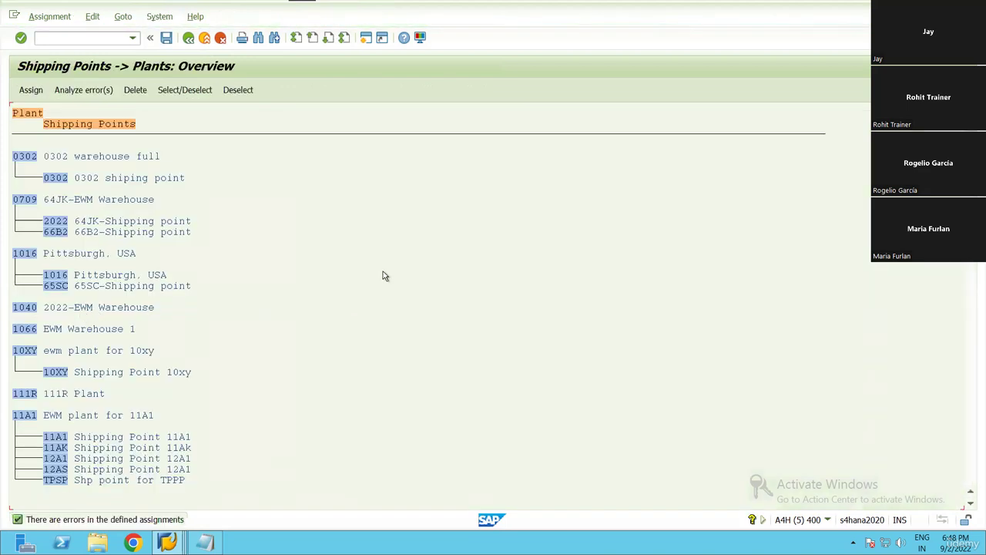
Step: Find pl18 in the shipping points overview and jump to plant PL18 with its shipping point SP18
{"action": "key", "text": "ctrl+f"}
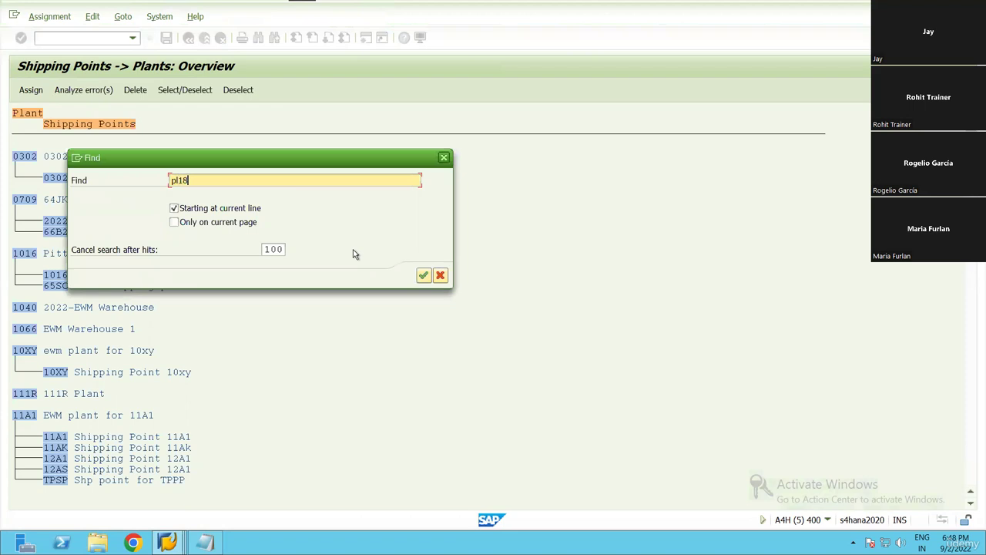
{"action": "left_click", "coordinate": [424, 276]}
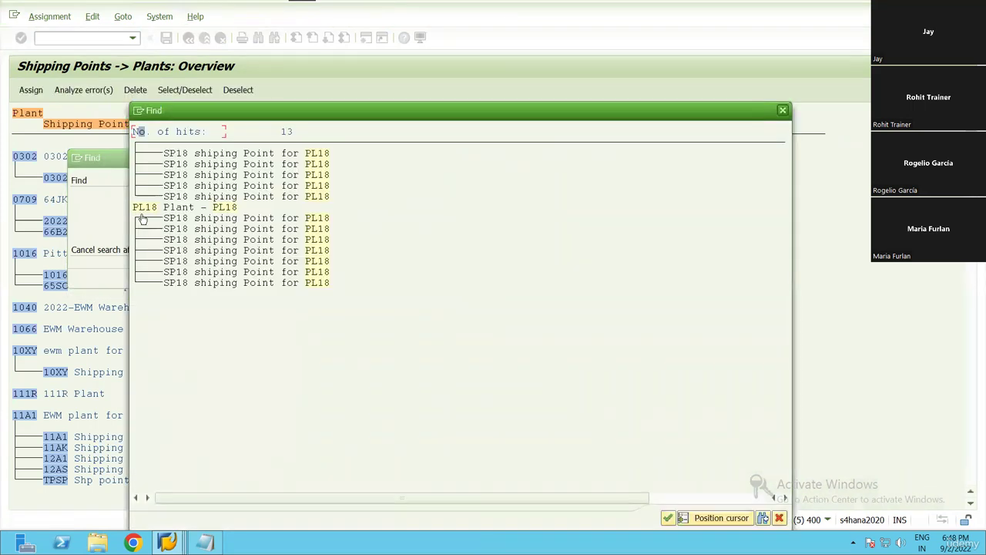
{"action": "left_click", "coordinate": [144, 210]}
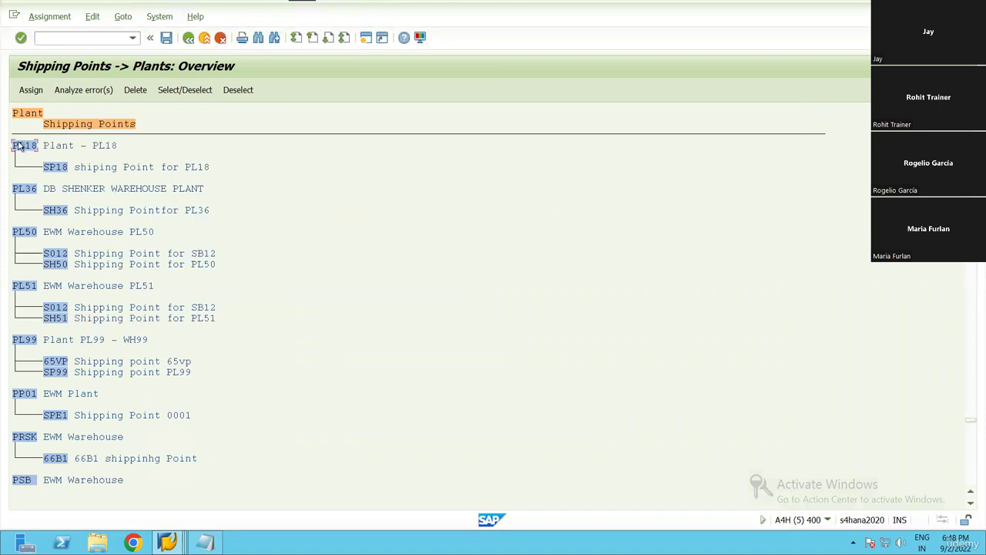
{"action": "left_click", "coordinate": [48, 168]}
Step: Browse the shipping points offered for assignment to plant PL18 and close the selection without choosing any
{"action": "left_click", "coordinate": [15, 147]}
{"action": "left_click", "coordinate": [35, 91]}
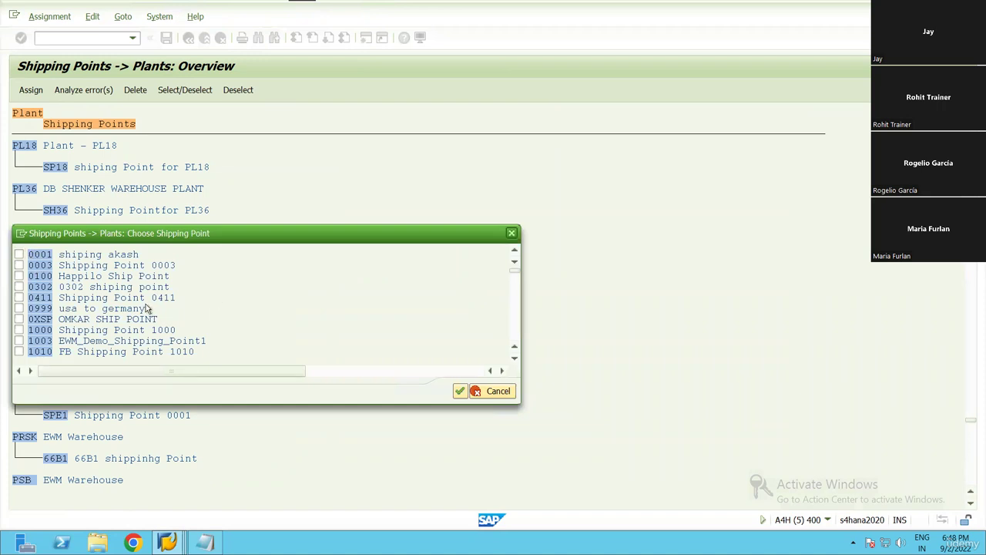
{"action": "scroll", "coordinate": [265, 326], "scroll_direction": "down", "scroll_amount": 2}
{"action": "scroll", "coordinate": [266, 326], "scroll_direction": "down", "scroll_amount": 1}
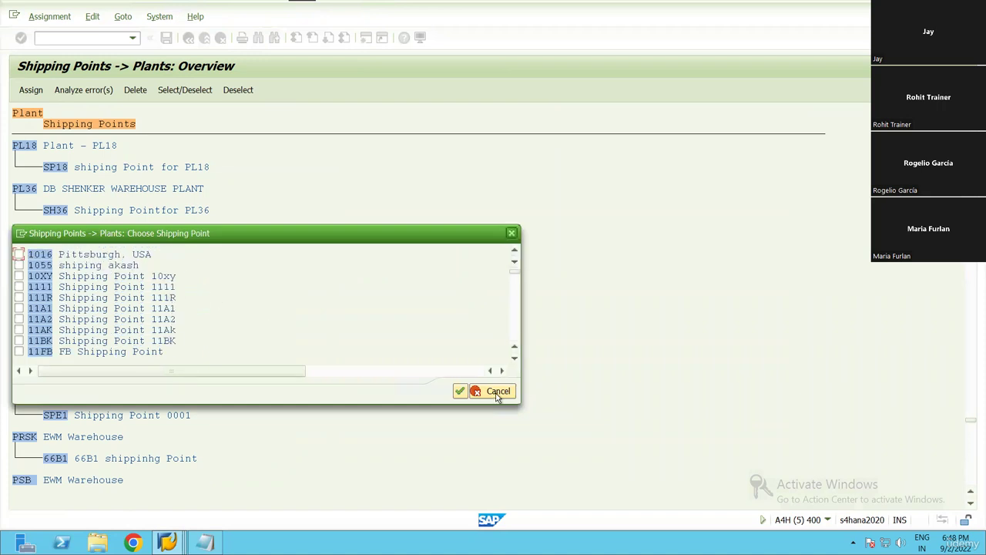
{"action": "left_click", "coordinate": [511, 234]}
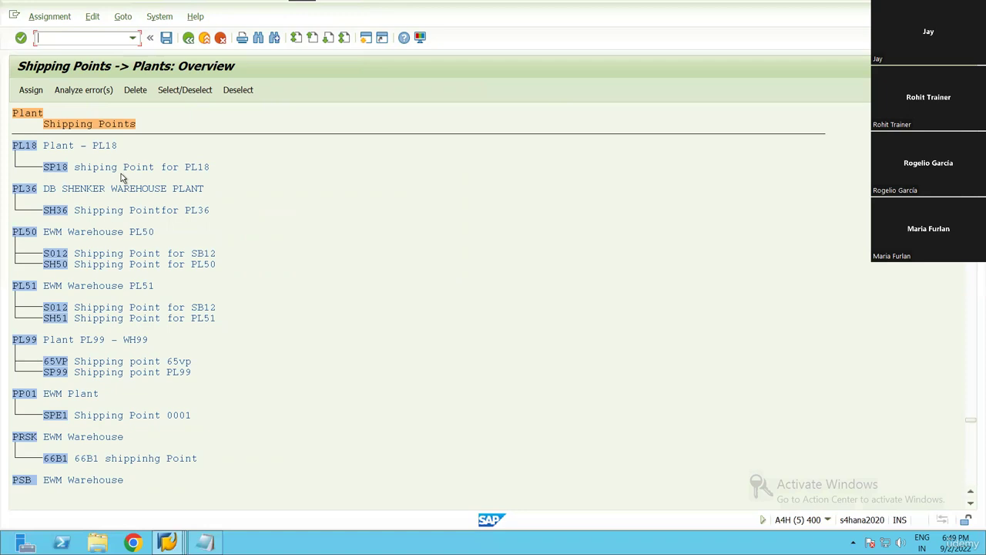
Step: Return to the IMG structure and collapse the Logistics Execution, Assignment and Enterprise Structure nodes
{"action": "left_click", "coordinate": [189, 38]}
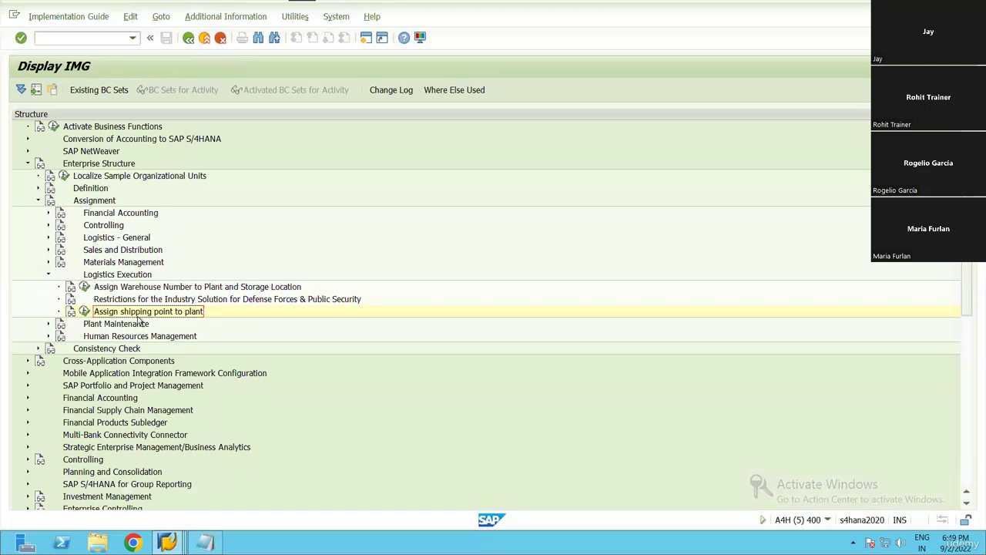
{"action": "left_click", "coordinate": [48, 274]}
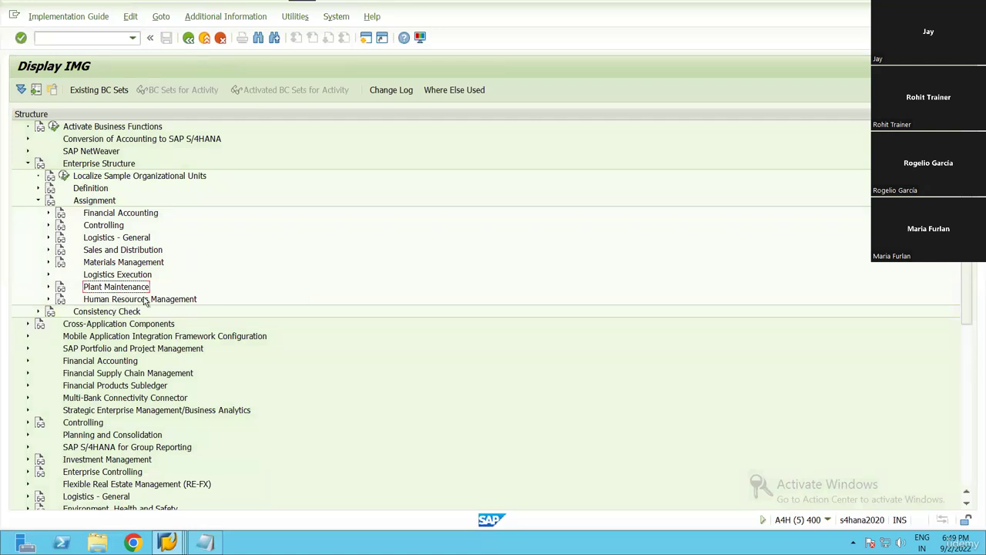
{"action": "left_click", "coordinate": [38, 201]}
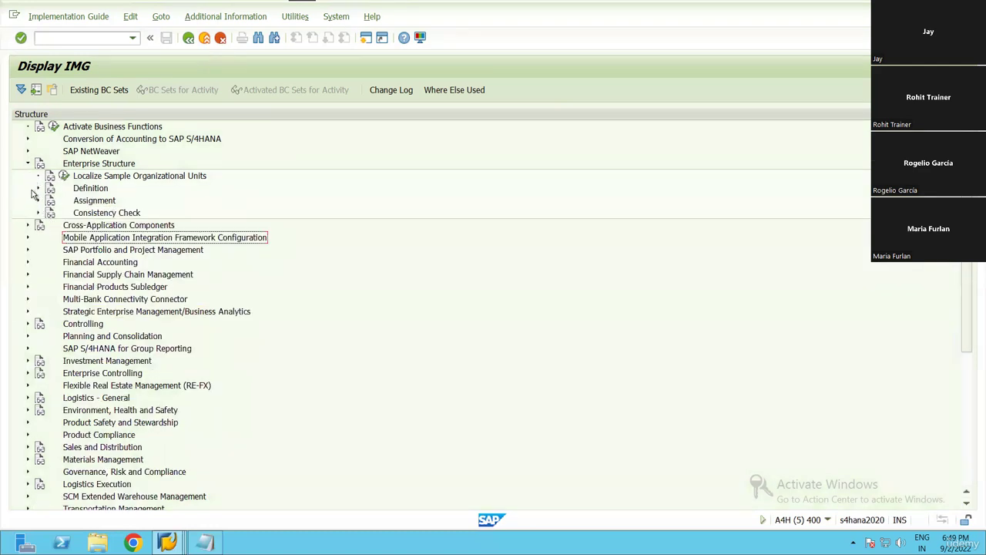
{"action": "left_click", "coordinate": [28, 164]}
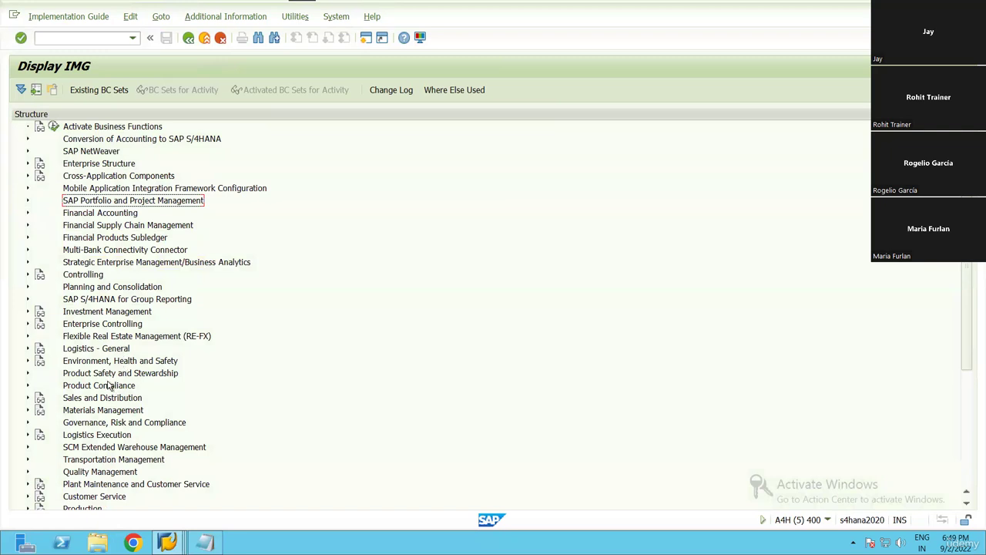
Step: Expand the top-level Logistics Execution node in the IMG and its Shipping subnode
{"action": "scroll", "coordinate": [110, 384], "scroll_direction": "down", "scroll_amount": 2}
{"action": "scroll", "coordinate": [108, 369], "scroll_direction": "down", "scroll_amount": 1}
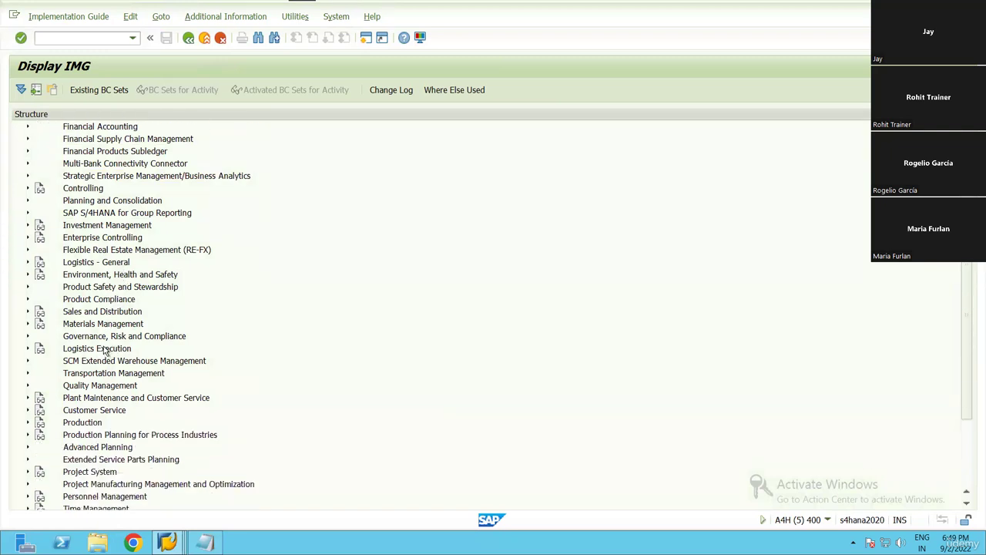
{"action": "left_click", "coordinate": [106, 351]}
{"action": "double_click", "coordinate": [107, 350]}
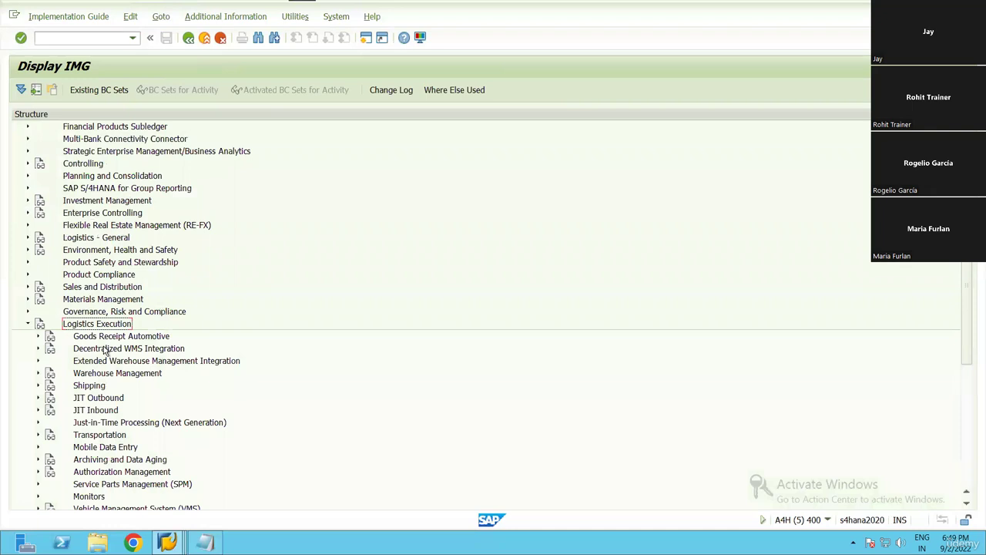
{"action": "key", "text": "Down"}
{"action": "key", "text": "Down"}
{"action": "key", "text": "Down"}
{"action": "key", "text": "Down"}
{"action": "key", "text": "Down"}
{"action": "key", "text": "Down"}
{"action": "key", "text": "Up"}
{"action": "key", "text": "Right"}
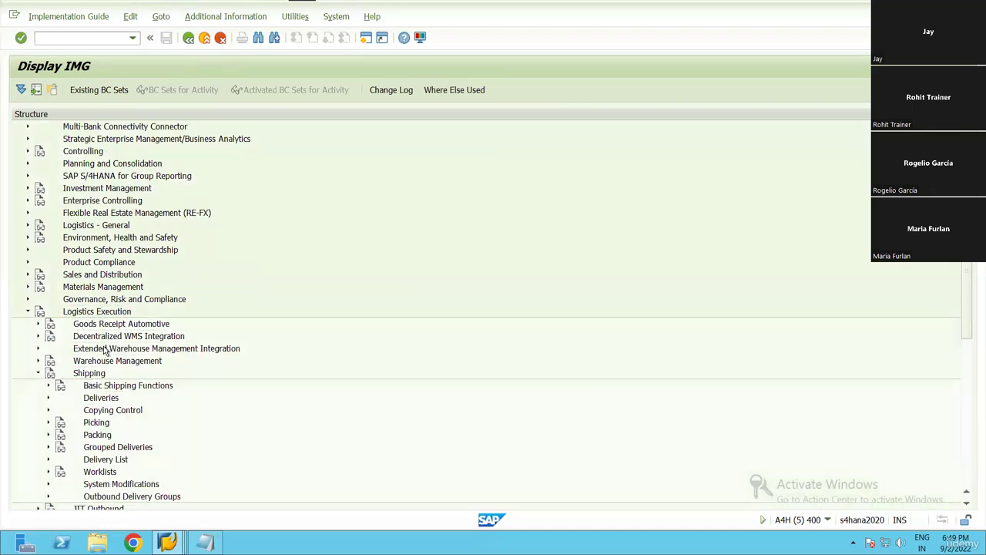
Step: Execute Assign Shipping Points under Basic Shipping Functions, Shipping Point and Goods Receiving Point Determination
{"action": "key", "text": "Down"}
{"action": "key", "text": "Right"}
{"action": "key", "text": "Down"}
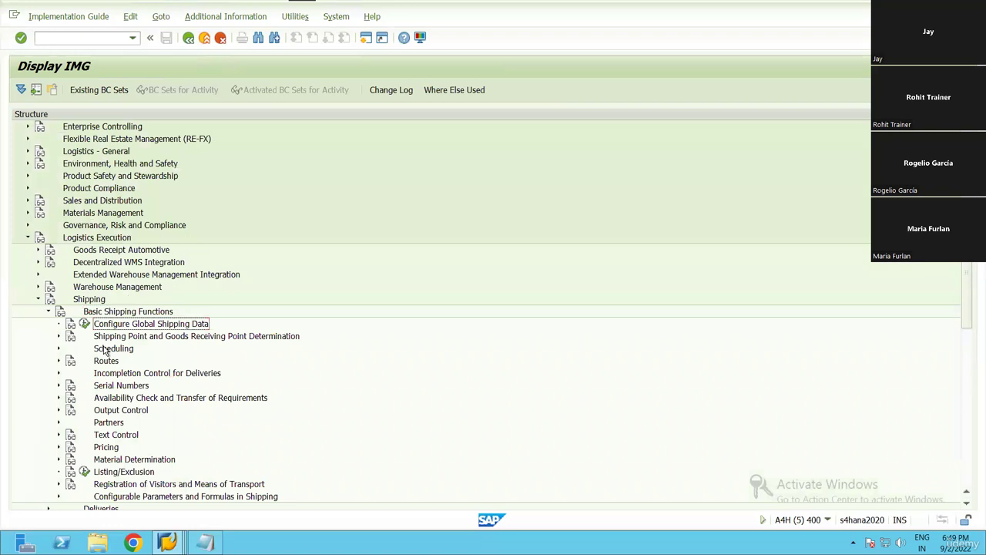
{"action": "key", "text": "Down"}
{"action": "key", "text": "Right"}
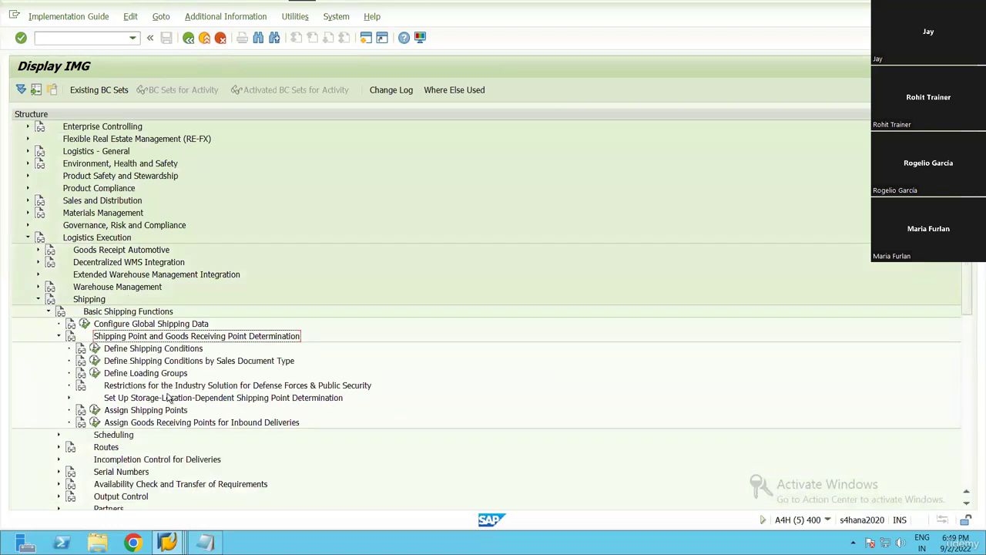
{"action": "left_click", "coordinate": [94, 410]}
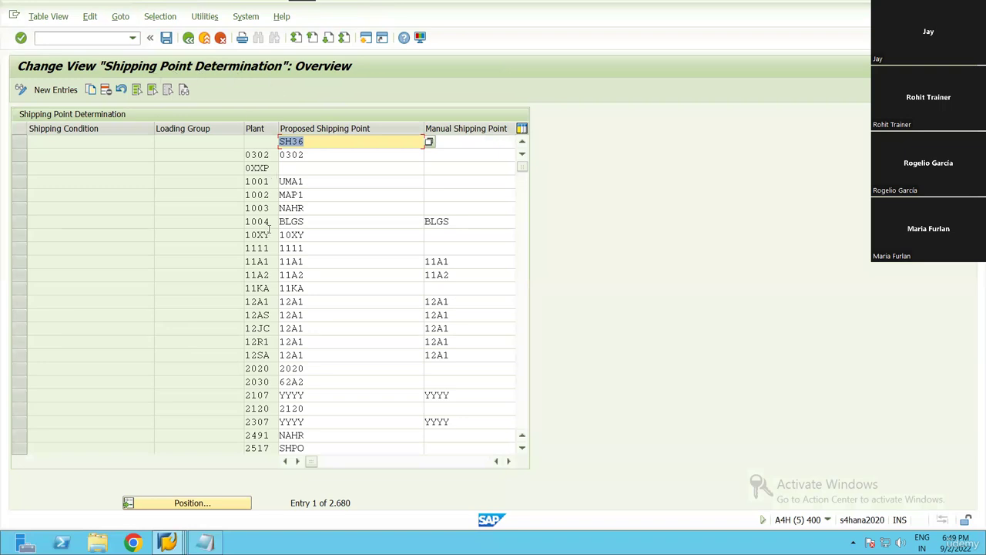
{"action": "left_click", "coordinate": [90, 182]}
{"action": "left_click", "coordinate": [206, 180]}
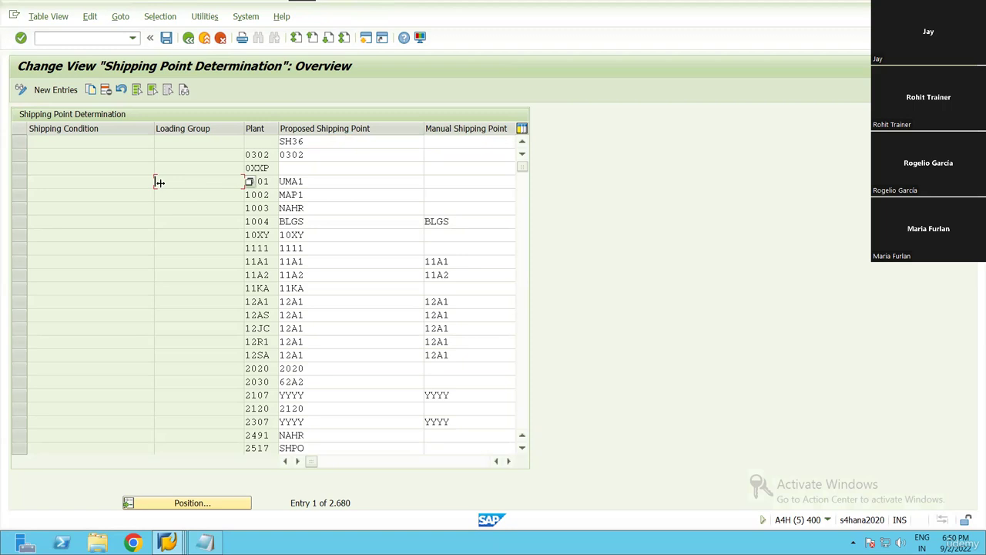
{"action": "left_click", "coordinate": [88, 182]}
{"action": "left_click", "coordinate": [242, 181]}
Step: Filter the shipping point determination entries by contents, with the Plant field equal to PL18
{"action": "left_click", "coordinate": [162, 16]}
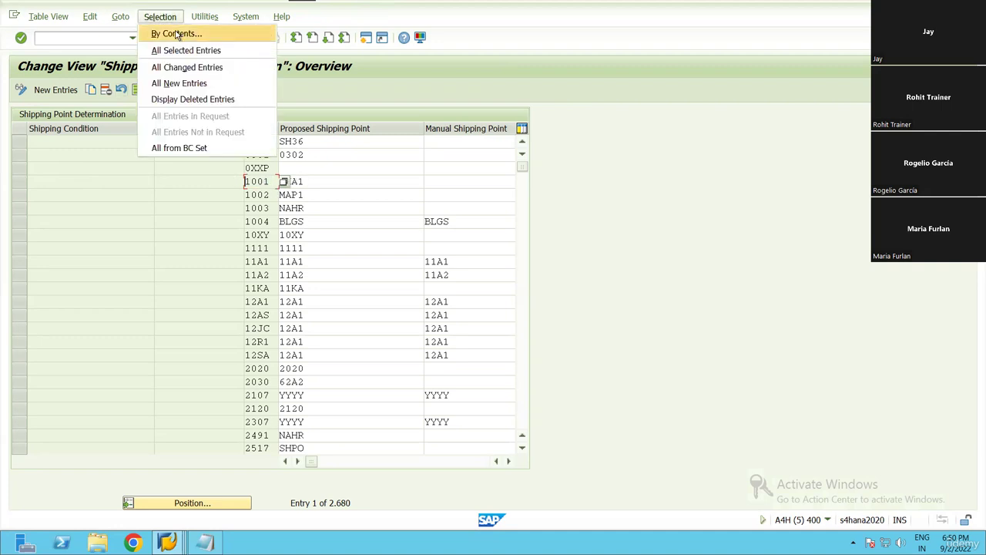
{"action": "left_click", "coordinate": [175, 35]}
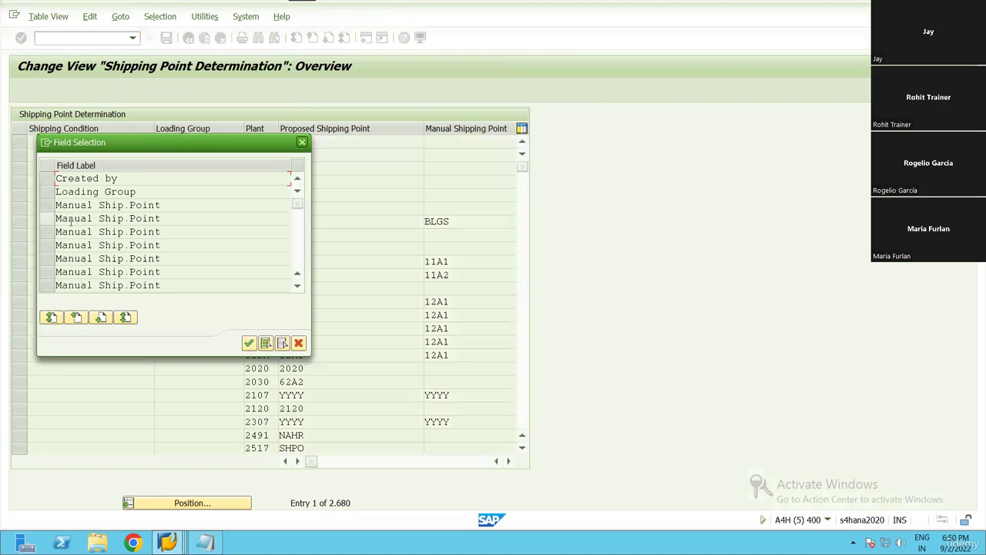
{"action": "scroll", "coordinate": [70, 231], "scroll_direction": "down", "scroll_amount": 4}
{"action": "scroll", "coordinate": [66, 245], "scroll_direction": "up", "scroll_amount": 1}
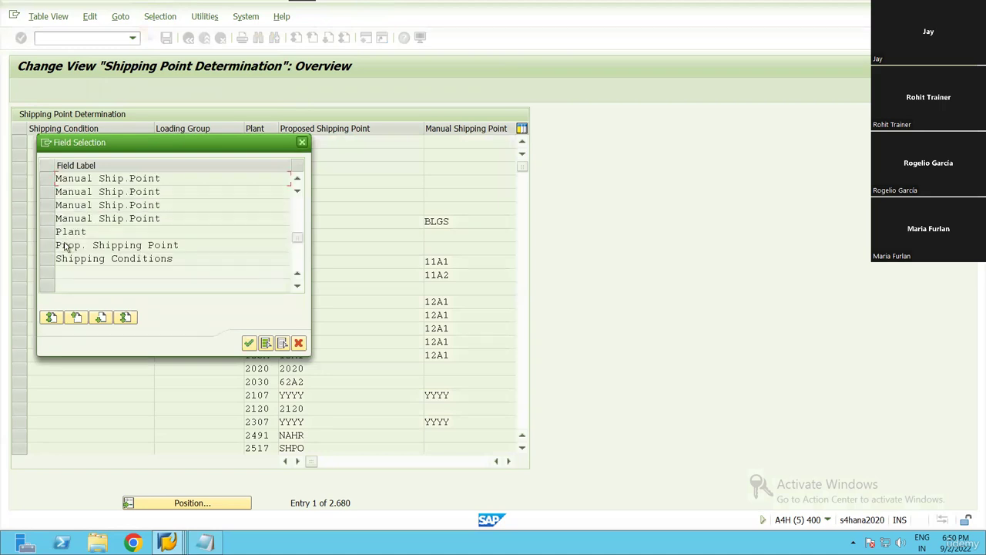
{"action": "left_click", "coordinate": [70, 231]}
{"action": "left_click", "coordinate": [248, 343]}
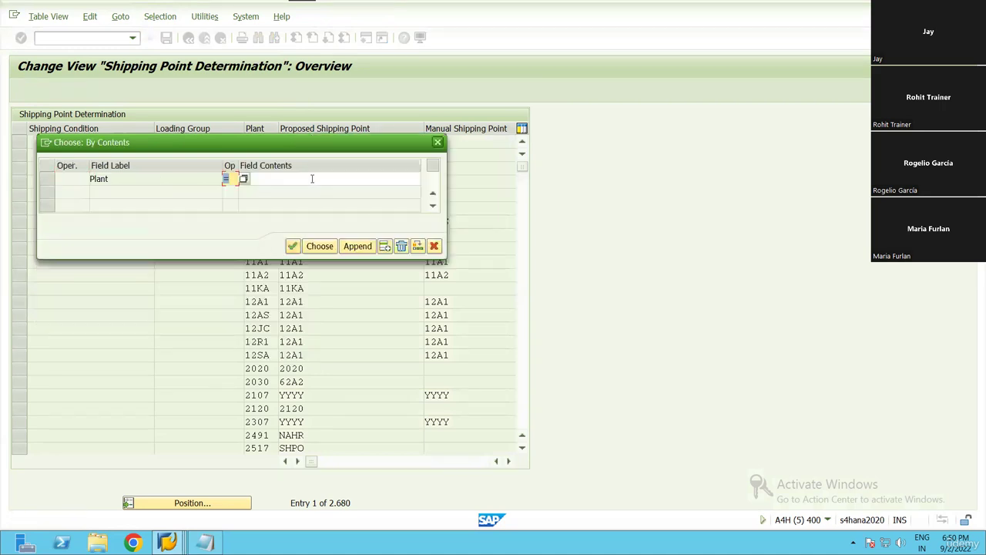
{"action": "left_click", "coordinate": [312, 177]}
{"action": "type", "text": "pl18"}
{"action": "left_click", "coordinate": [316, 246]}
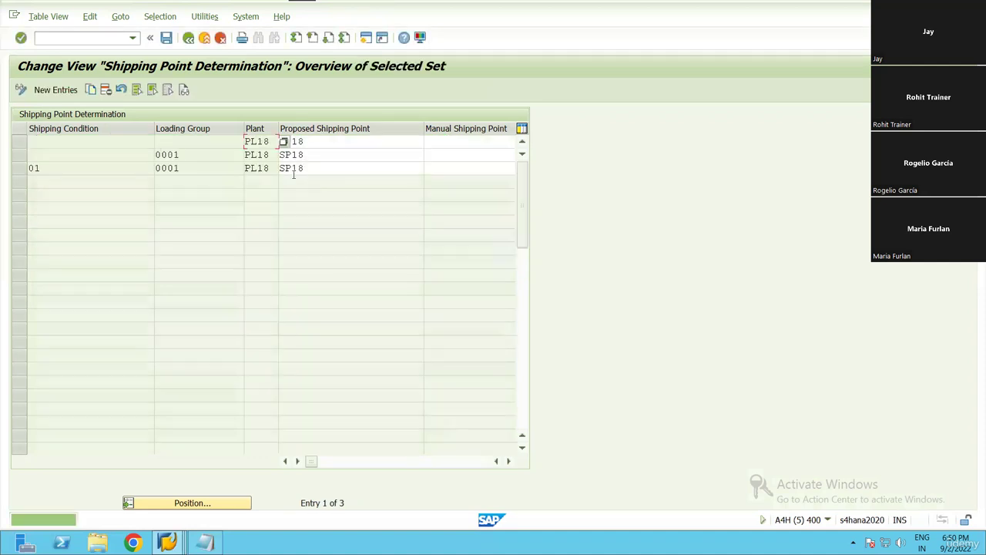
Step: Examine the PL18 entries without a shipping condition, comparing their loading group, plant and proposed shipping point
{"action": "left_click", "coordinate": [87, 168]}
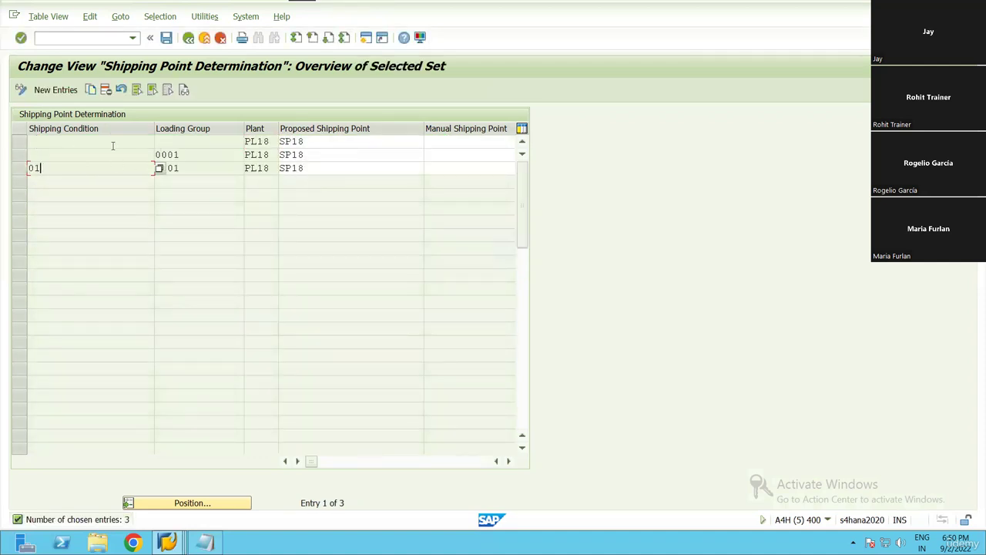
{"action": "left_click", "coordinate": [73, 143]}
{"action": "left_click", "coordinate": [201, 140]}
{"action": "left_click_drag", "start_coordinate": [250, 144], "coordinate": [275, 145]}
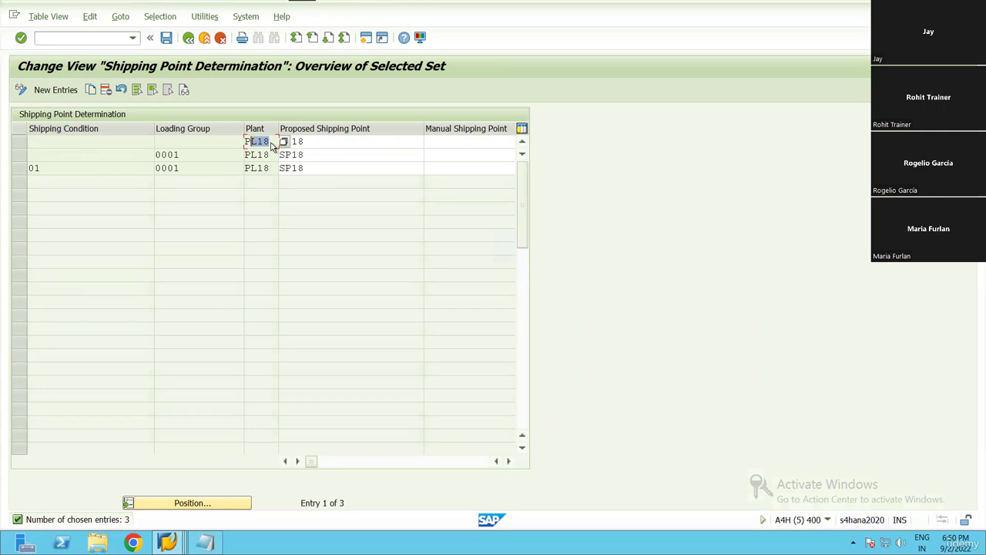
{"action": "left_click", "coordinate": [312, 142]}
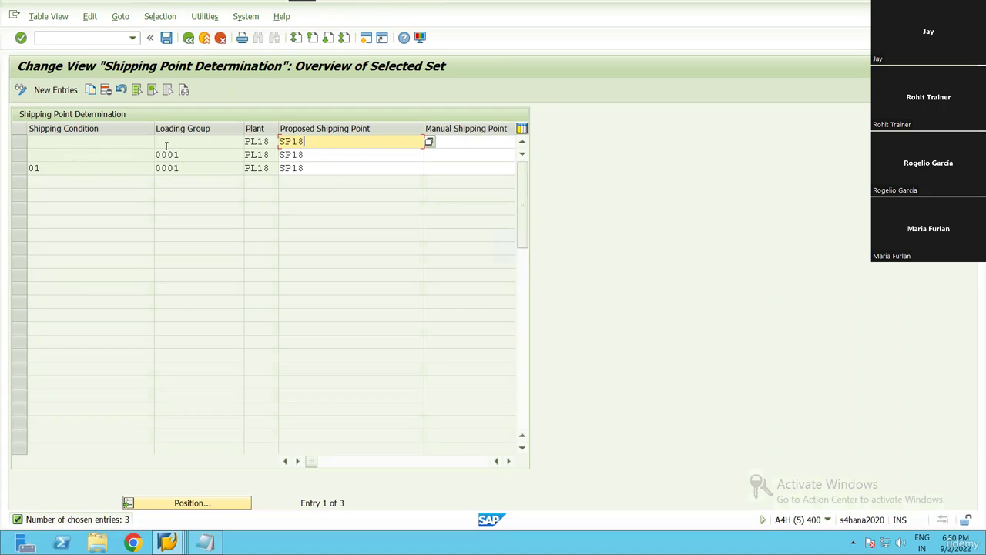
{"action": "left_click_drag", "start_coordinate": [185, 155], "coordinate": [140, 155]}
{"action": "key", "text": "Home"}
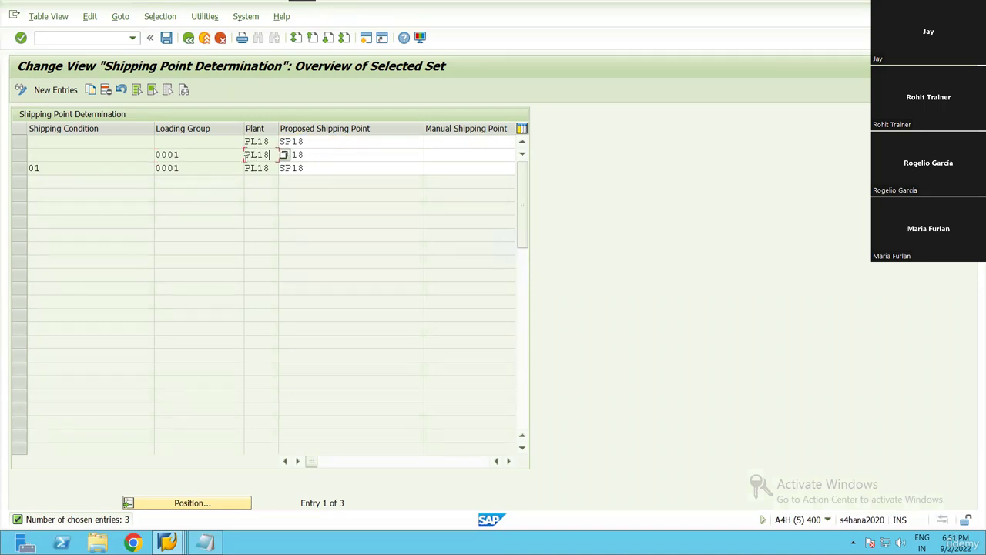
{"action": "left_click", "coordinate": [268, 155]}
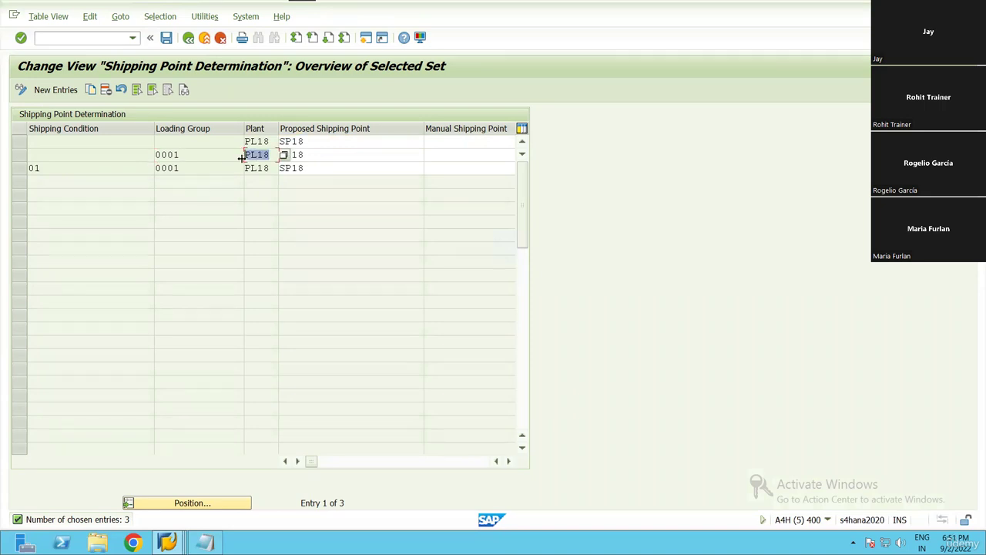
{"action": "left_click", "coordinate": [282, 155]}
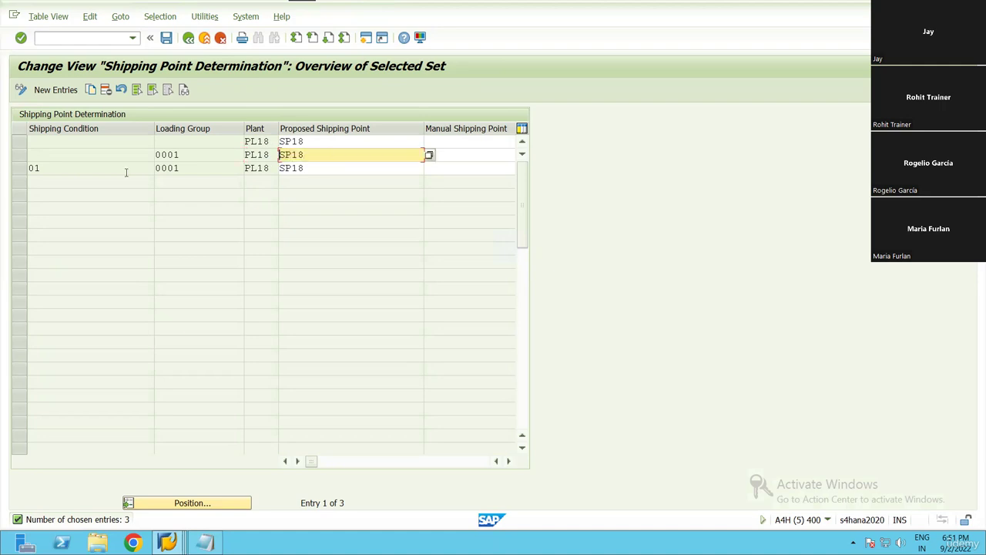
Step: Examine the PL18 entry with shipping condition 01 and loading group 0001, and return to the IMG structure
{"action": "left_click", "coordinate": [47, 171]}
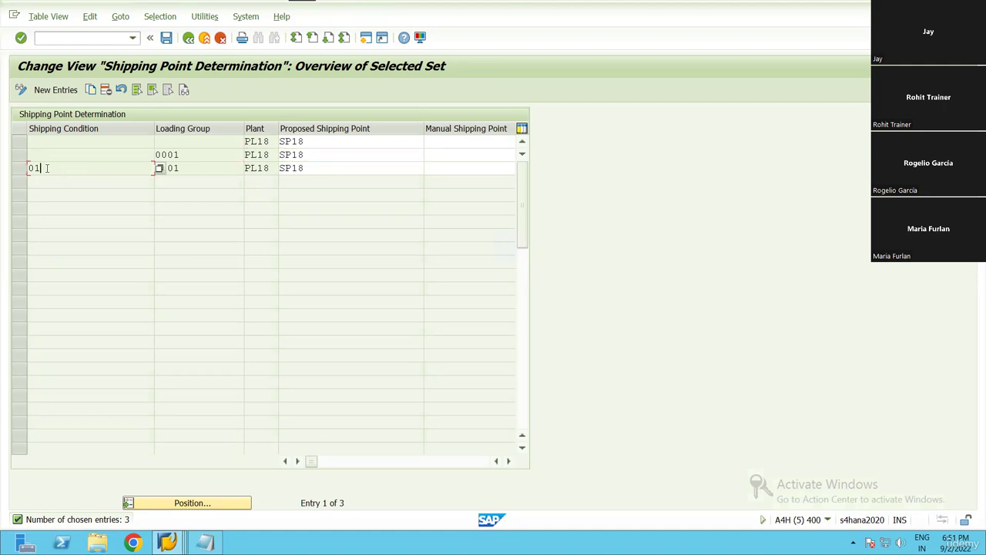
{"action": "double_click", "coordinate": [74, 171]}
{"action": "left_click_drag", "start_coordinate": [185, 168], "coordinate": [142, 167]}
{"action": "left_click", "coordinate": [154, 167]}
{"action": "left_click_drag", "start_coordinate": [271, 167], "coordinate": [246, 168]}
{"action": "left_click", "coordinate": [245, 168]}
{"action": "key", "text": "Tab"}
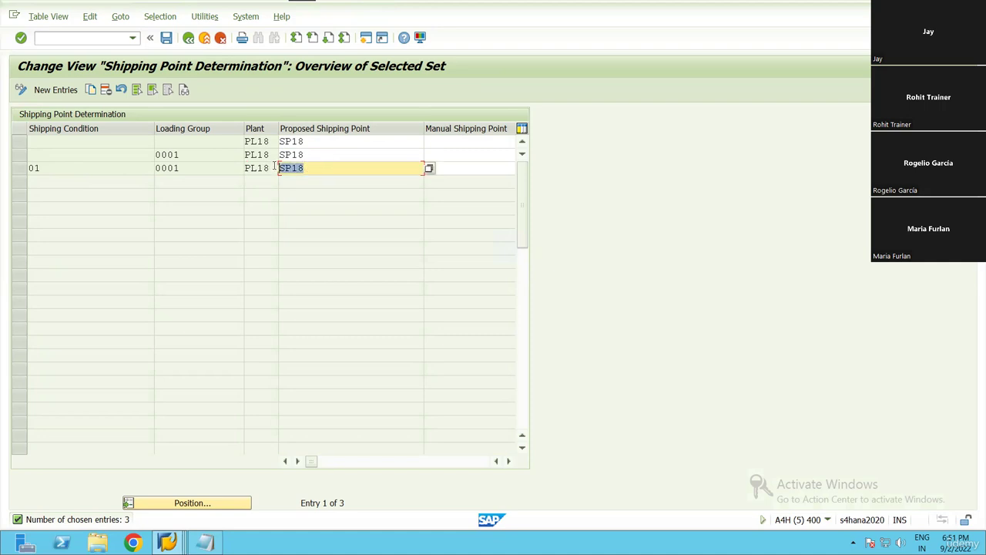
{"action": "left_click", "coordinate": [275, 167]}
{"action": "left_click", "coordinate": [188, 38]}
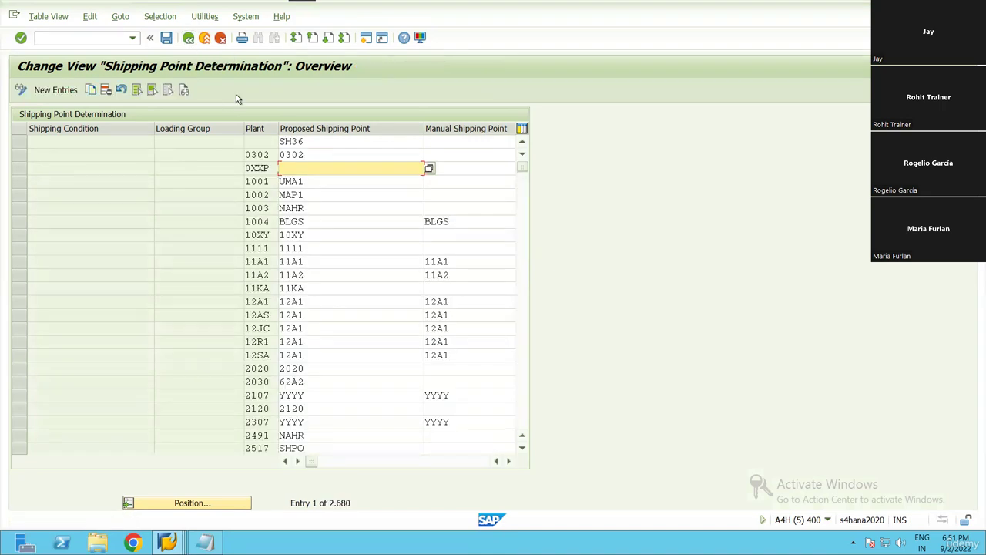
{"action": "left_click", "coordinate": [189, 39]}
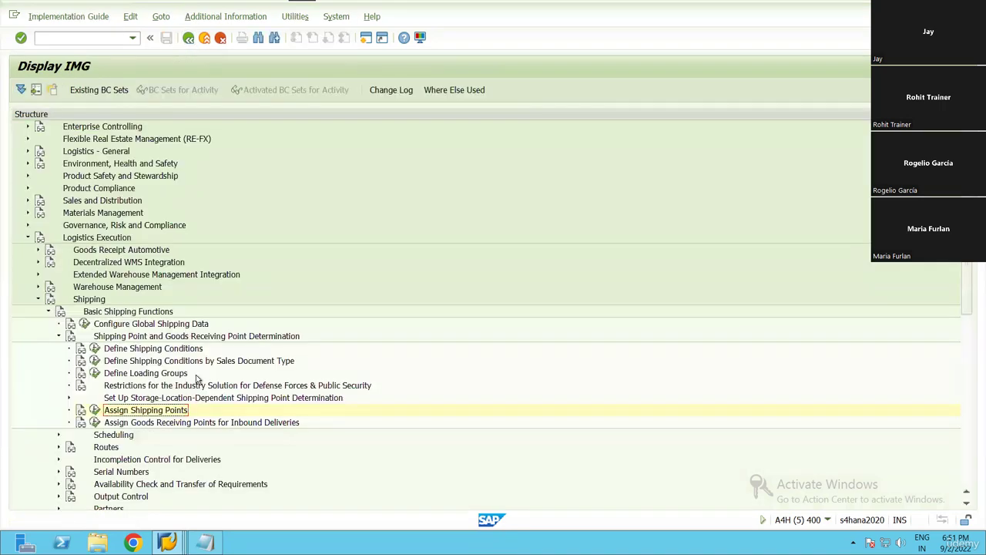
Step: Execute Assign Goods Receiving Points for Inbound Deliveries under Shipping Point and Goods Receiving Point Determination
{"action": "scroll", "coordinate": [185, 379], "scroll_direction": "down", "scroll_amount": 1}
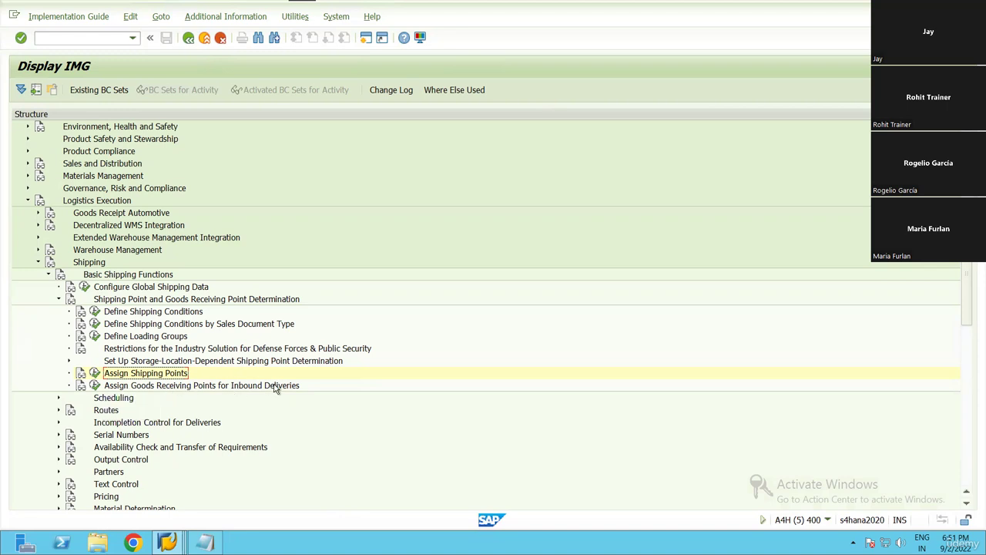
{"action": "left_click", "coordinate": [158, 387]}
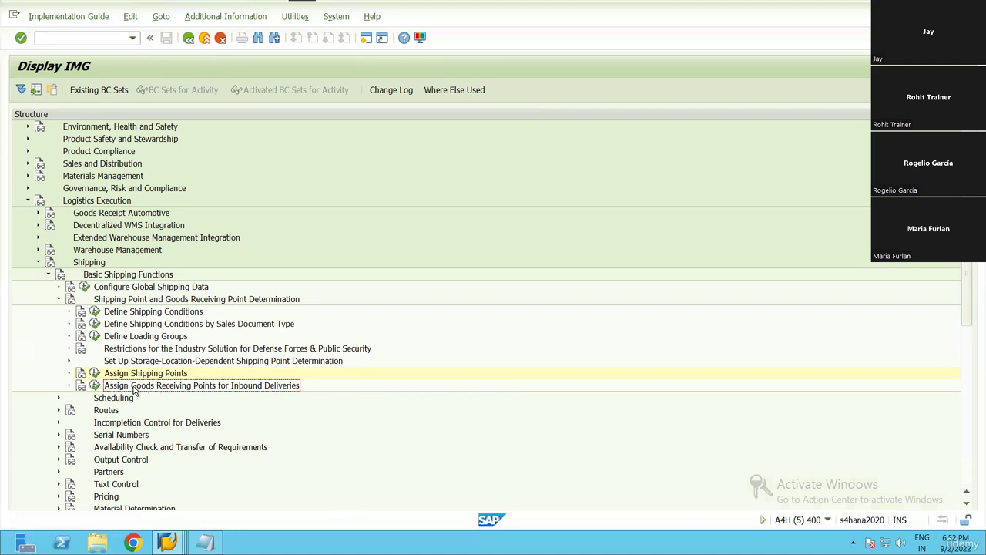
{"action": "left_click", "coordinate": [94, 385]}
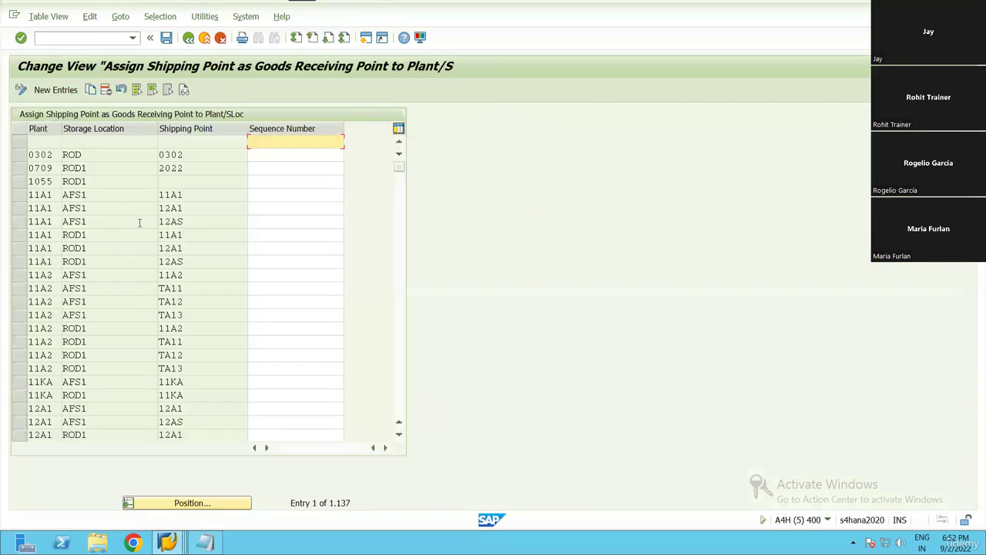
Step: Filter the goods receiving point assignments by contents, with the Plant field equal to PL18
{"action": "left_click", "coordinate": [161, 18]}
{"action": "key", "text": "Return"}
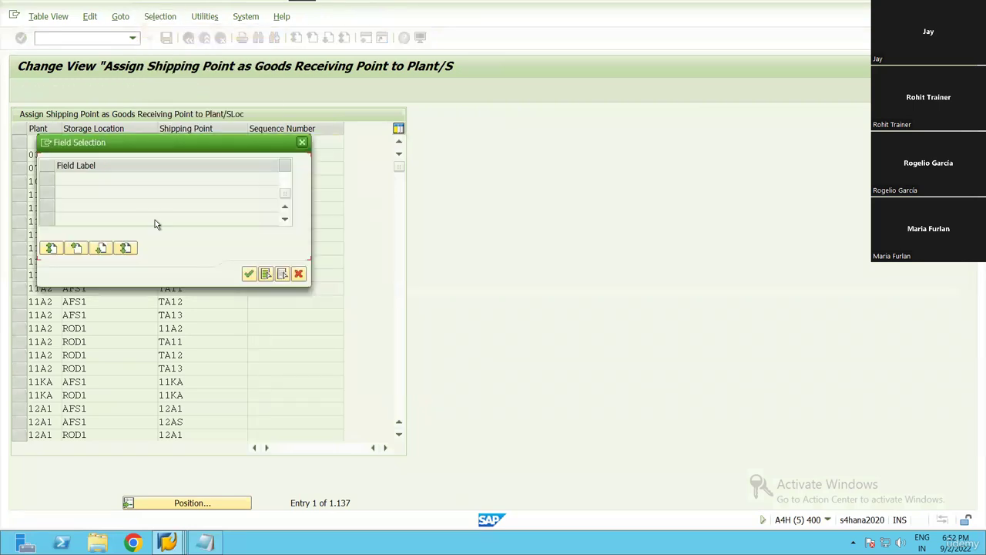
{"action": "left_click", "coordinate": [48, 178]}
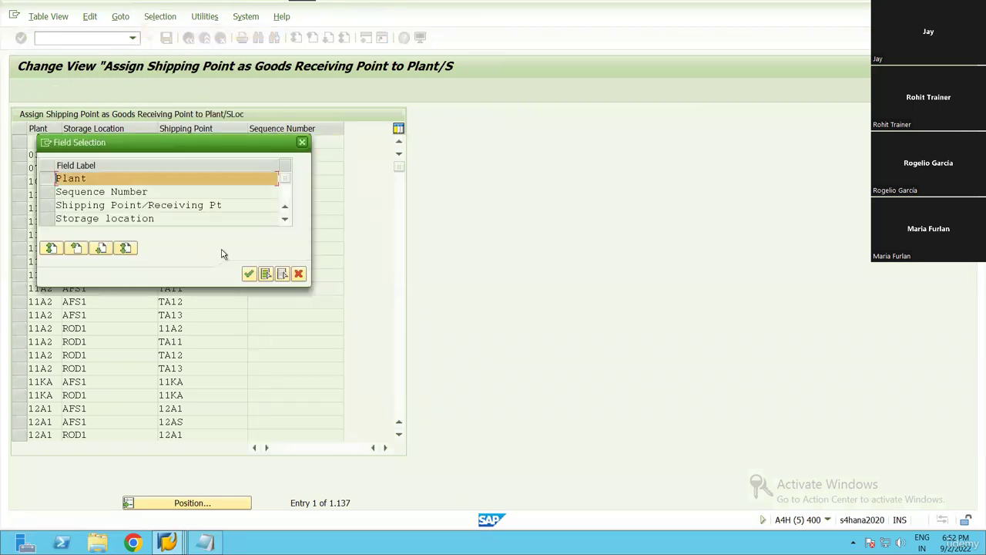
{"action": "key", "text": "Return"}
{"action": "left_click", "coordinate": [295, 176]}
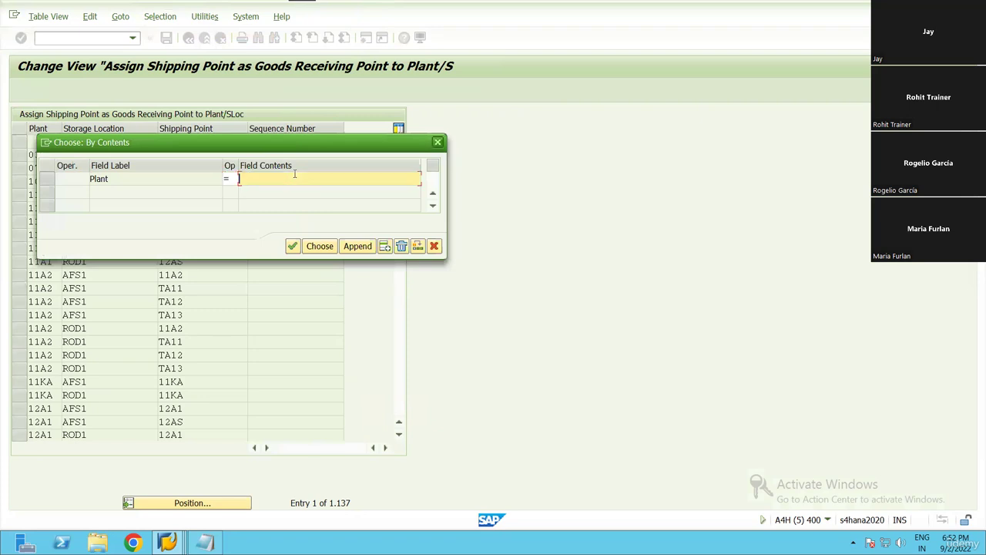
{"action": "type", "text": "pl18"}
{"action": "key", "text": "Return"}
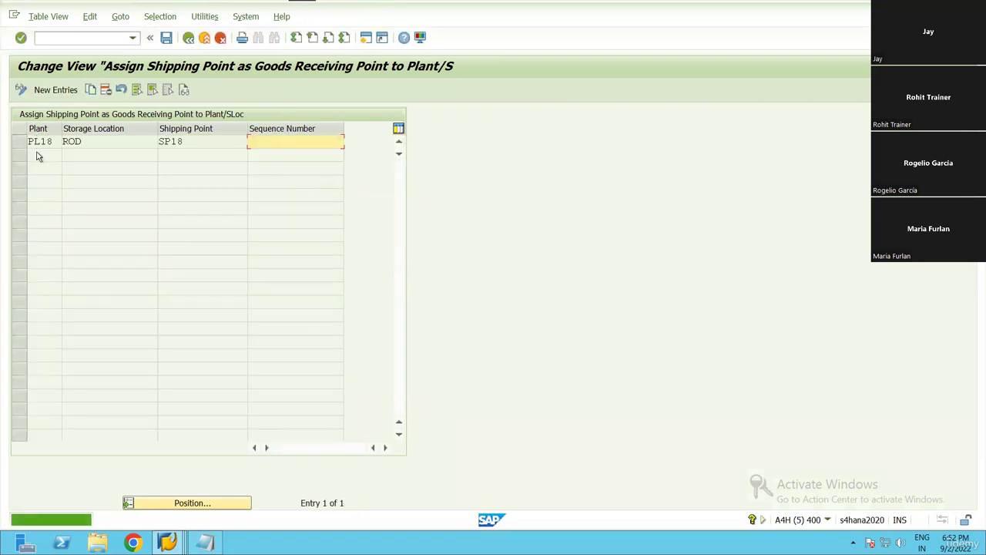
Step: Examine the storage location and shipping point assigned to plant PL18, and return to the IMG structure
{"action": "left_click", "coordinate": [21, 144]}
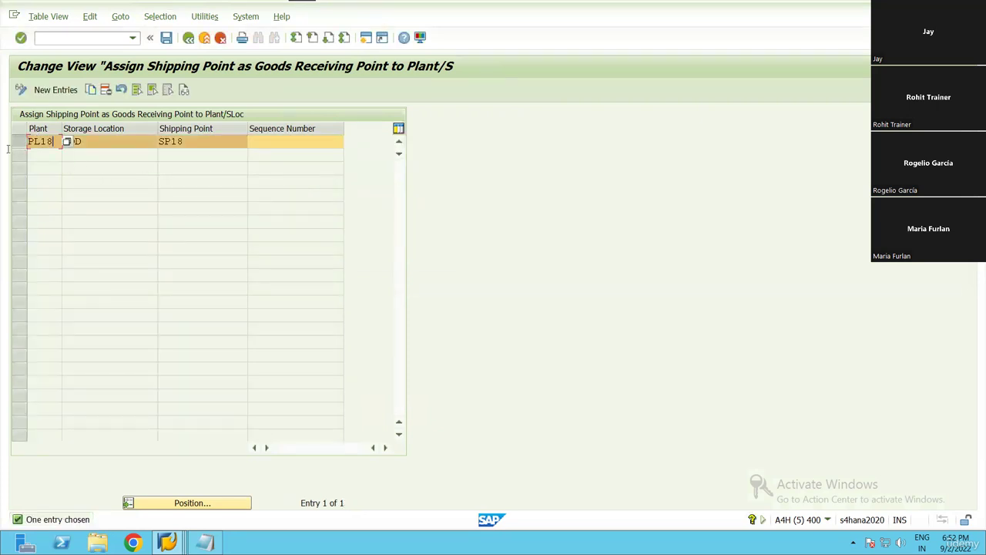
{"action": "left_click", "coordinate": [111, 139]}
{"action": "left_click_drag", "start_coordinate": [61, 141], "coordinate": [93, 141]}
{"action": "left_click", "coordinate": [165, 143]}
{"action": "left_click_drag", "start_coordinate": [184, 143], "coordinate": [156, 146]}
{"action": "left_click", "coordinate": [188, 38]}
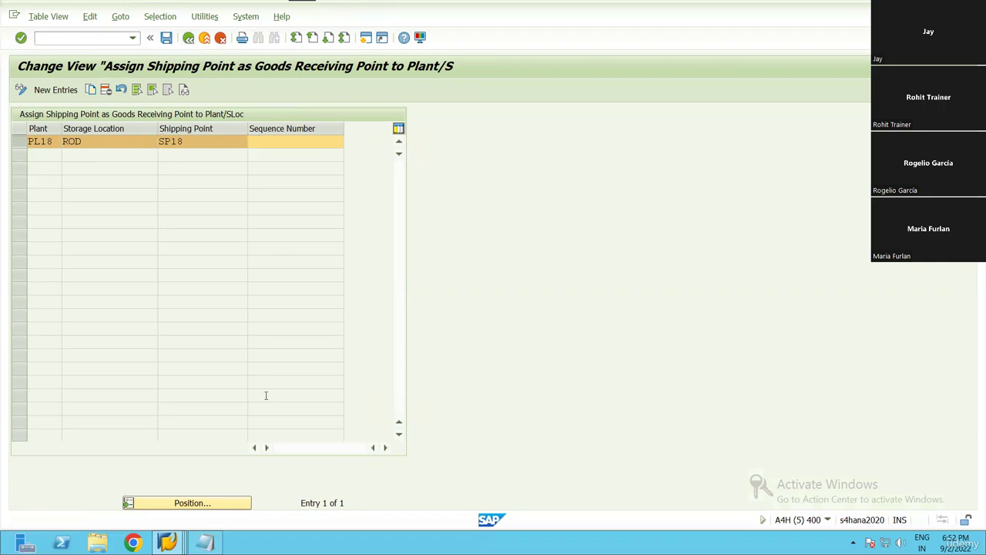
{"action": "left_click", "coordinate": [189, 38]}
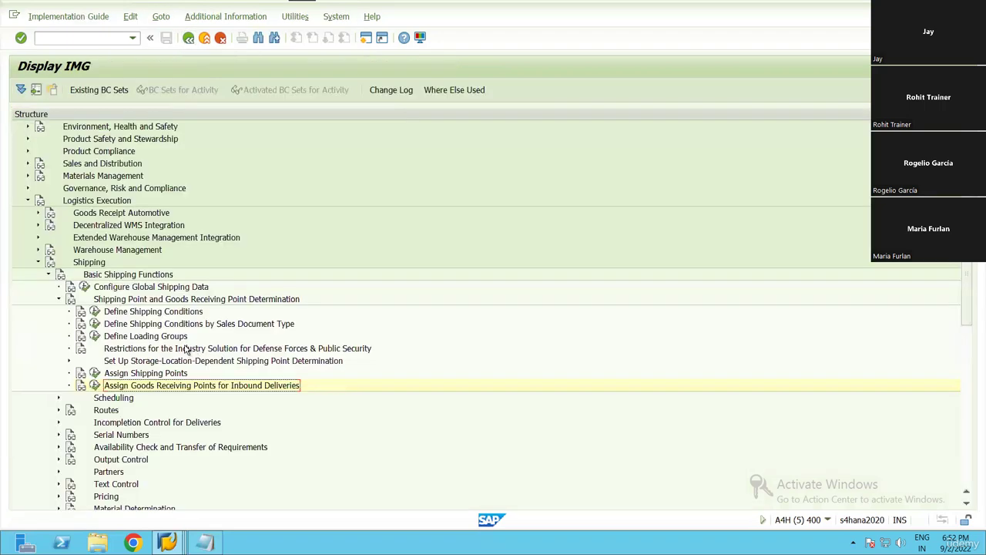
Step: Collapse the expanded shipping point determination, Basic Shipping Functions, Shipping and Logistics Execution nodes in the IMG structure
{"action": "scroll", "coordinate": [204, 347], "scroll_direction": "down", "scroll_amount": 2}
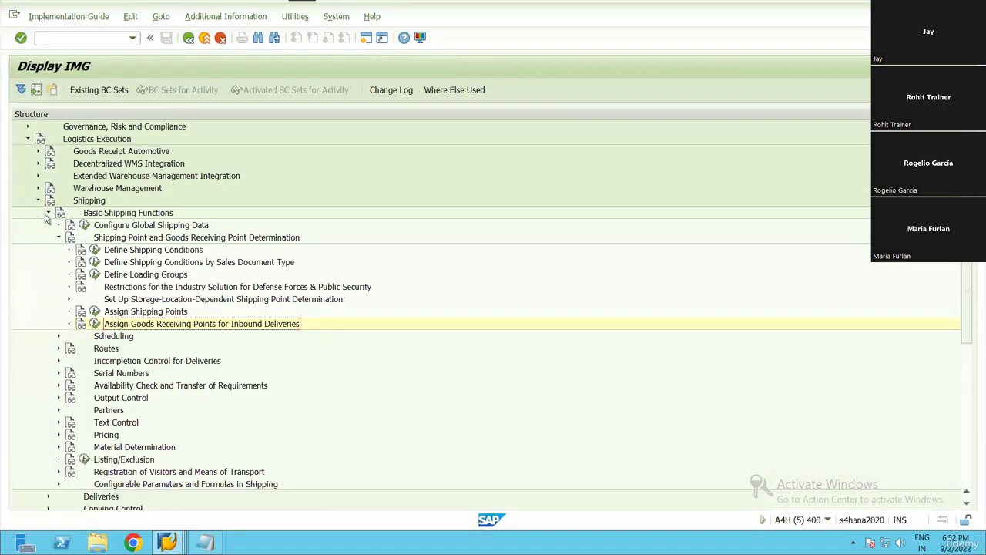
{"action": "left_click", "coordinate": [57, 237]}
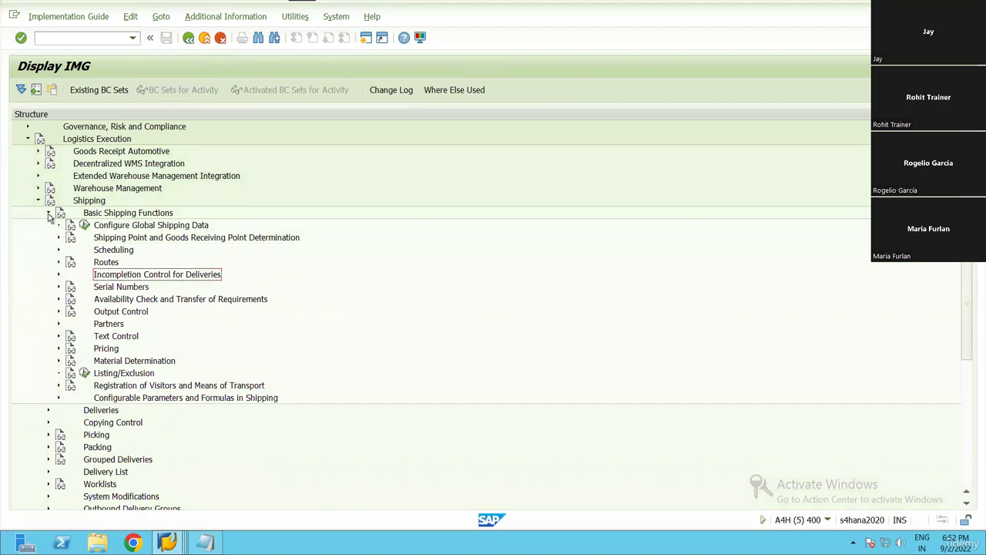
{"action": "left_click", "coordinate": [48, 214]}
{"action": "left_click", "coordinate": [38, 201]}
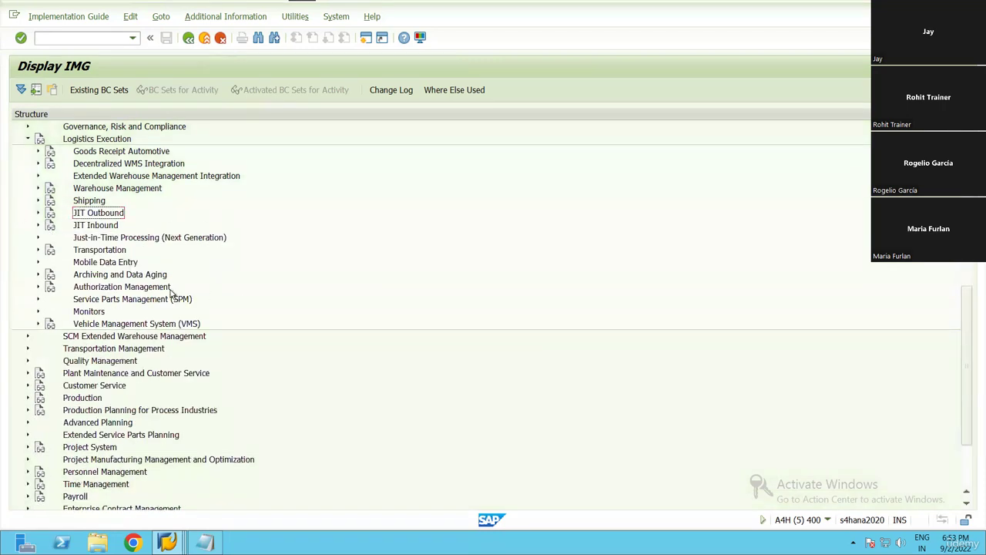
{"action": "scroll", "coordinate": [11, 116], "scroll_direction": "up", "scroll_amount": 1}
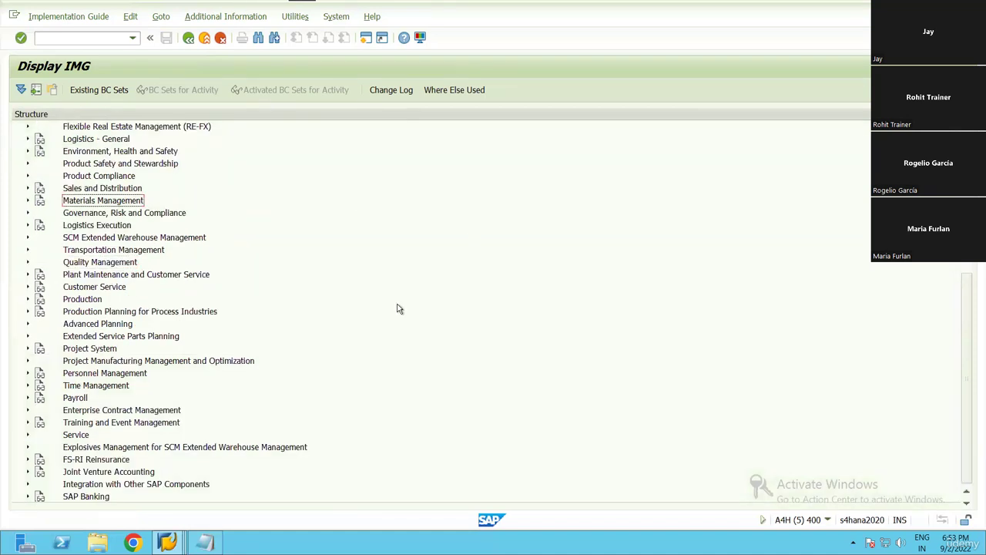
Step: Expand the Integration with Other SAP Components node in the IMG structure
{"action": "left_click", "coordinate": [121, 374]}
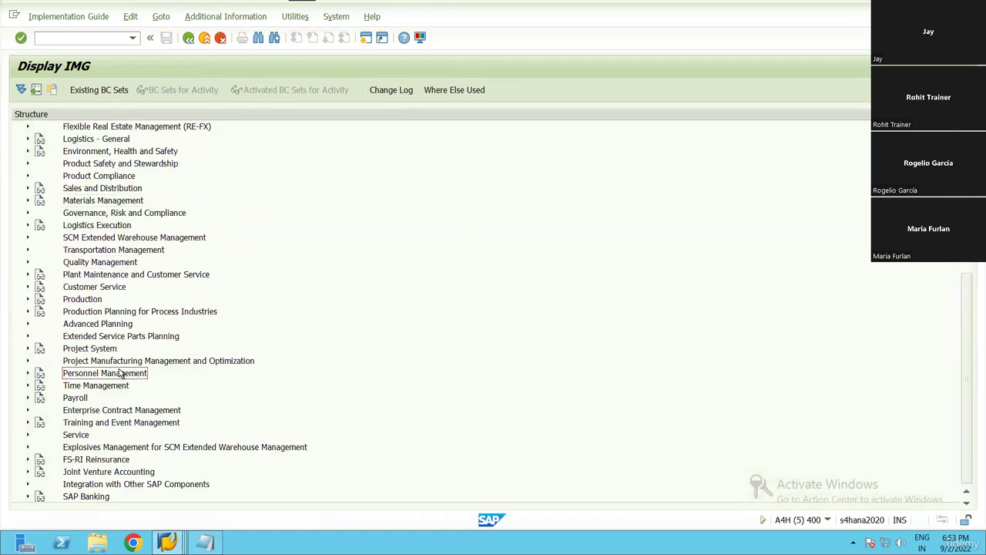
{"action": "key", "text": "Up"}
{"action": "key", "text": "Up"}
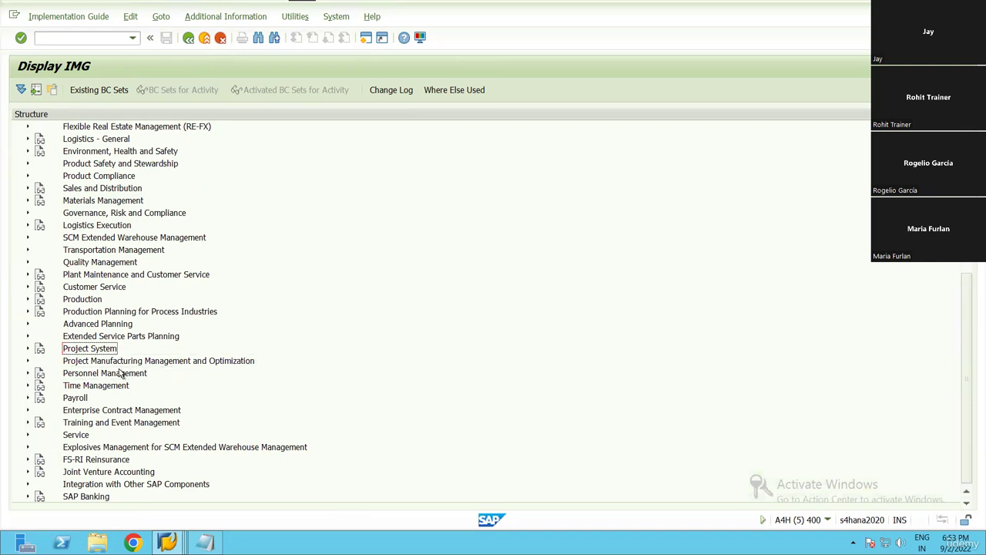
{"action": "key", "text": "Down"}
{"action": "key", "text": "Down"}
{"action": "key", "text": "Down"}
{"action": "key", "text": "Down"}
{"action": "key", "text": "Down"}
{"action": "key", "text": "Down"}
{"action": "key", "text": "Down"}
{"action": "key", "text": "Up"}
{"action": "key", "text": "Up"}
{"action": "key", "text": "Up"}
{"action": "key", "text": "Up"}
{"action": "key", "text": "Up"}
{"action": "key", "text": "Up"}
{"action": "key", "text": "Down"}
{"action": "key", "text": "Down"}
{"action": "key", "text": "Down"}
{"action": "key", "text": "Down"}
{"action": "key", "text": "Down"}
{"action": "key", "text": "Down"}
{"action": "key", "text": "Down"}
{"action": "key", "text": "Down"}
{"action": "key", "text": "Down"}
{"action": "key", "text": "Down"}
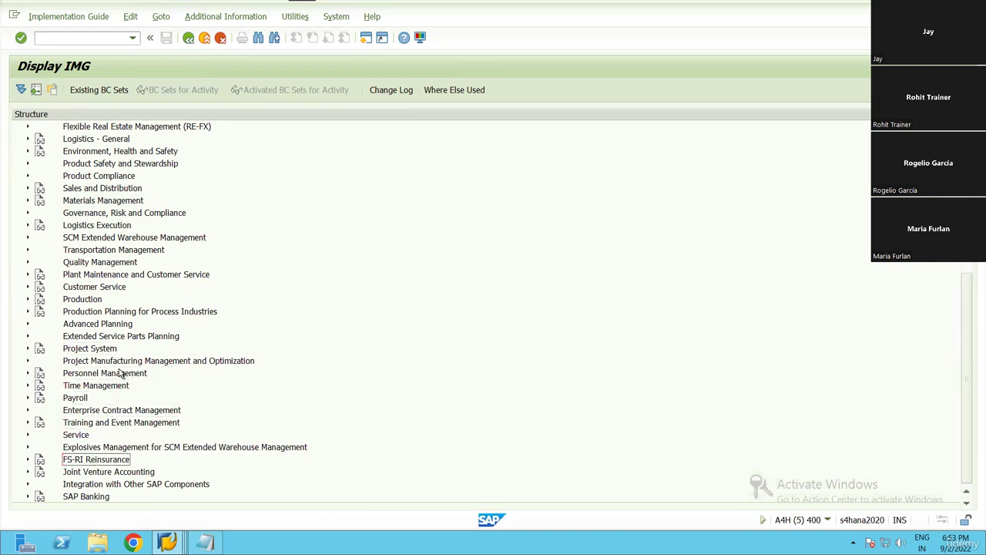
{"action": "key", "text": "Right"}
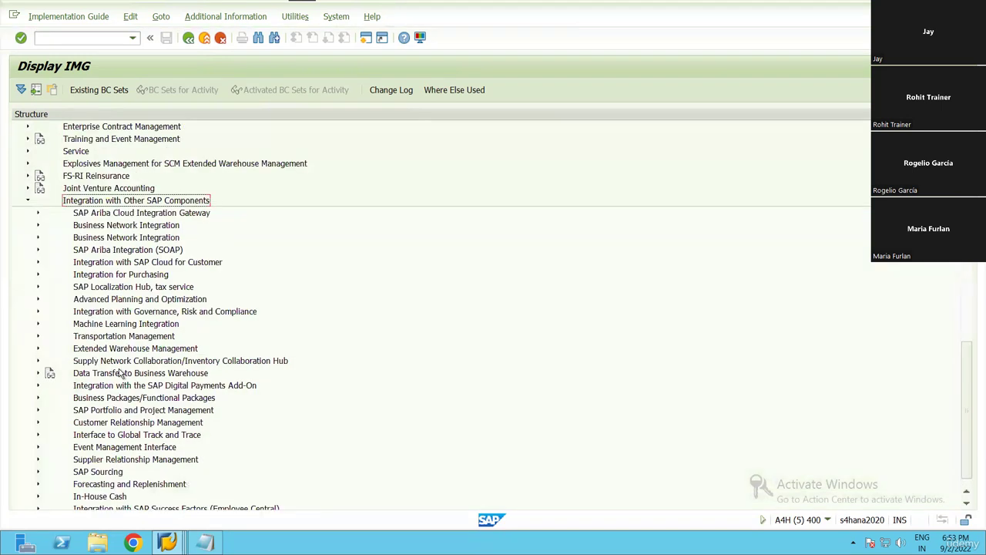
Step: Expand Extended Warehouse Management under Integration with Other SAP Components
{"action": "key", "text": "Down"}
{"action": "key", "text": "Down"}
{"action": "key", "text": "Down"}
{"action": "key", "text": "Down"}
{"action": "key", "text": "Down"}
{"action": "key", "text": "Down"}
{"action": "key", "text": "Down"}
{"action": "key", "text": "Down"}
{"action": "key", "text": "Down"}
{"action": "key", "text": "Down"}
{"action": "key", "text": "Down"}
{"action": "key", "text": "Down"}
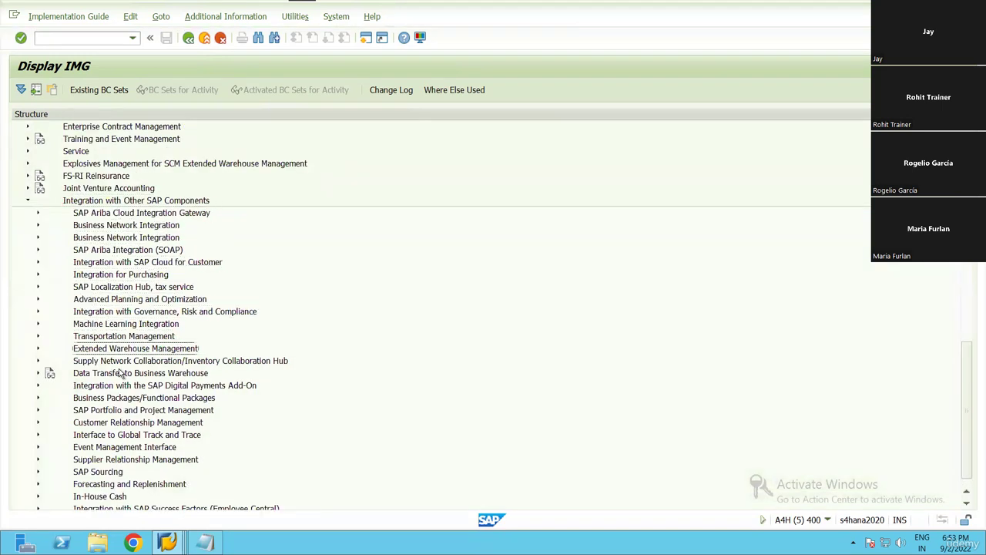
{"action": "key", "text": "Right"}
Step: Expand Basic Settings for EWM Linkage and open the Extended Warehouse Management system overview
{"action": "key", "text": "Down"}
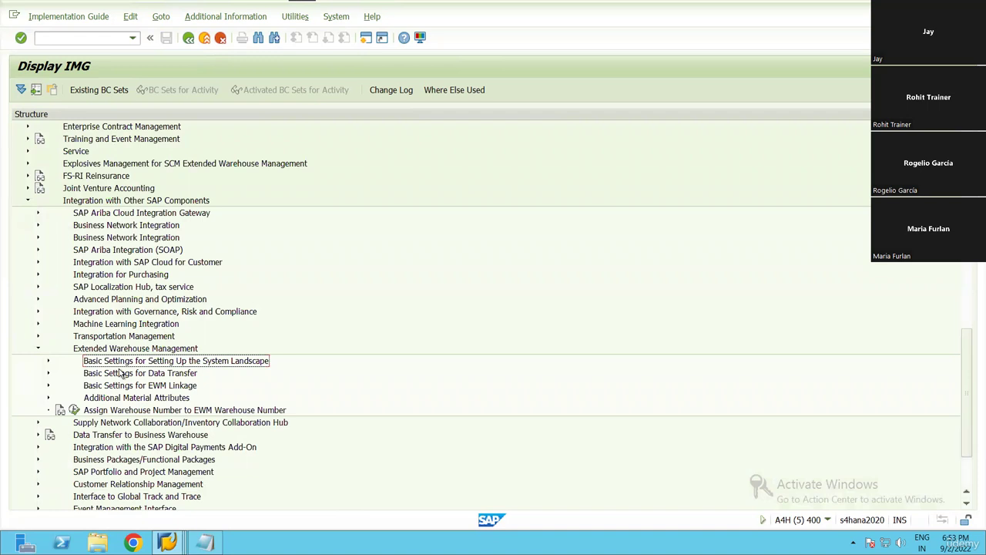
{"action": "key", "text": "Down"}
{"action": "key", "text": "Down"}
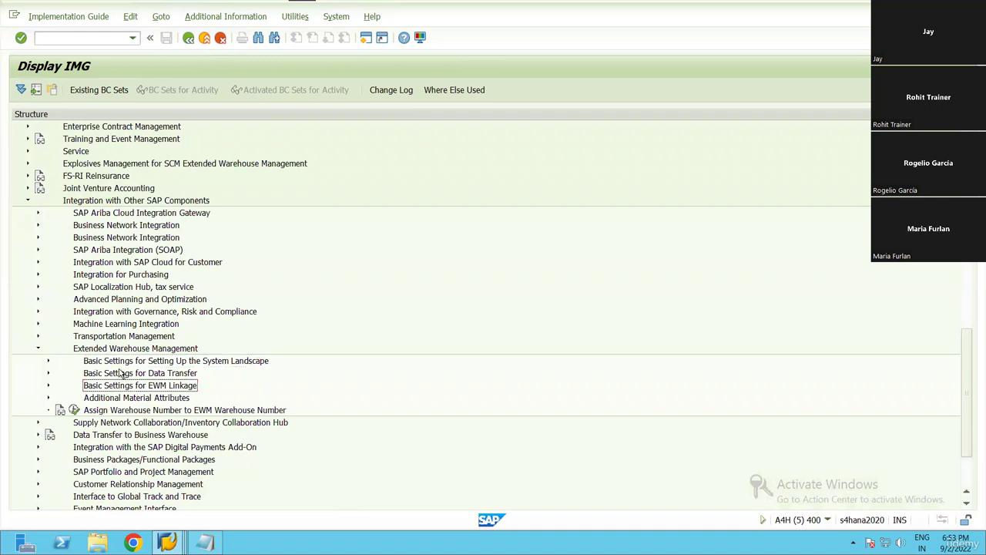
{"action": "key", "text": "Right"}
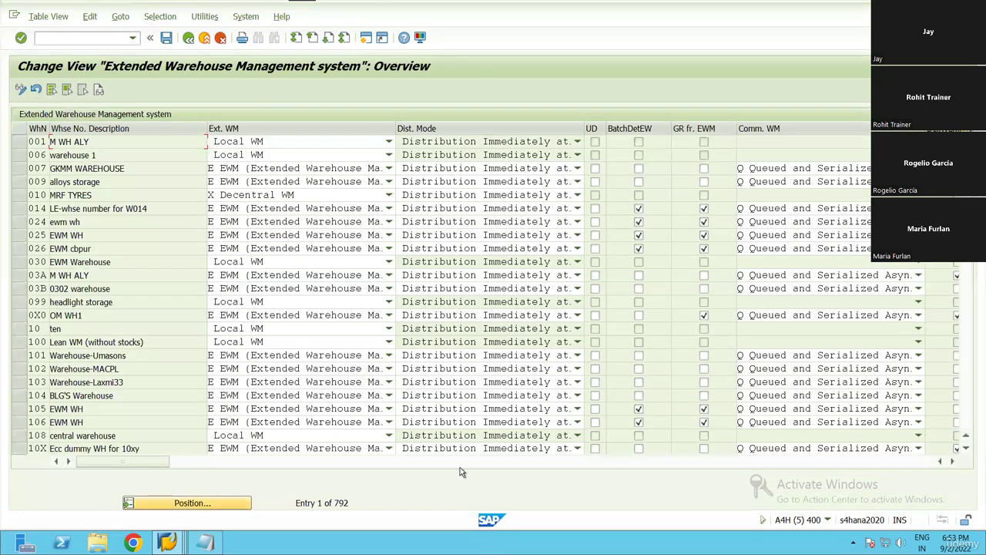
Step: Position the Extended Warehouse Management system list at warehouse number W18
{"action": "left_click", "coordinate": [168, 504]}
{"action": "type", "text": "w18"}
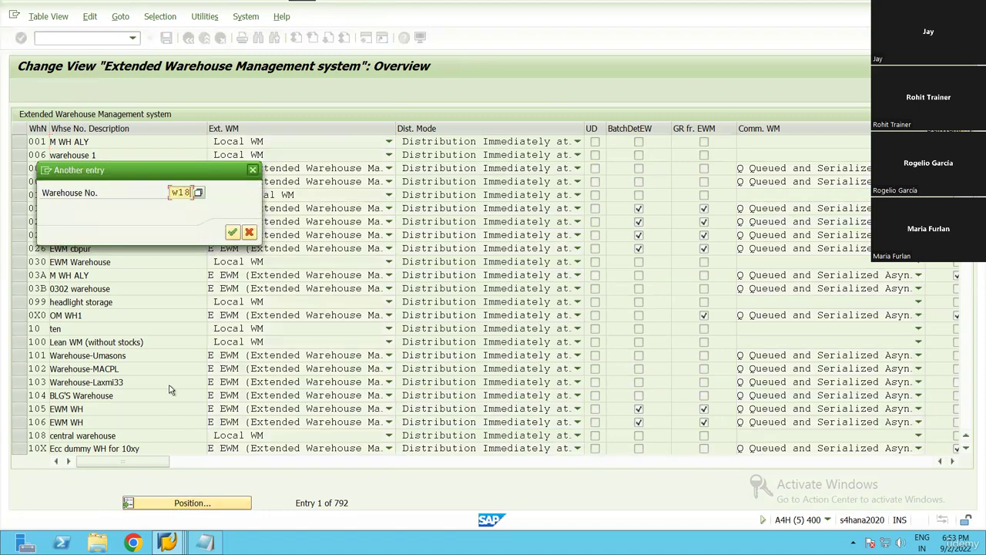
{"action": "key", "text": "Return"}
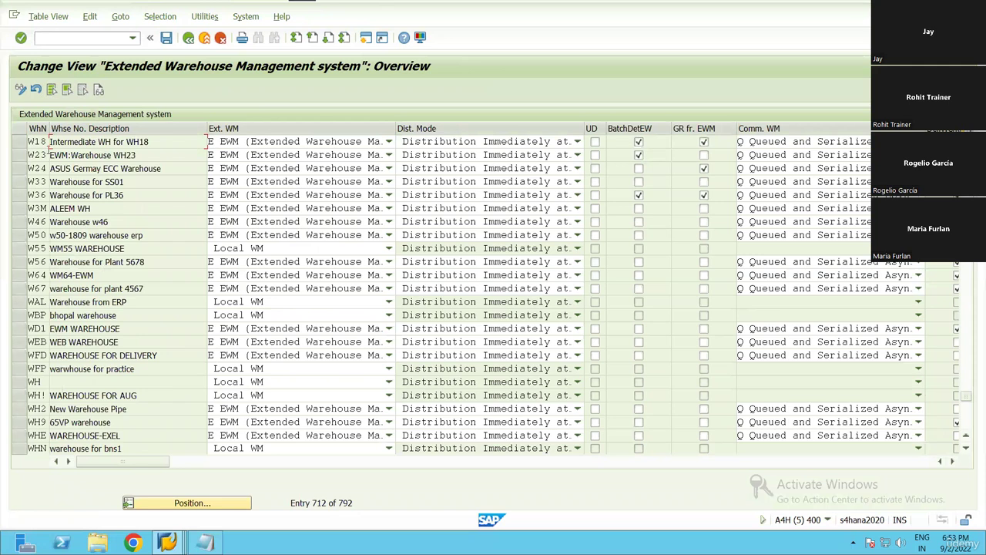
Step: Examine the external WM and distribution mode options available for warehouse W18
{"action": "left_click", "coordinate": [41, 142]}
{"action": "left_click", "coordinate": [309, 142]}
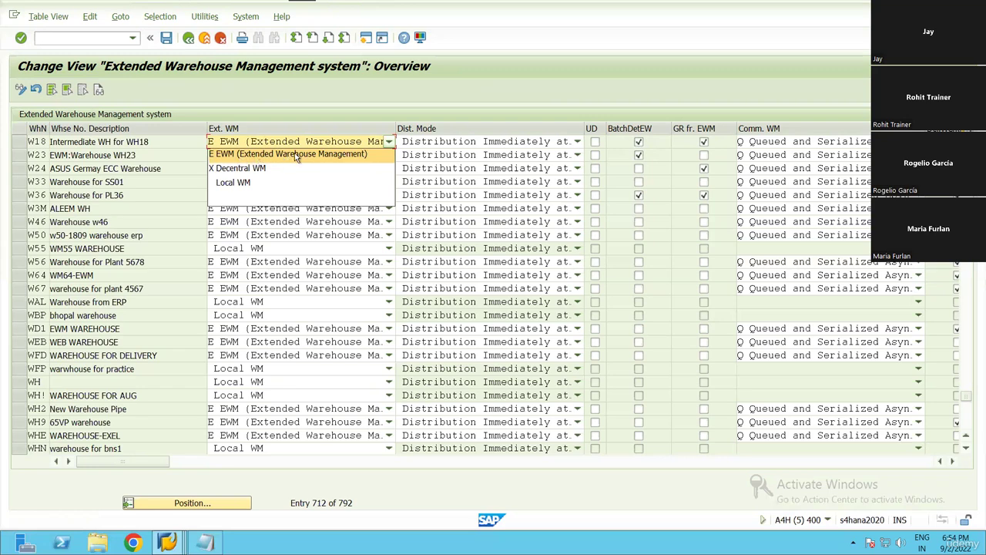
{"action": "left_click", "coordinate": [332, 143]}
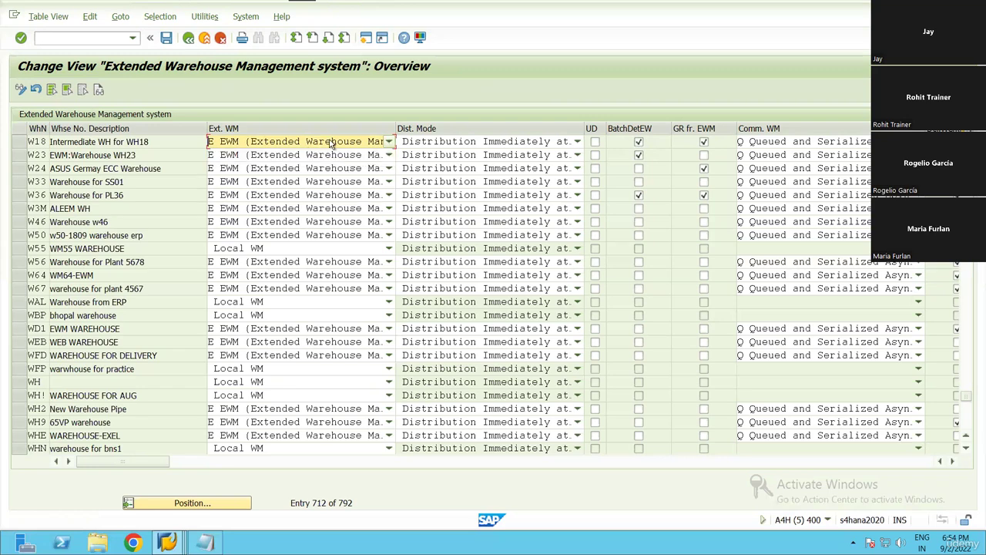
{"action": "left_click", "coordinate": [435, 143]}
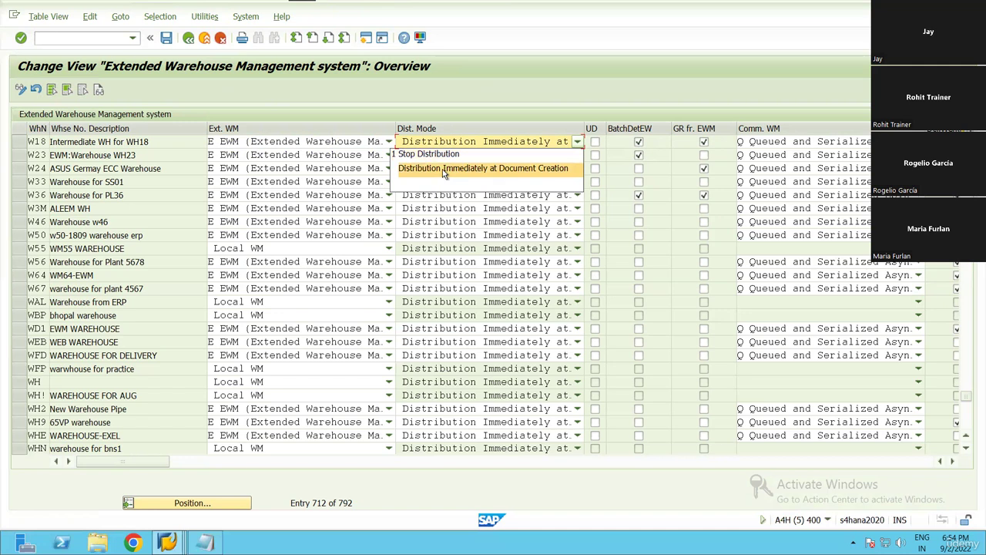
Step: Start transaction VL06O in a new session and open the outbound delivery selection for distribution
{"action": "left_click", "coordinate": [55, 36]}
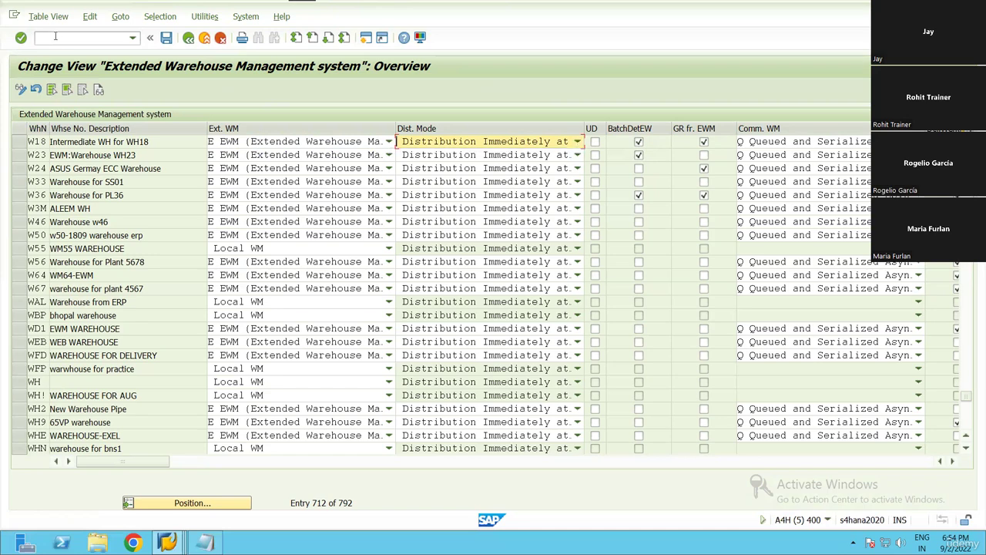
{"action": "left_click", "coordinate": [62, 38]}
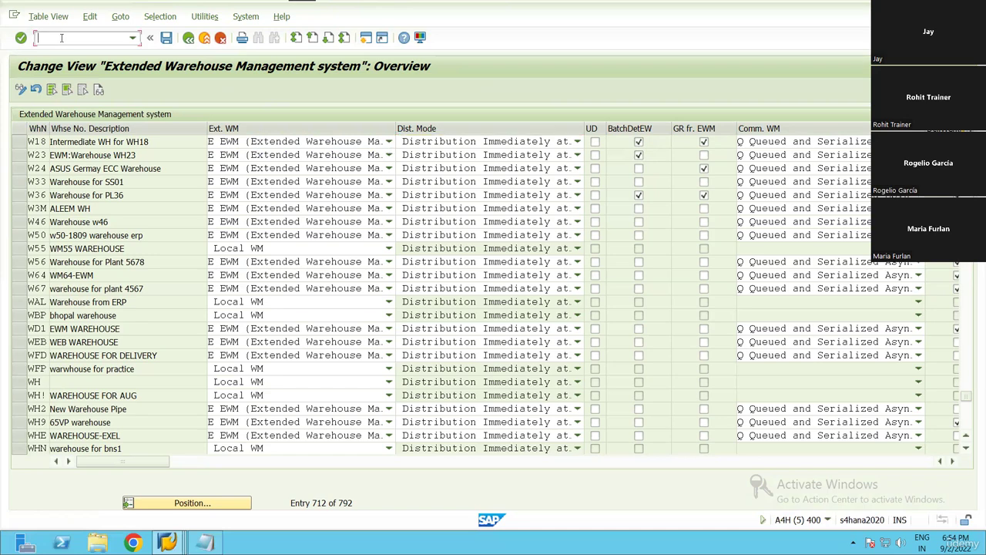
{"action": "type", "text": "/ovl"}
{"action": "type", "text": "060"}
{"action": "key", "text": "Return"}
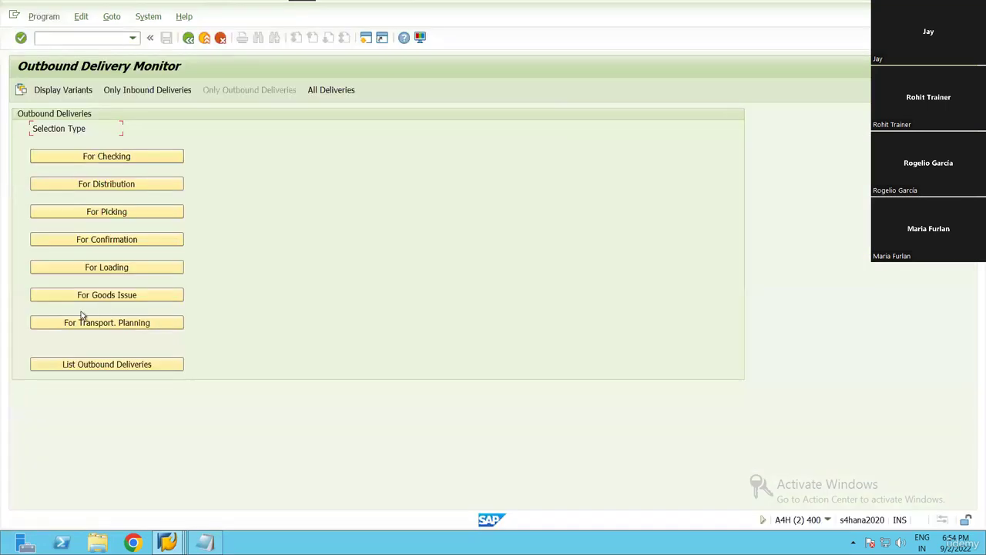
{"action": "left_click", "coordinate": [122, 187]}
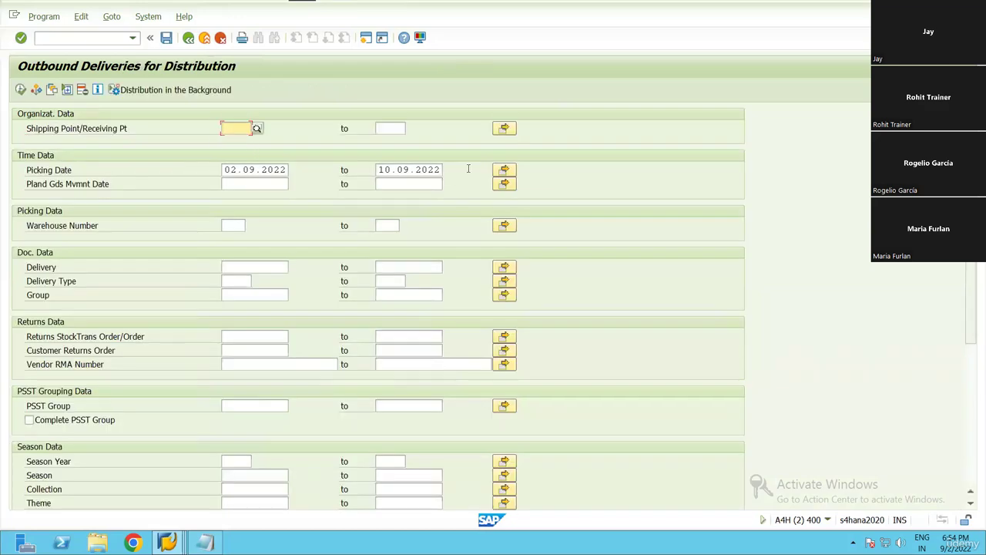
Step: Compare warehouse W18's distribution mode options with the background distribution function in the outbound deliveries session
{"action": "key", "text": "alt+Tab"}
{"action": "left_click", "coordinate": [484, 146]}
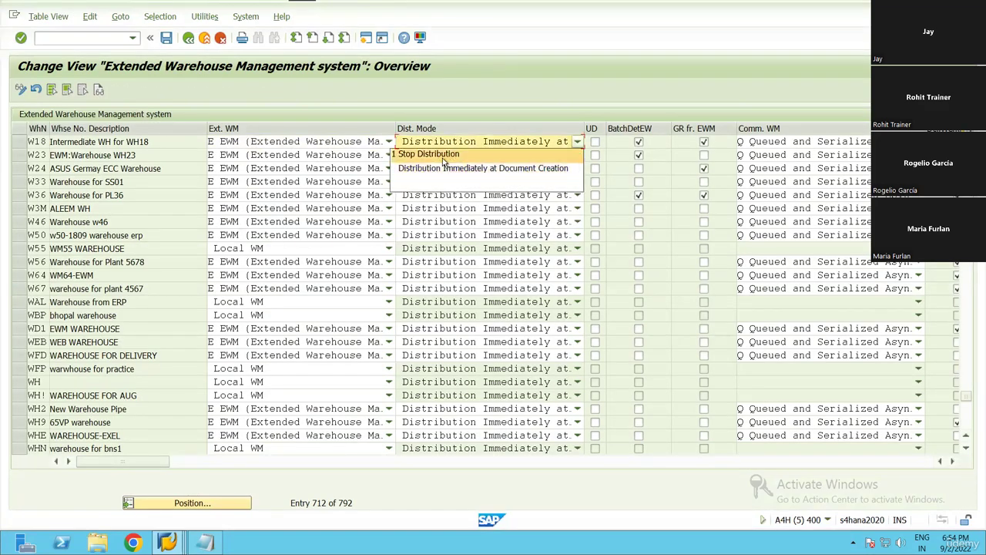
{"action": "key", "text": "alt+Tab"}
{"action": "left_click", "coordinate": [248, 128]}
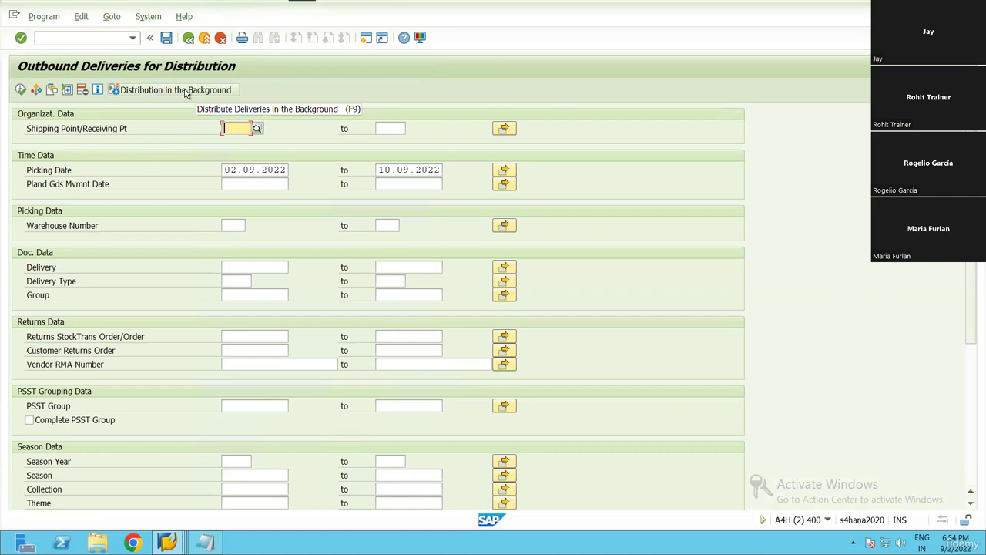
{"action": "key", "text": "alt+Tab"}
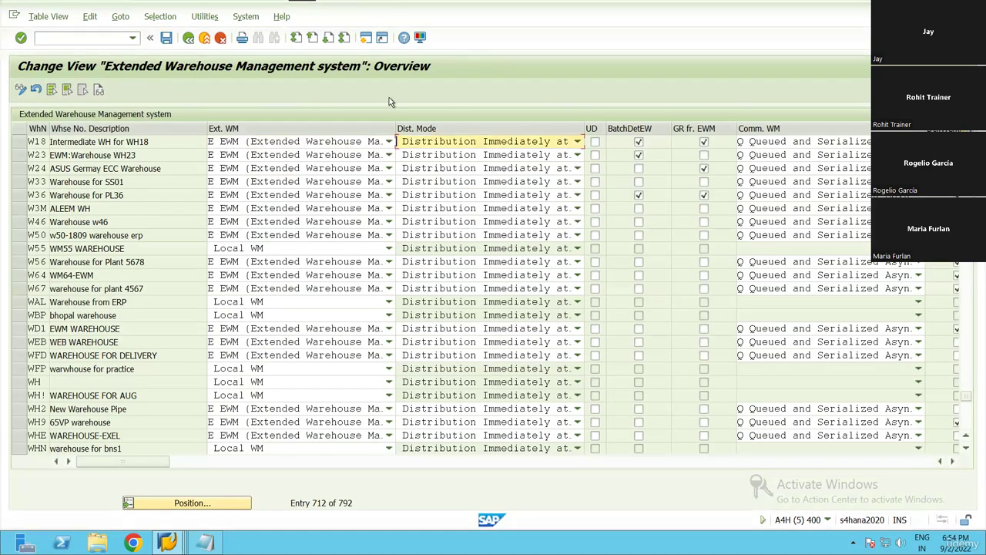
{"action": "left_click", "coordinate": [478, 142]}
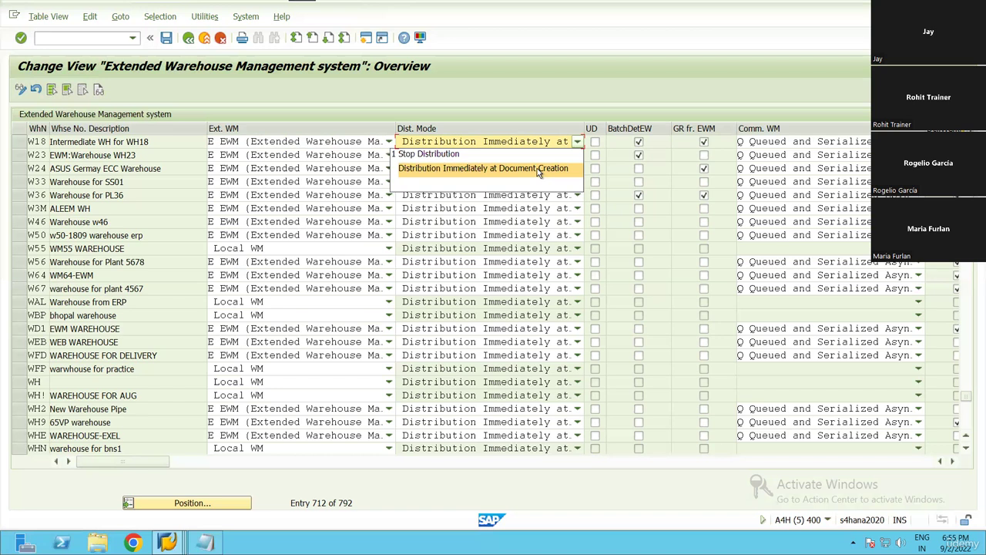
Step: Widen the warehouse number column and review the external WM and distribution mode options for warehouse W18
{"action": "left_click", "coordinate": [47, 143]}
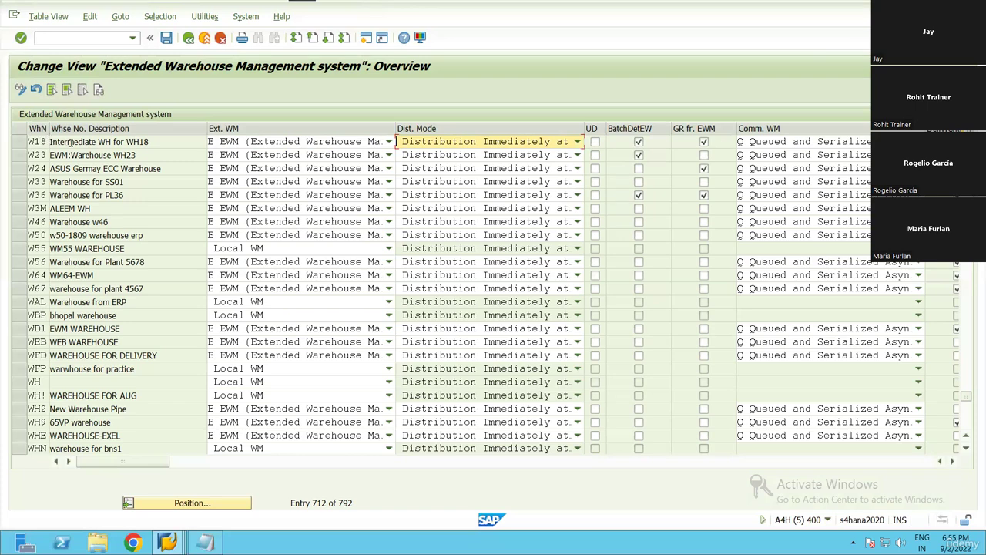
{"action": "left_click_drag", "start_coordinate": [71, 141], "coordinate": [70, 142]}
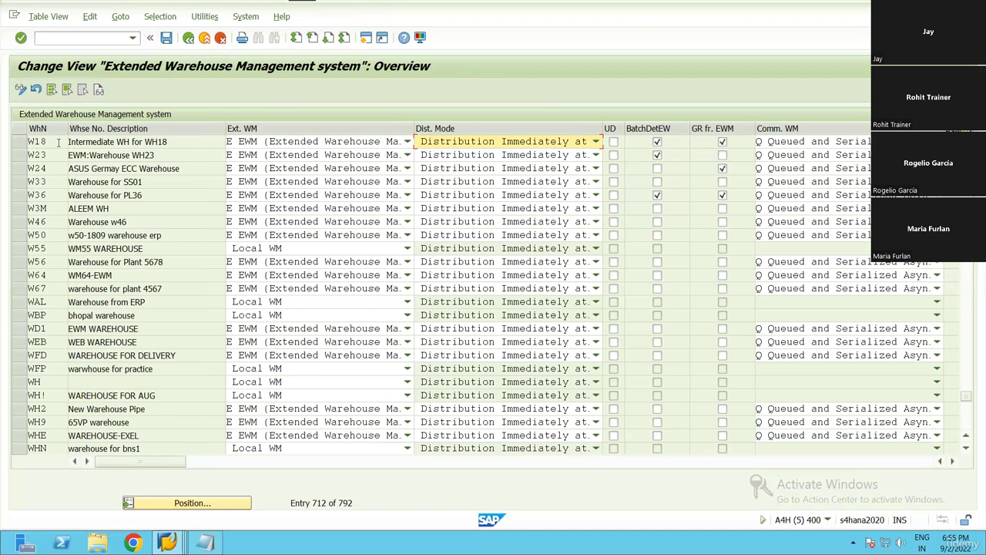
{"action": "left_click", "coordinate": [57, 144]}
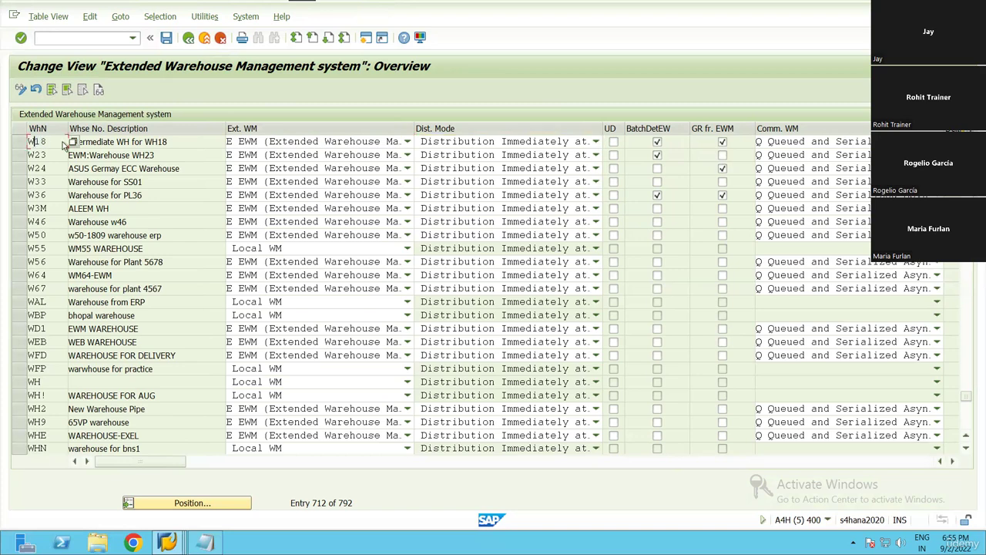
{"action": "left_click", "coordinate": [302, 141]}
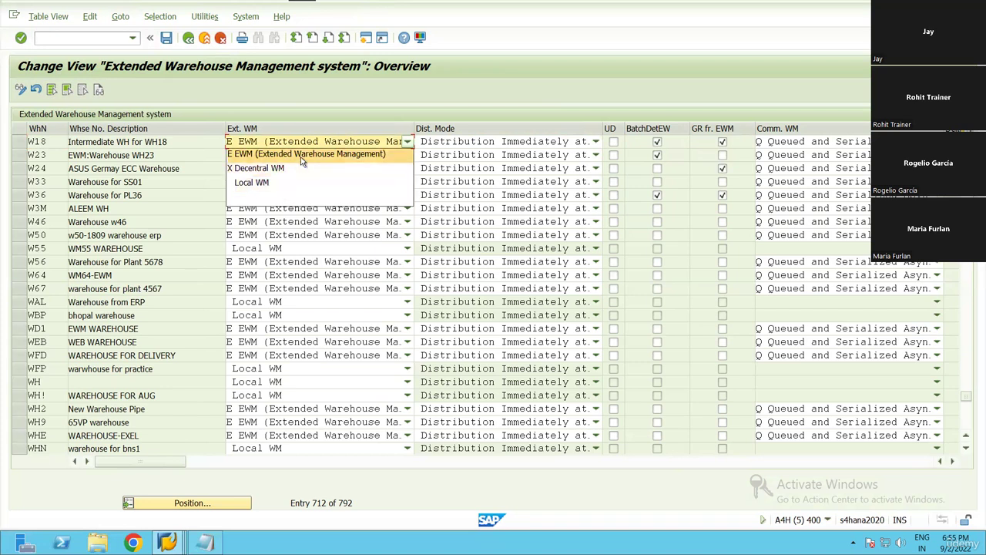
{"action": "left_click", "coordinate": [301, 154]}
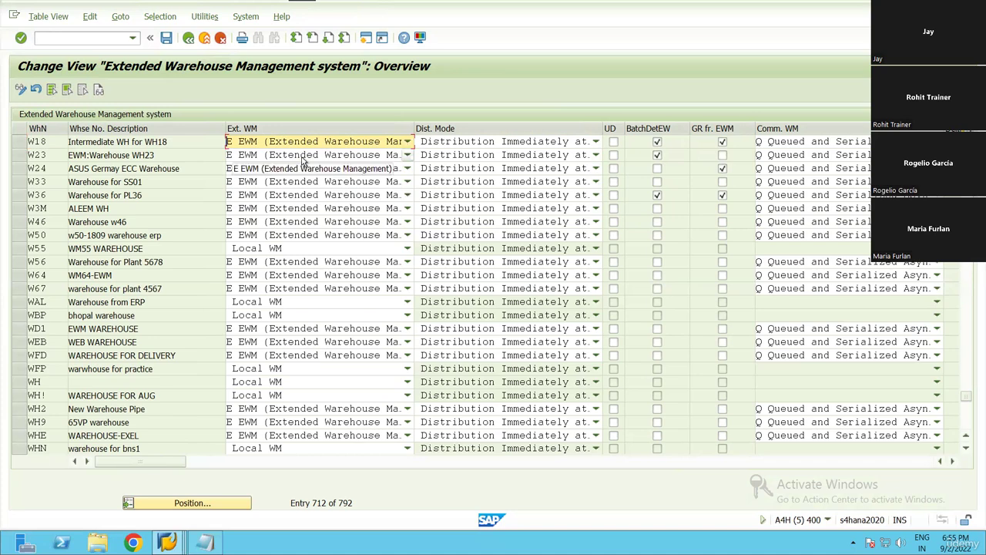
{"action": "left_click", "coordinate": [479, 143]}
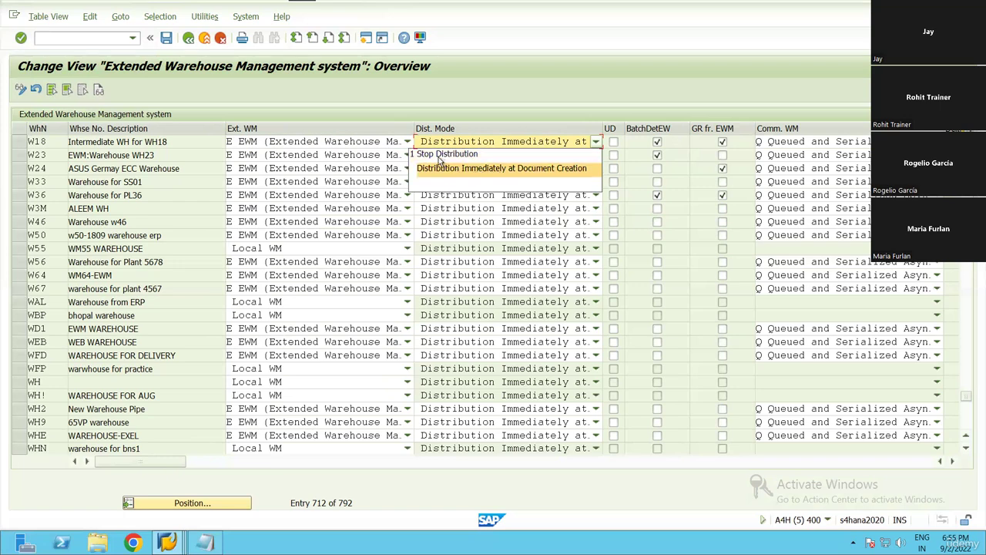
{"action": "left_click", "coordinate": [457, 168]}
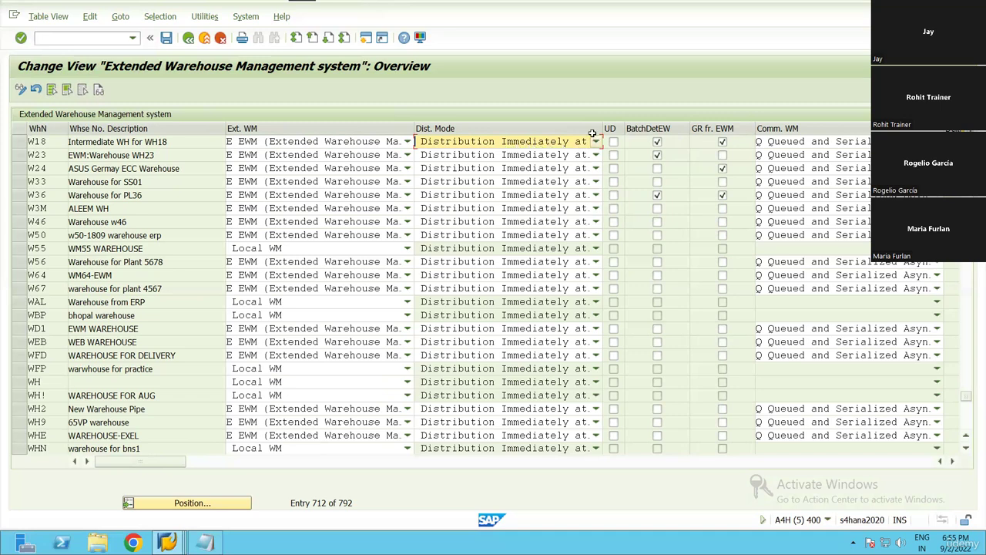
Step: Widen the UD column and examine the WM communication options available for warehouse W18
{"action": "left_click_drag", "start_coordinate": [623, 127], "coordinate": [667, 131]}
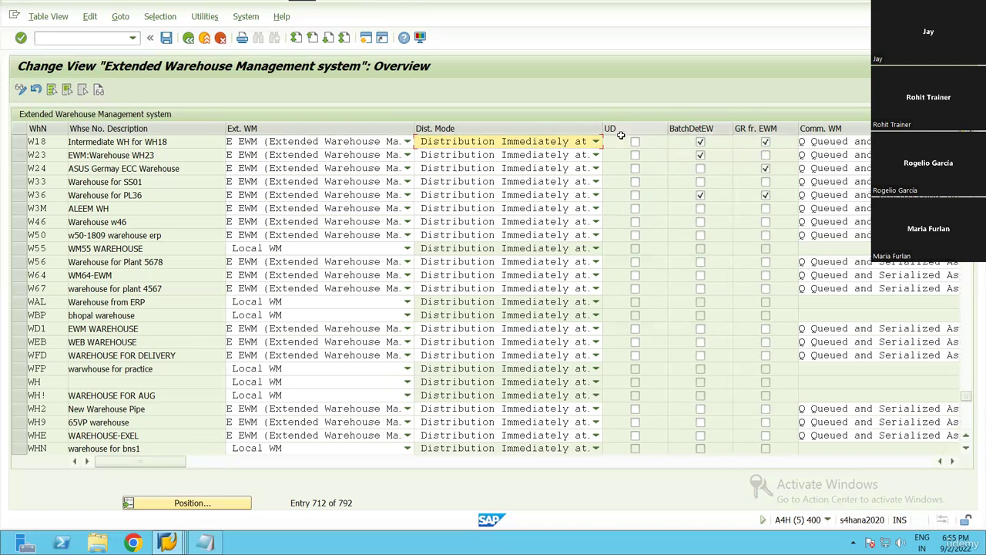
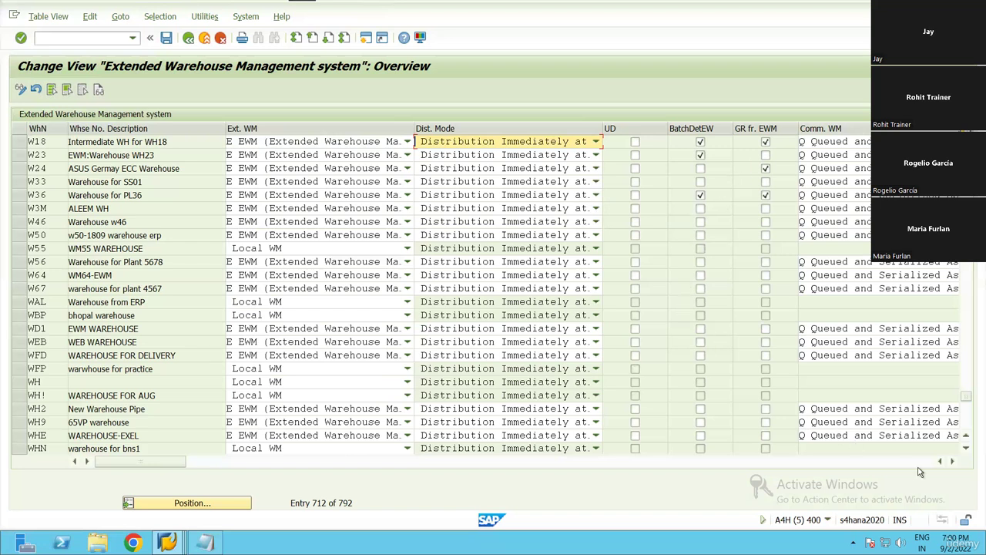
{"action": "left_click", "coordinate": [952, 460]}
{"action": "left_click", "coordinate": [952, 461]}
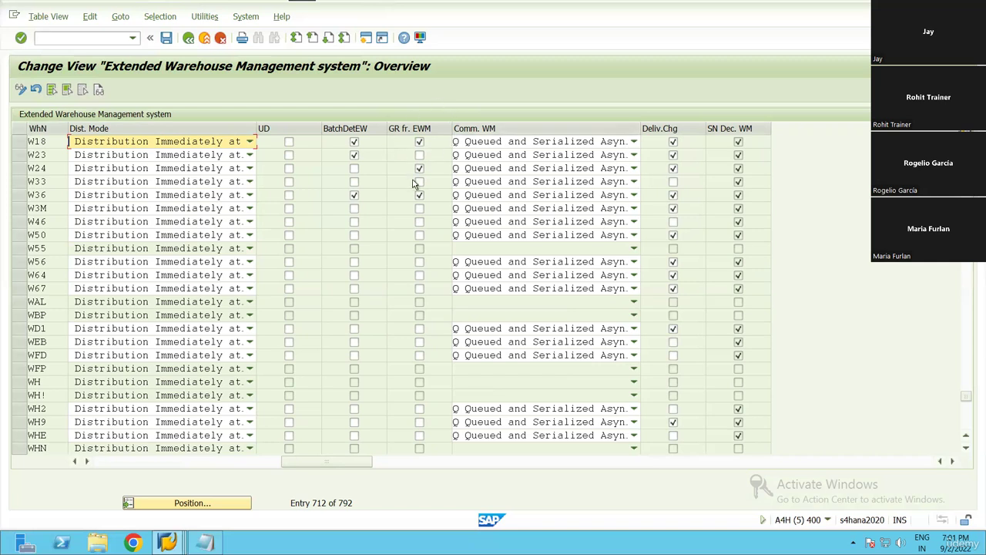
{"action": "left_click", "coordinate": [512, 143]}
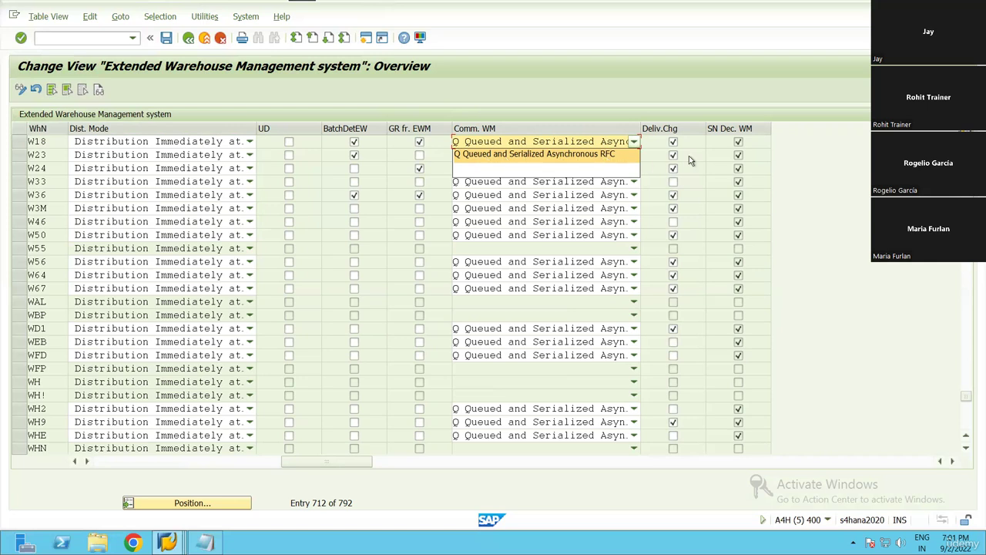
{"action": "left_click", "coordinate": [316, 195]}
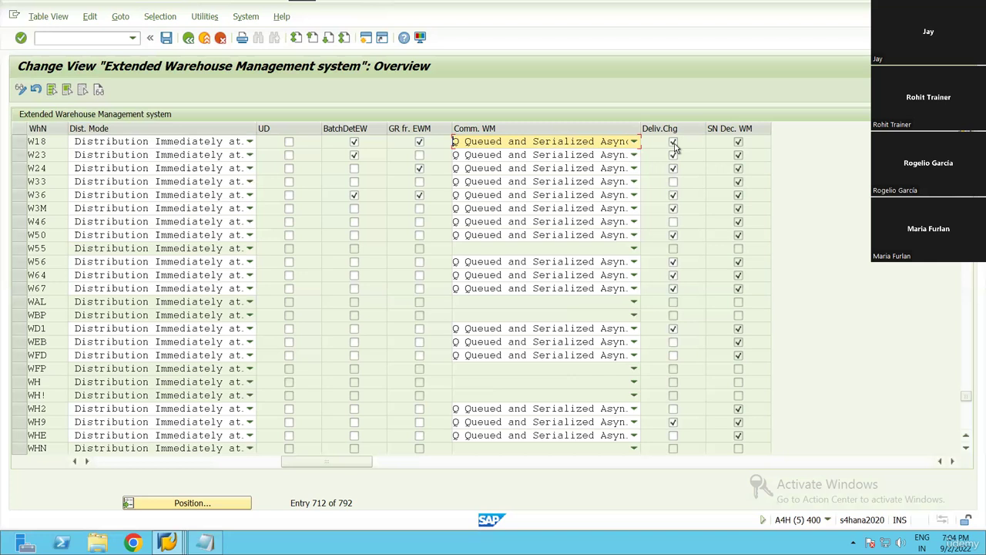
Step: Review warehouse W18's row back to its description column, and return to the customizing structure
{"action": "left_click", "coordinate": [29, 142]}
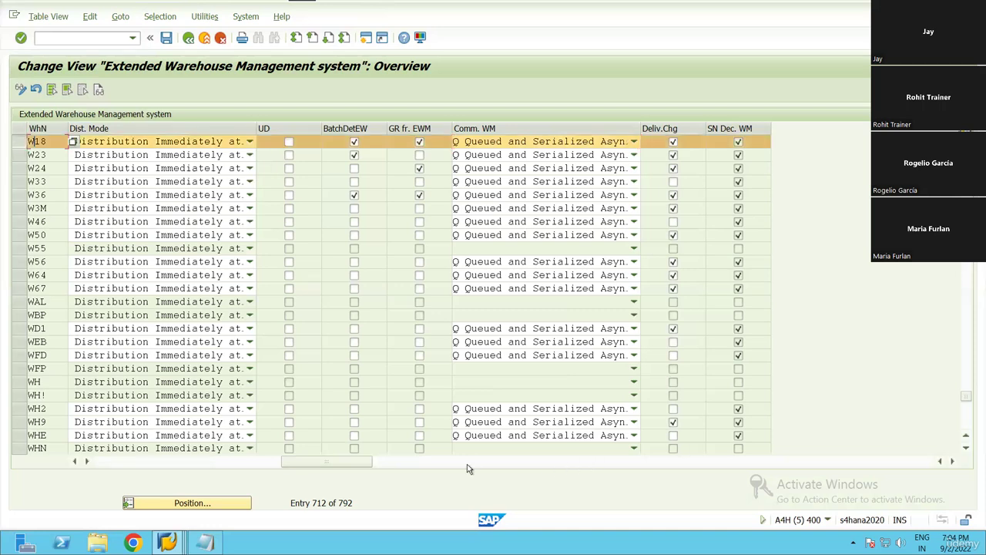
{"action": "left_click", "coordinate": [235, 462]}
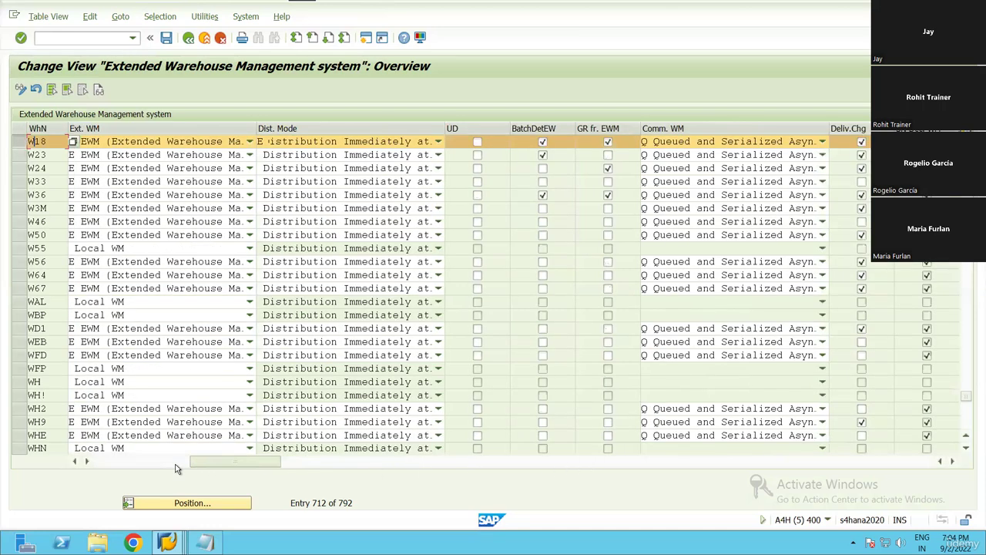
{"action": "left_click", "coordinate": [175, 464]}
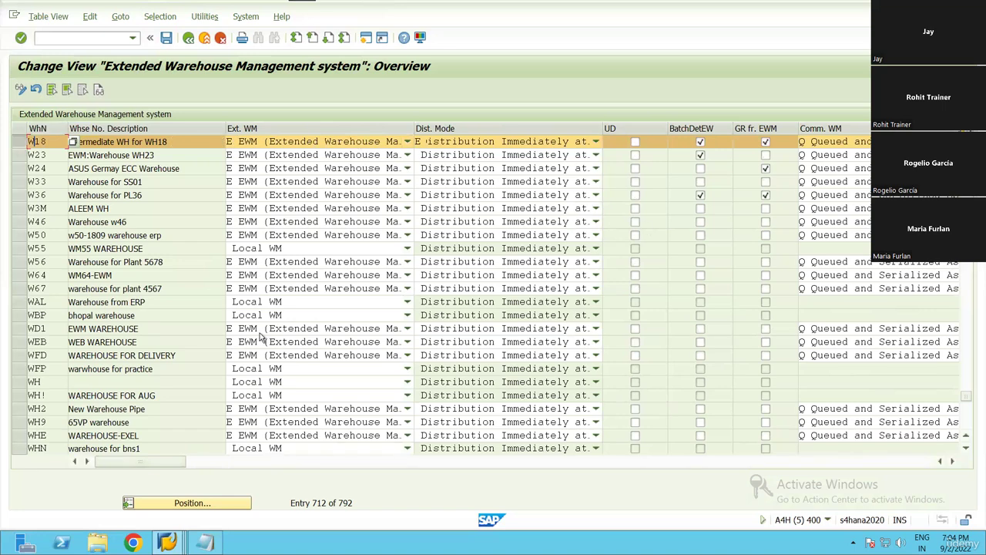
{"action": "left_click", "coordinate": [188, 38]}
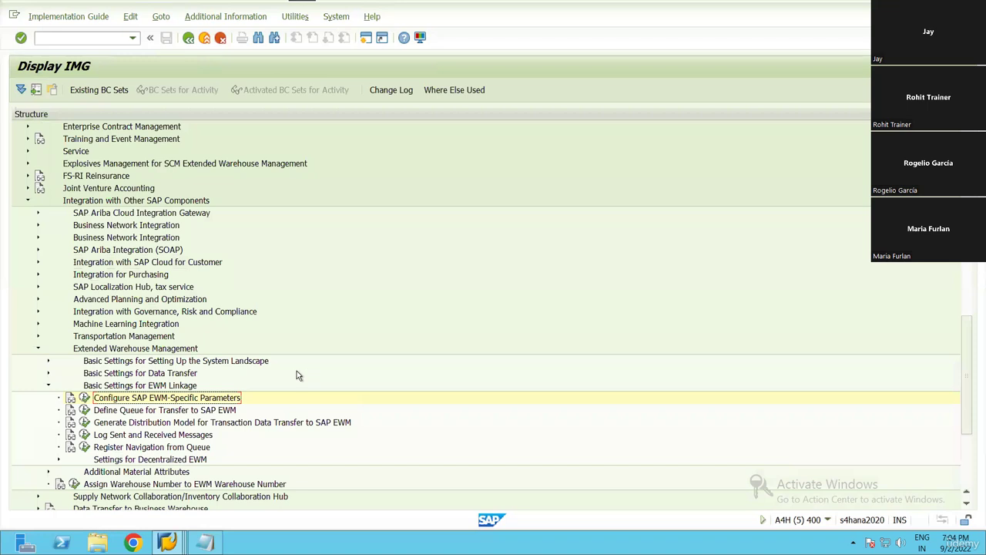
Step: Reopen Configure SAP EWM-Specific Parameters and examine the WM communication options for warehouse 007
{"action": "scroll", "coordinate": [299, 375], "scroll_direction": "down", "scroll_amount": 1}
{"action": "scroll", "coordinate": [171, 379], "scroll_direction": "down", "scroll_amount": 1}
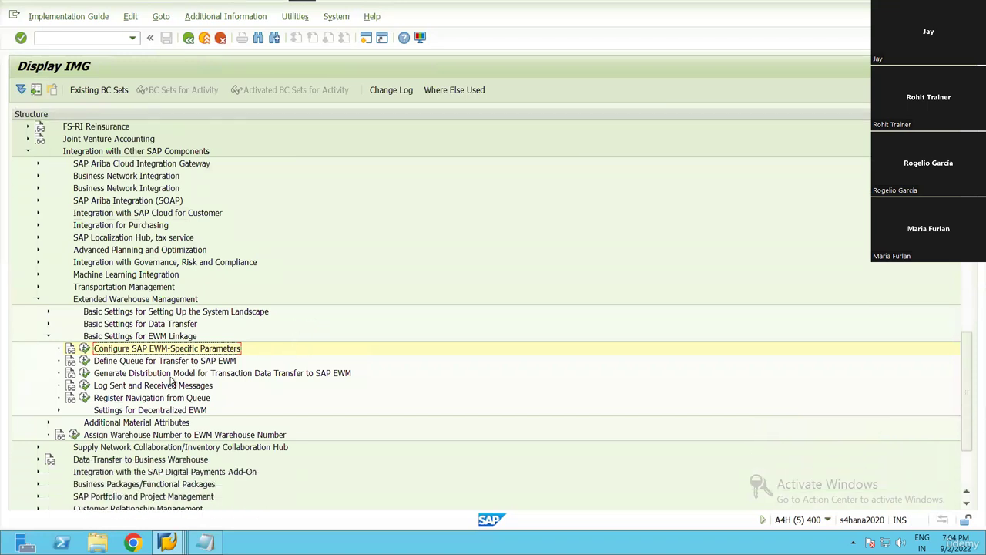
{"action": "left_click", "coordinate": [173, 373]}
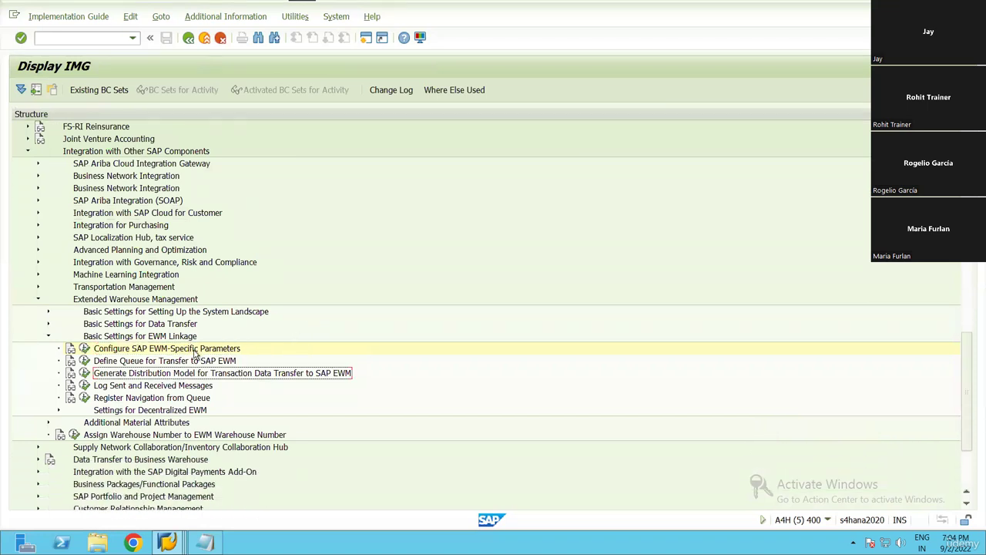
{"action": "left_click", "coordinate": [84, 349]}
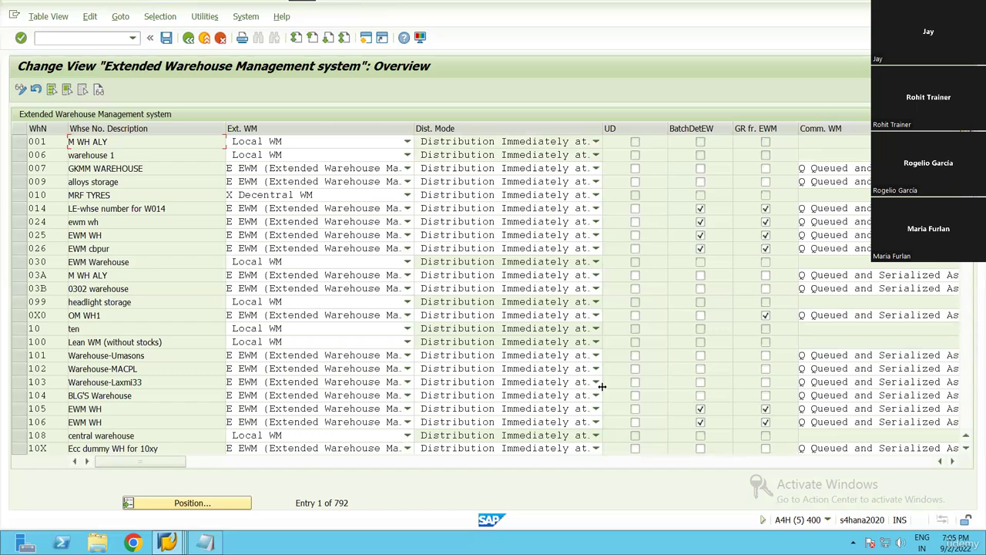
{"action": "left_click", "coordinate": [655, 466]}
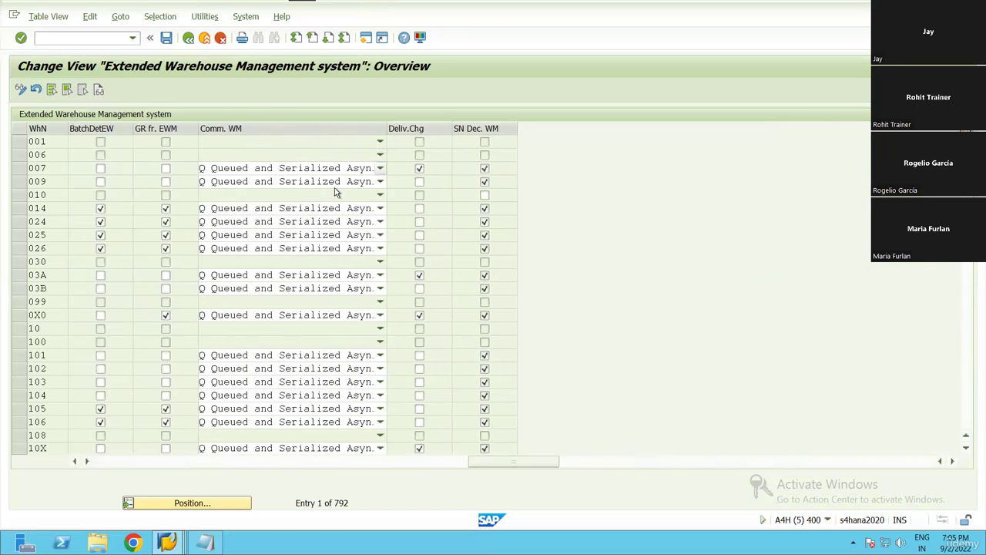
{"action": "left_click", "coordinate": [339, 171]}
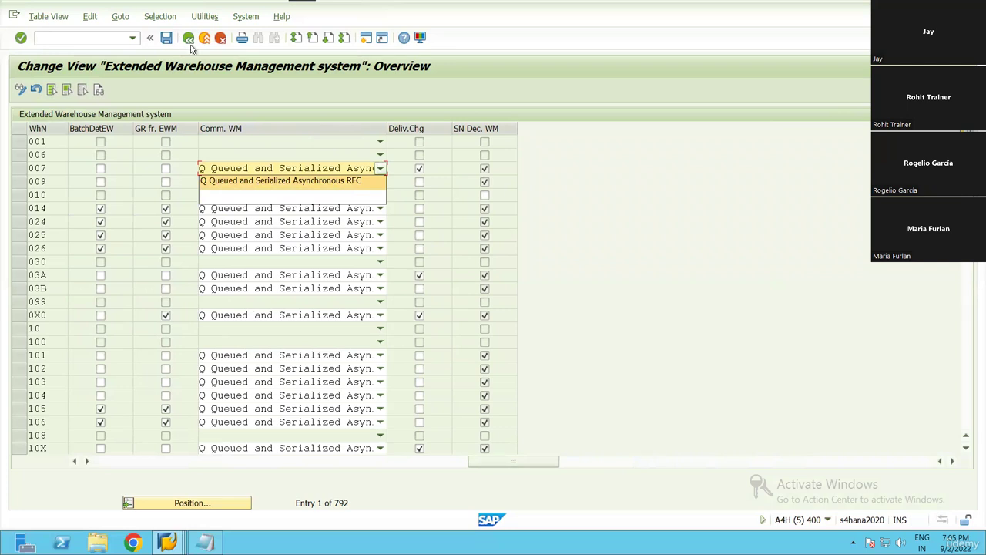
{"action": "left_click", "coordinate": [239, 153]}
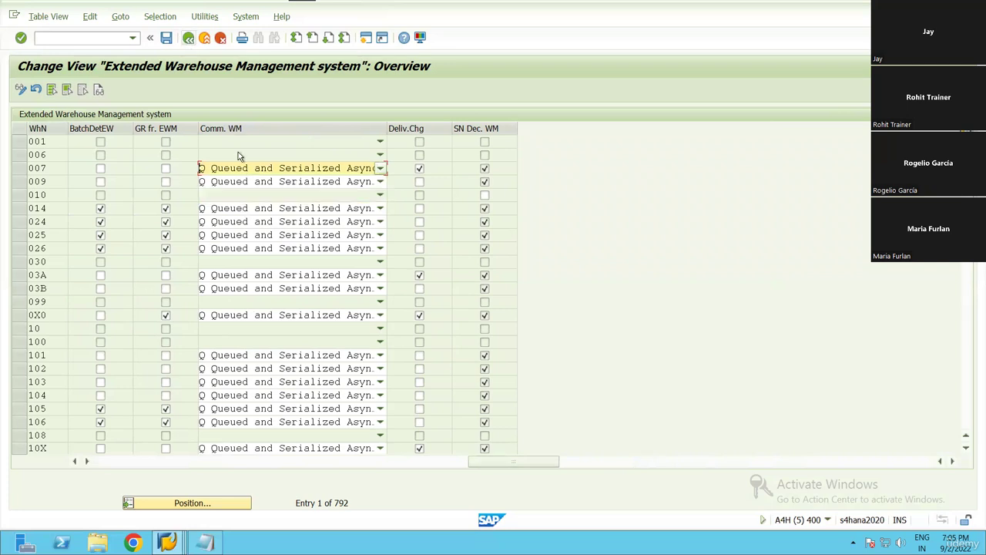
{"action": "left_click", "coordinate": [283, 171]}
{"action": "left_click", "coordinate": [284, 171]}
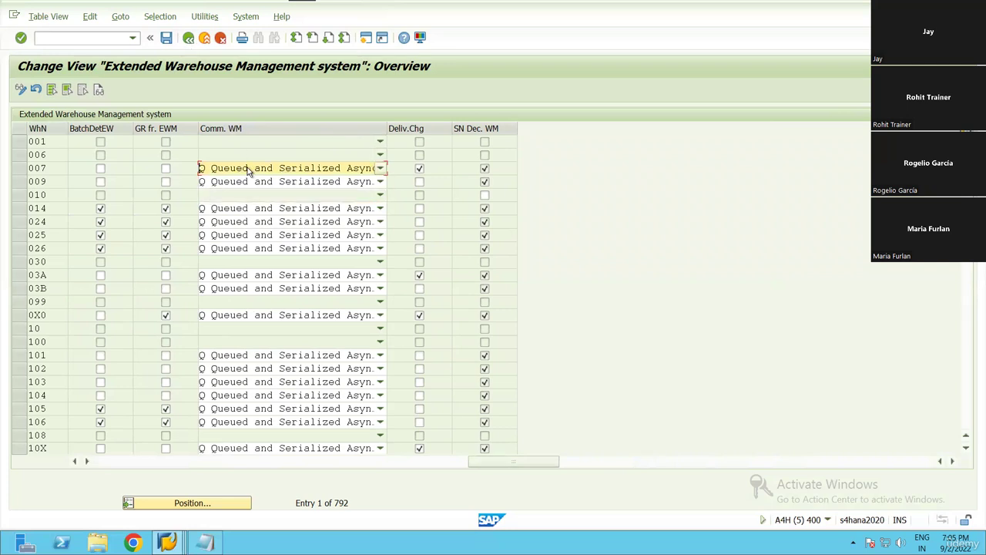
Step: Return to the customizing structure and open Generate Distribution Model for Transaction Data Transfer to SAP EWM
{"action": "left_click", "coordinate": [188, 37]}
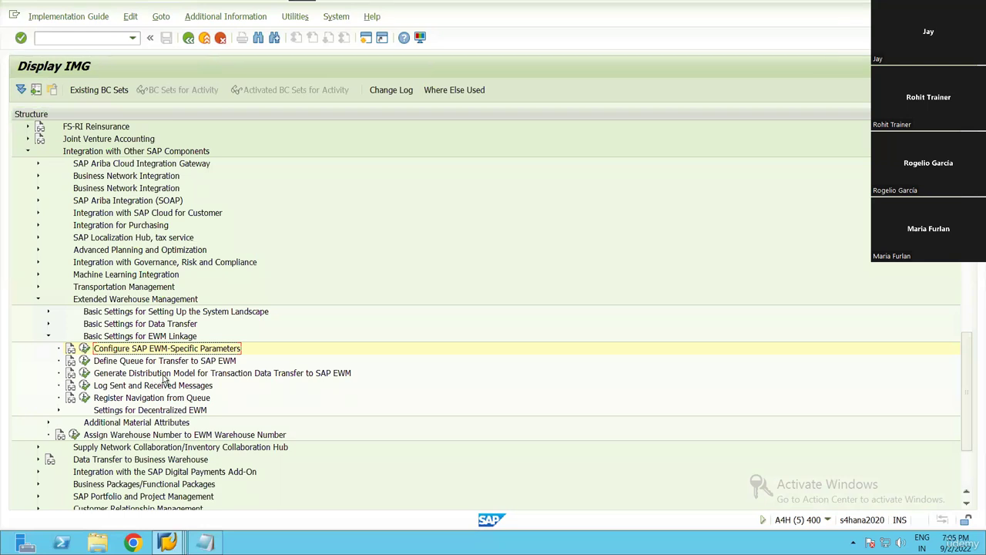
{"action": "left_click", "coordinate": [142, 374]}
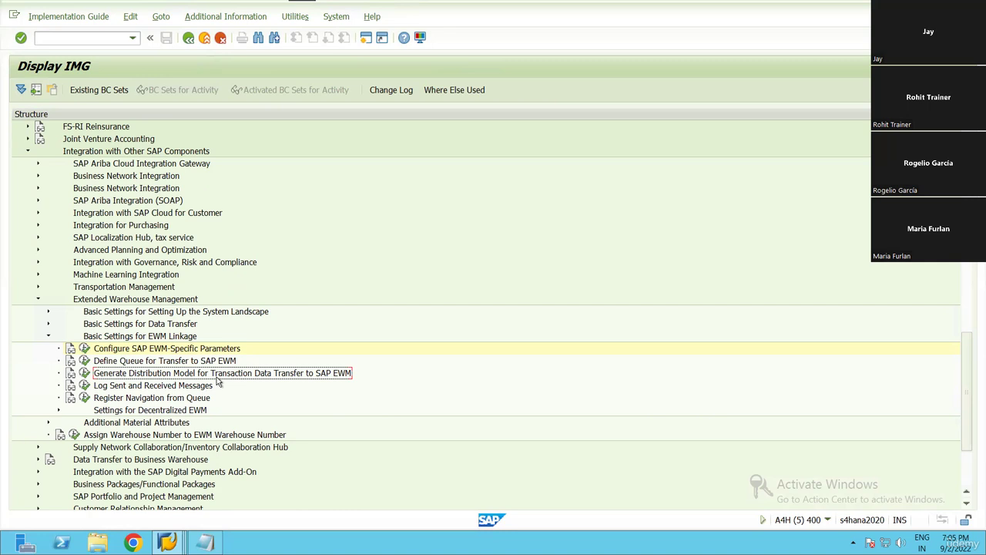
{"action": "left_click", "coordinate": [84, 374]}
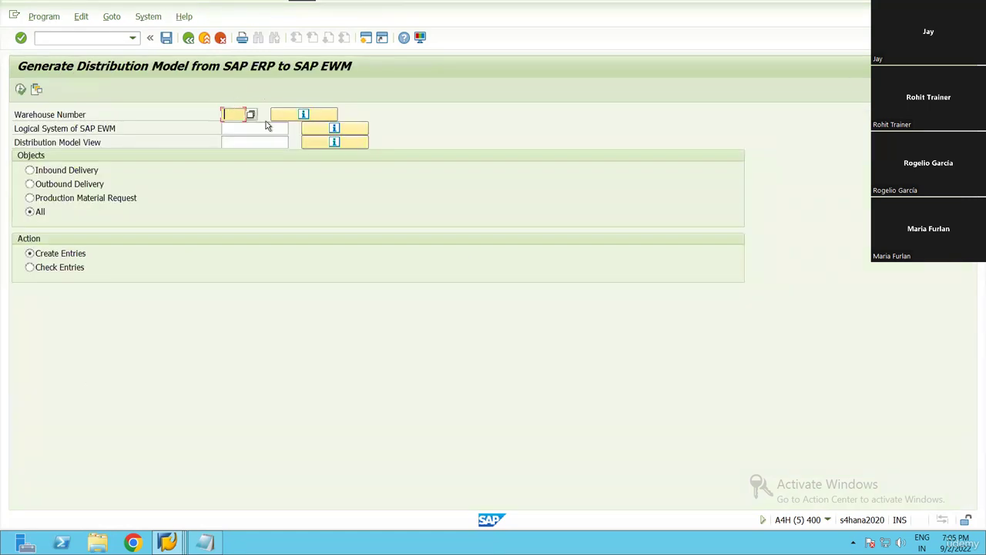
Step: Run the distribution model report for warehouse W18 and inspect the receiver of the outbound delivery DELIVERYCHANGE entry
{"action": "type", "text": "w18"}
{"action": "key", "text": "Tab"}
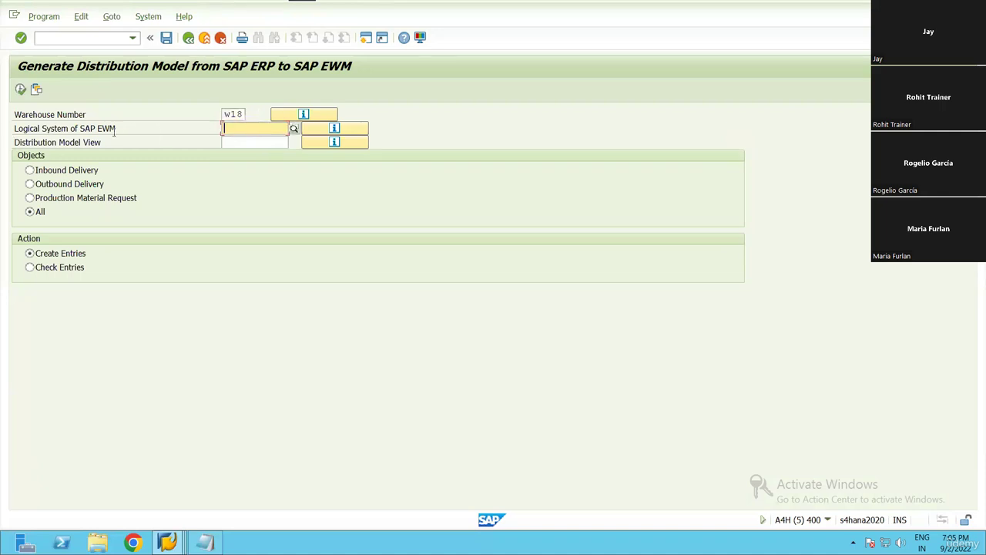
{"action": "left_click", "coordinate": [10, 131]}
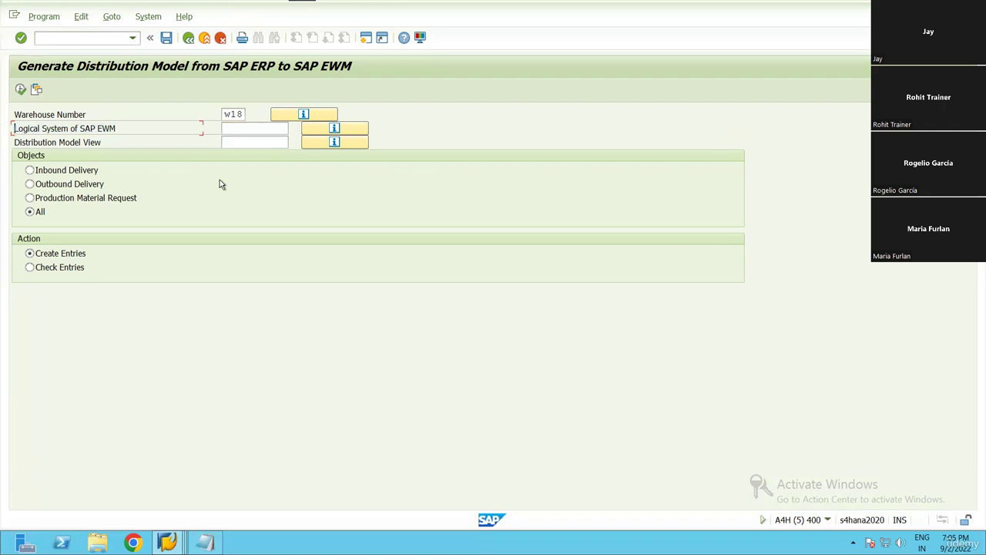
{"action": "key", "text": "F8"}
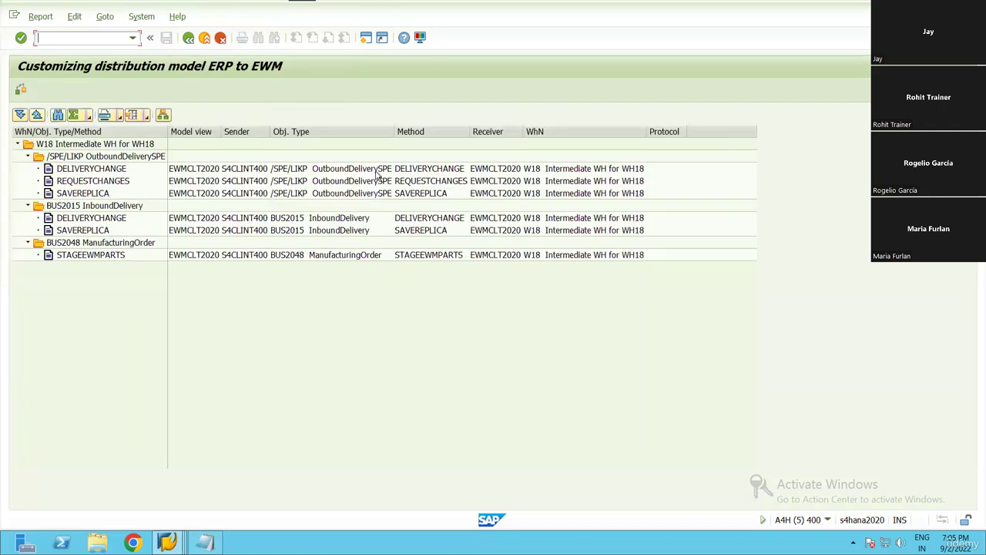
{"action": "left_click", "coordinate": [494, 171]}
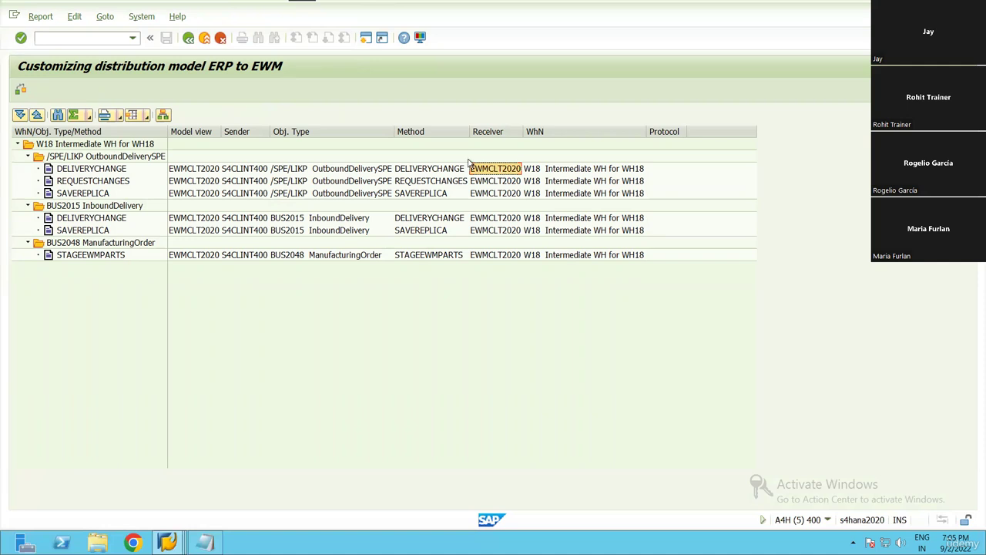
Step: Go back to the distribution model selection and examine the inputs for the EWM logical system and distribution model view
{"action": "key", "text": "F3"}
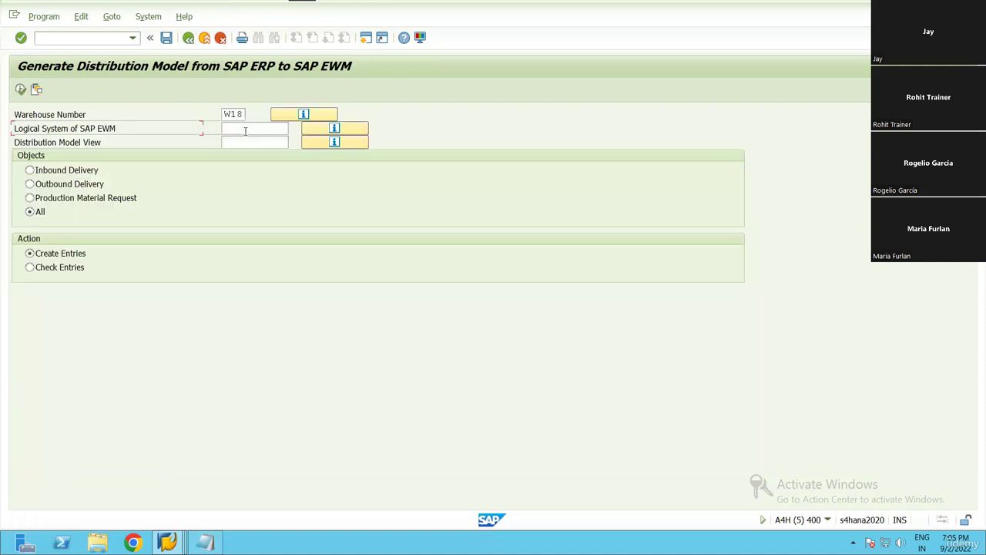
{"action": "left_click", "coordinate": [247, 132]}
{"action": "left_click", "coordinate": [250, 131]}
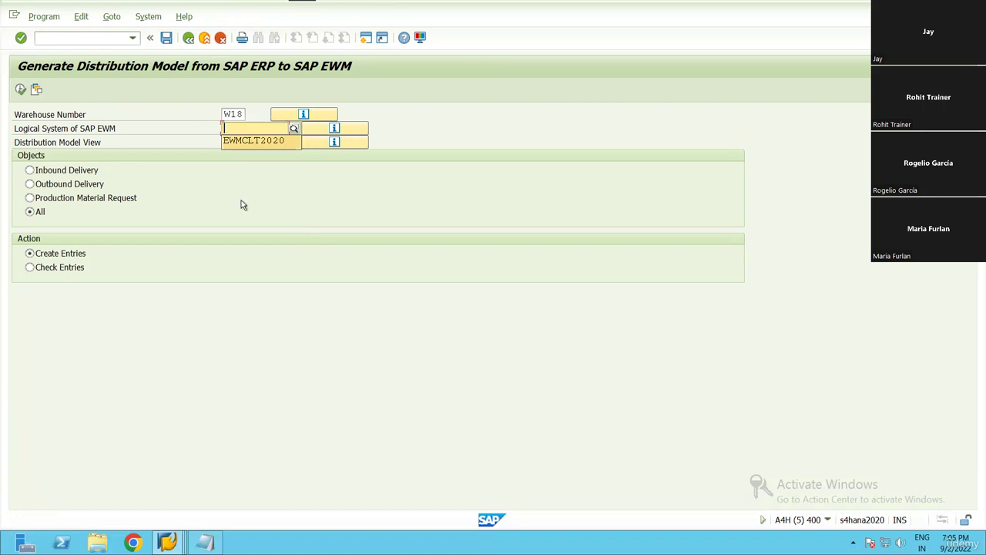
{"action": "left_click", "coordinate": [32, 143]}
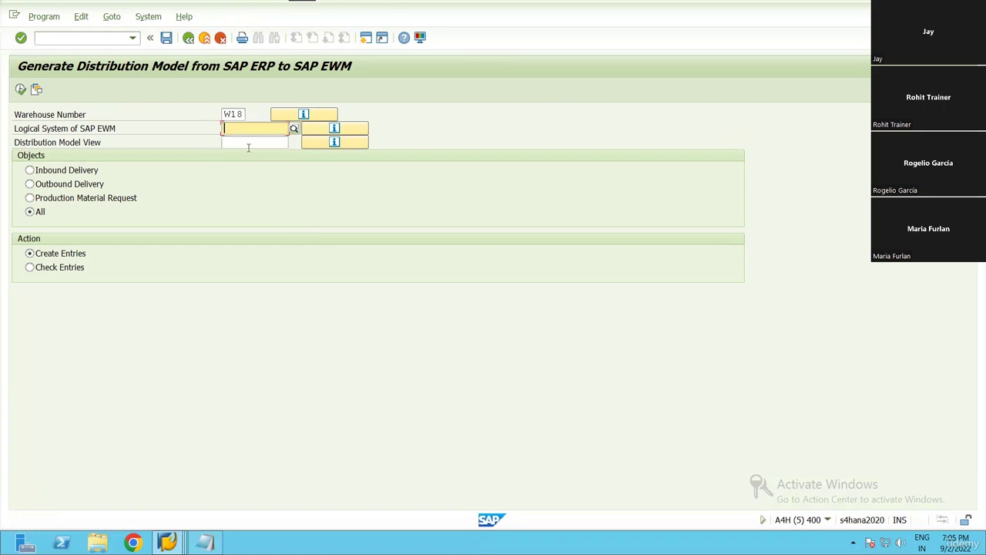
{"action": "left_click", "coordinate": [259, 142]}
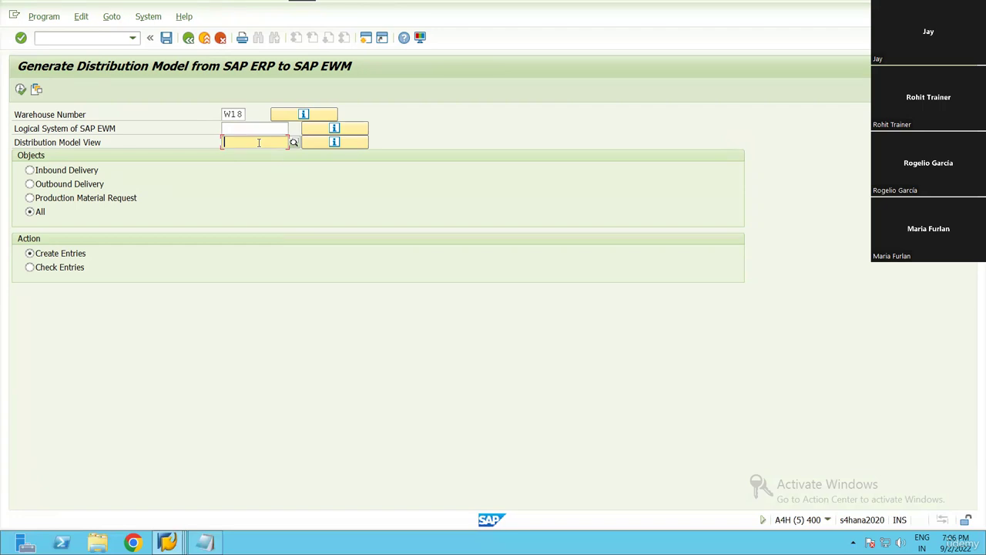
{"action": "left_click", "coordinate": [254, 129]}
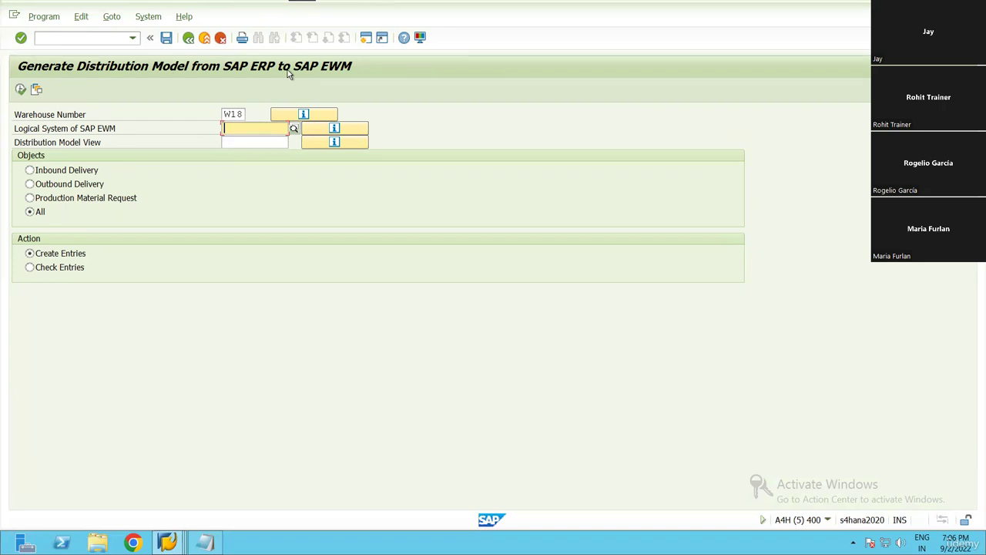
Step: Run the distribution model check for warehouse W18 with Check Entries and all objects selected, and acknowledge the check message
{"action": "left_click", "coordinate": [66, 267]}
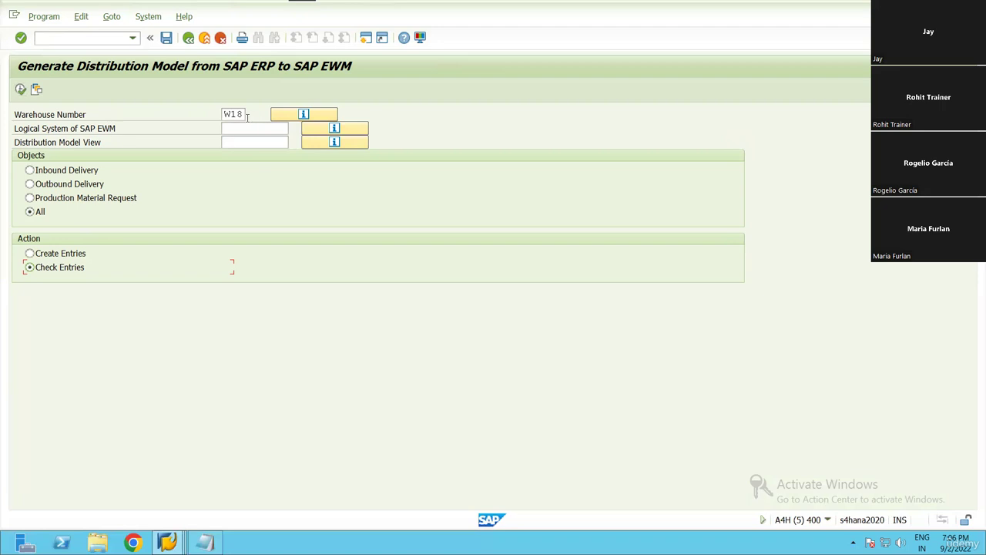
{"action": "key", "text": "Tab"}
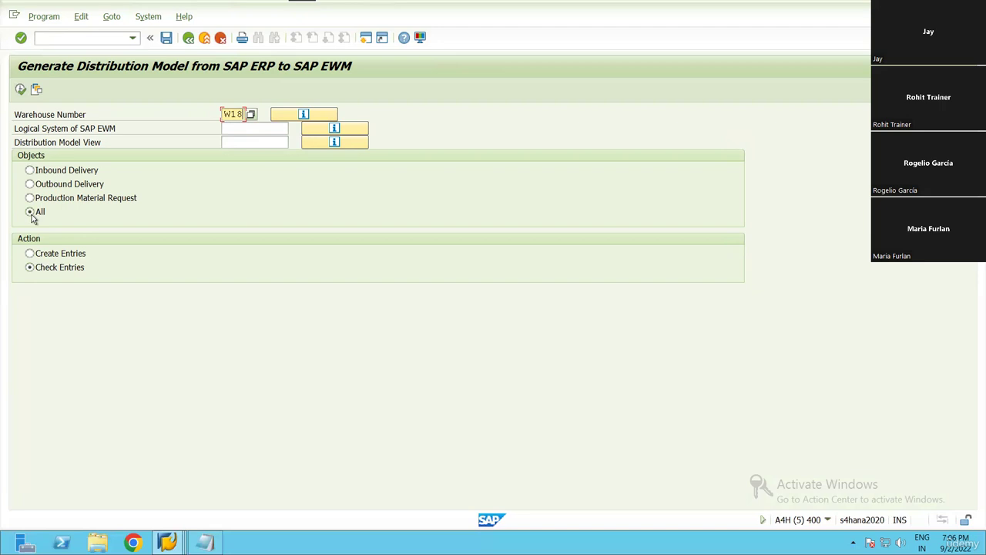
{"action": "left_click", "coordinate": [63, 174]}
{"action": "left_click", "coordinate": [62, 187]}
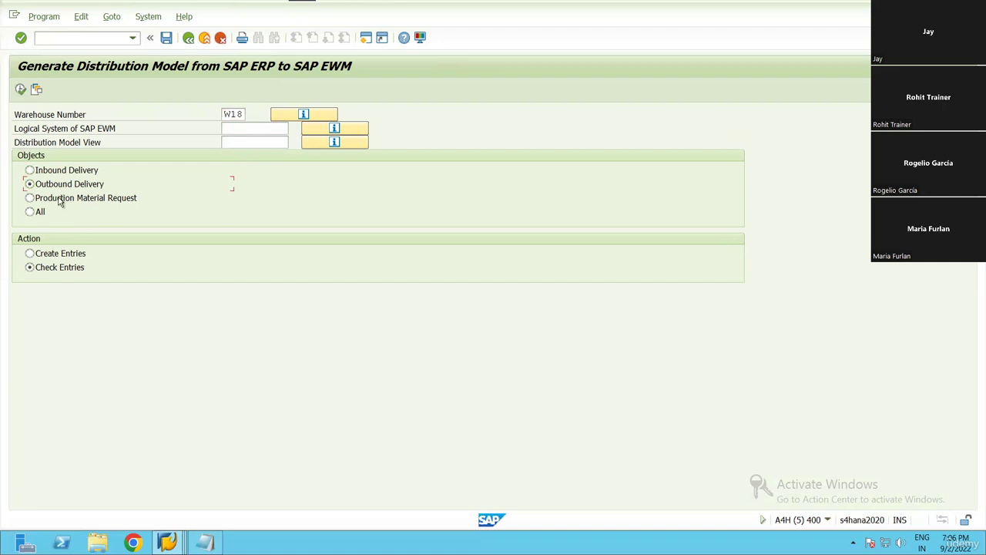
{"action": "left_click", "coordinate": [34, 200]}
{"action": "left_click", "coordinate": [39, 214]}
{"action": "left_click", "coordinate": [21, 89]}
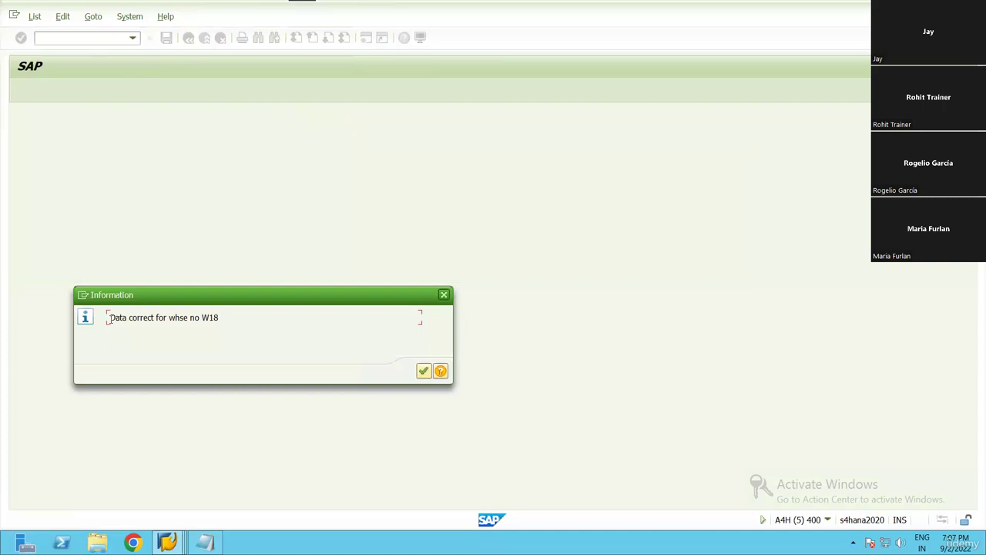
{"action": "left_click_drag", "start_coordinate": [110, 316], "coordinate": [288, 321]}
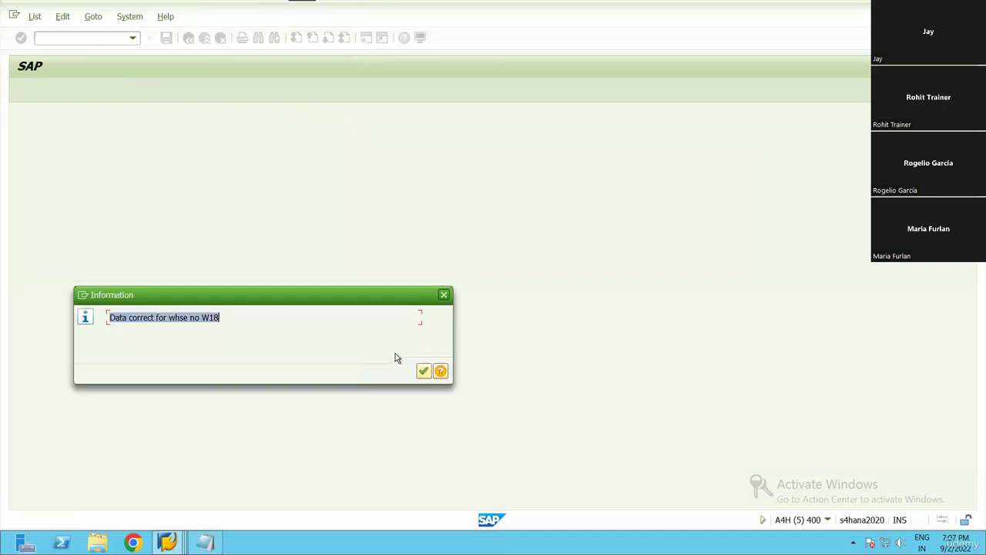
{"action": "left_click", "coordinate": [425, 371]}
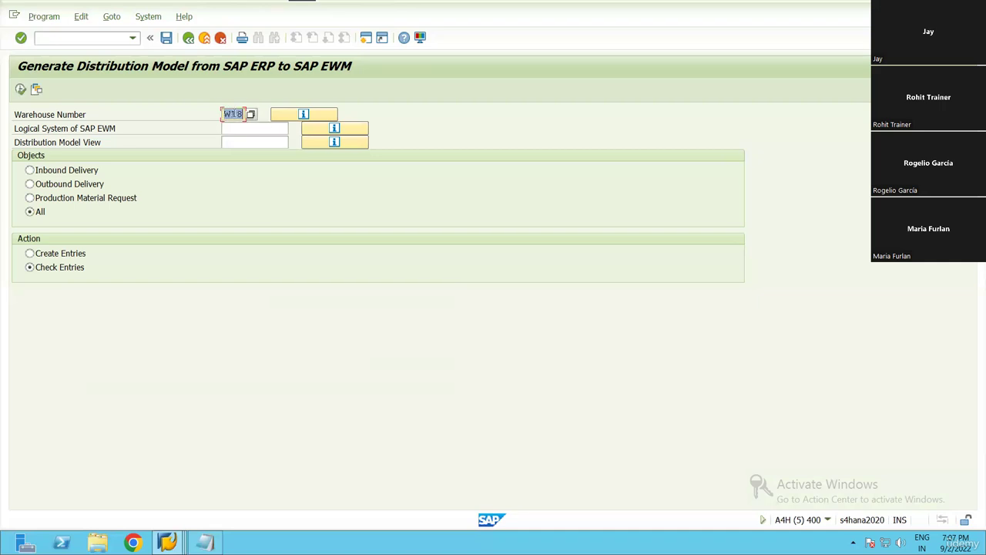
Step: Rerun the entry check for warehouse W18 to view its distribution model and return to the selection
{"action": "left_click", "coordinate": [230, 118]}
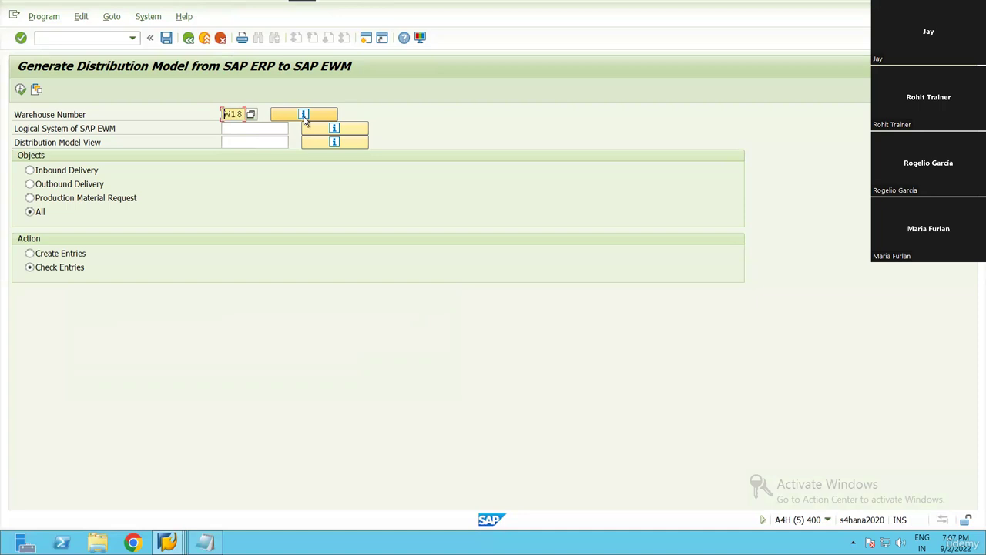
{"action": "key", "text": "F8"}
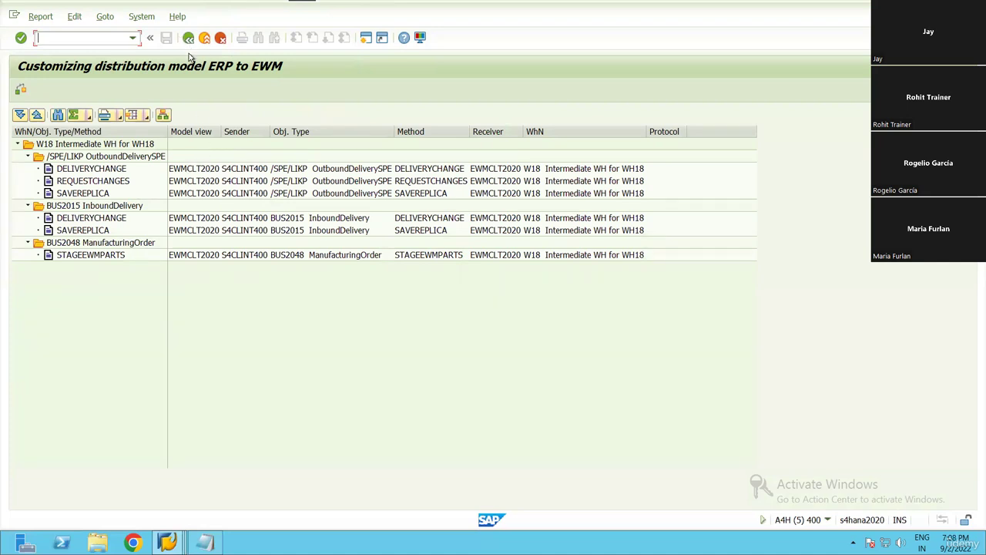
{"action": "key", "text": "F3"}
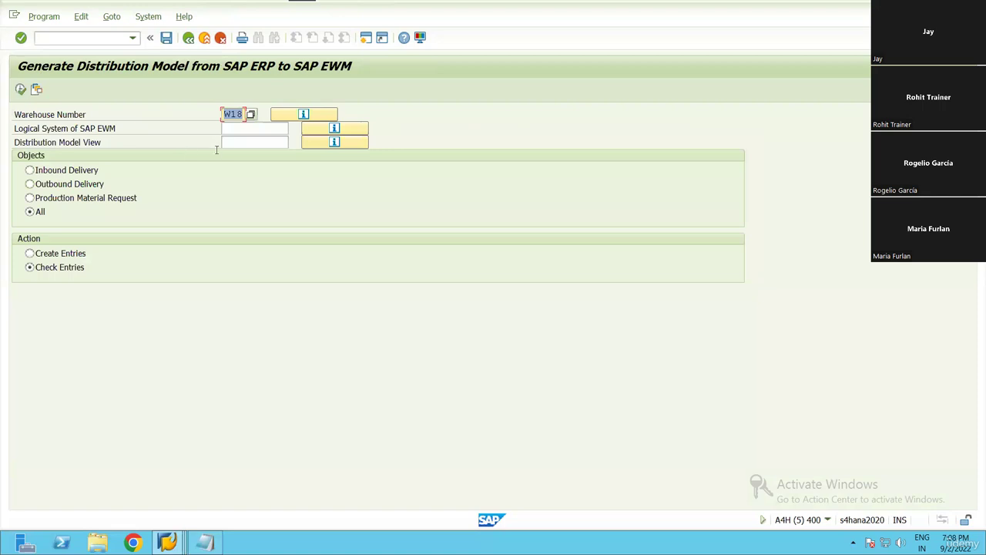
Step: Run the W18 check again and examine the outbound DELIVERYCHANGE sender, object type, method and receiver, plus the InboundDelivery and ManufacturingOrder groups
{"action": "left_click", "coordinate": [238, 144]}
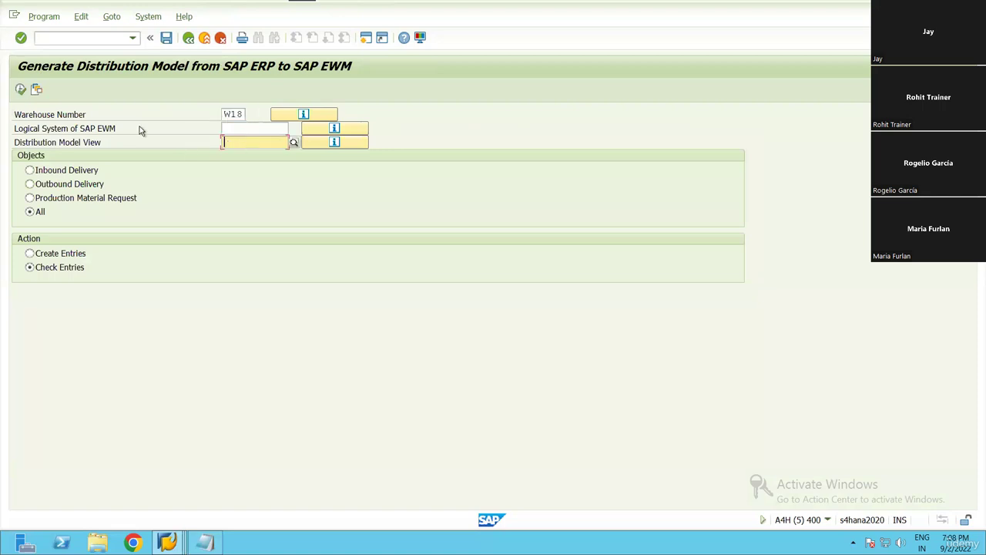
{"action": "key", "text": "F8"}
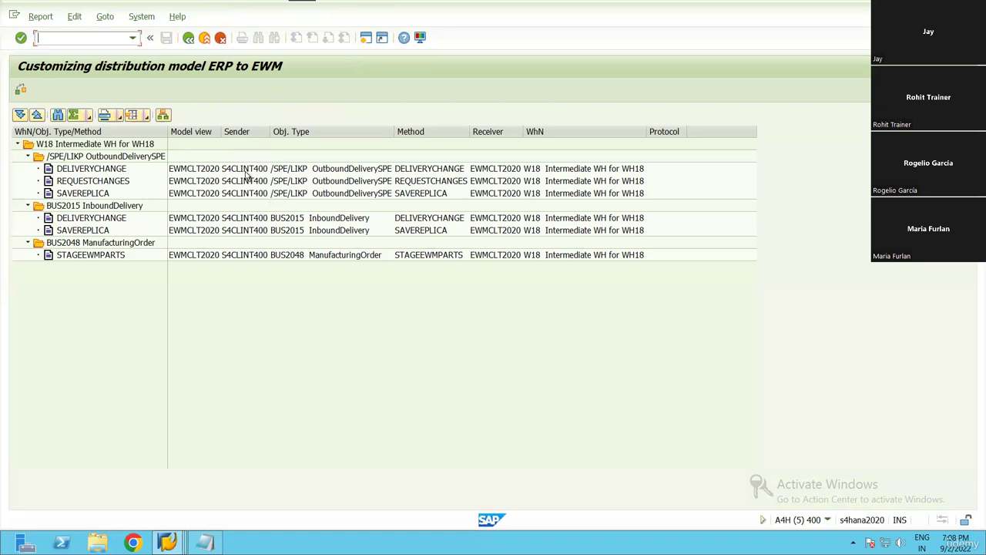
{"action": "left_click", "coordinate": [246, 171]}
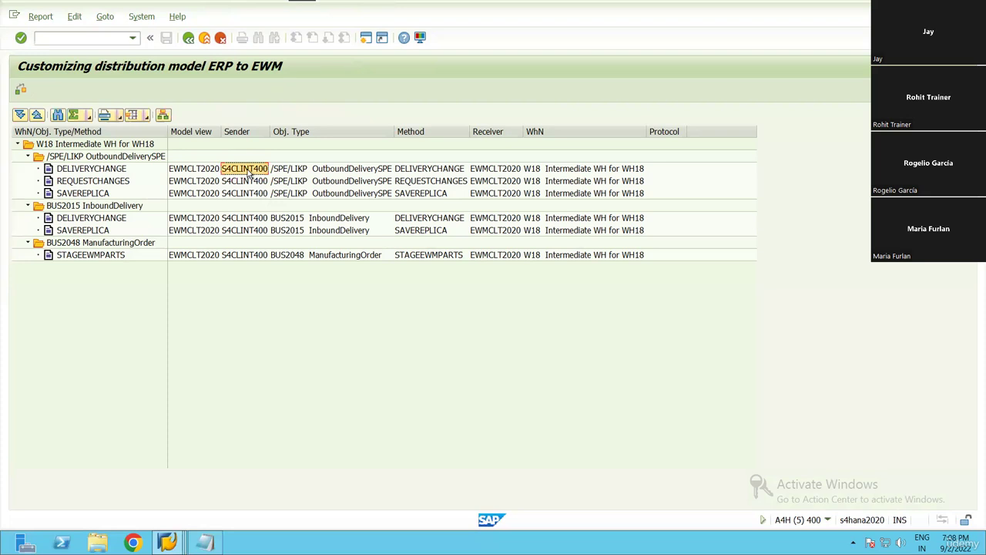
{"action": "left_click", "coordinate": [345, 171]}
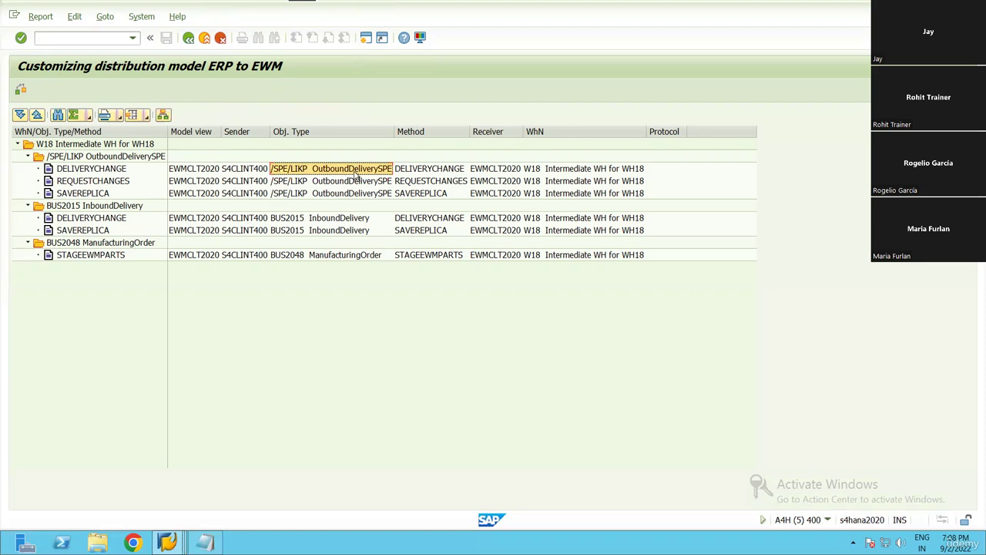
{"action": "left_click", "coordinate": [431, 174]}
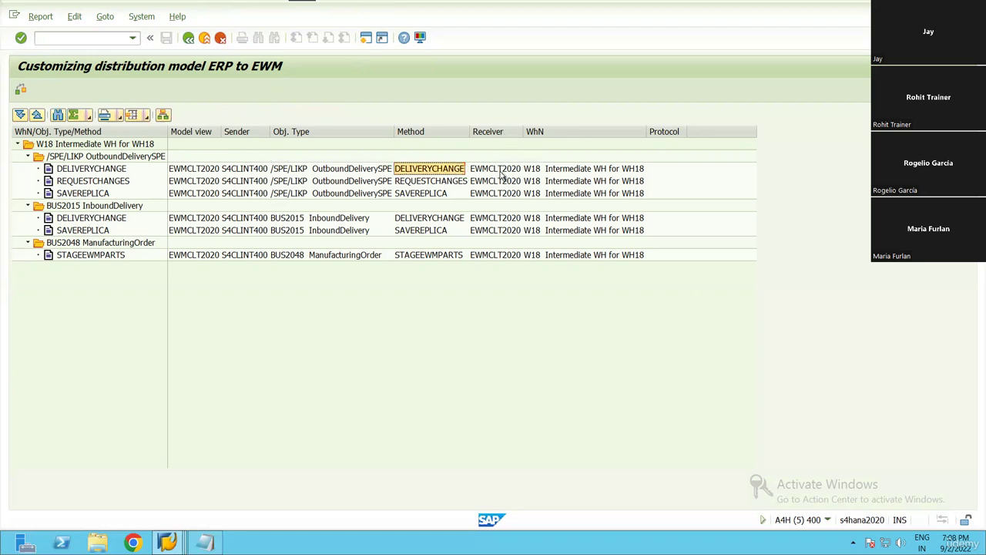
{"action": "left_click", "coordinate": [499, 172]}
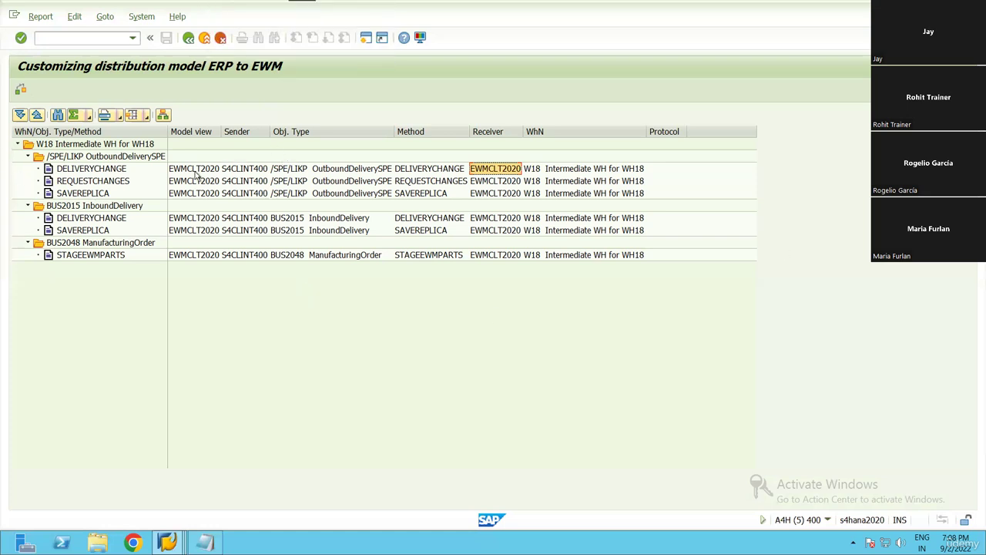
{"action": "left_click", "coordinate": [100, 208]}
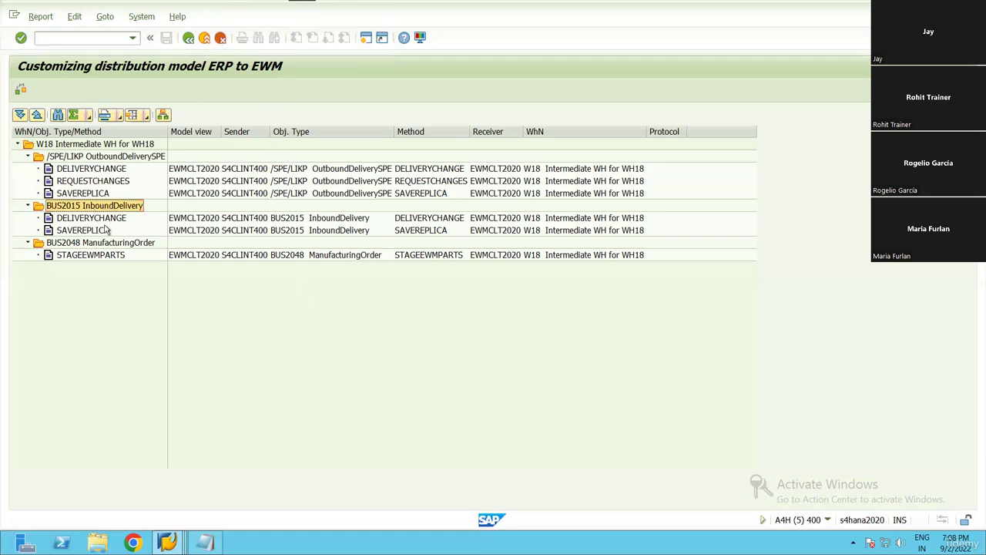
{"action": "left_click", "coordinate": [102, 243]}
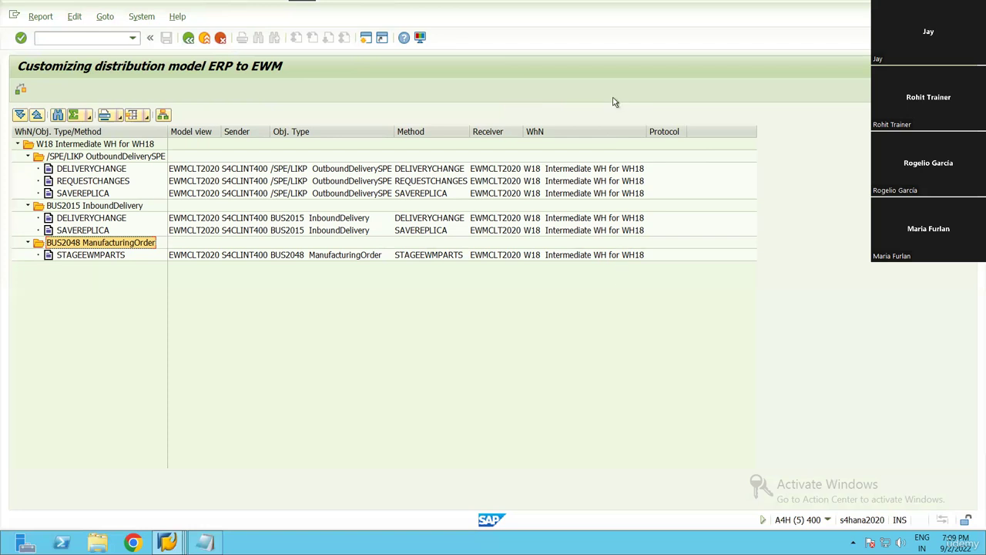
Step: Return to the customizing structure and collapse Basic Settings for EWM Linkage and its parent Extended Warehouse Management node
{"action": "left_click", "coordinate": [188, 38]}
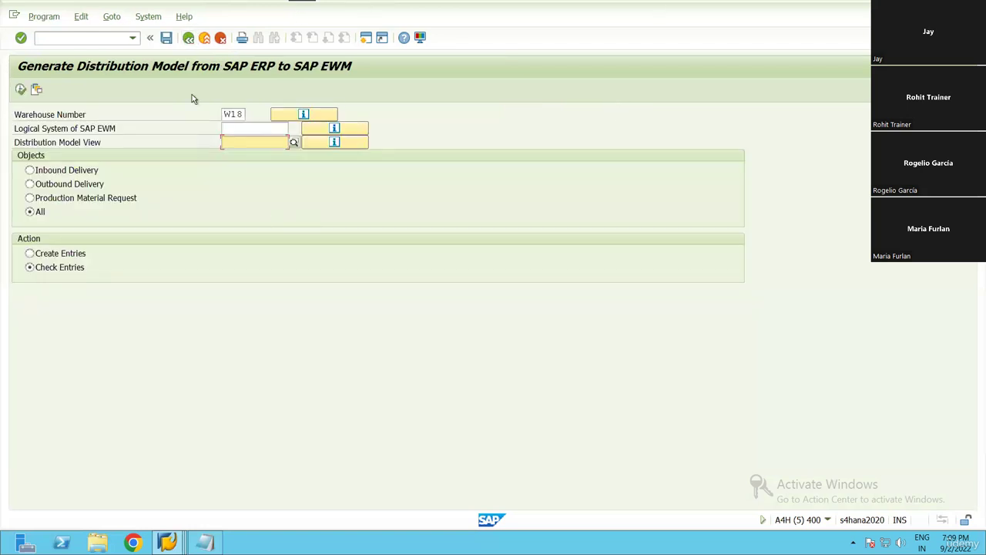
{"action": "left_click", "coordinate": [189, 37]}
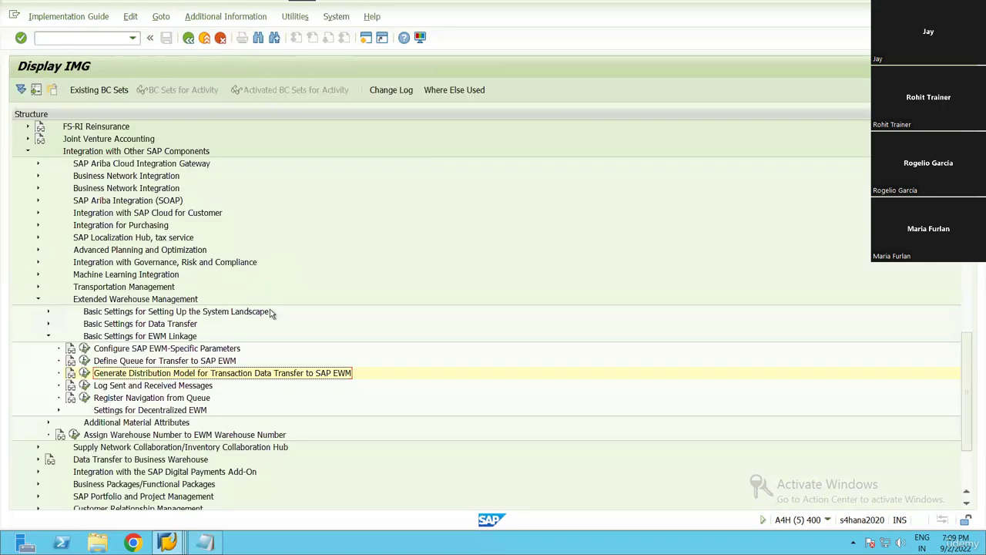
{"action": "scroll", "coordinate": [270, 316], "scroll_direction": "down", "scroll_amount": 5}
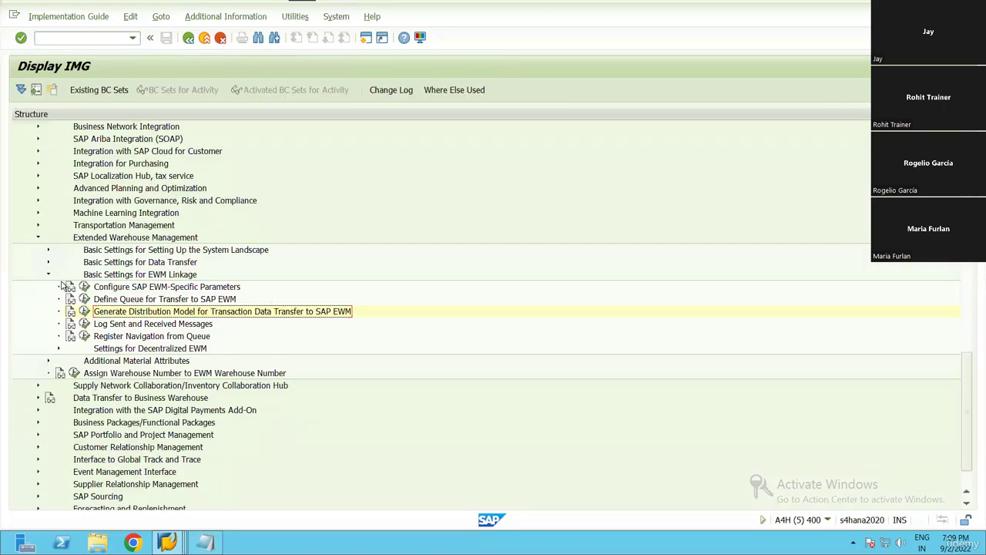
{"action": "left_click", "coordinate": [48, 275]}
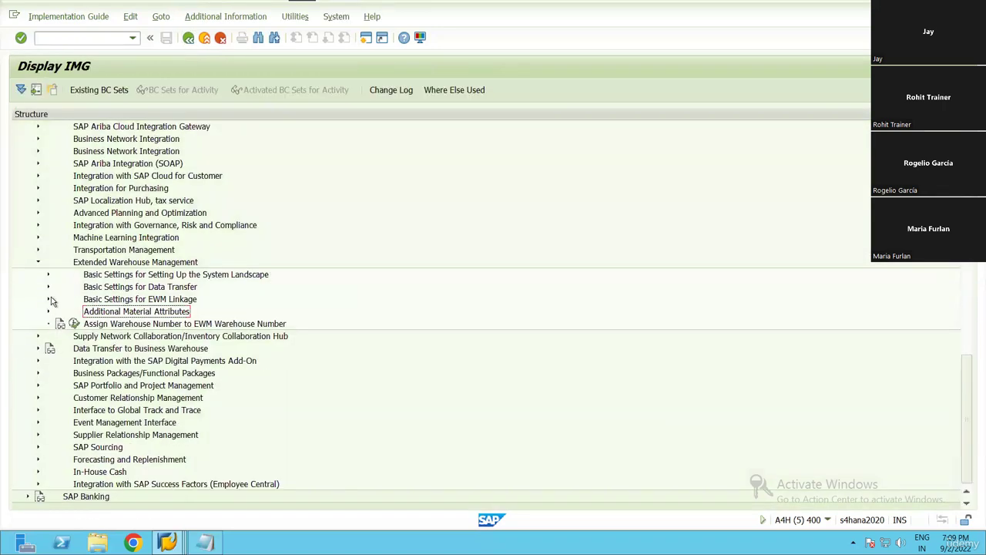
{"action": "left_click", "coordinate": [37, 262]}
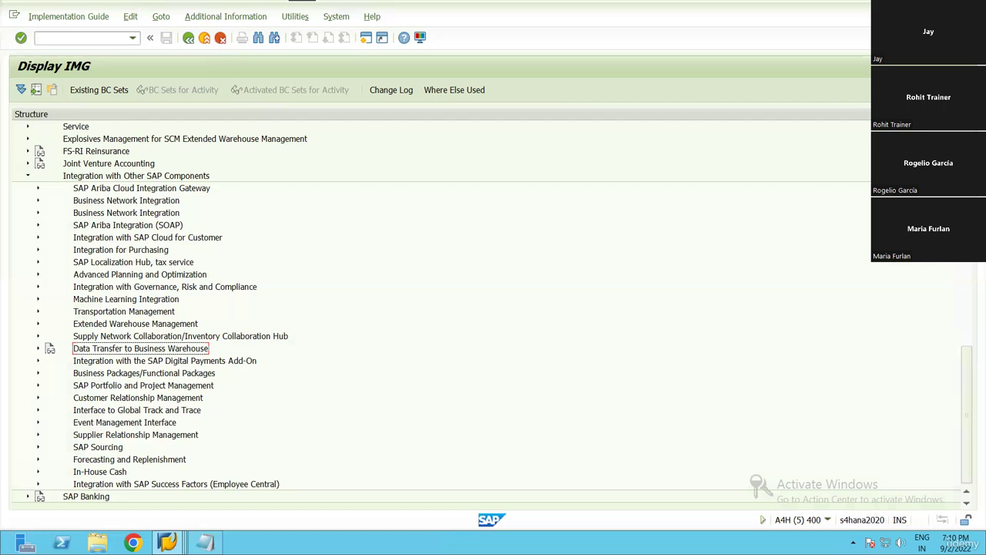
{"action": "left_click", "coordinate": [951, 536]}
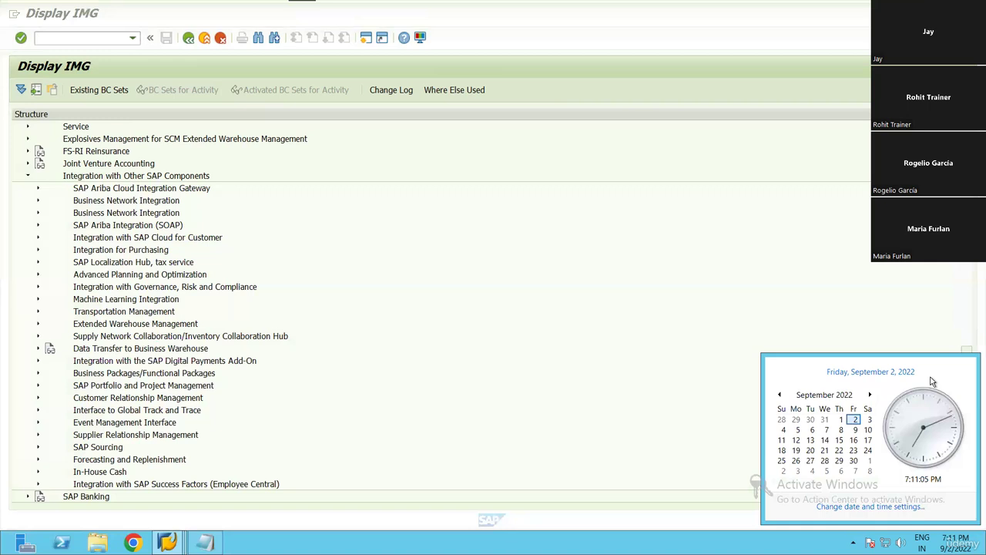
{"action": "left_click", "coordinate": [797, 308]}
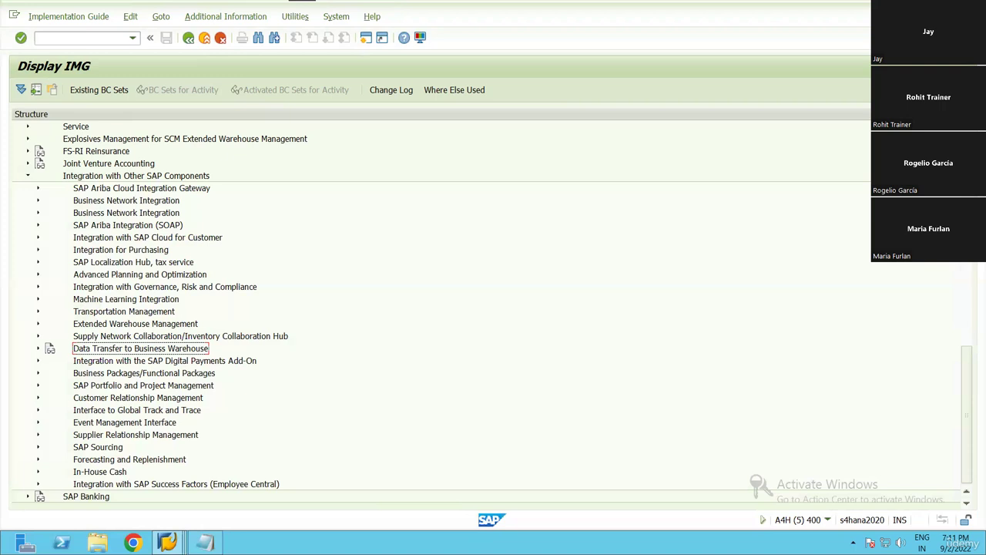
{"action": "left_click", "coordinate": [955, 542]}
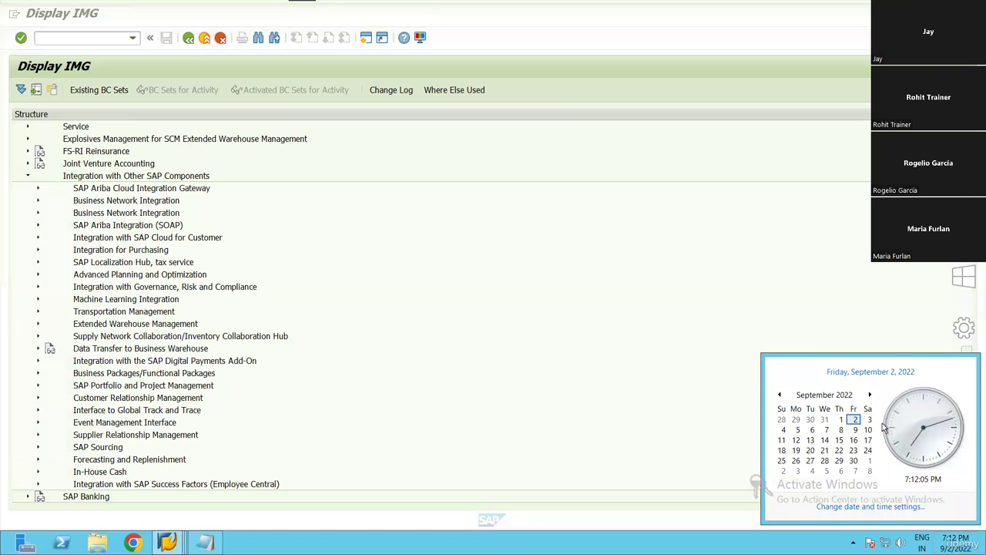
{"action": "left_click", "coordinate": [956, 542]}
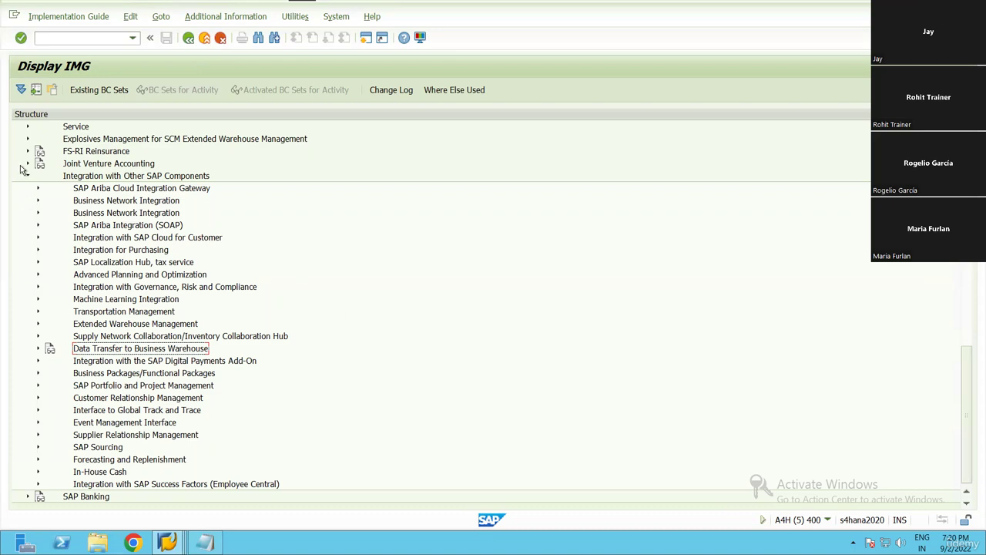
Step: Expand SCM Extended Warehouse Management in the customizing structure and select its Extended Warehouse Management subnode
{"action": "scroll", "coordinate": [108, 277], "scroll_direction": "up", "scroll_amount": 8}
{"action": "scroll", "coordinate": [154, 304], "scroll_direction": "up", "scroll_amount": 2}
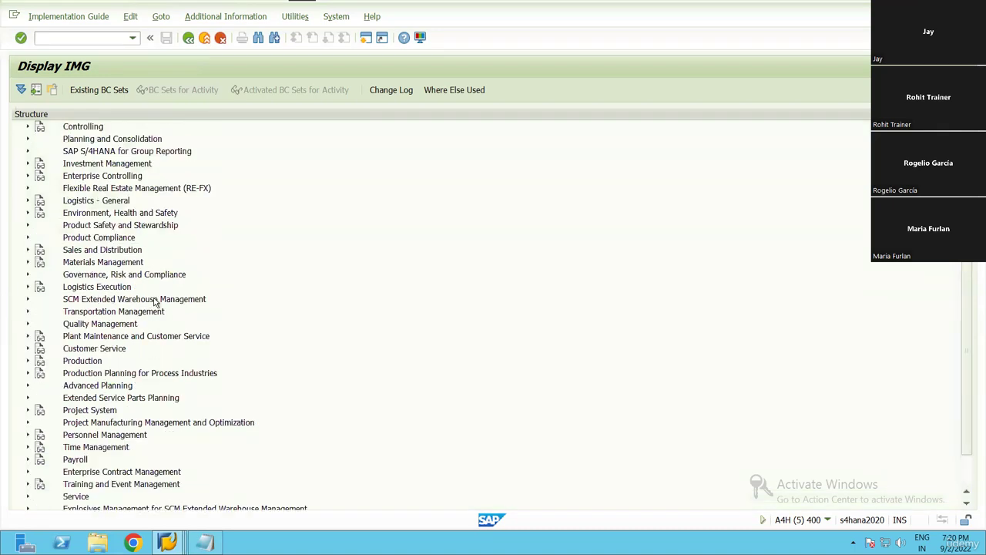
{"action": "scroll", "coordinate": [154, 303], "scroll_direction": "up", "scroll_amount": 5}
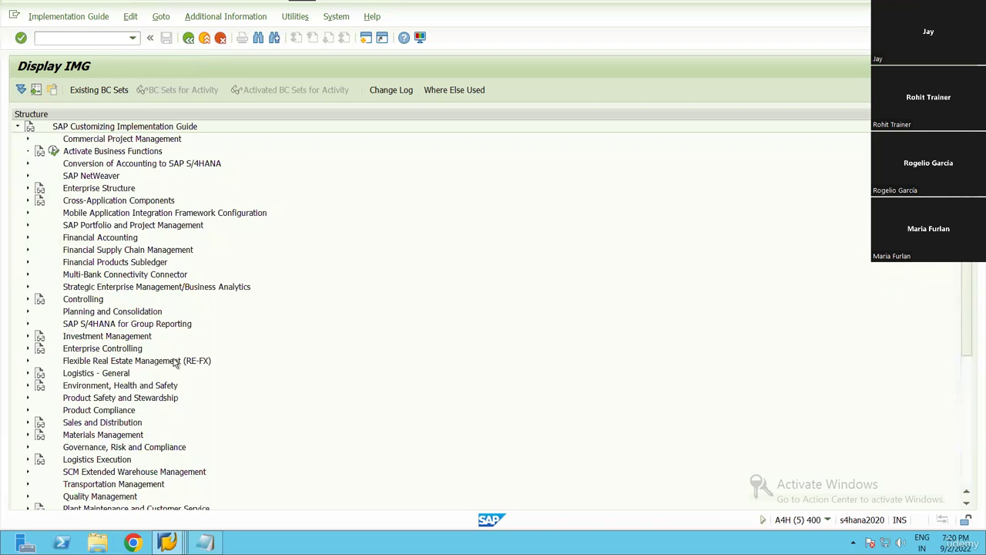
{"action": "scroll", "coordinate": [169, 377], "scroll_direction": "down", "scroll_amount": 2}
{"action": "left_click", "coordinate": [154, 386]}
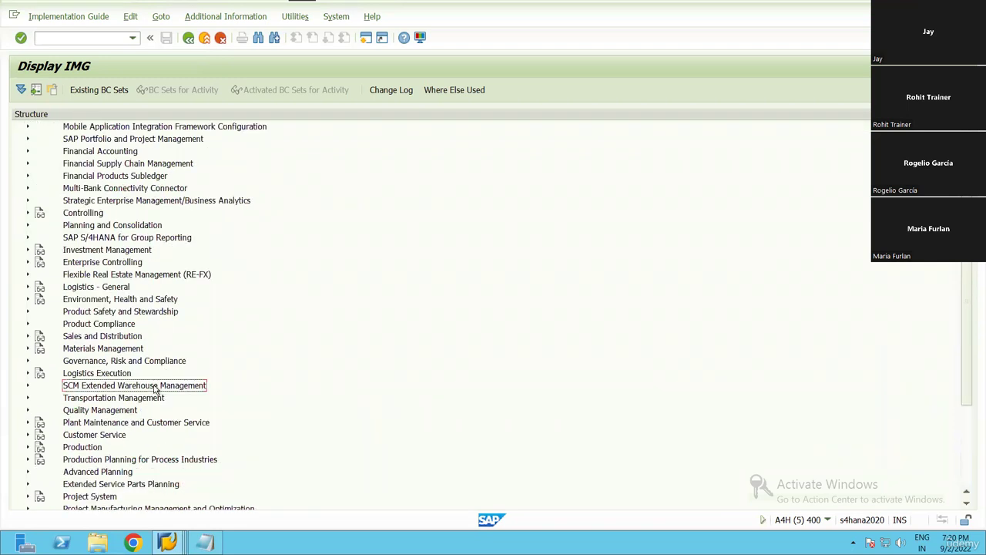
{"action": "double_click", "coordinate": [154, 387]}
{"action": "key", "text": "Down"}
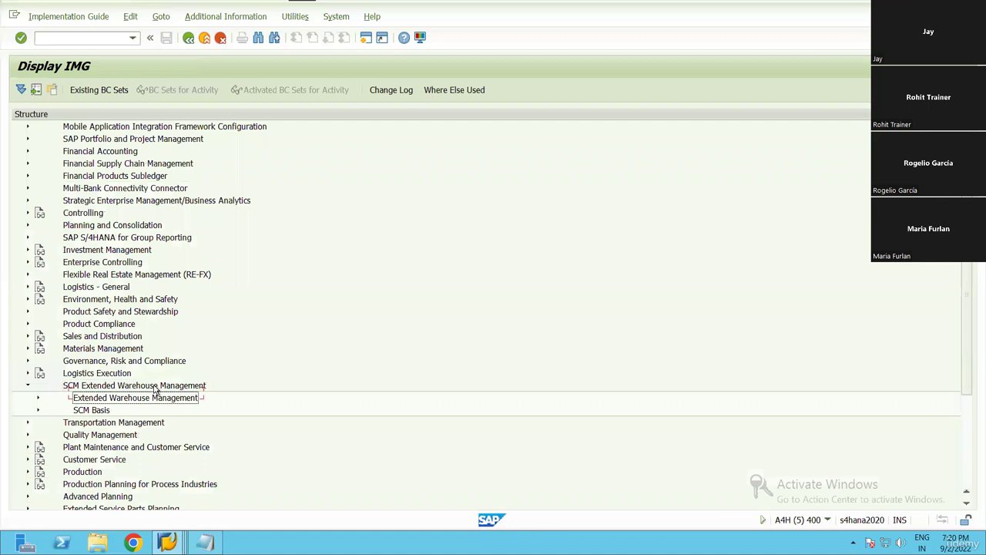
{"action": "left_click", "coordinate": [154, 386]}
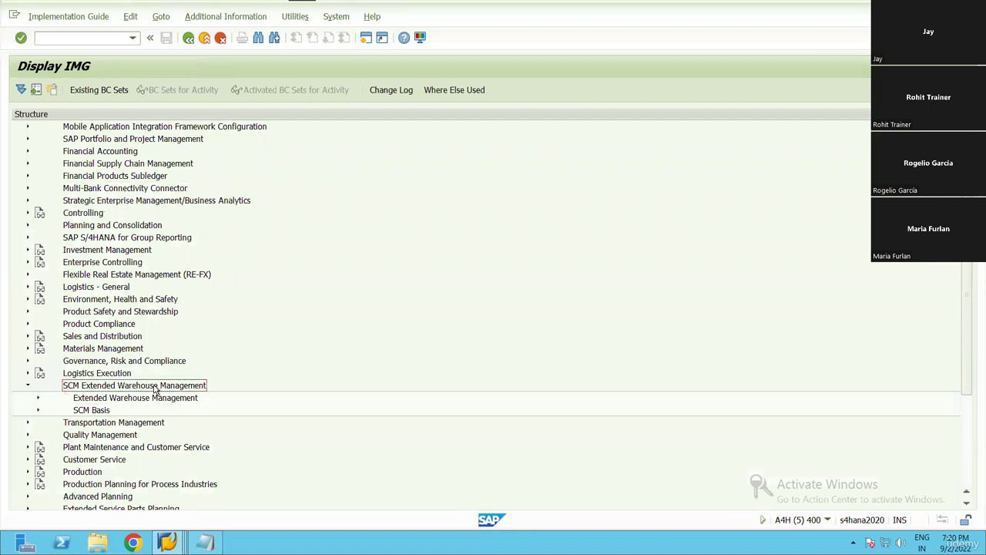
{"action": "key", "text": "Down"}
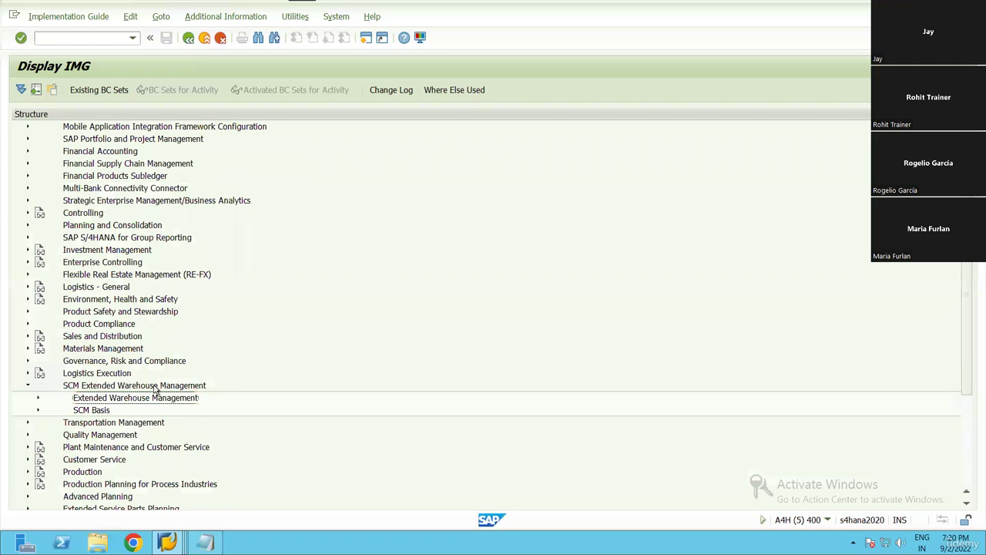
Step: Expand Extended Warehouse Management and its Cross-Process Settings, and open the Copy Warehouse Number Customizing activity
{"action": "key", "text": "Right"}
{"action": "key", "text": "Down"}
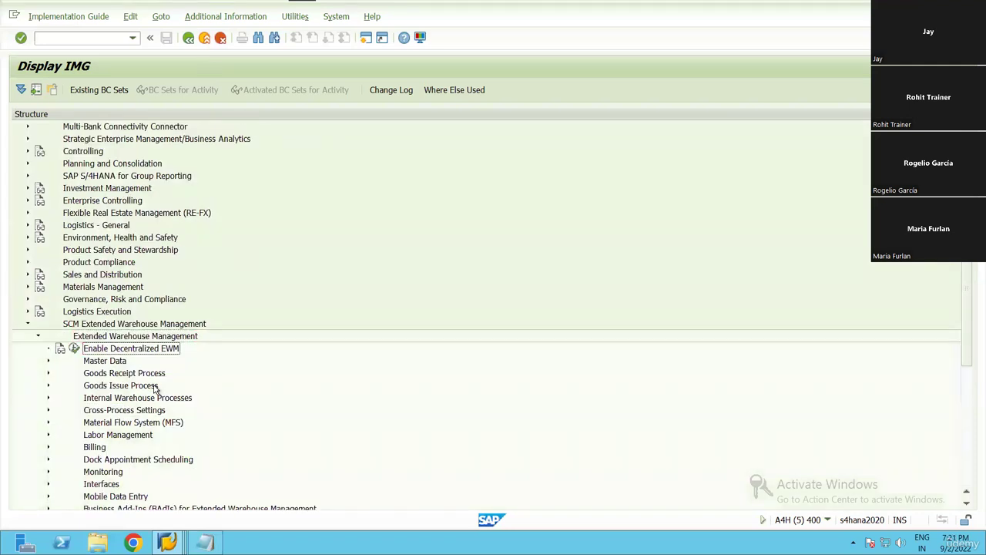
{"action": "key", "text": "Down"}
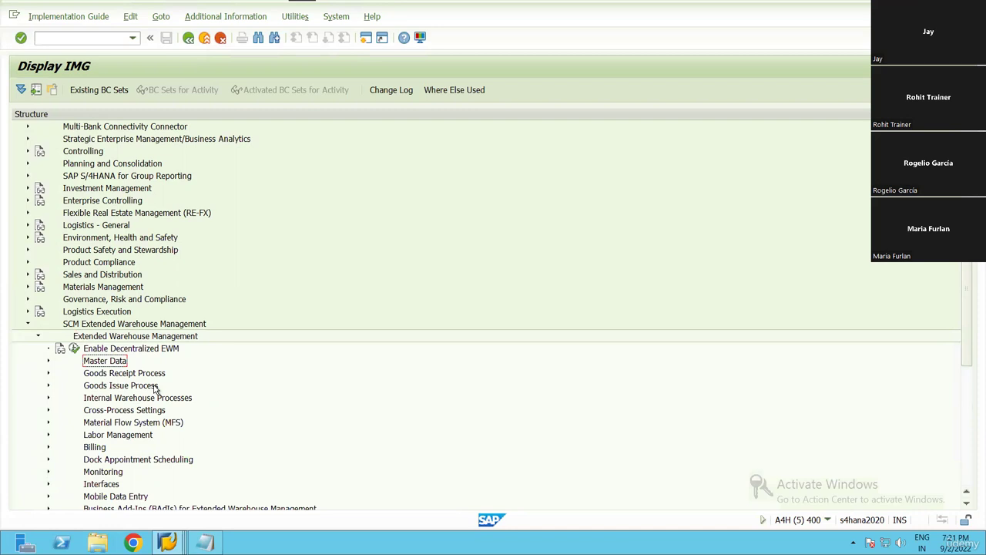
{"action": "key", "text": "Down"}
{"action": "key", "text": "Down"}
{"action": "key", "text": "Down"}
{"action": "key", "text": "Down"}
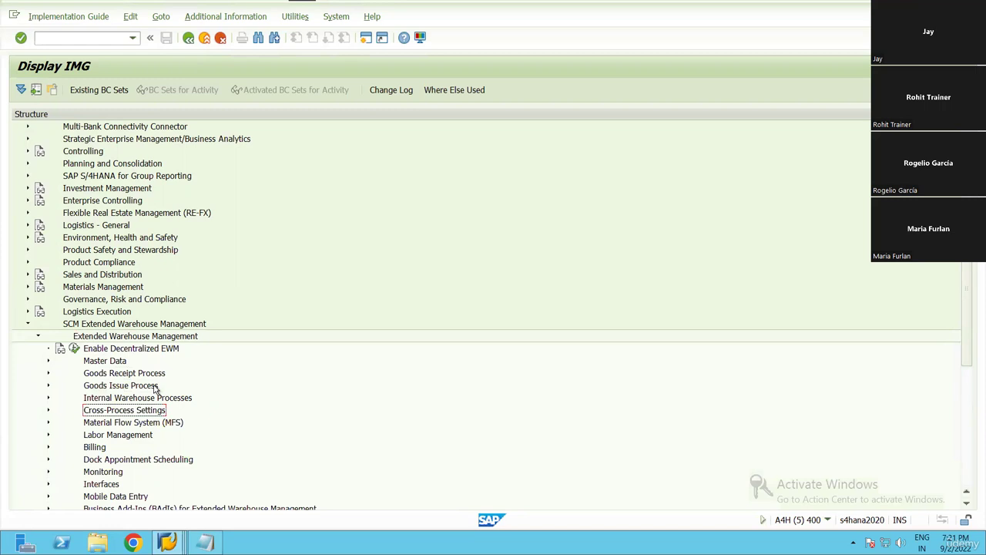
{"action": "key", "text": "Right"}
{"action": "key", "text": "Down"}
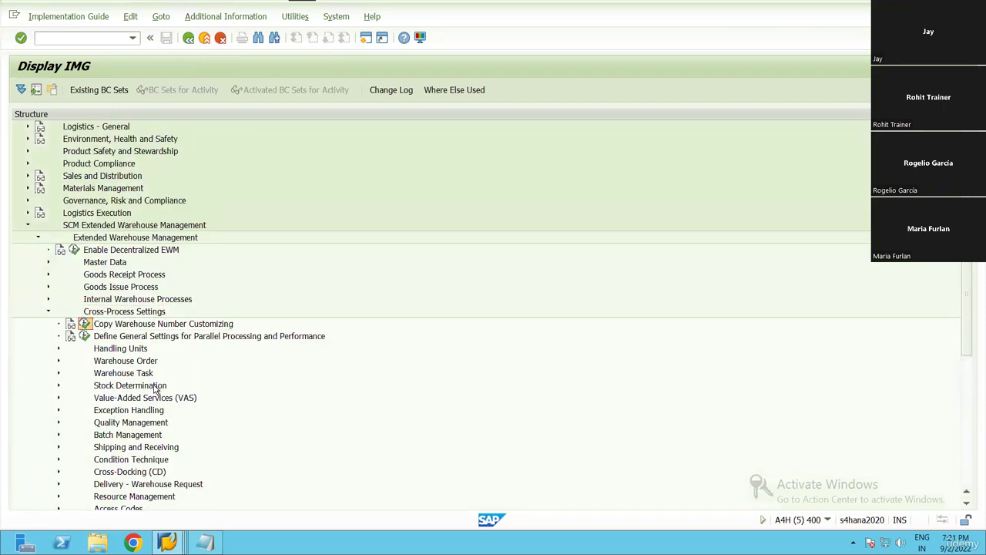
{"action": "key", "text": "Return"}
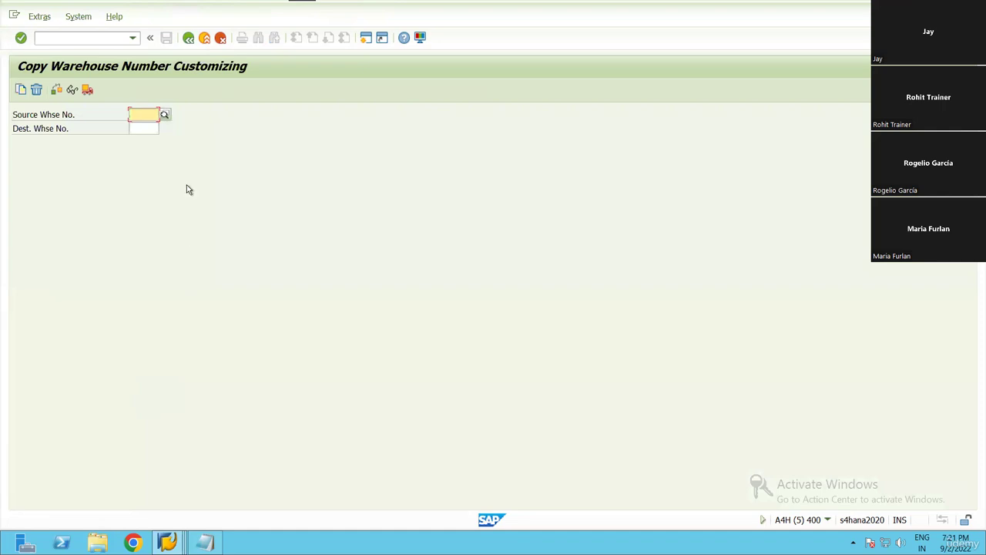
Step: Fill in source warehouse number 0001 and destination wh18 for the customizing copy, and return to the structure without copying
{"action": "left_click", "coordinate": [147, 130]}
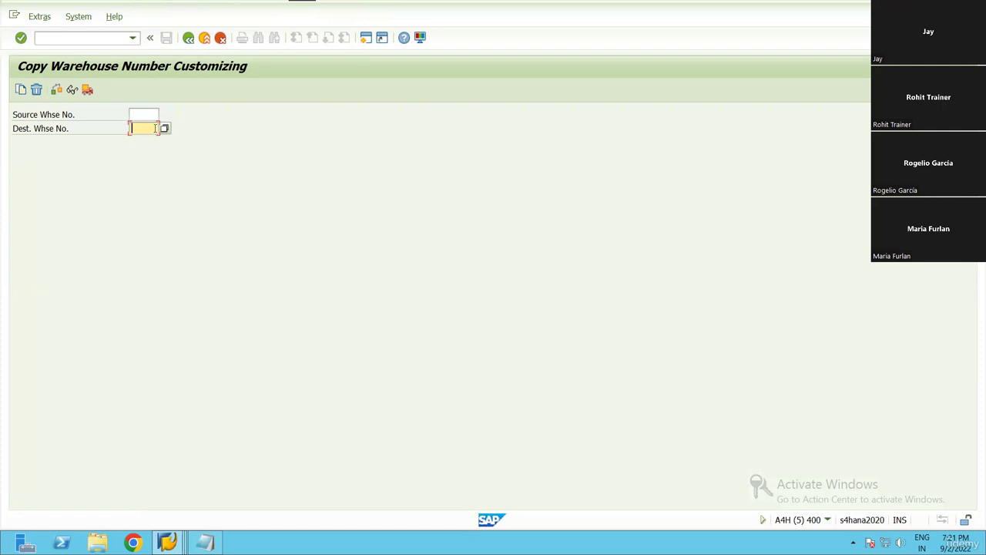
{"action": "left_click", "coordinate": [142, 115]}
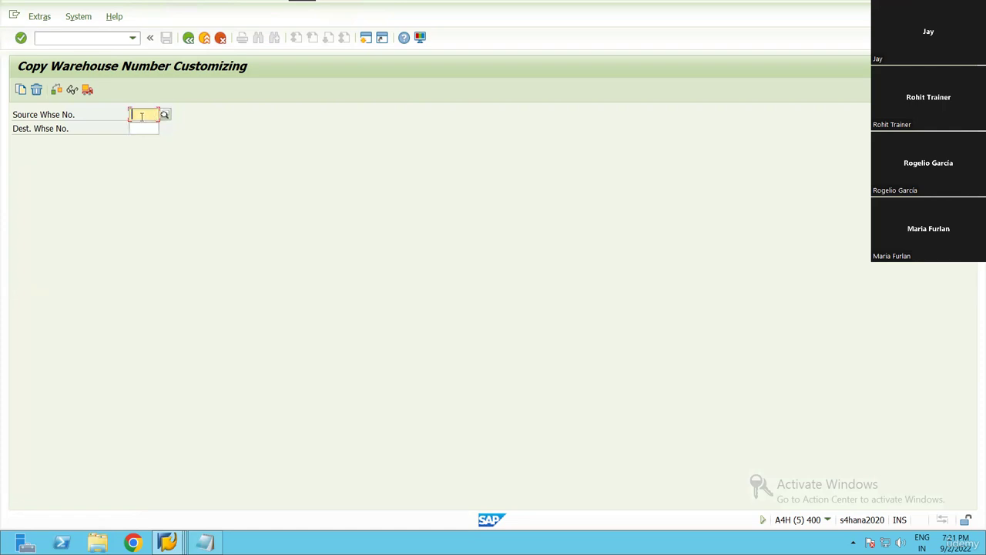
{"action": "type", "text": "0001"}
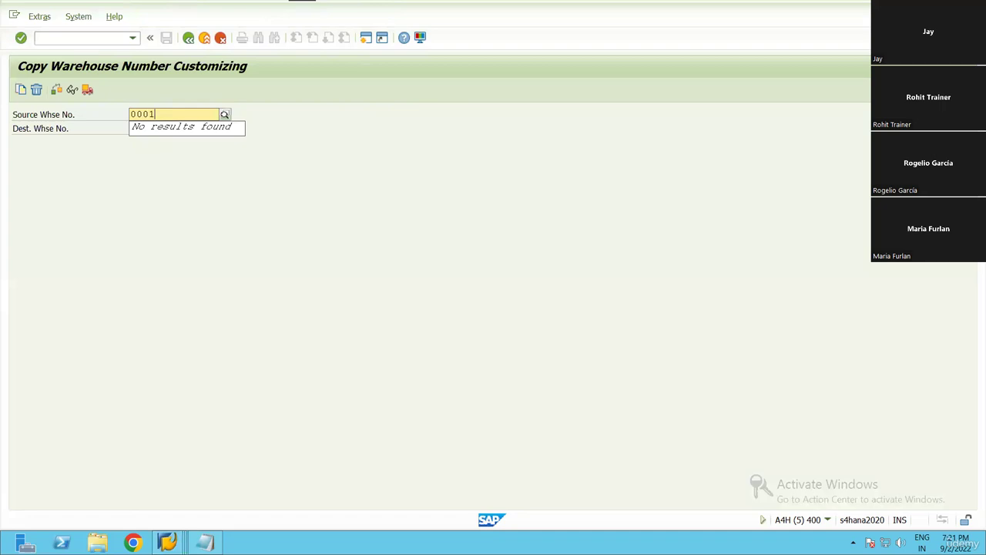
{"action": "key", "text": "Tab"}
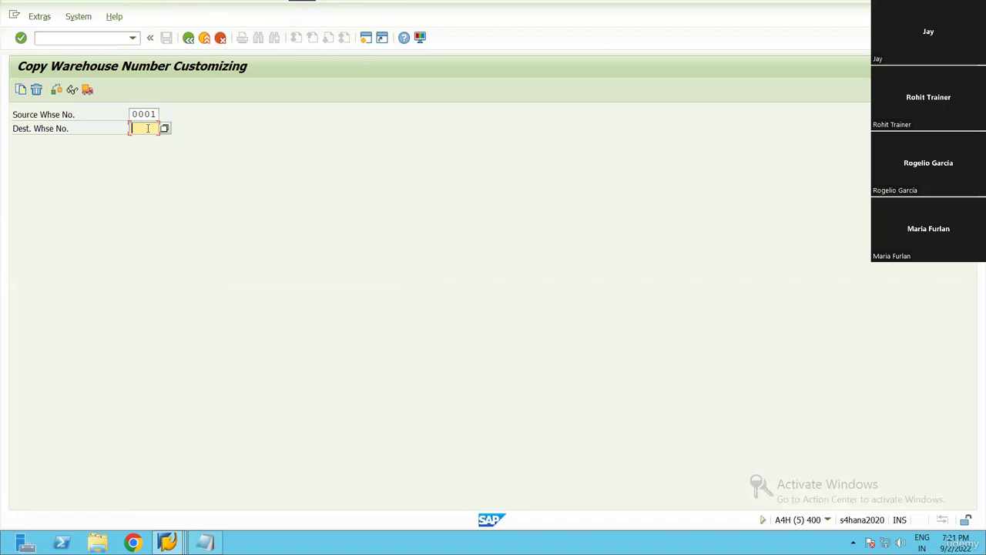
{"action": "type", "text": "wh18"}
{"action": "left_click", "coordinate": [134, 114]}
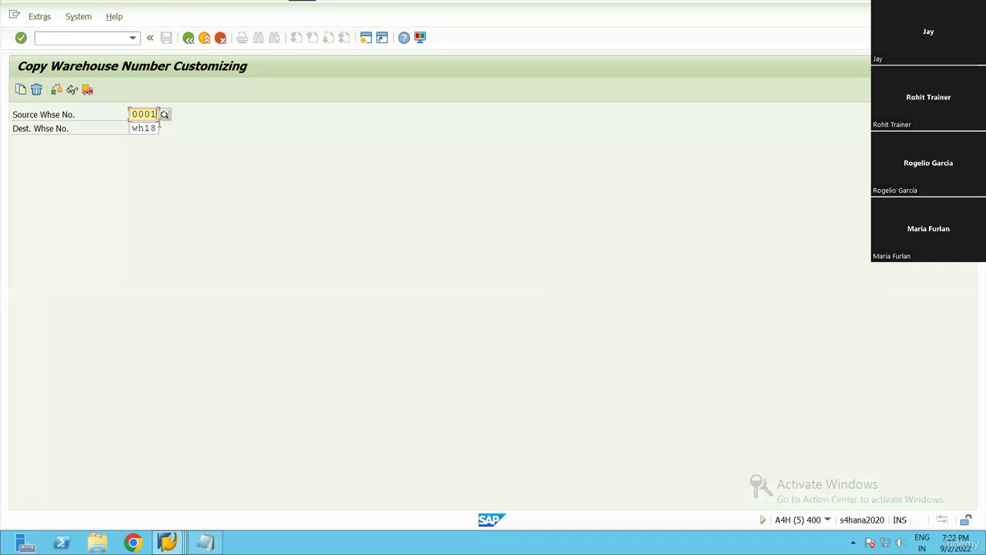
{"action": "left_click", "coordinate": [157, 132]}
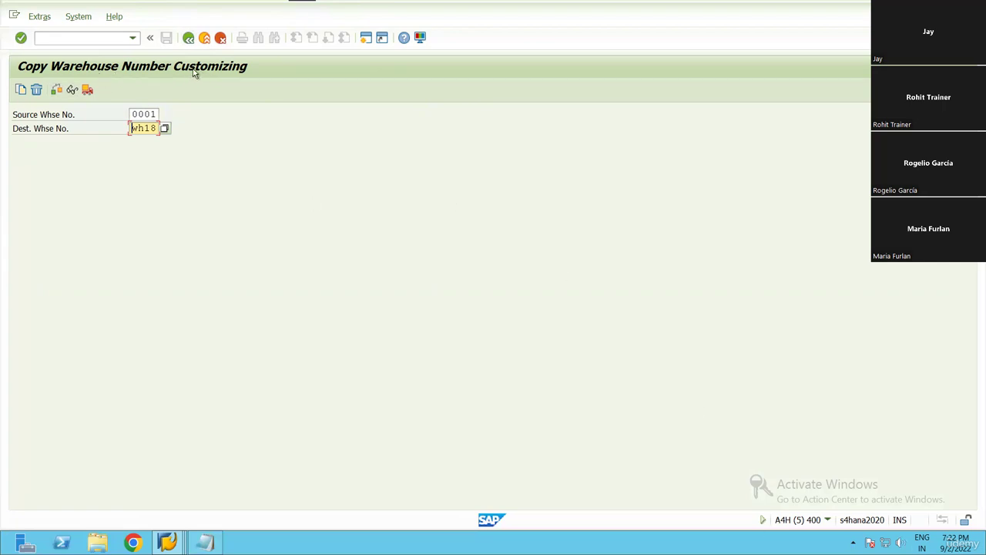
{"action": "left_click", "coordinate": [188, 38]}
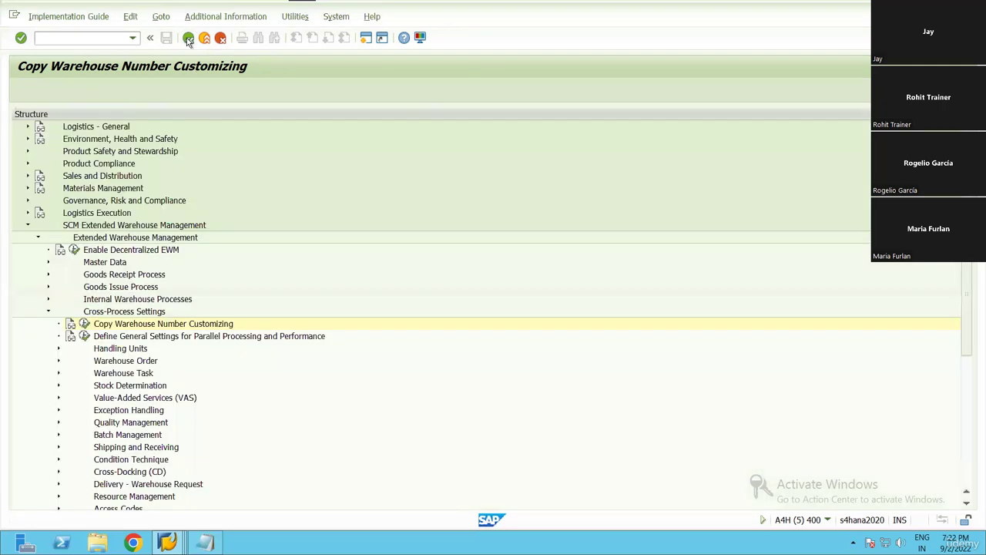
Step: Collapse Cross-Process Settings, open Define Warehouse Numbers under Master Data, view the details of warehouse 006 and return to the structure
{"action": "left_click", "coordinate": [48, 311]}
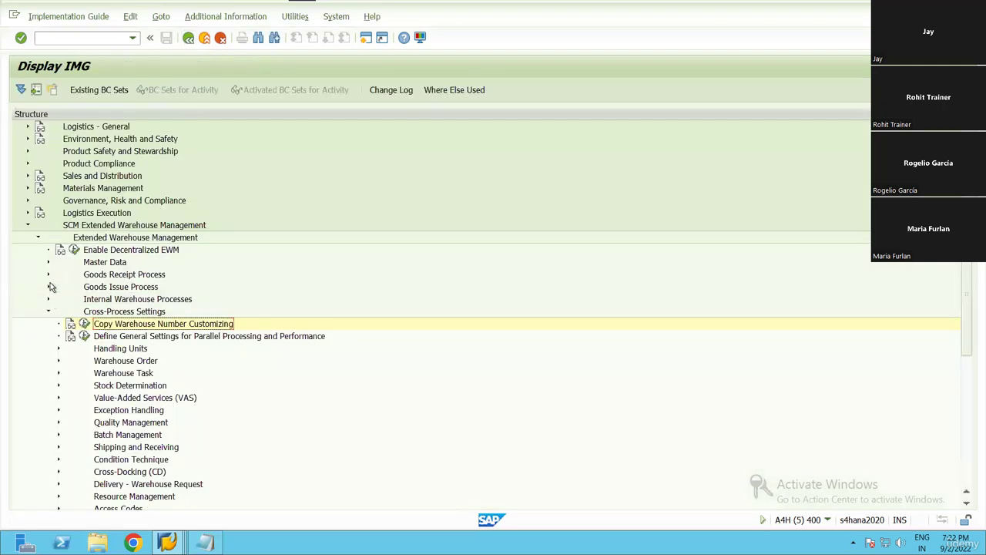
{"action": "left_click", "coordinate": [48, 262]}
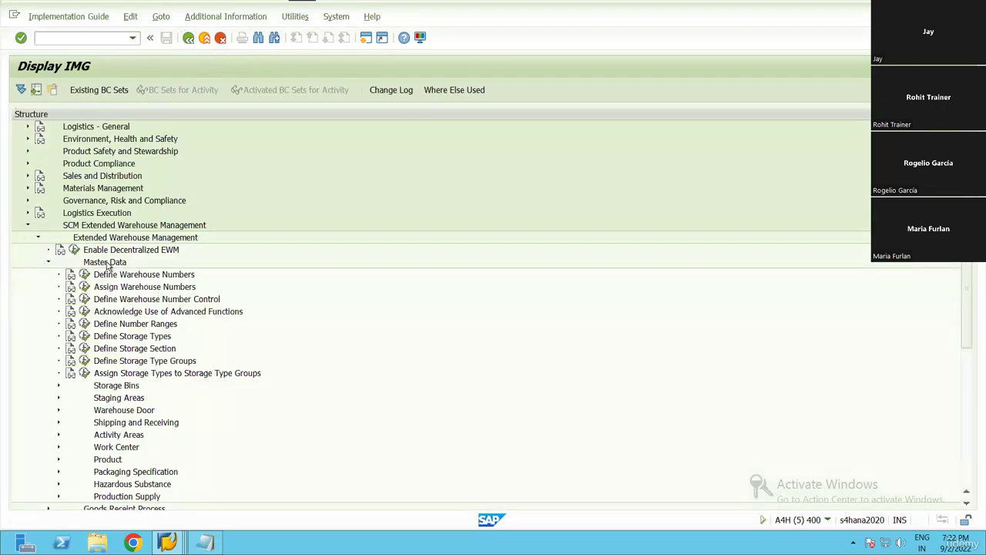
{"action": "left_click", "coordinate": [109, 276]}
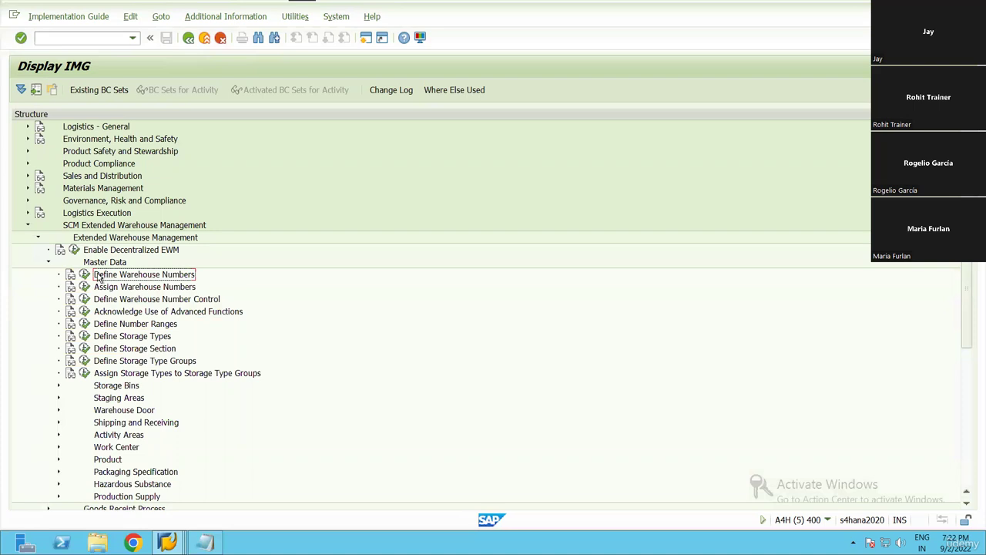
{"action": "left_click", "coordinate": [86, 275]}
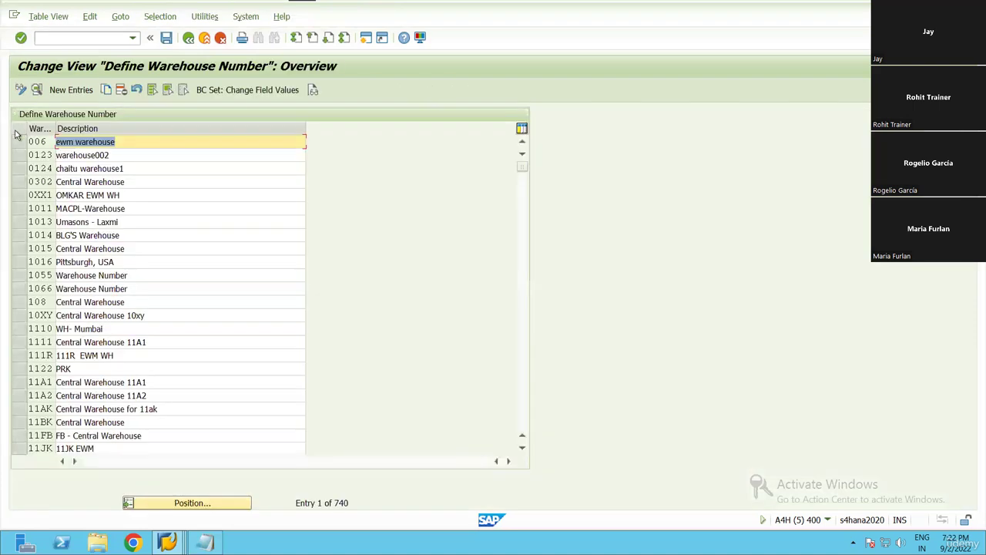
{"action": "left_click", "coordinate": [19, 142]}
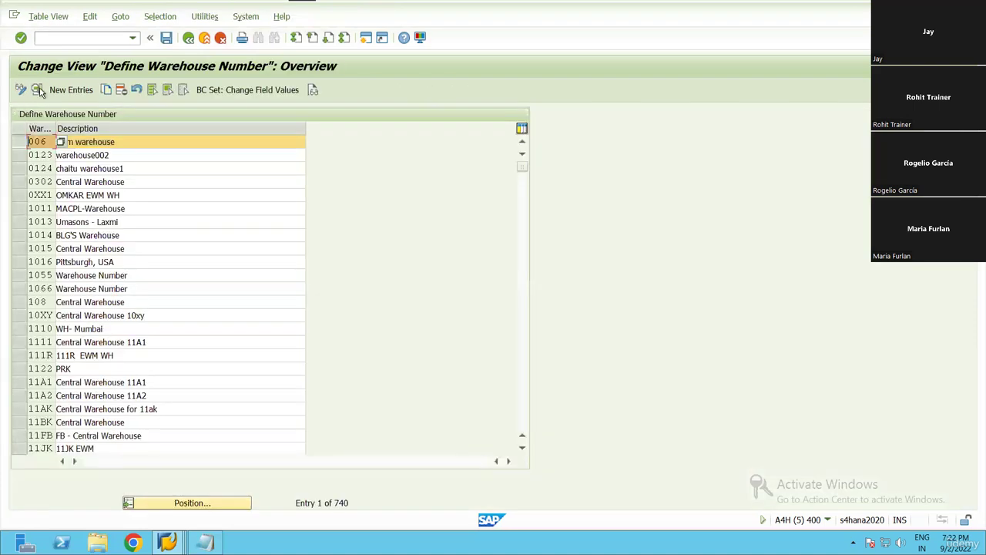
{"action": "double_click", "coordinate": [77, 143]}
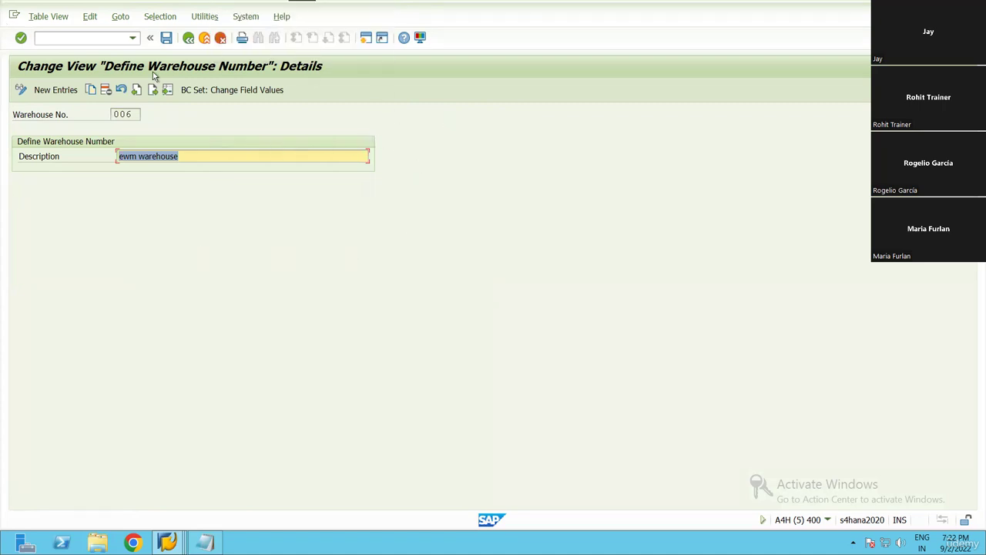
{"action": "left_click", "coordinate": [189, 38]}
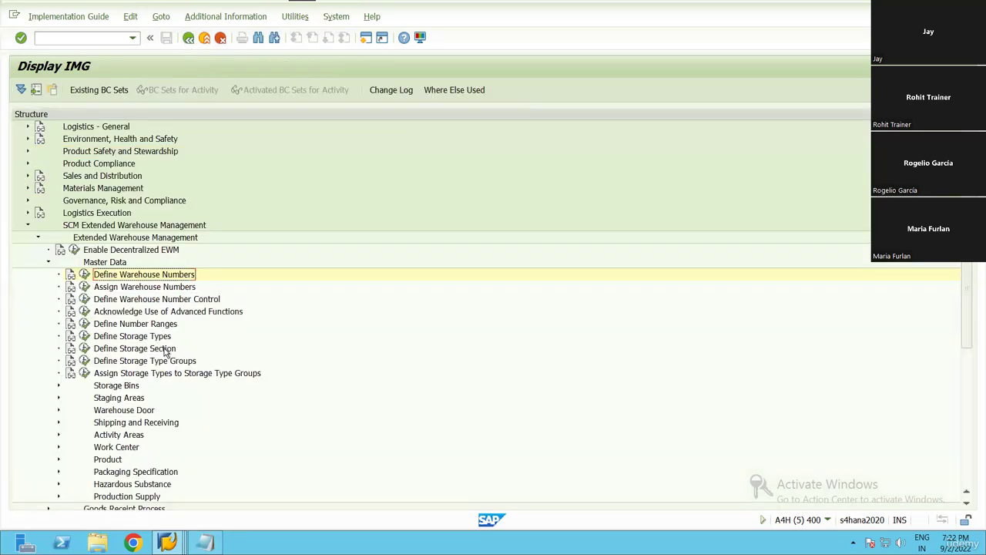
Step: Collapse Master Data, locate Copy Warehouse Number Customizing under Cross-Process Settings again, and collapse that node
{"action": "scroll", "coordinate": [129, 370], "scroll_direction": "down", "scroll_amount": 1}
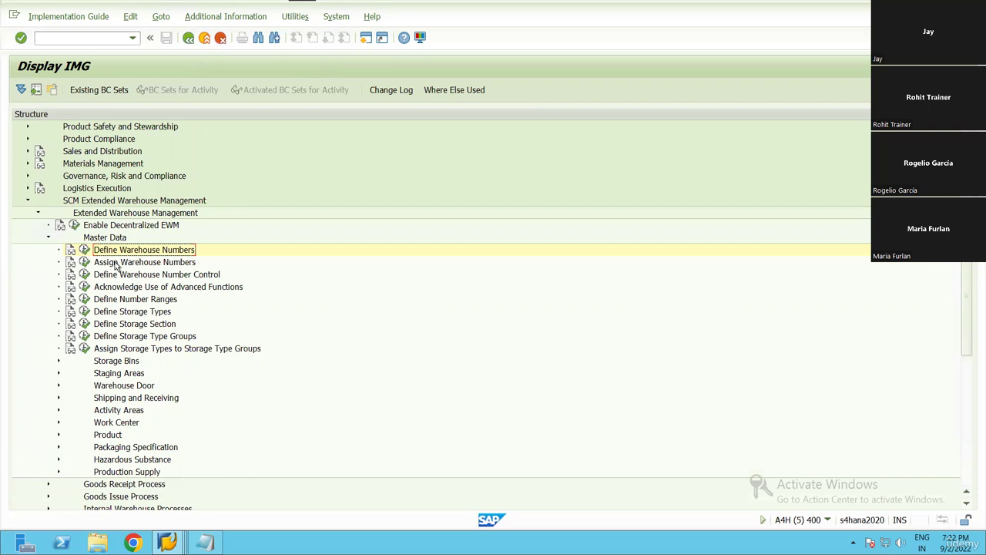
{"action": "left_click", "coordinate": [48, 239]}
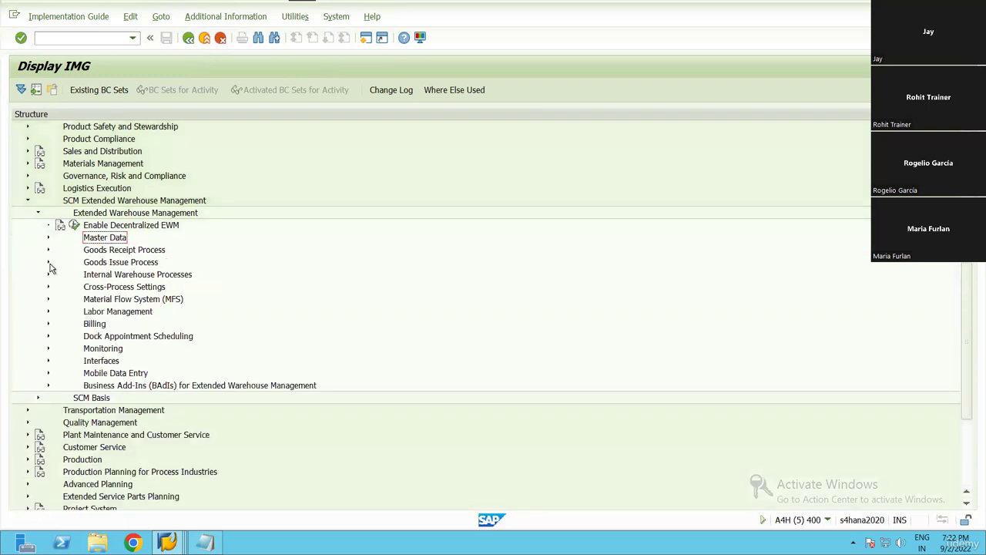
{"action": "double_click", "coordinate": [135, 287]}
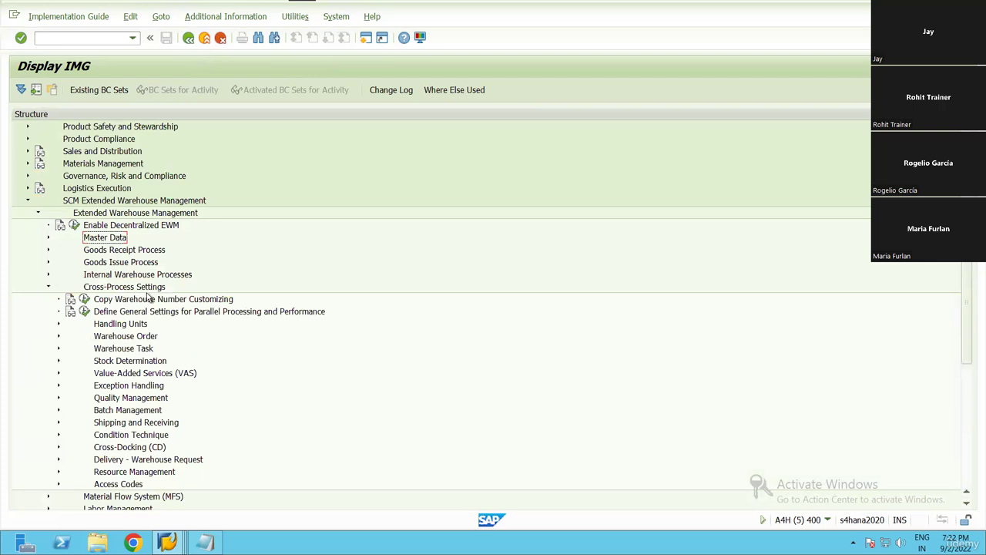
{"action": "left_click", "coordinate": [108, 305]}
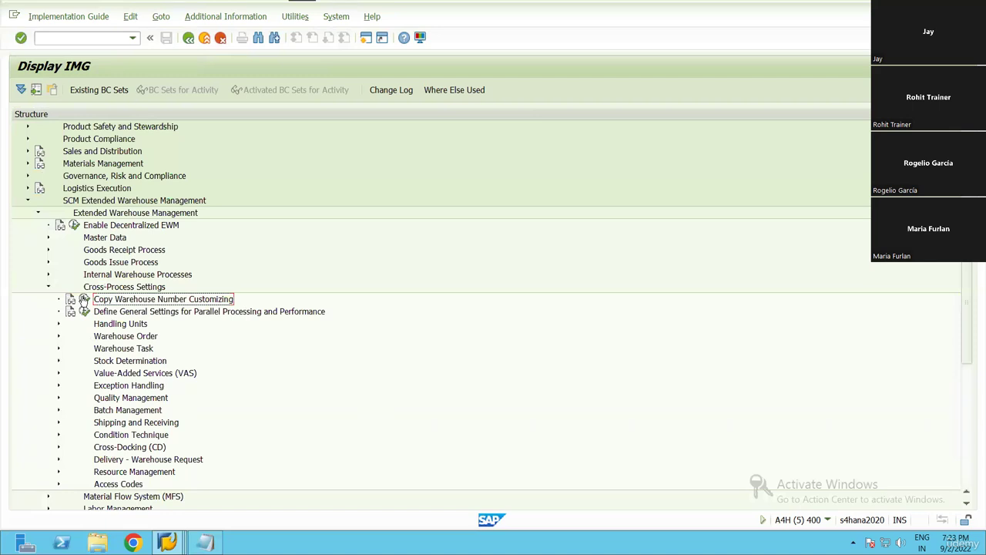
{"action": "left_click", "coordinate": [46, 286]}
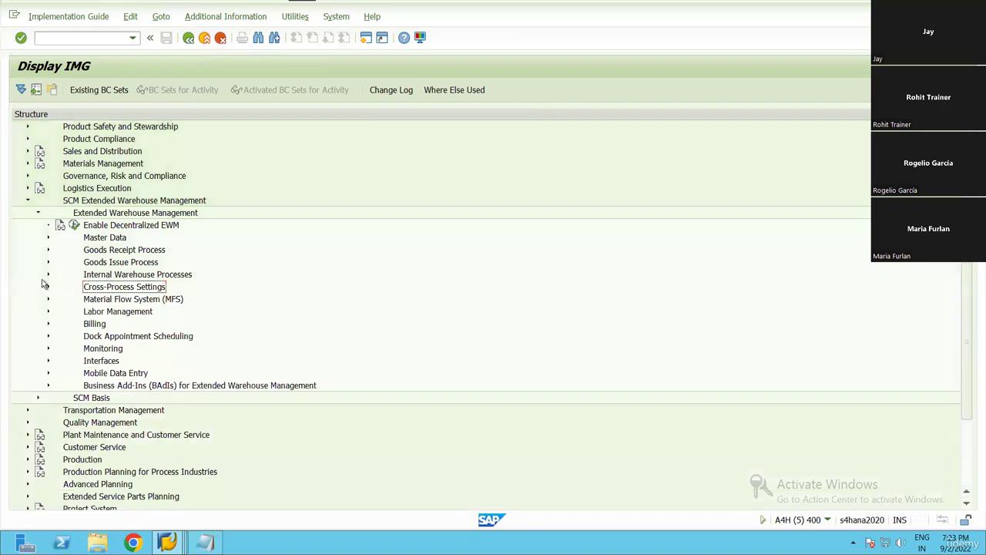
Step: Open Define Storage Types under Master Data and restrict the entries by contents to Warehouse Number WH18
{"action": "left_click", "coordinate": [48, 237]}
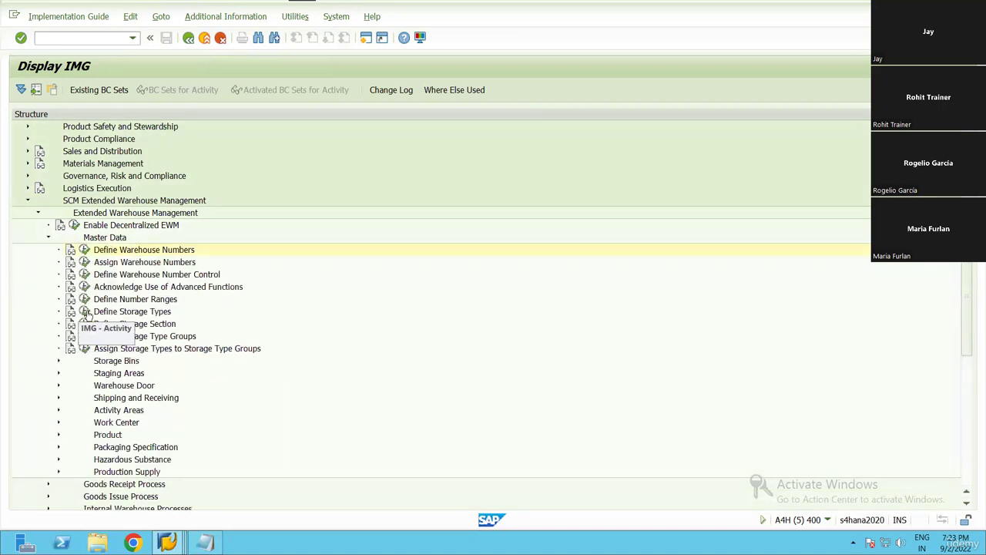
{"action": "left_click", "coordinate": [85, 311]}
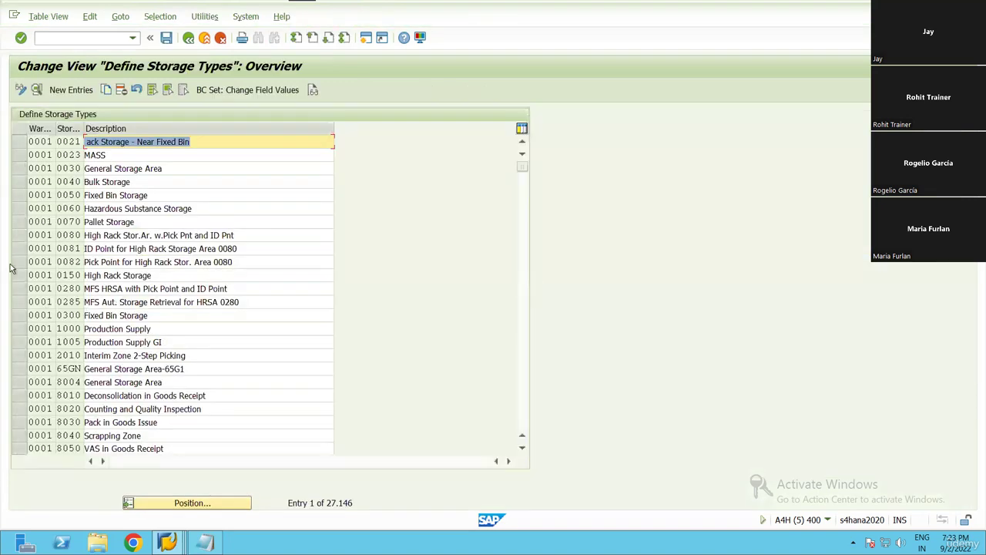
{"action": "left_click", "coordinate": [160, 16]}
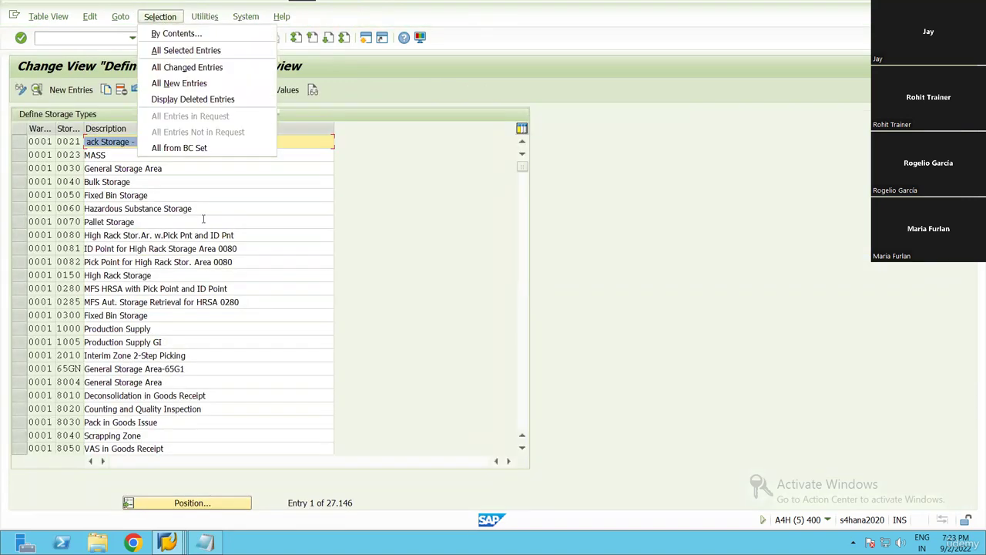
{"action": "left_click", "coordinate": [176, 34]}
{"action": "scroll", "coordinate": [109, 251], "scroll_direction": "down", "scroll_amount": 4}
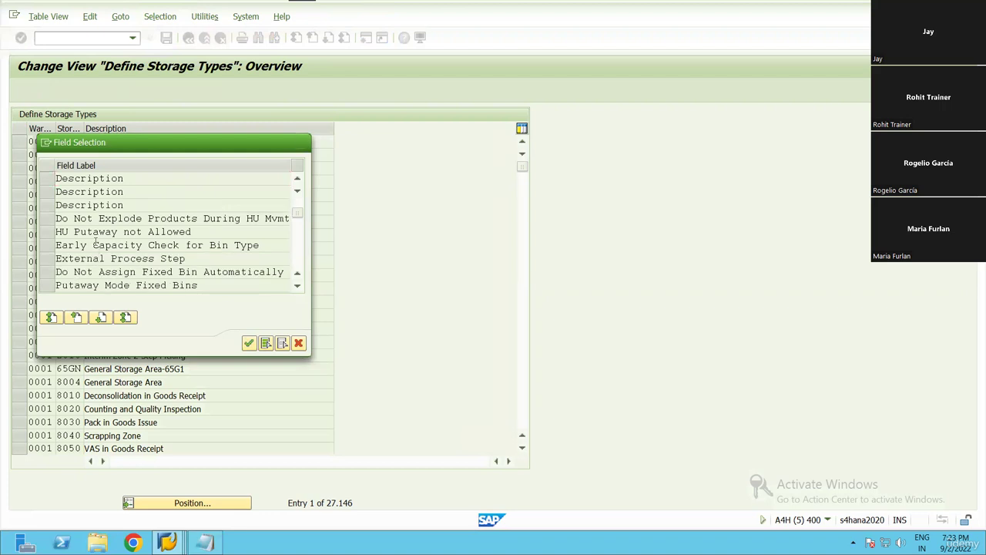
{"action": "scroll", "coordinate": [96, 243], "scroll_direction": "down", "scroll_amount": 10}
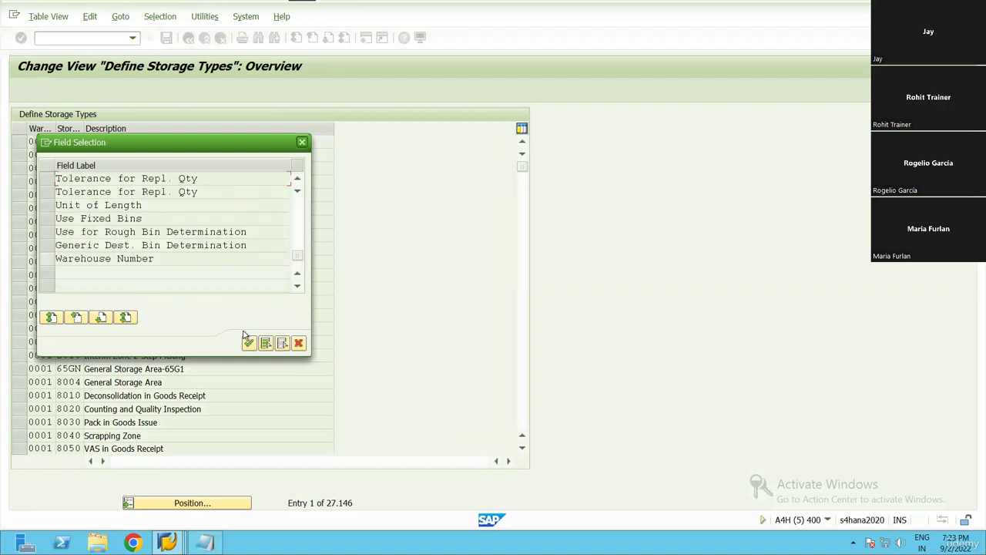
{"action": "left_click", "coordinate": [248, 342]}
{"action": "left_click", "coordinate": [302, 178]}
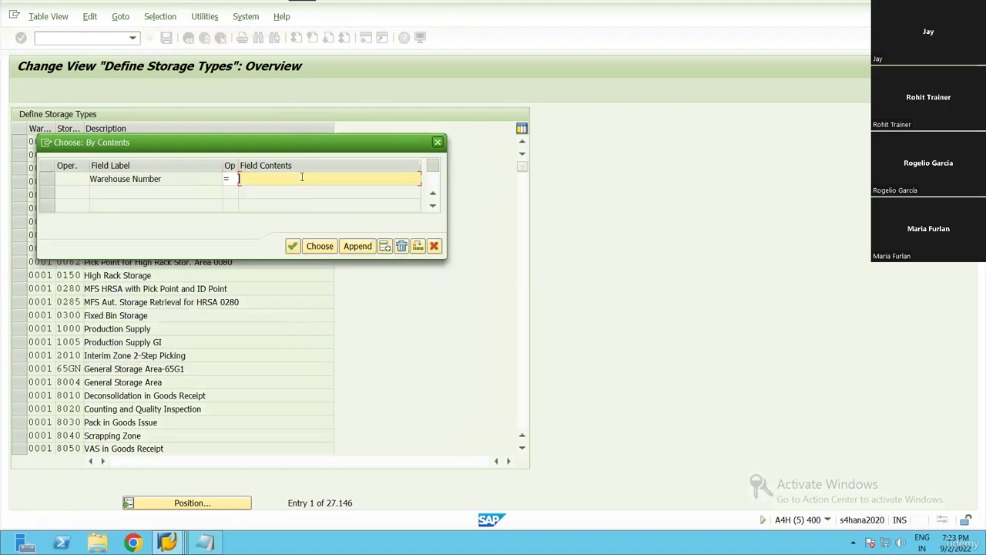
{"action": "type", "text": "0001"}
{"action": "key", "text": "Return"}
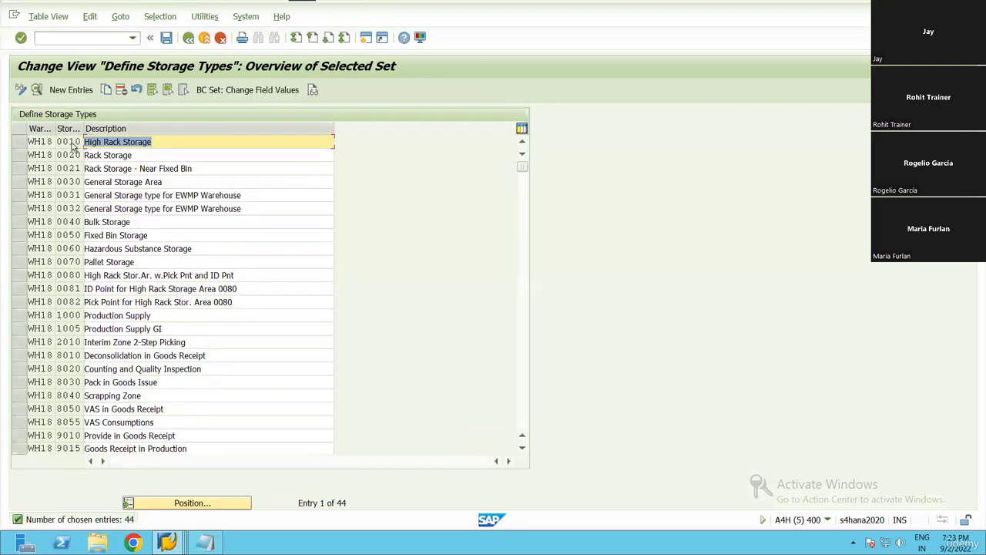
Step: Examine the storage types defined for warehouse WH18 and their descriptions, going down the list from 0010 High Rack Storage
{"action": "key", "text": "Down"}
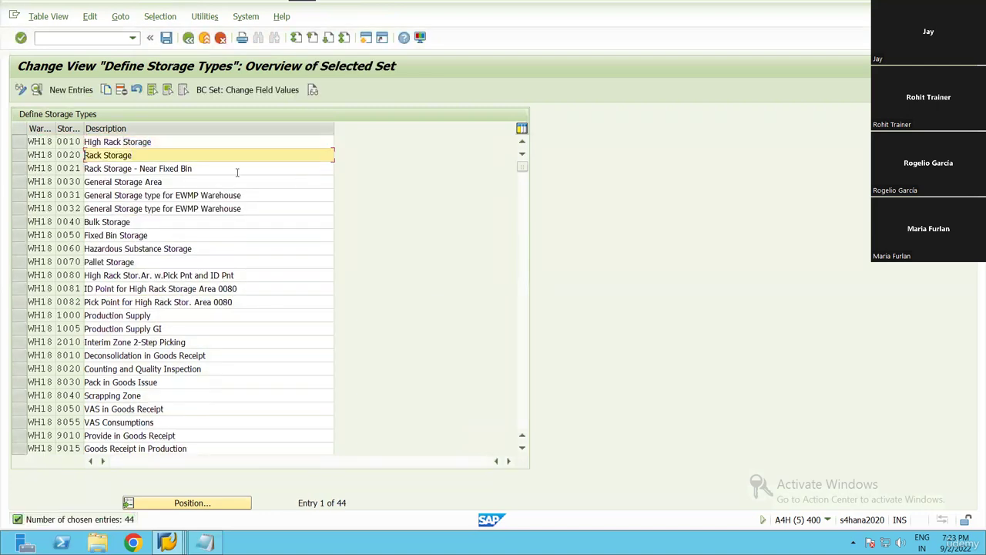
{"action": "key", "text": "Down"}
{"action": "key", "text": "Down"}
{"action": "key", "text": "Down"}
{"action": "key", "text": "Down"}
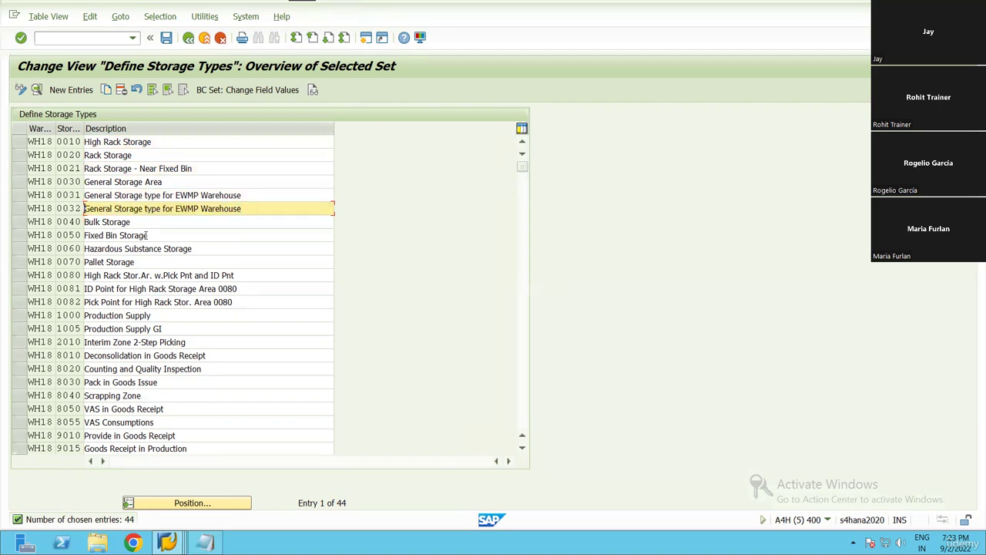
{"action": "key", "text": "Down"}
{"action": "key", "text": "Down"}
{"action": "key", "text": "Down"}
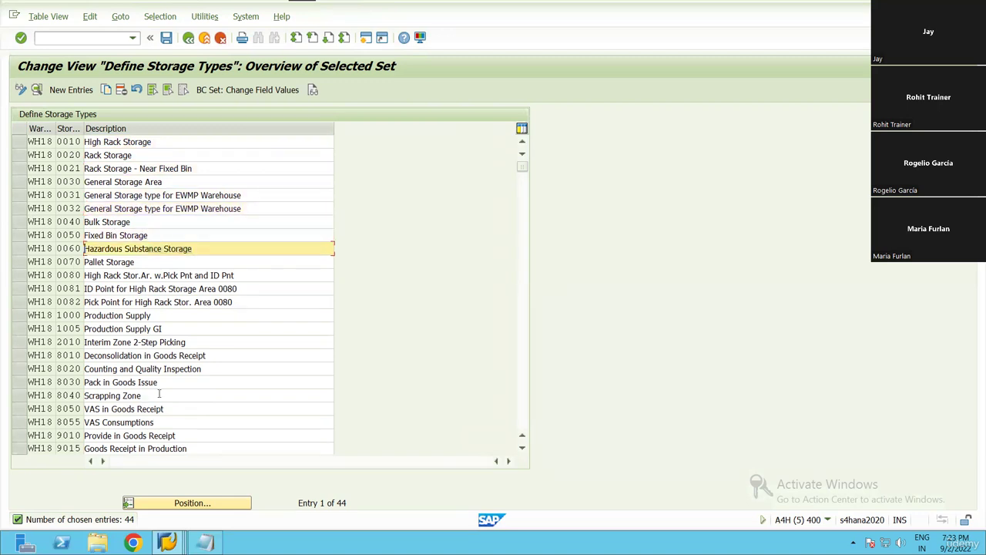
{"action": "key", "text": "Down"}
{"action": "key", "text": "Down"}
{"action": "key", "text": "Down"}
{"action": "key", "text": "Down"}
{"action": "key", "text": "Down"}
{"action": "key", "text": "Down"}
{"action": "key", "text": "Down"}
{"action": "key", "text": "Down"}
{"action": "key", "text": "Down"}
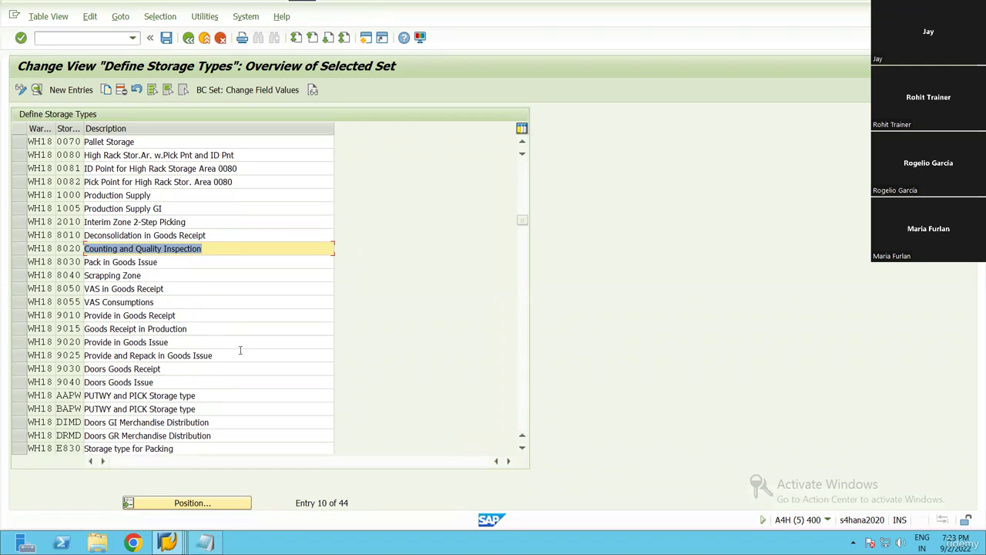
Step: View the details of WH18 storage type 0082, including its General and Putaway Control settings, and return to the list
{"action": "key", "text": "Down"}
{"action": "key", "text": "Down"}
{"action": "key", "text": "Down"}
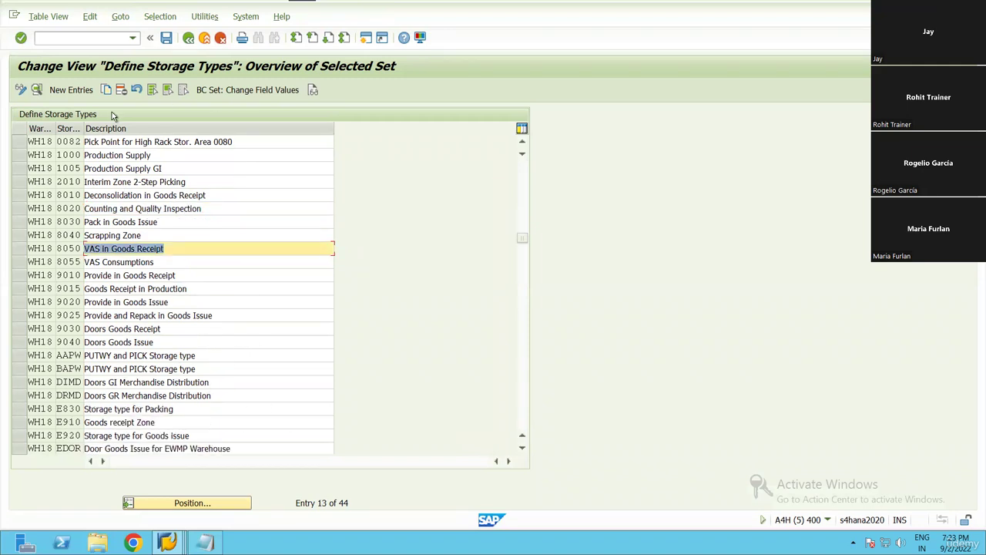
{"action": "left_click", "coordinate": [28, 142]}
{"action": "left_click", "coordinate": [37, 91]}
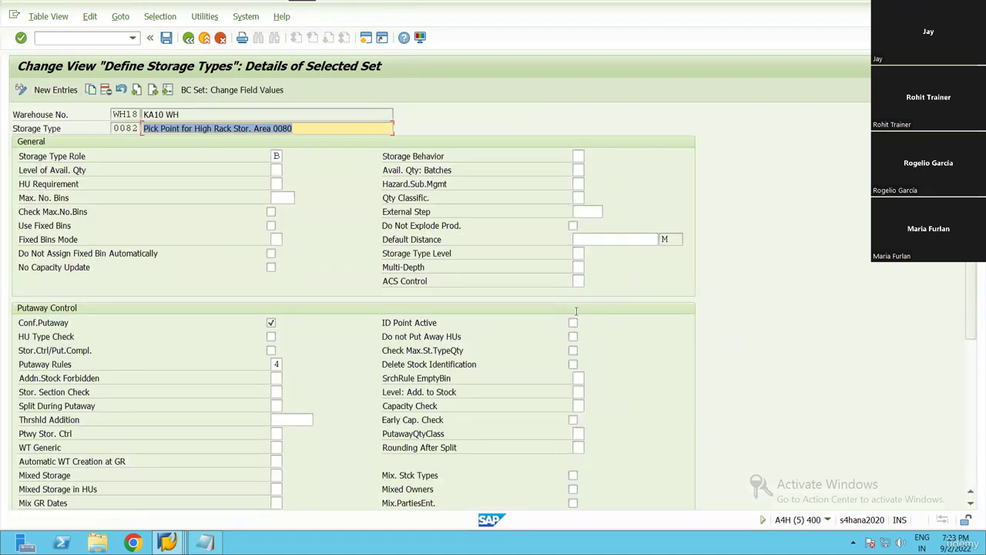
{"action": "scroll", "coordinate": [576, 310], "scroll_direction": "down", "scroll_amount": 4}
{"action": "scroll", "coordinate": [497, 289], "scroll_direction": "up", "scroll_amount": 2}
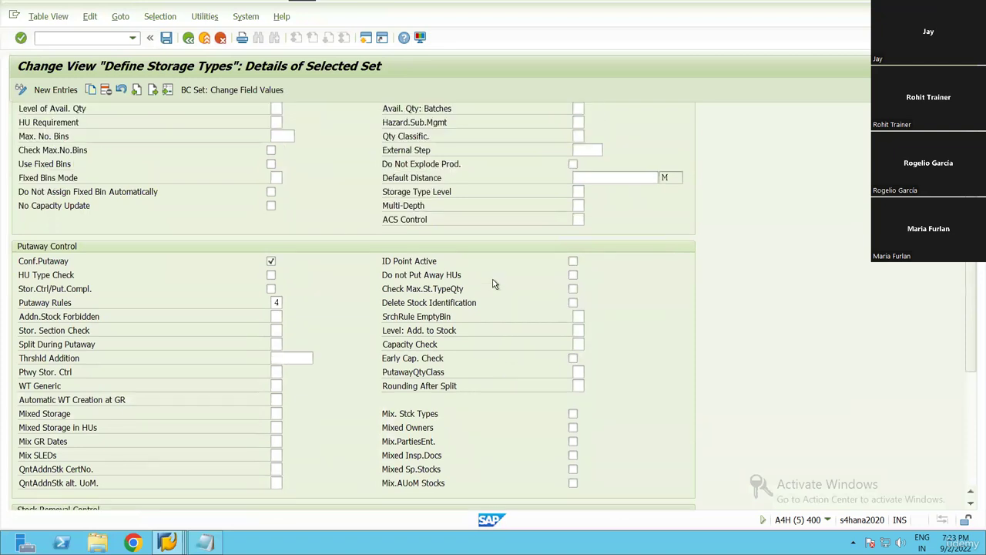
{"action": "scroll", "coordinate": [294, 196], "scroll_direction": "up", "scroll_amount": 2}
{"action": "left_click", "coordinate": [271, 128]}
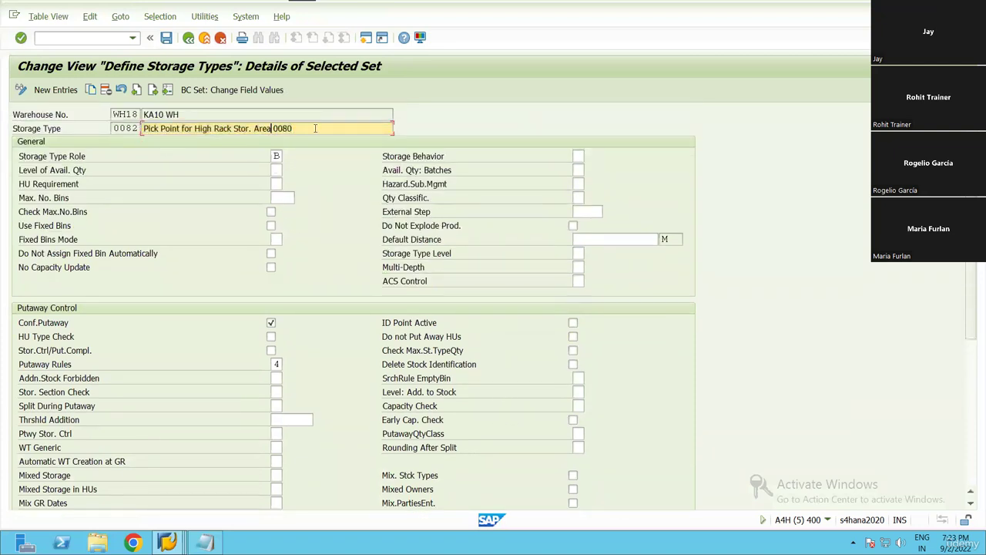
{"action": "left_click", "coordinate": [187, 40]}
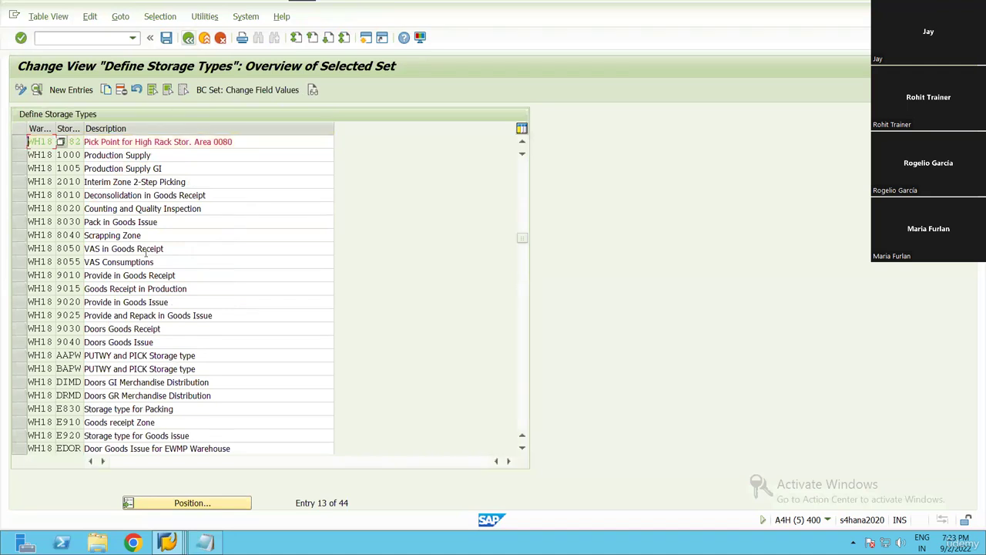
Step: View the Define Storage Section entries, return to the structure, and locate the two storage type group activities under Master Data
{"action": "left_click", "coordinate": [185, 42]}
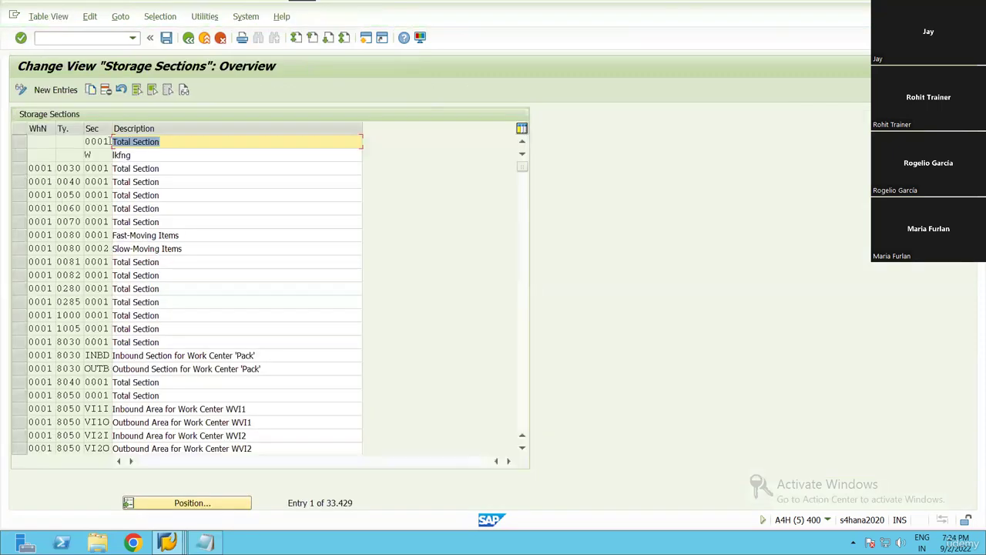
{"action": "left_click", "coordinate": [185, 42]}
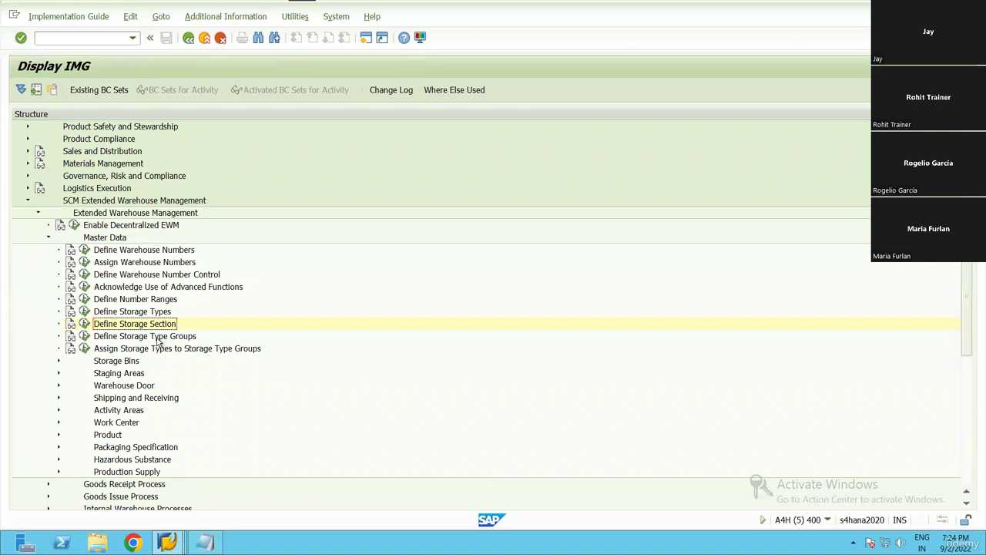
{"action": "left_click", "coordinate": [158, 338]}
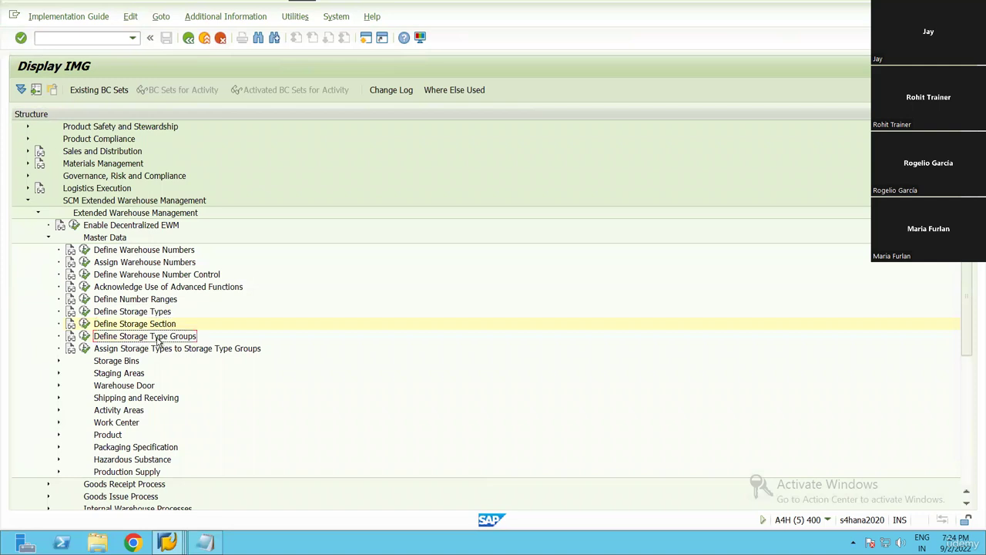
{"action": "left_click", "coordinate": [108, 350]}
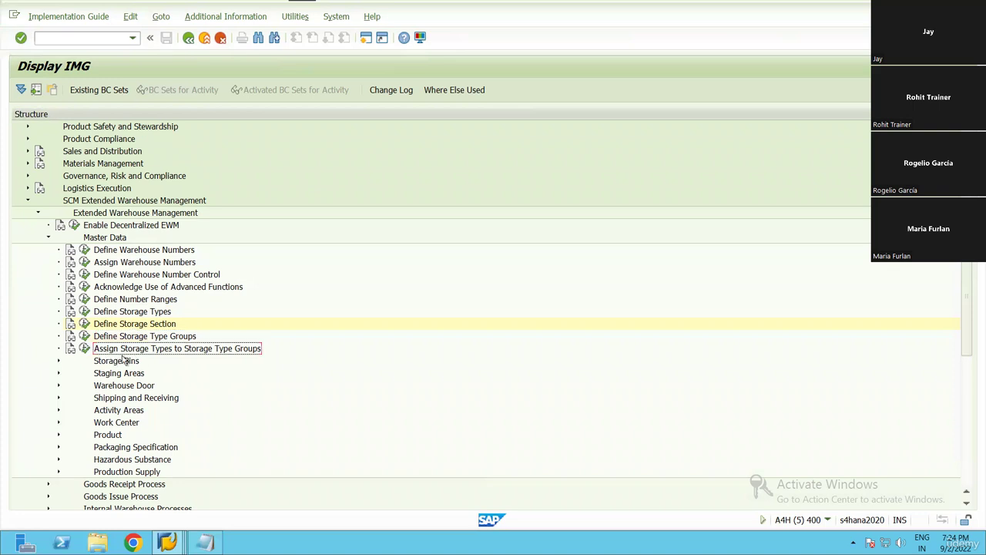
{"action": "scroll", "coordinate": [113, 328], "scroll_direction": "down", "scroll_amount": 2}
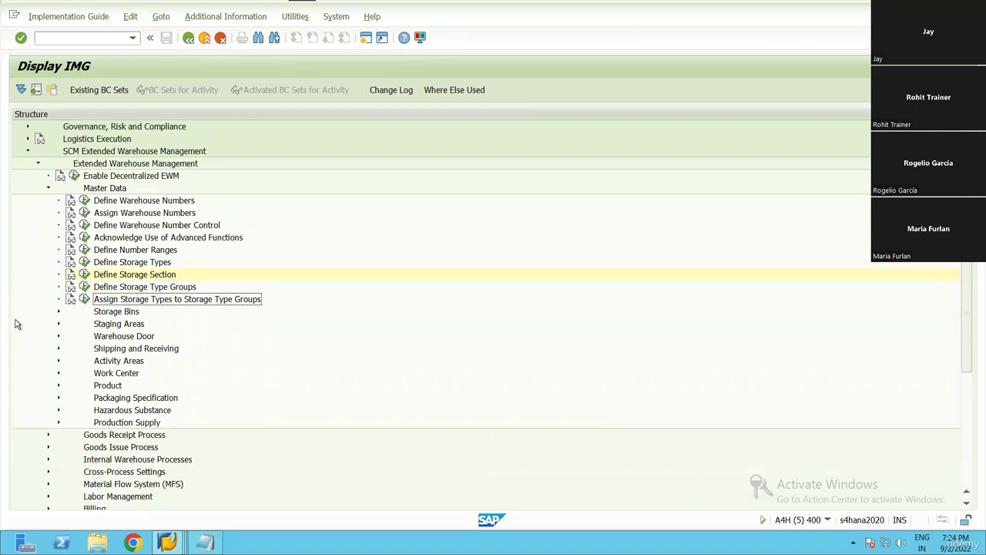
Step: Expand Storage Bins to locate Define Storage Bin Structure, collapse it, and locate Shipping and Receiving and Activity Areas
{"action": "left_click", "coordinate": [58, 312]}
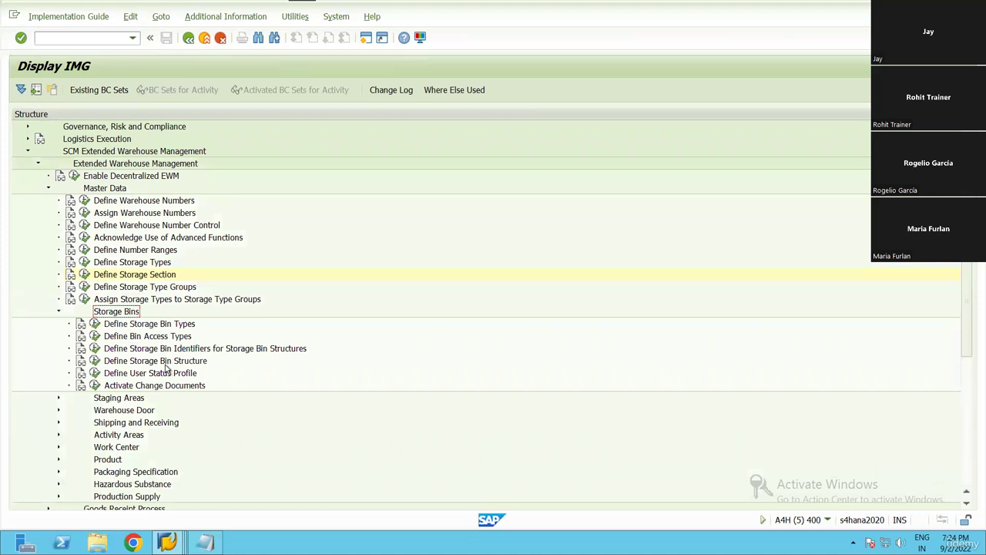
{"action": "left_click", "coordinate": [106, 362]}
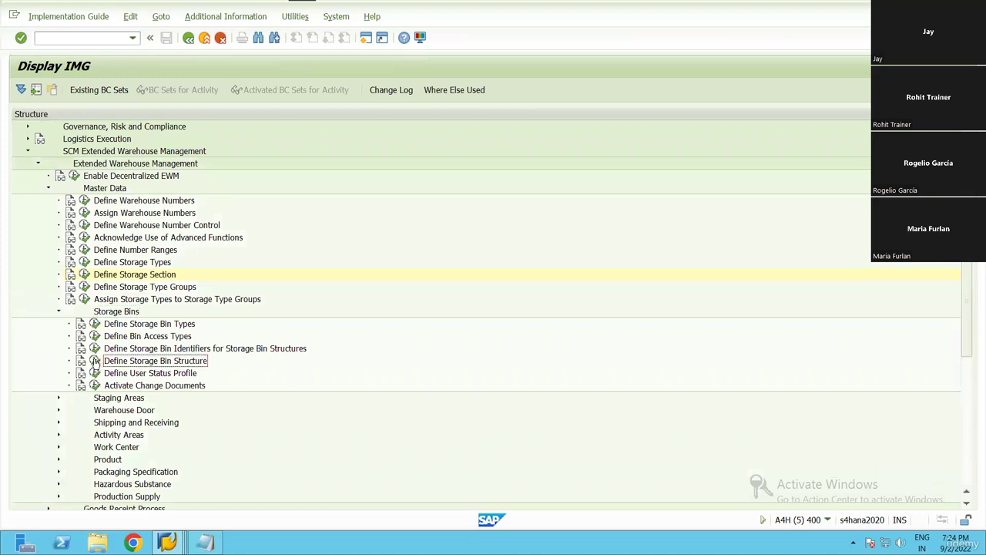
{"action": "left_click", "coordinate": [58, 312]}
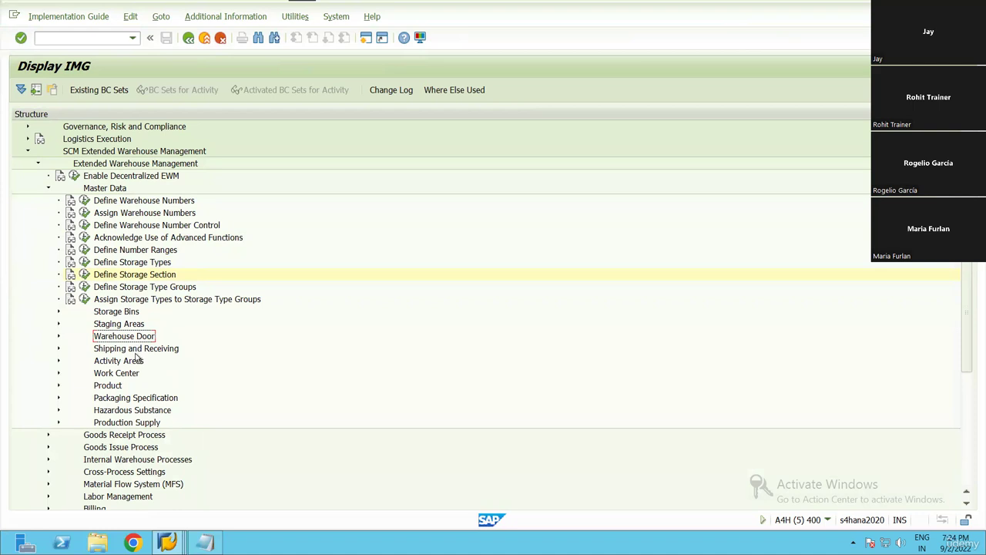
{"action": "left_click", "coordinate": [135, 350]}
{"action": "left_click", "coordinate": [118, 361]}
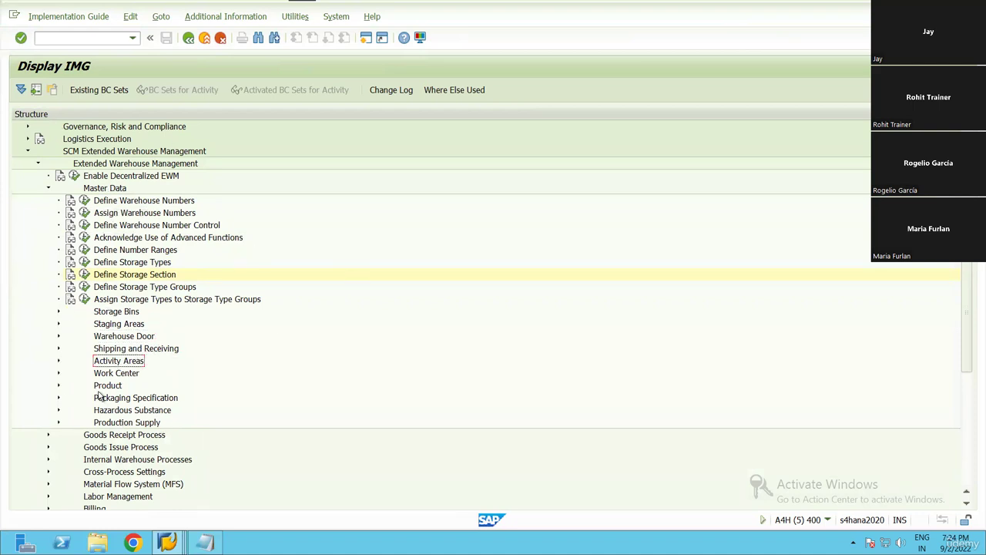
Step: Expand Cross-Process Settings to view Copy Warehouse Number Customizing and its other activities, and collapse the node
{"action": "left_click", "coordinate": [106, 471]}
{"action": "left_click", "coordinate": [49, 471]}
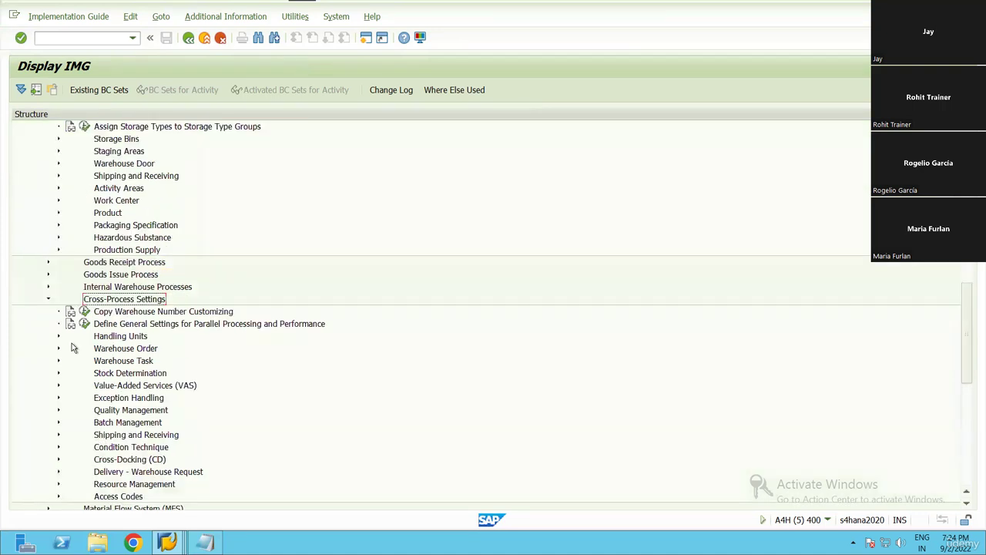
{"action": "scroll", "coordinate": [123, 358], "scroll_direction": "up", "scroll_amount": 1}
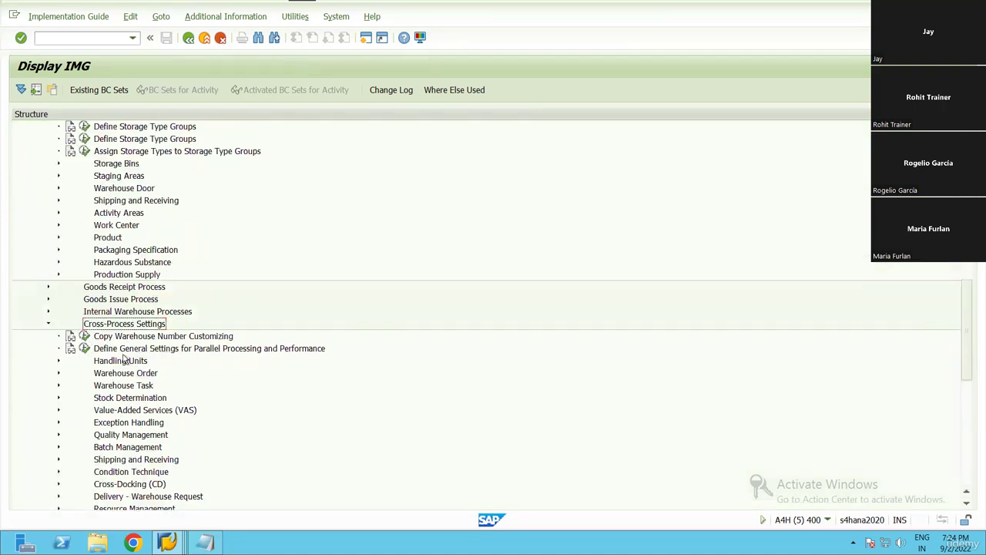
{"action": "scroll", "coordinate": [123, 358], "scroll_direction": "up", "scroll_amount": 1}
{"action": "double_click", "coordinate": [130, 348]}
Step: Open Define Warehouse Numbers under Master Data and position the list on warehouse WH18
{"action": "scroll", "coordinate": [129, 196], "scroll_direction": "up", "scroll_amount": 2}
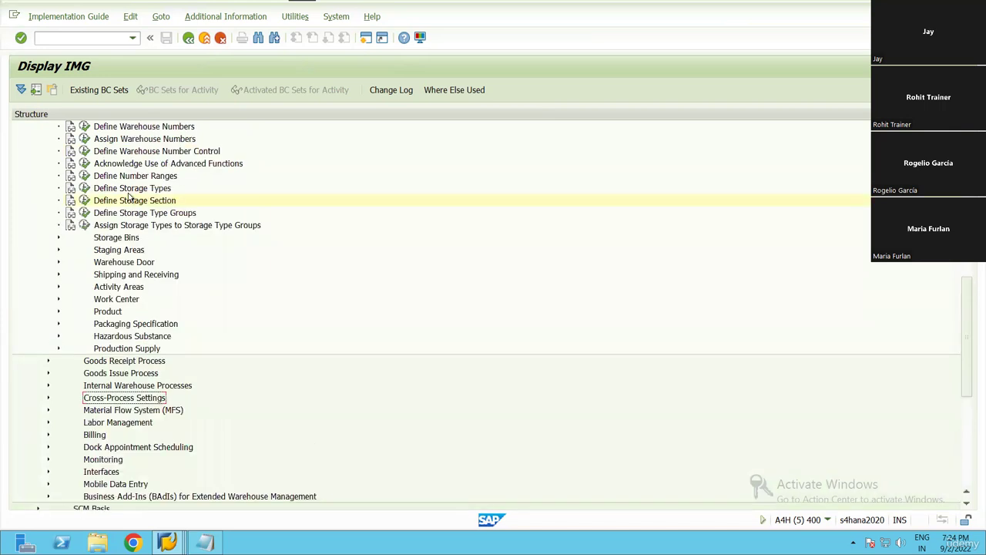
{"action": "scroll", "coordinate": [130, 196], "scroll_direction": "up", "scroll_amount": 2}
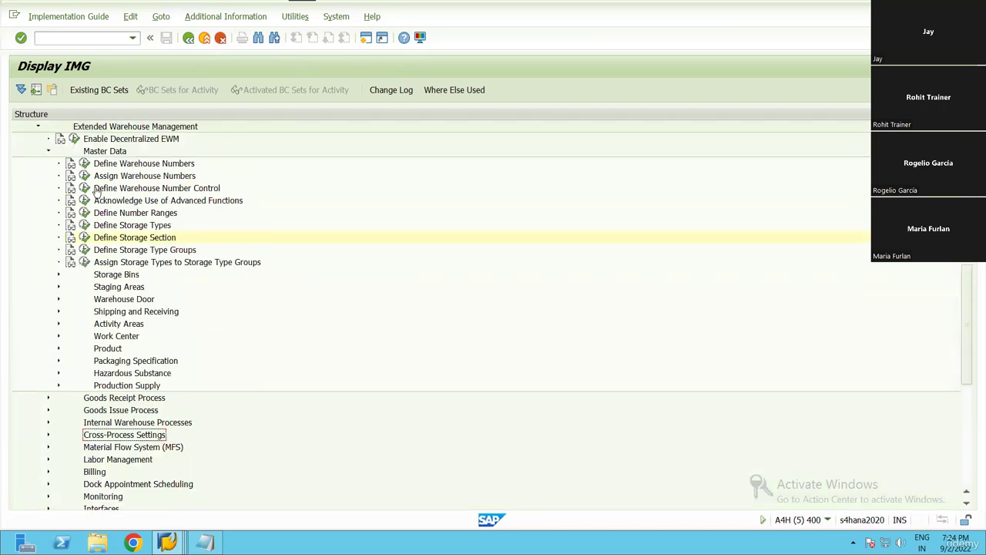
{"action": "left_click", "coordinate": [84, 163]}
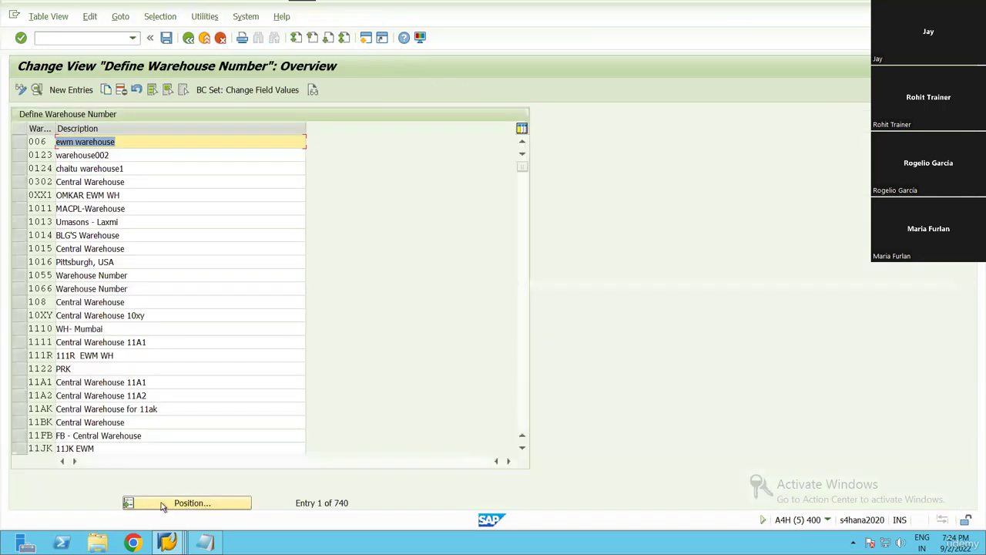
{"action": "left_click", "coordinate": [162, 505]}
{"action": "type", "text": "wh1"}
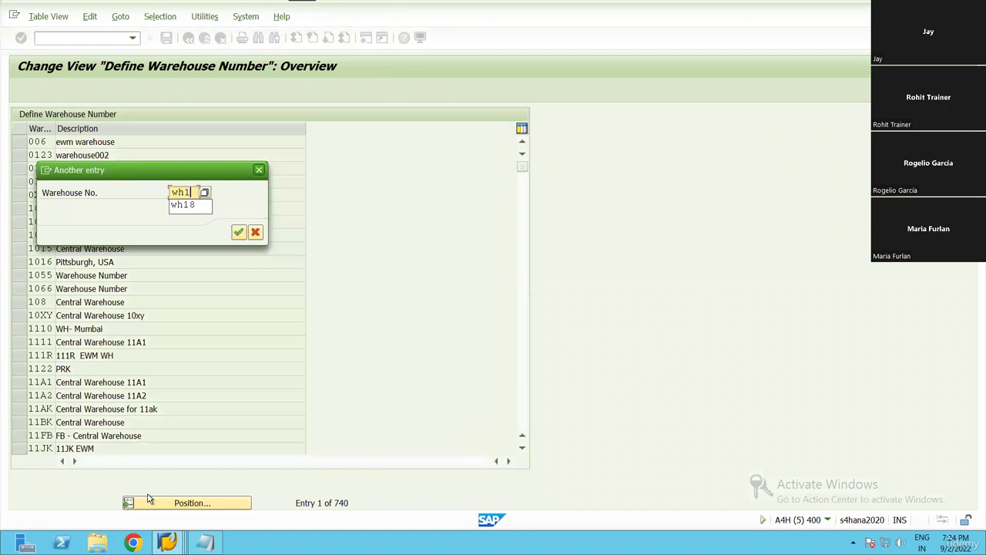
{"action": "type", "text": "8"}
{"action": "key", "text": "Return"}
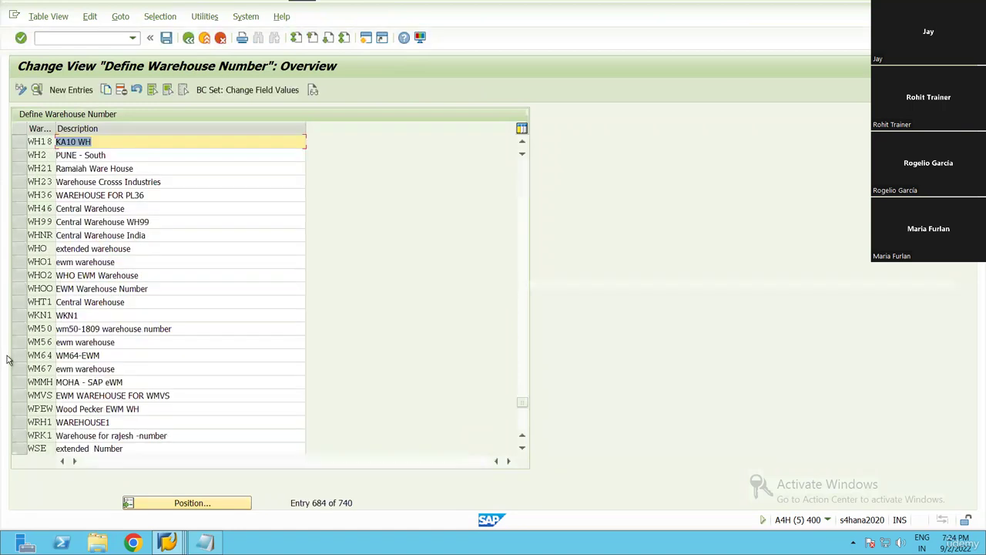
Step: View the details of warehouse number WH18 and return to the customizing structure
{"action": "left_click", "coordinate": [19, 141]}
{"action": "left_click", "coordinate": [37, 90]}
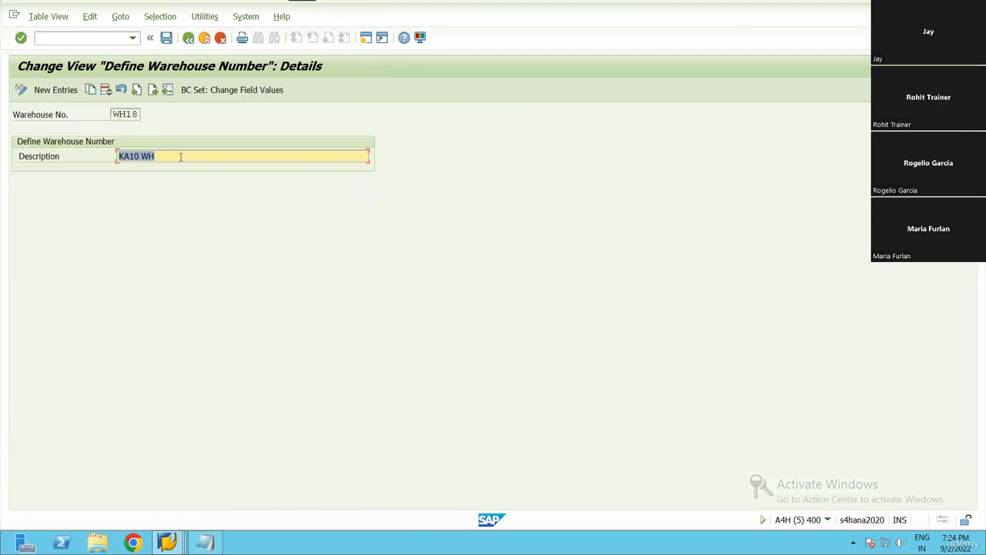
{"action": "left_click", "coordinate": [190, 38]}
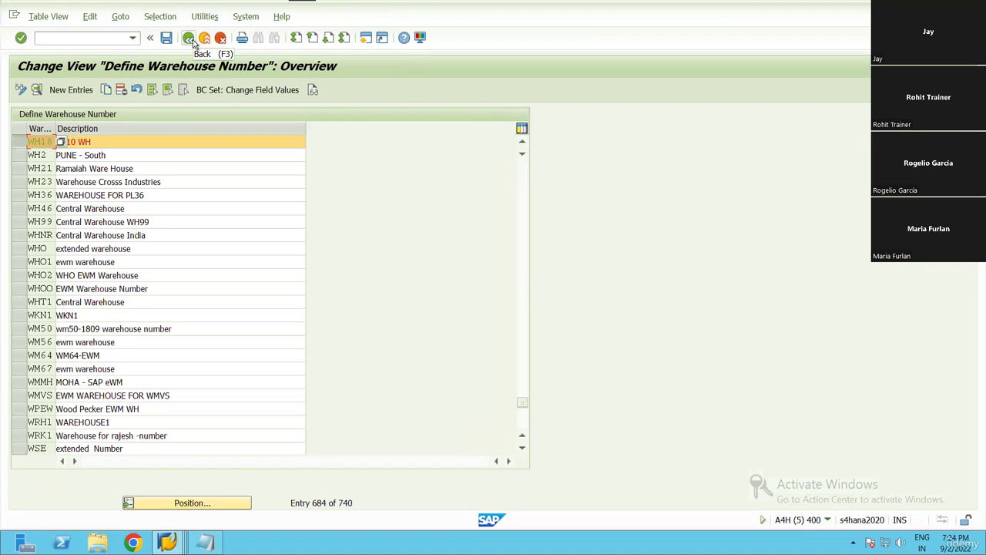
{"action": "left_click", "coordinate": [192, 42]}
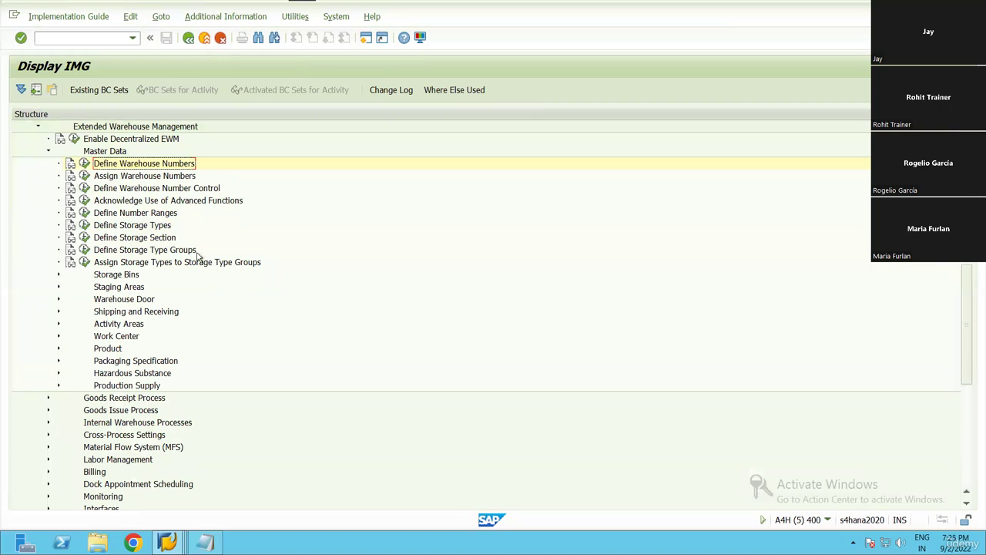
Step: Collapse Master Data and expand ERP Integration under the Interfaces node of Extended Warehouse Management
{"action": "left_click", "coordinate": [48, 152]}
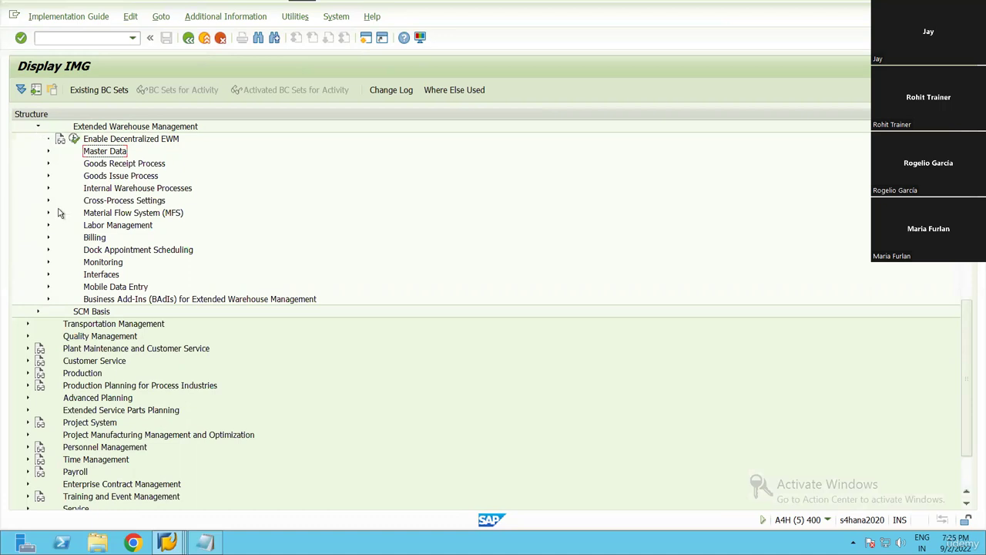
{"action": "scroll", "coordinate": [75, 288], "scroll_direction": "up", "scroll_amount": 1}
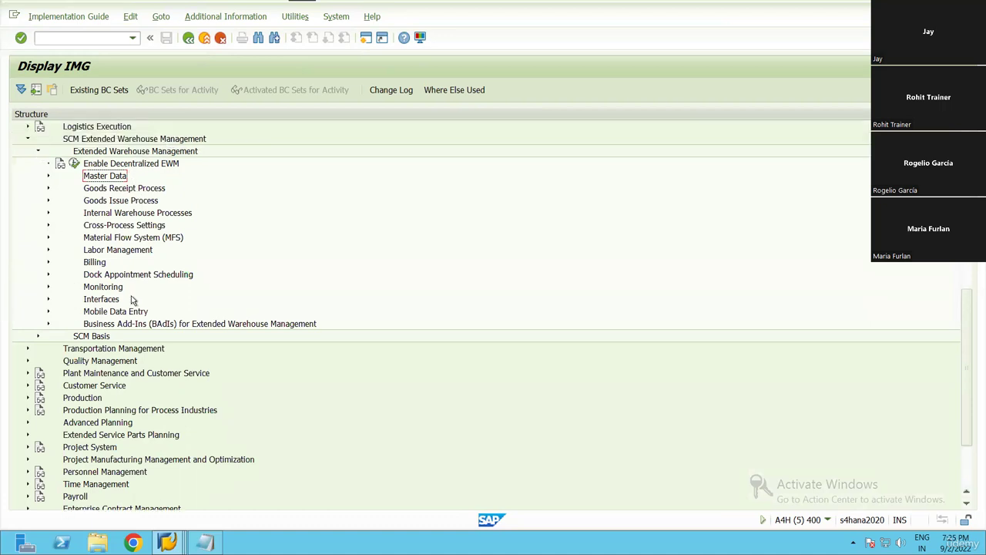
{"action": "left_click", "coordinate": [103, 303]}
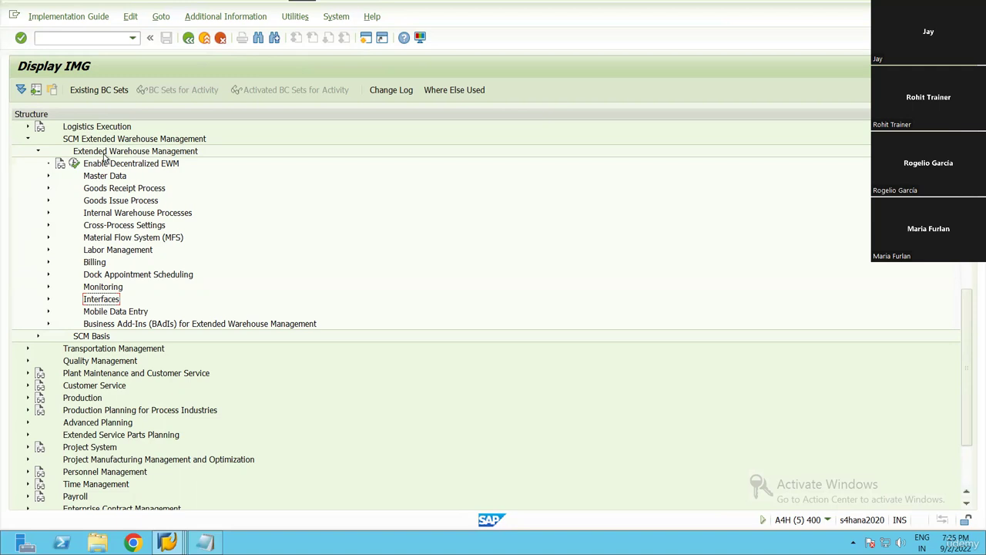
{"action": "double_click", "coordinate": [100, 301]}
{"action": "key", "text": "Down"}
{"action": "key", "text": "Down"}
{"action": "key", "text": "Down"}
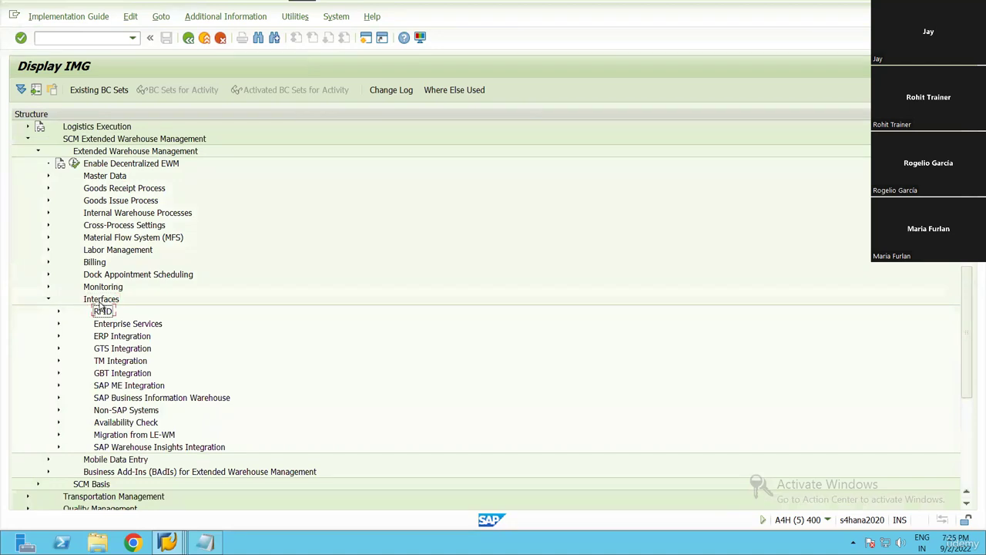
{"action": "key", "text": "Right"}
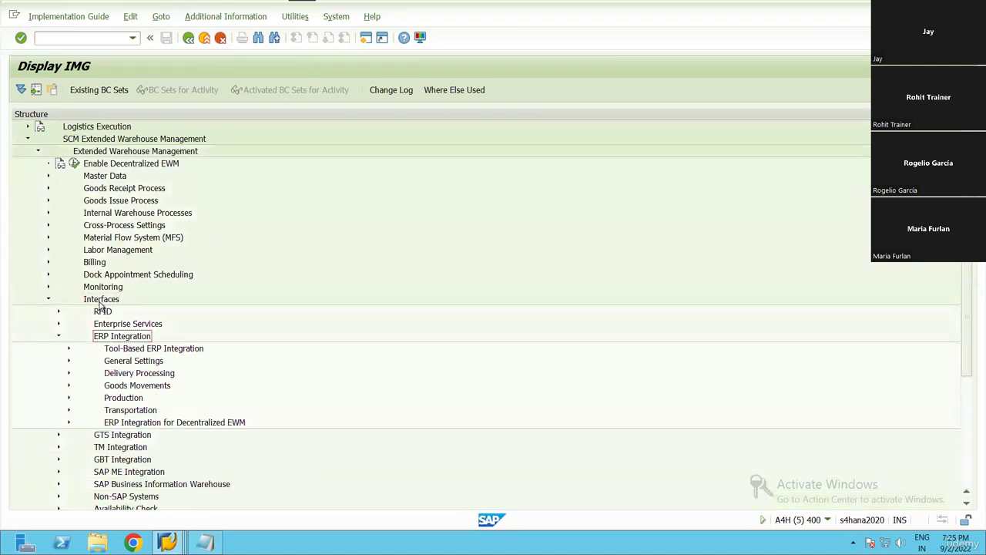
Step: View the activities of Delivery Processing and Goods Movements under ERP Integration, collapsing each node after viewing it
{"action": "key", "text": "Down"}
{"action": "key", "text": "Down"}
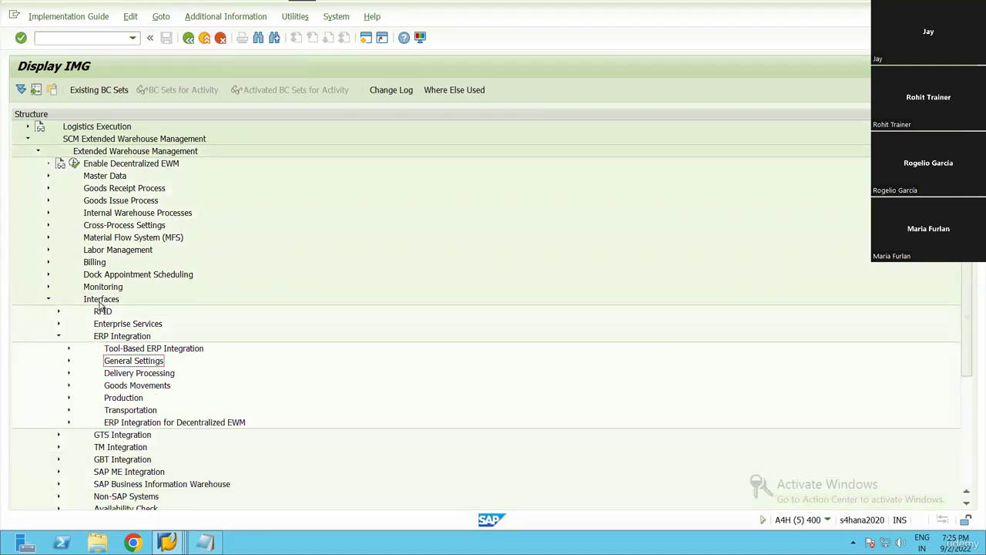
{"action": "key", "text": "Right"}
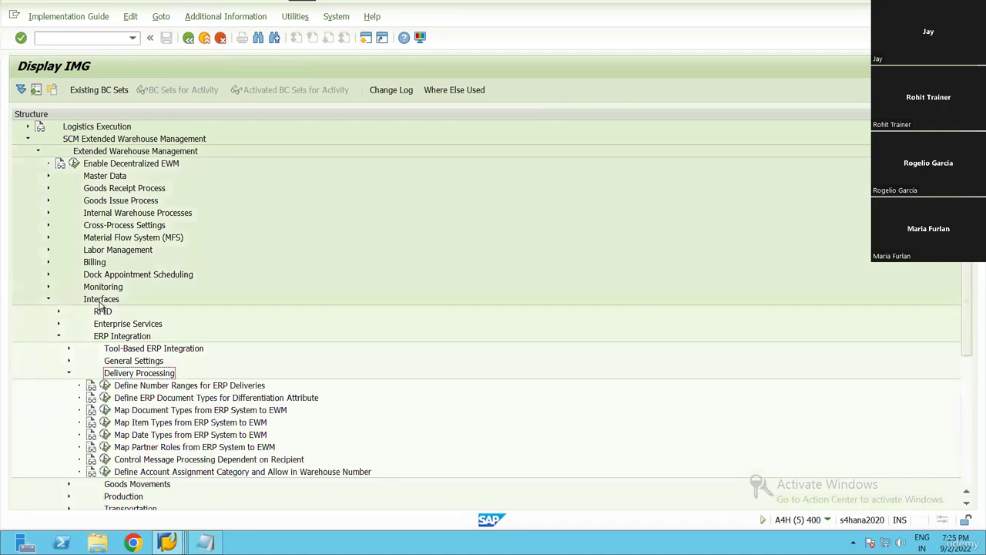
{"action": "key", "text": "Left"}
{"action": "key", "text": "Down"}
{"action": "key", "text": "Right"}
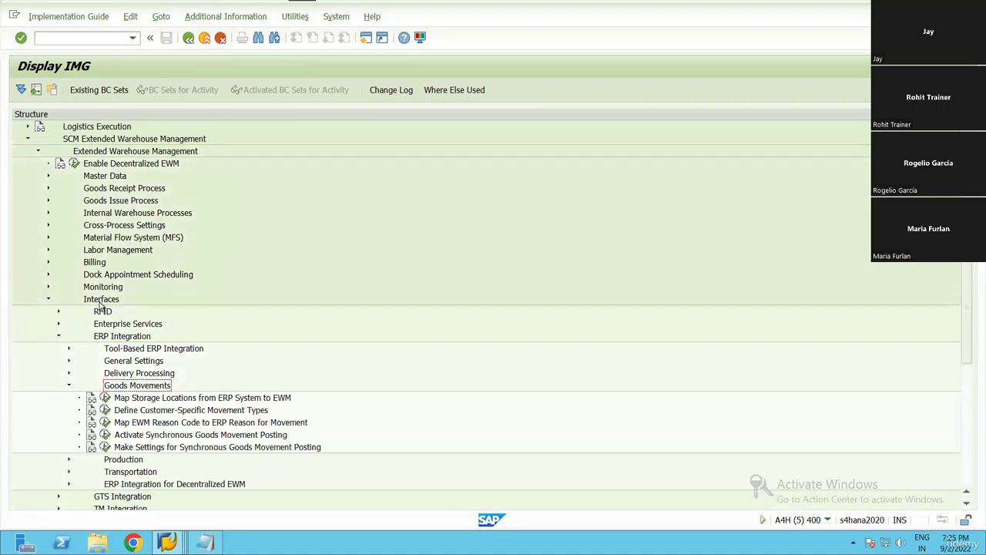
{"action": "key", "text": "Left"}
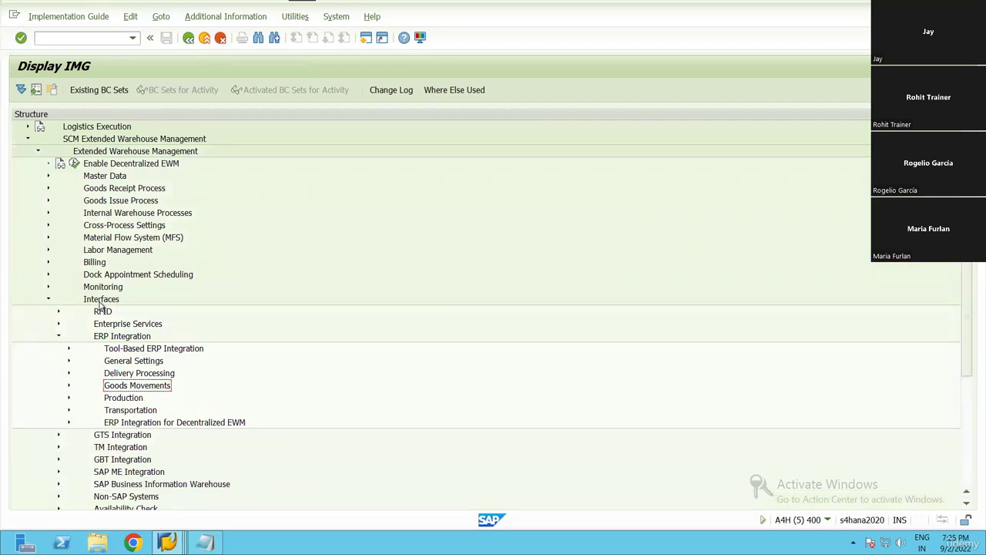
Step: Check the General Settings node under ERP Integration, collapse it, and look over the remaining Interfaces nodes
{"action": "key", "text": "Up"}
{"action": "key", "text": "Up"}
{"action": "key", "text": "Right"}
{"action": "key", "text": "Left"}
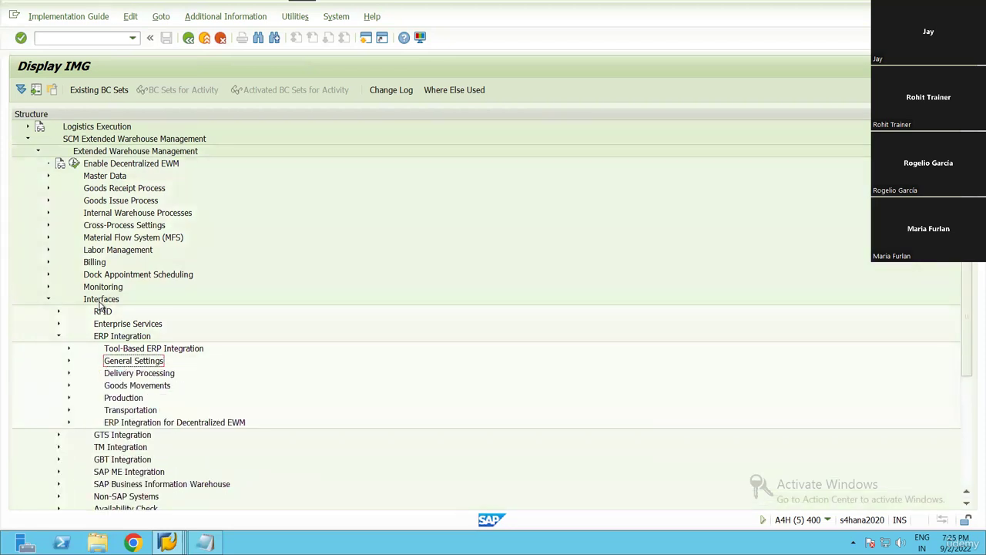
{"action": "scroll", "coordinate": [126, 295], "scroll_direction": "down", "scroll_amount": 1}
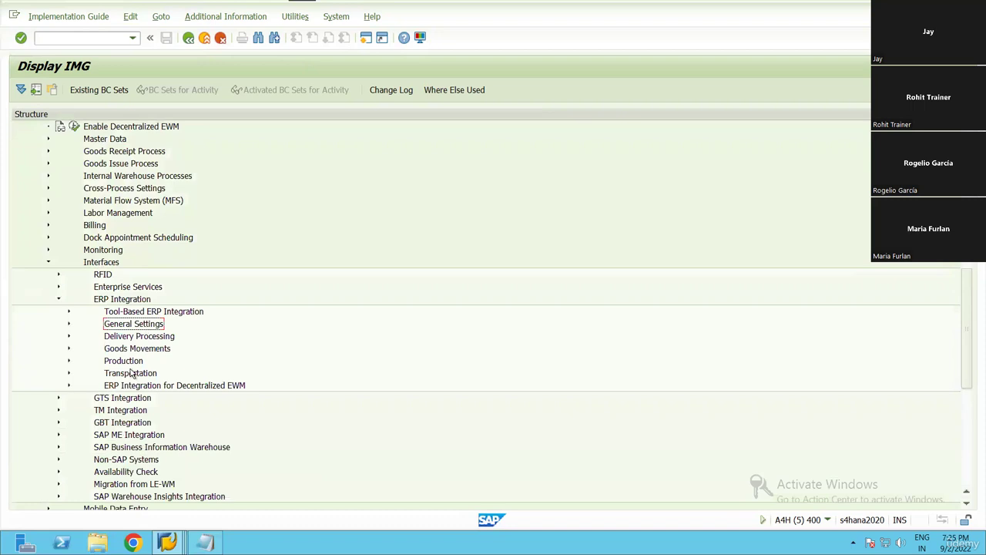
Step: Open the activity Map Storage Locations from ERP System to EWM under Goods Movements of ERP Integration
{"action": "key", "text": "Down"}
{"action": "key", "text": "Down"}
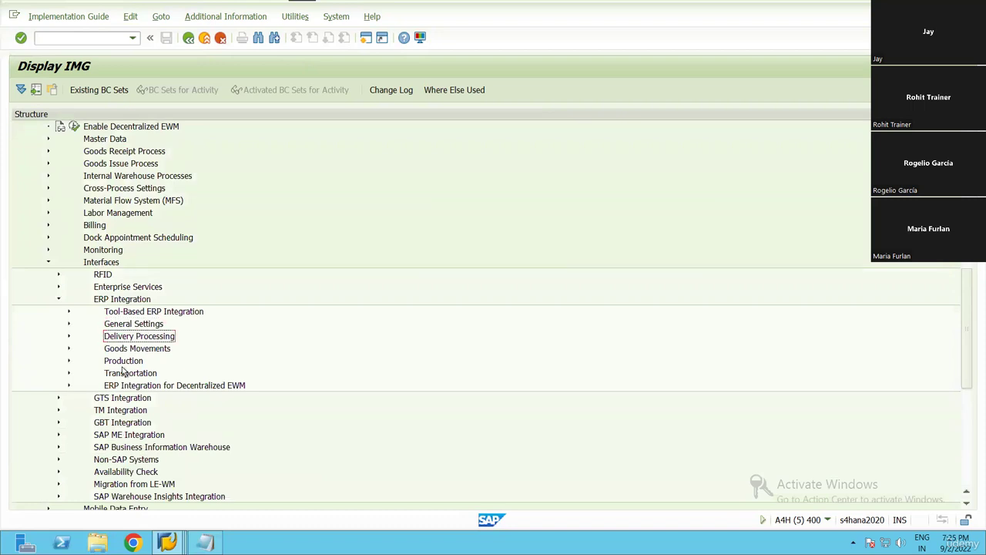
{"action": "key", "text": "Right"}
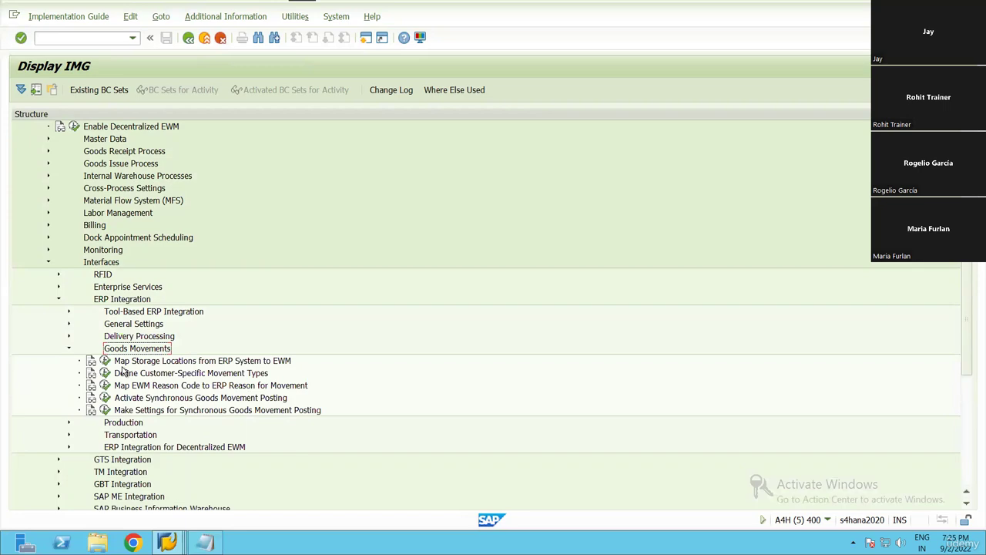
{"action": "key", "text": "Down"}
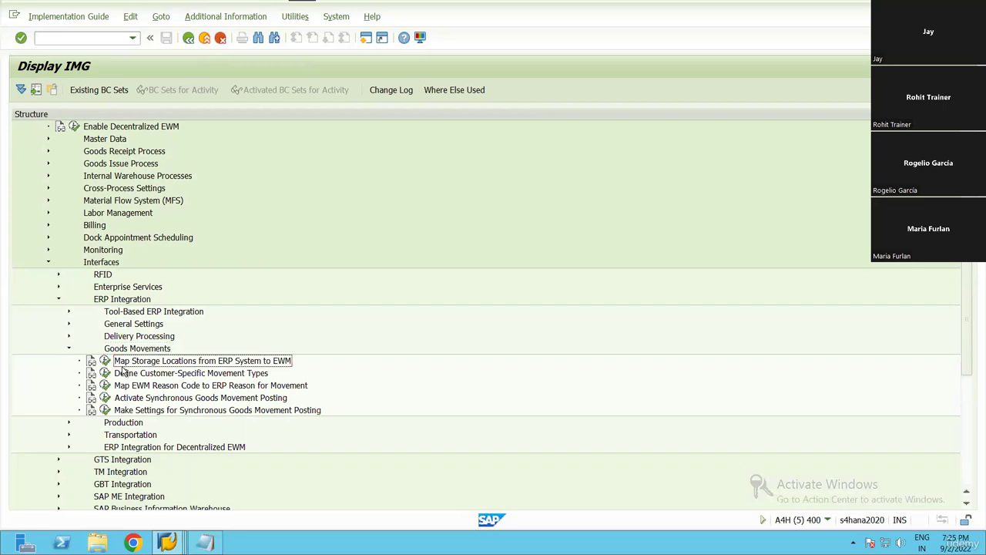
{"action": "left_click", "coordinate": [105, 361]}
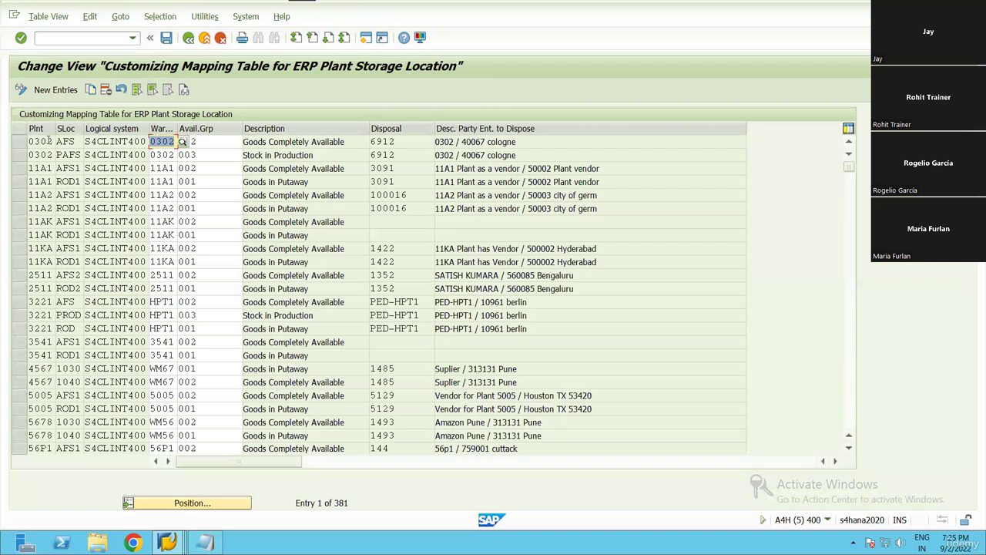
Step: Filter the ERP plant storage location mapping table by contents to show only plant PL18
{"action": "left_click", "coordinate": [163, 16]}
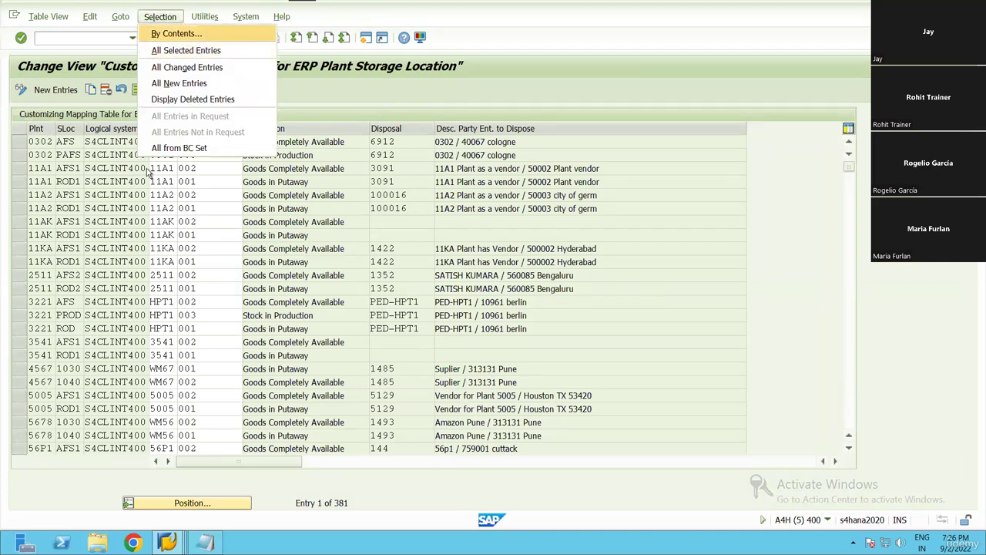
{"action": "left_click", "coordinate": [176, 34]}
{"action": "left_click", "coordinate": [68, 219]}
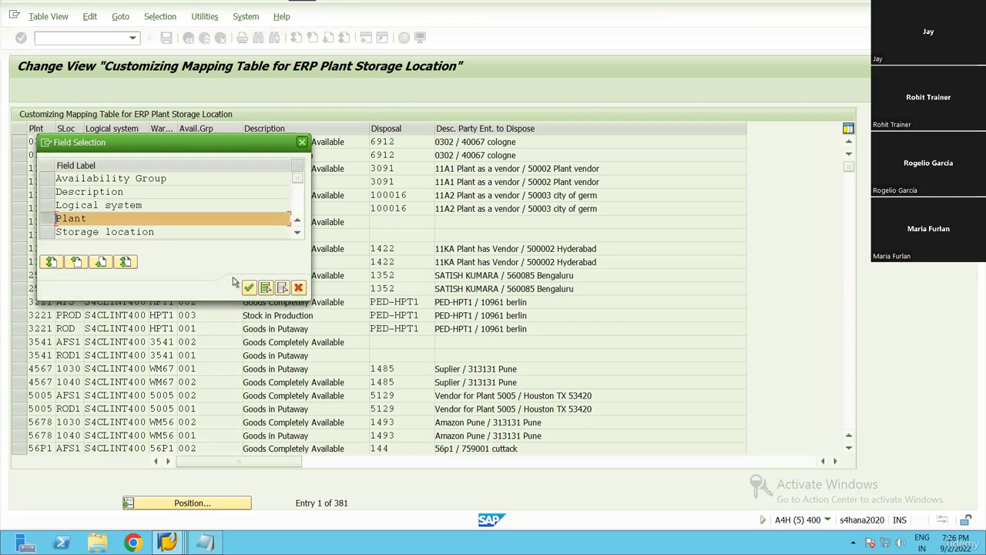
{"action": "left_click", "coordinate": [248, 288]}
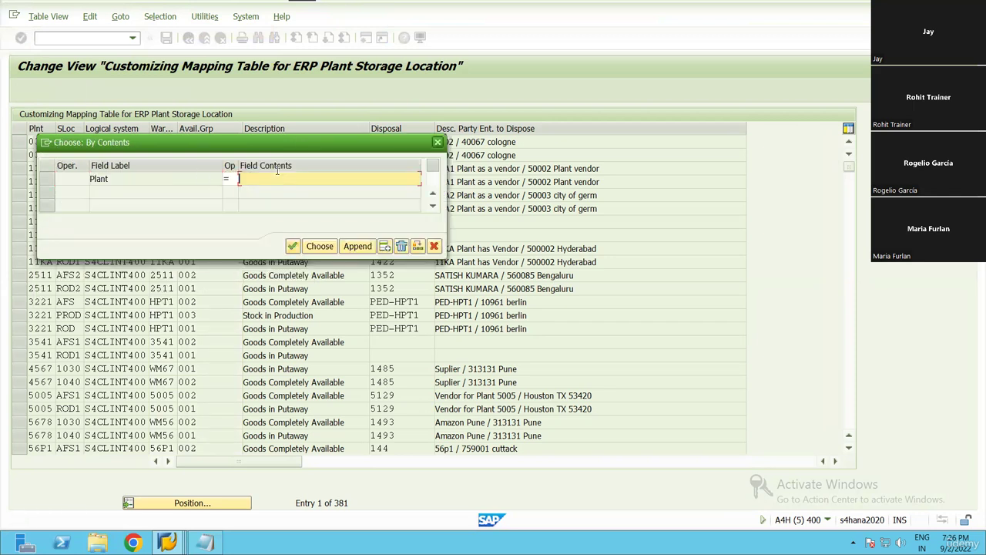
{"action": "type", "text": "pl18"}
{"action": "left_click", "coordinate": [317, 246]}
Step: Select the AFS entry of plant PL18 and widen the warehouse number column to show its full heading
{"action": "left_click", "coordinate": [23, 143]}
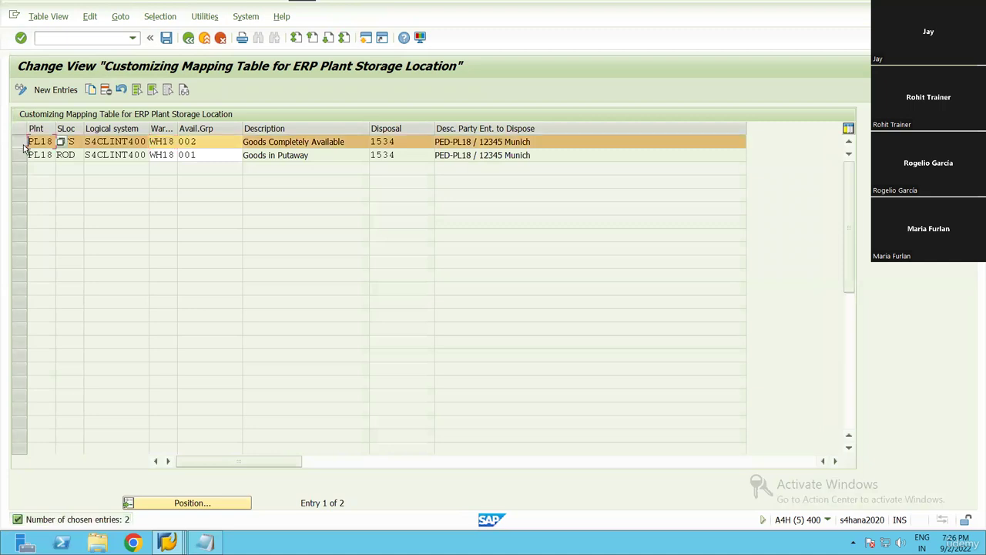
{"action": "left_click", "coordinate": [75, 143]}
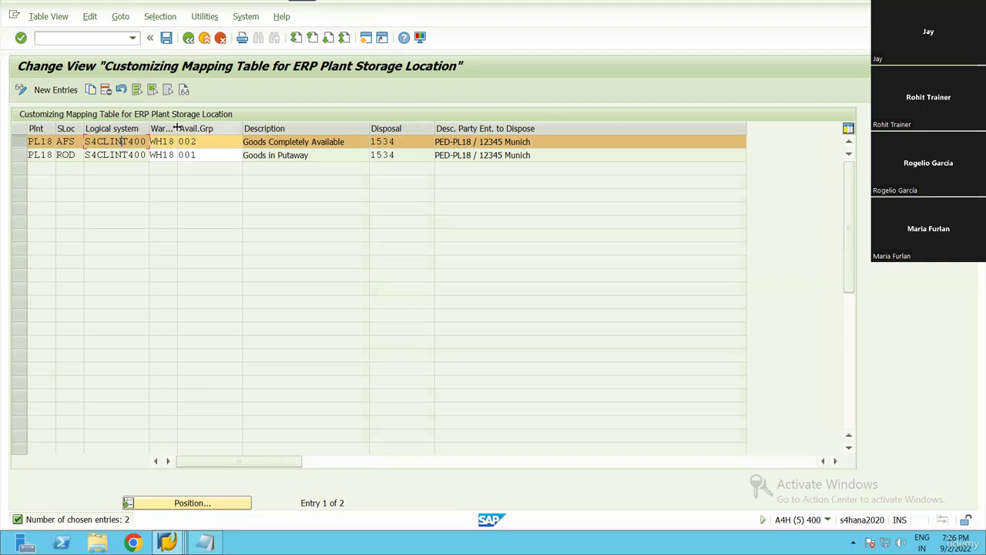
{"action": "left_click_drag", "start_coordinate": [210, 142], "coordinate": [215, 142]}
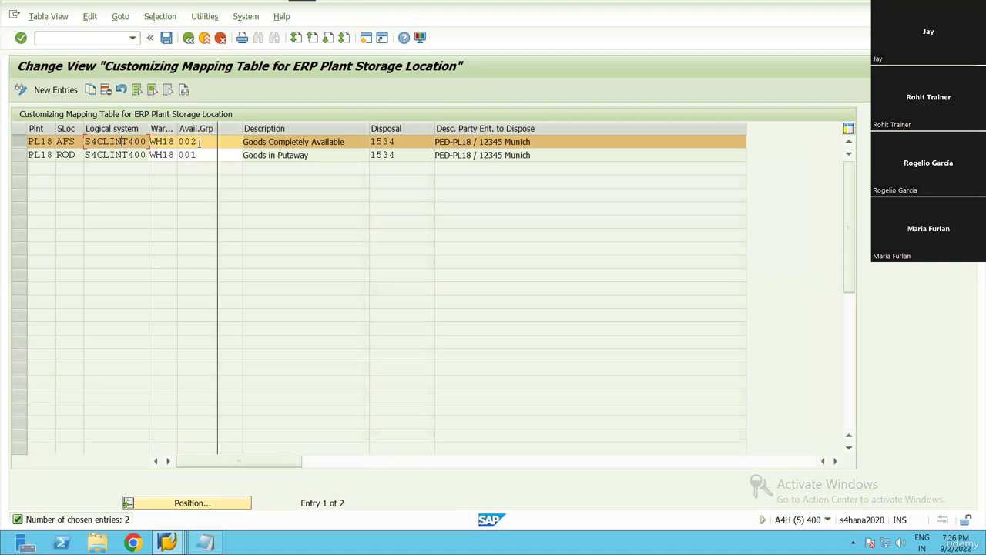
{"action": "left_click", "coordinate": [155, 142]}
{"action": "double_click", "coordinate": [151, 142]}
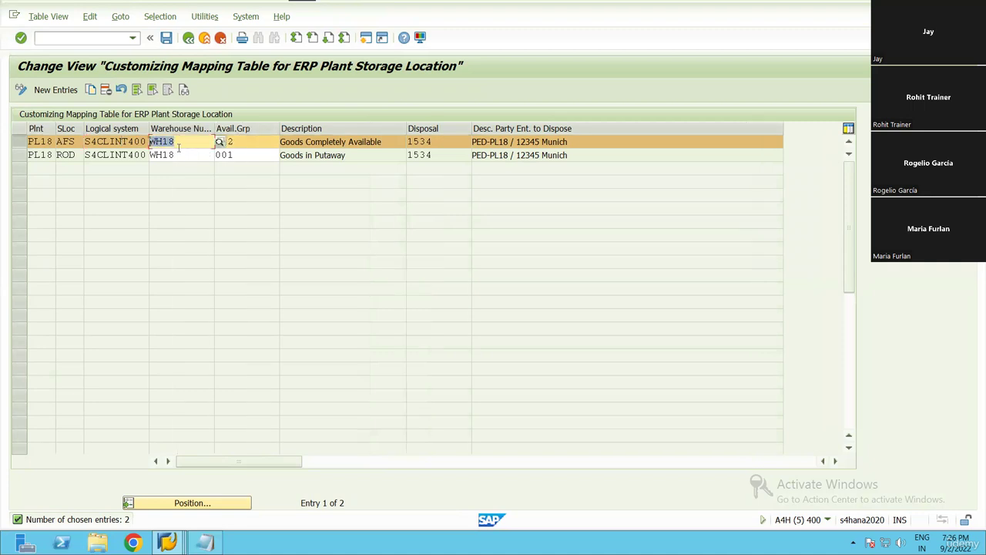
Step: Examine the warehouse numbers and availability groups of the two PL18 entries and return to the customizing structure
{"action": "double_click", "coordinate": [176, 151]}
{"action": "left_click_drag", "start_coordinate": [175, 152], "coordinate": [137, 145]}
{"action": "left_click", "coordinate": [247, 140]}
{"action": "key", "text": "Tab"}
{"action": "key", "text": "Down"}
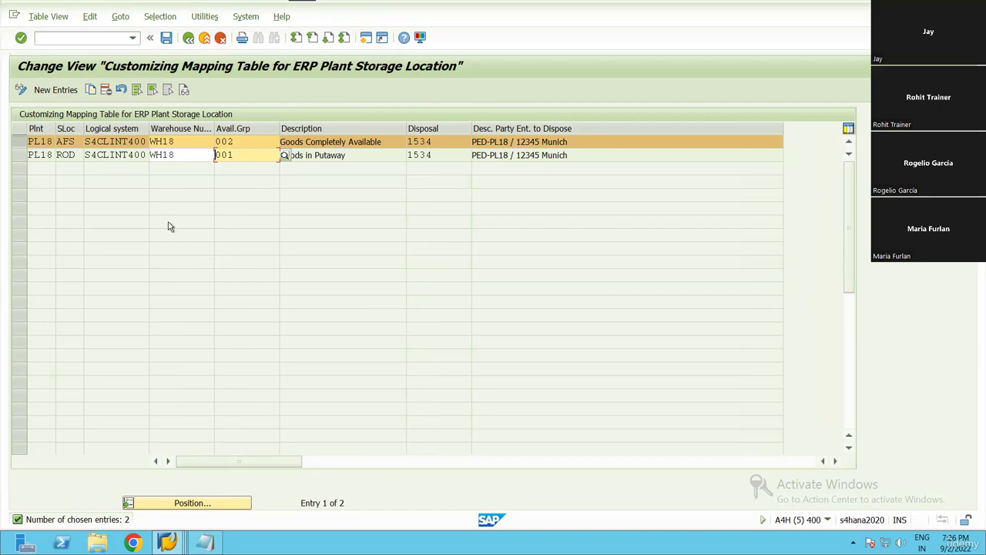
{"action": "left_click", "coordinate": [189, 40]}
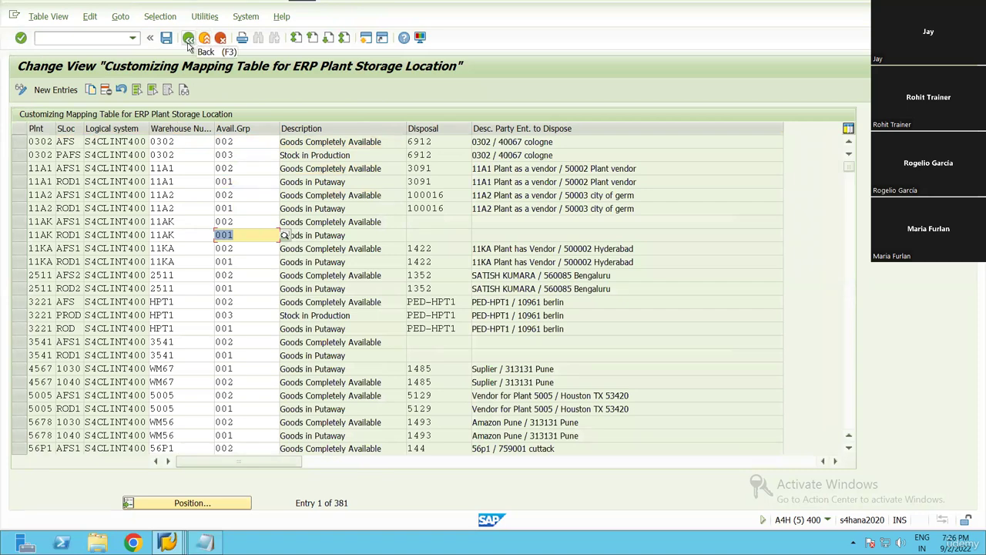
{"action": "left_click", "coordinate": [189, 40]}
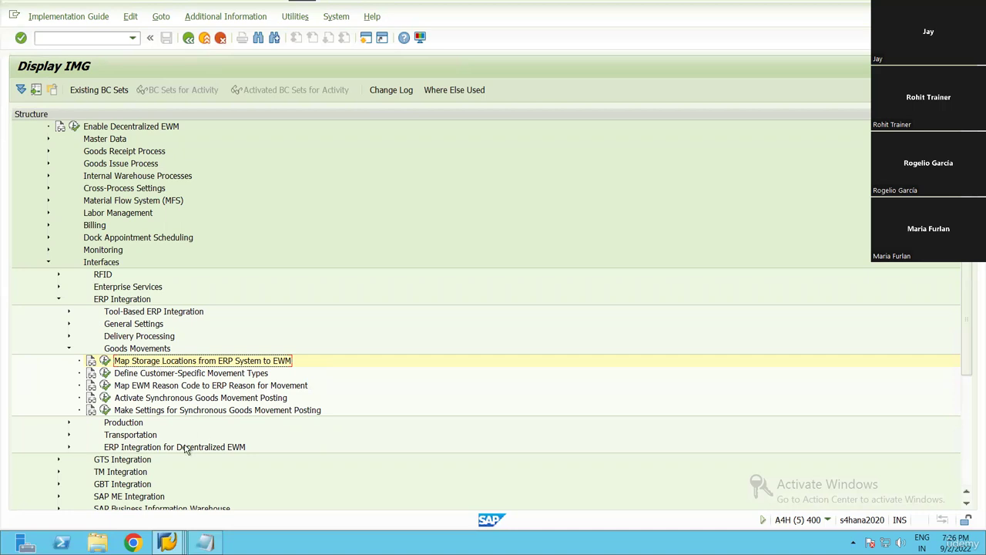
Step: Look over the subnodes of ERP Integration, including Decentralized EWM and Goods Movements, leaving the Goods Movements node collapsed
{"action": "left_click", "coordinate": [69, 446]}
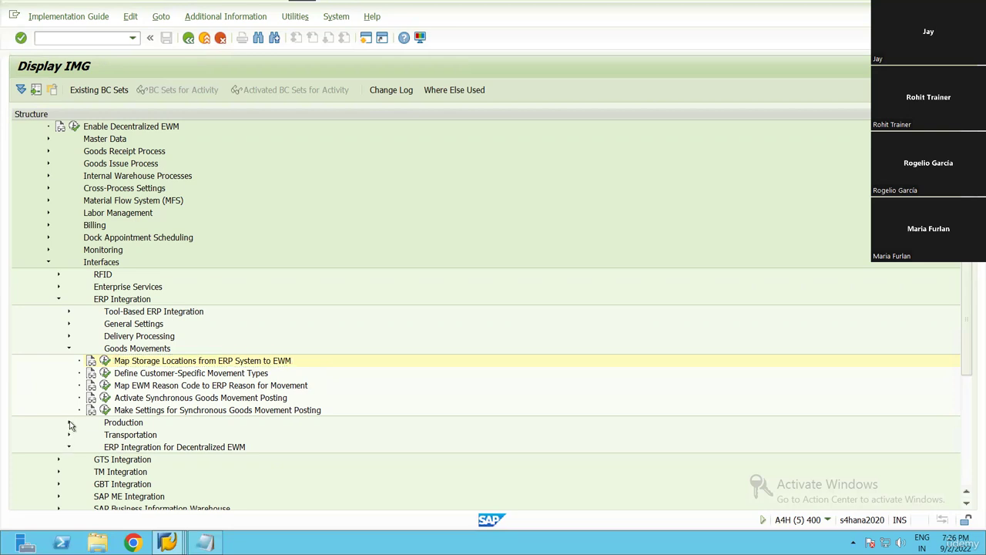
{"action": "left_click", "coordinate": [69, 422]}
{"action": "left_click", "coordinate": [69, 324]}
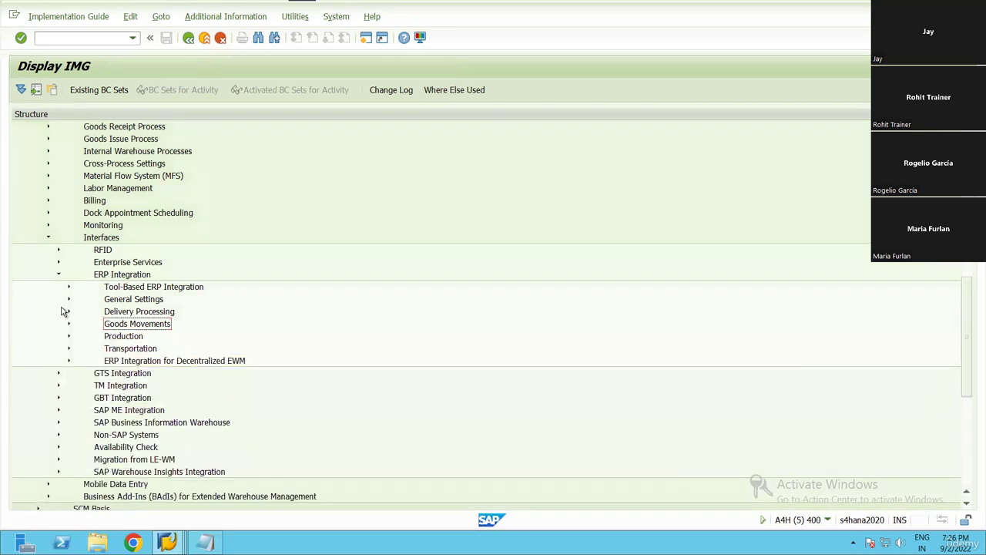
{"action": "left_click", "coordinate": [59, 287]}
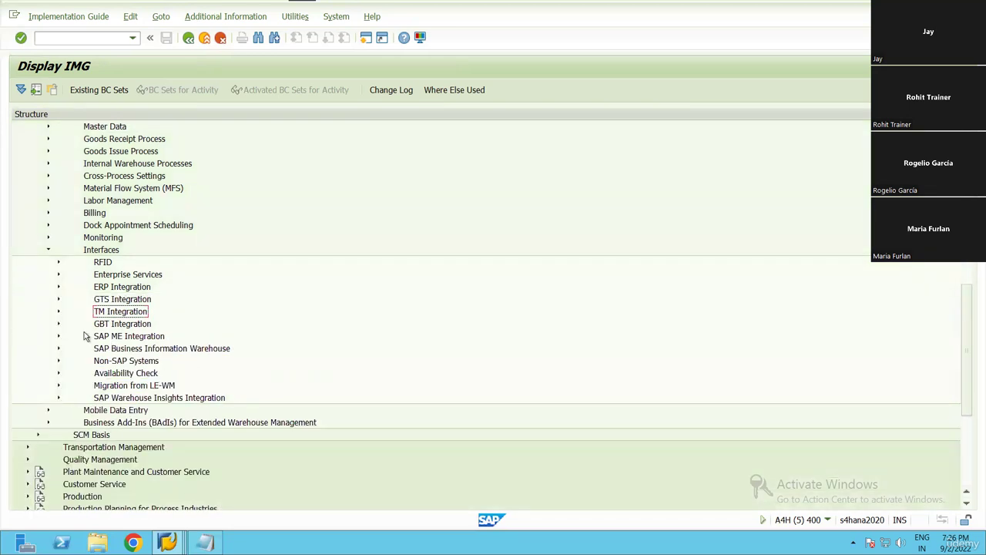
{"action": "left_click", "coordinate": [57, 288]}
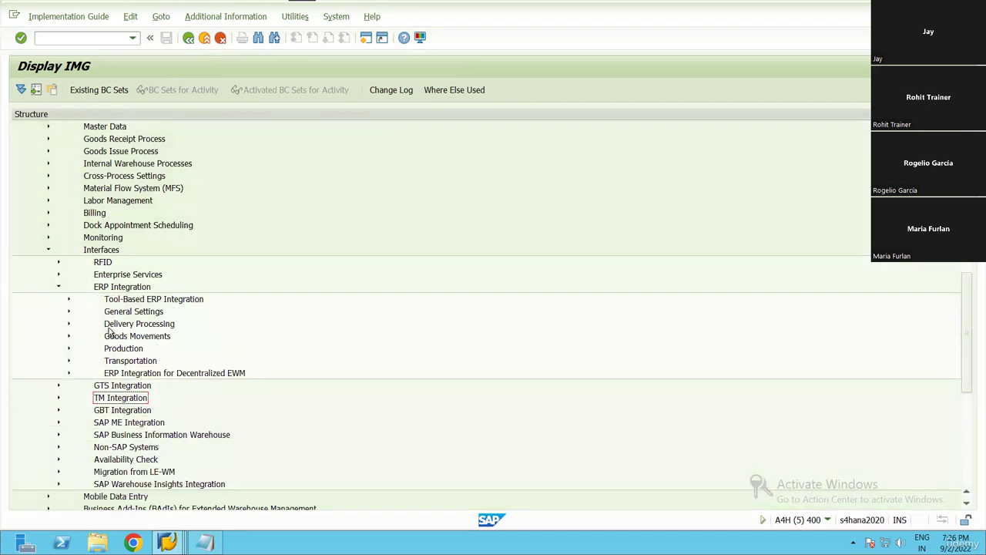
{"action": "left_click", "coordinate": [69, 337]}
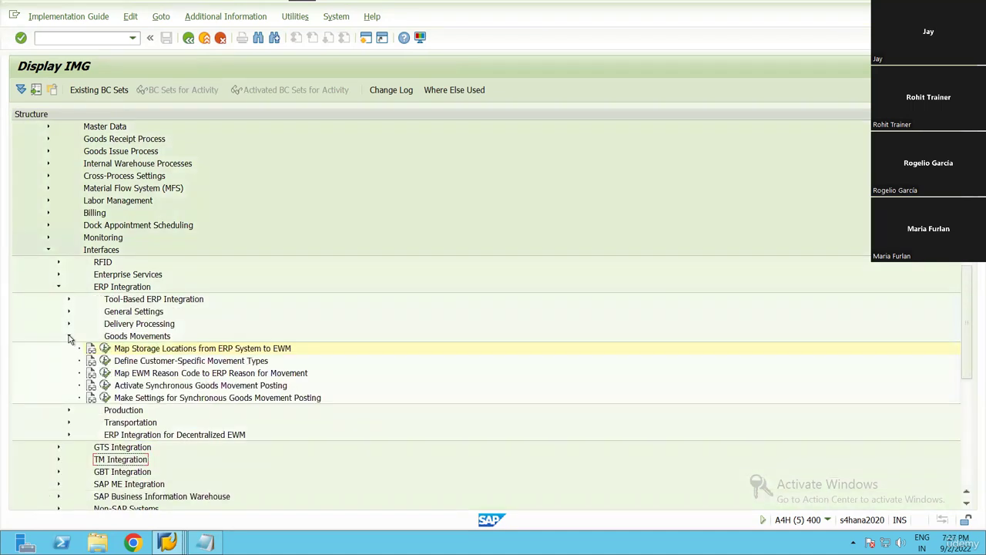
{"action": "left_click", "coordinate": [68, 336]}
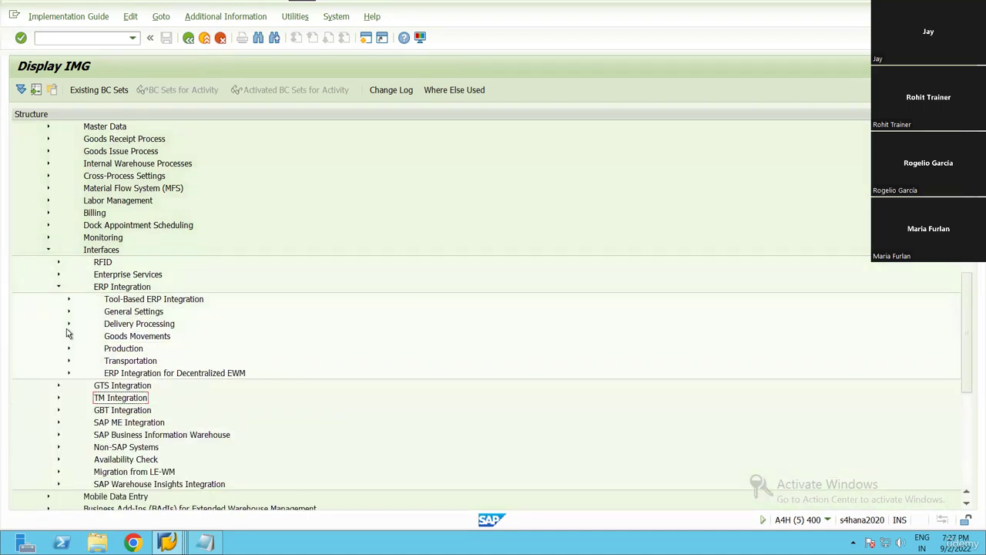
Step: Open the activity Assign Warehouse Numbers from Logistics Execution under General Settings of ERP Integration
{"action": "left_click", "coordinate": [68, 312]}
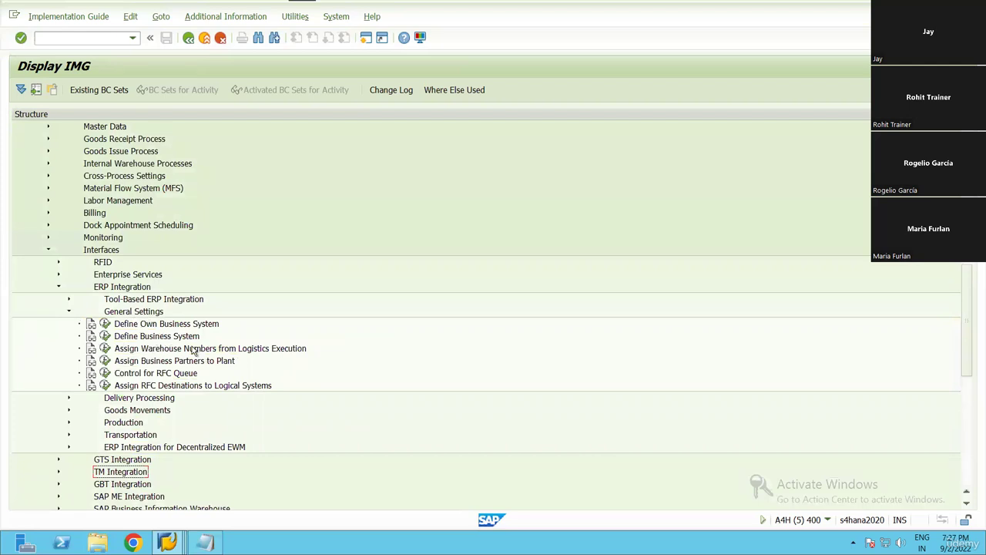
{"action": "left_click", "coordinate": [233, 349]}
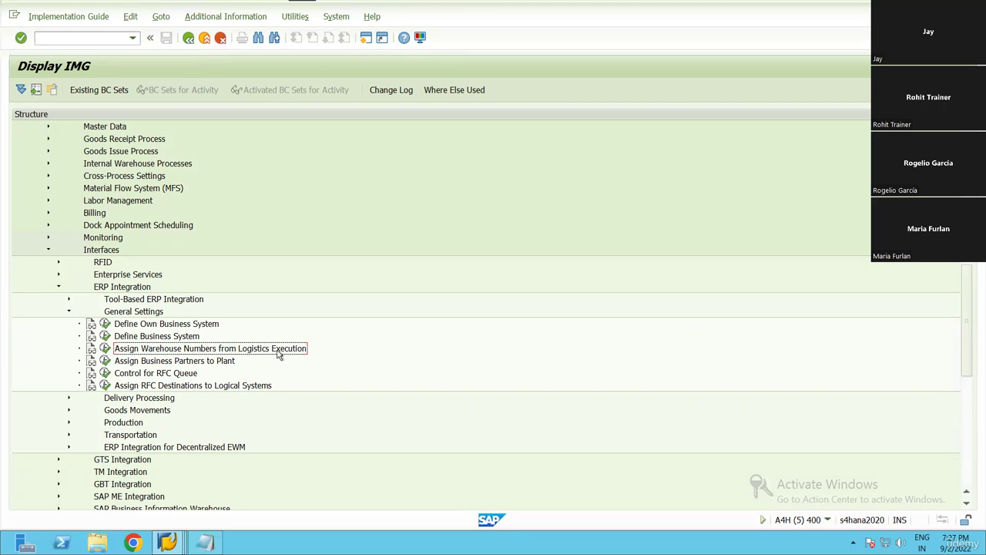
{"action": "left_click", "coordinate": [105, 349]}
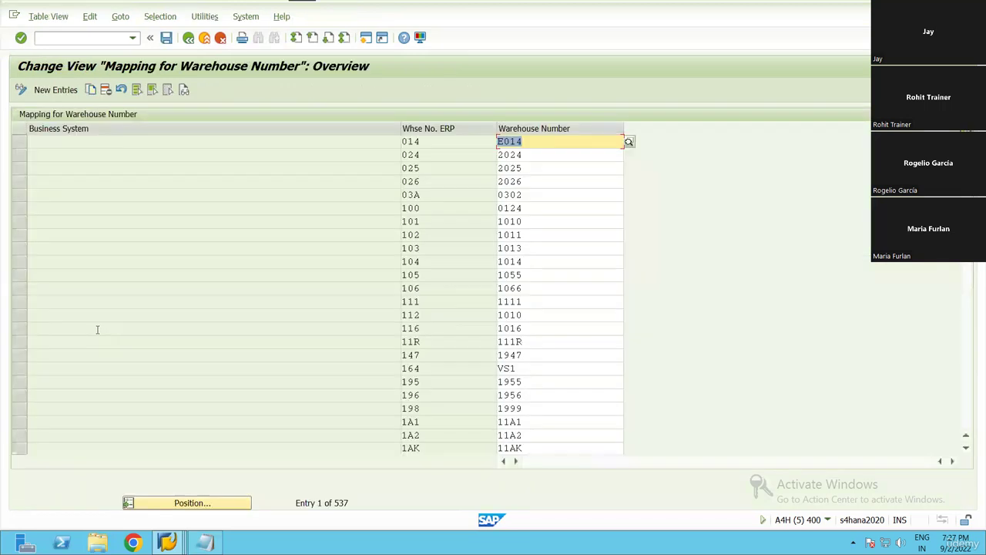
Step: Examine the business system, ERP warehouse number and EWM warehouse number fields in the first row of the mapping table
{"action": "left_click", "coordinate": [87, 138]}
{"action": "left_click", "coordinate": [483, 145]}
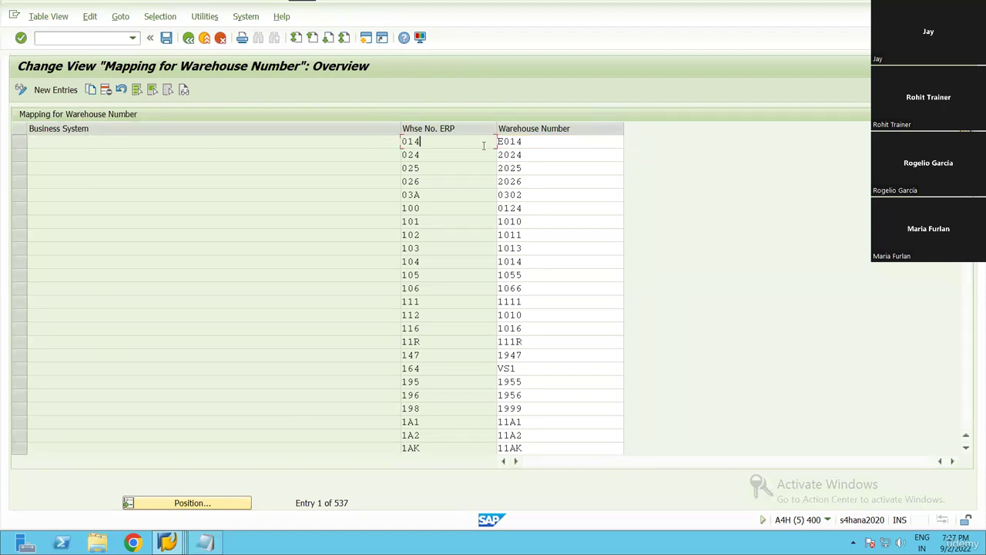
{"action": "left_click", "coordinate": [563, 141]}
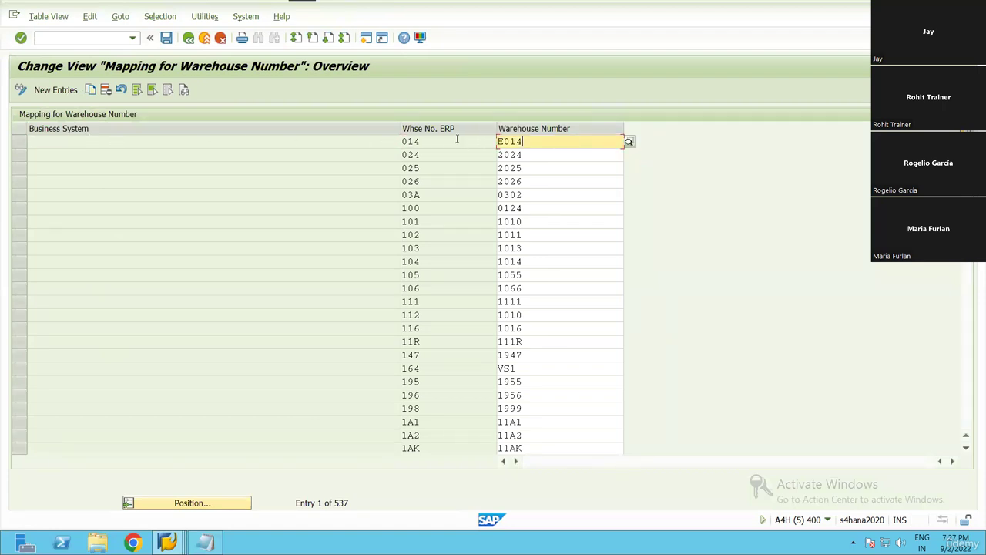
{"action": "left_click", "coordinate": [88, 145]}
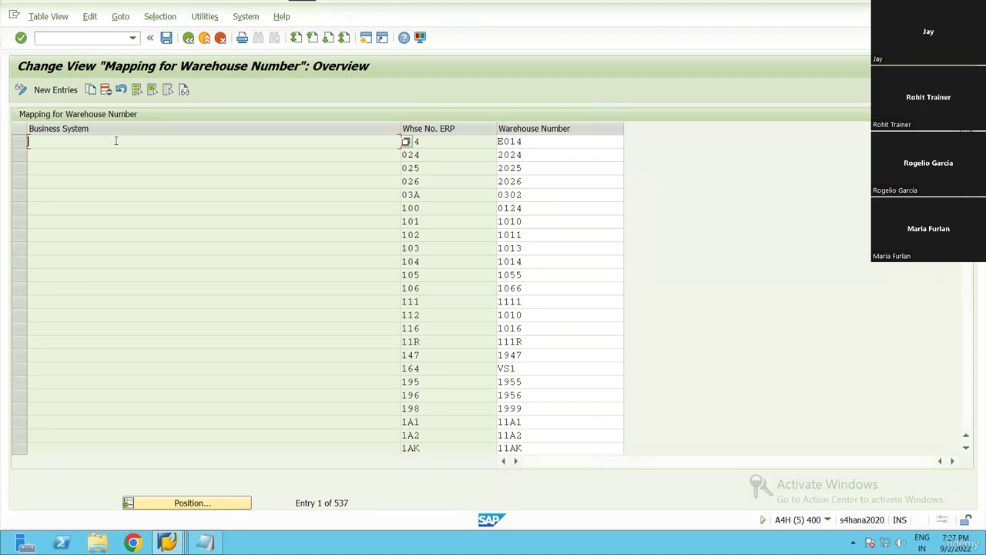
{"action": "left_click", "coordinate": [448, 144]}
{"action": "left_click", "coordinate": [175, 147]}
{"action": "left_click", "coordinate": [434, 142]}
{"action": "left_click_drag", "start_coordinate": [443, 141], "coordinate": [400, 141]}
{"action": "left_click", "coordinate": [401, 141]}
{"action": "left_click", "coordinate": [490, 142]}
{"action": "left_click_drag", "start_coordinate": [524, 142], "coordinate": [497, 142]}
{"action": "left_click", "coordinate": [498, 141]}
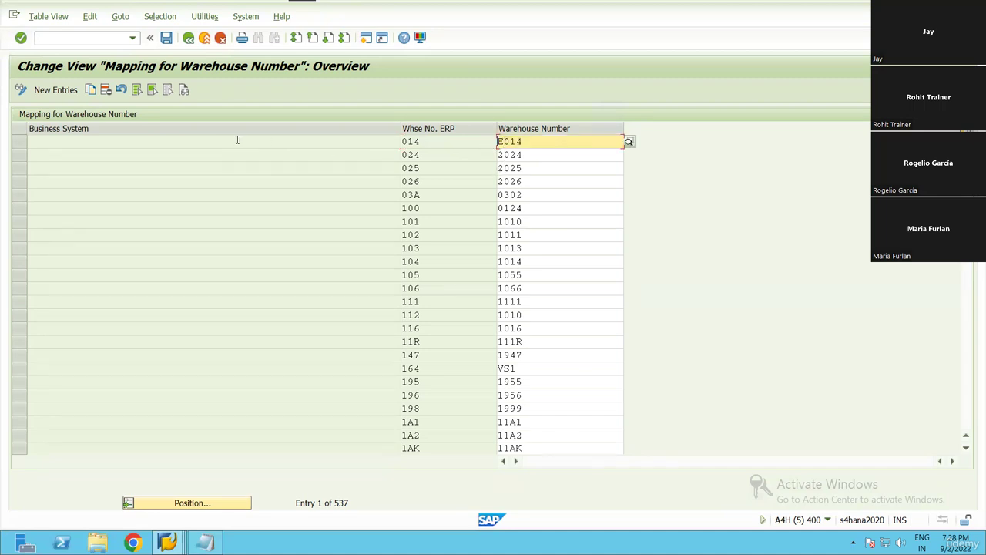
{"action": "left_click", "coordinate": [175, 140]}
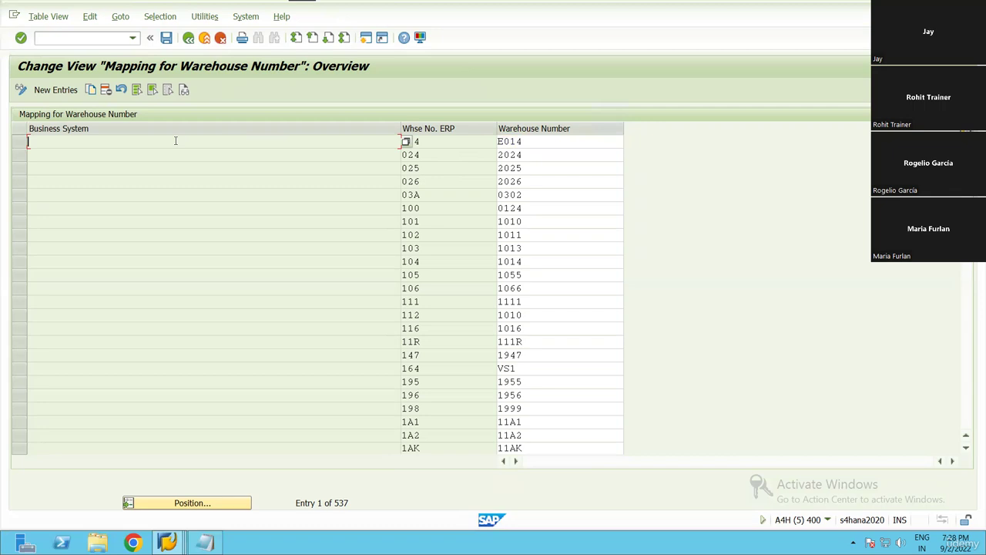
{"action": "left_click", "coordinate": [420, 141]}
{"action": "left_click", "coordinate": [266, 141]}
Step: Position the mapping table at ERP warehouse number wh18, then find and select the row mapping W18 to WH18
{"action": "left_click", "coordinate": [178, 501]}
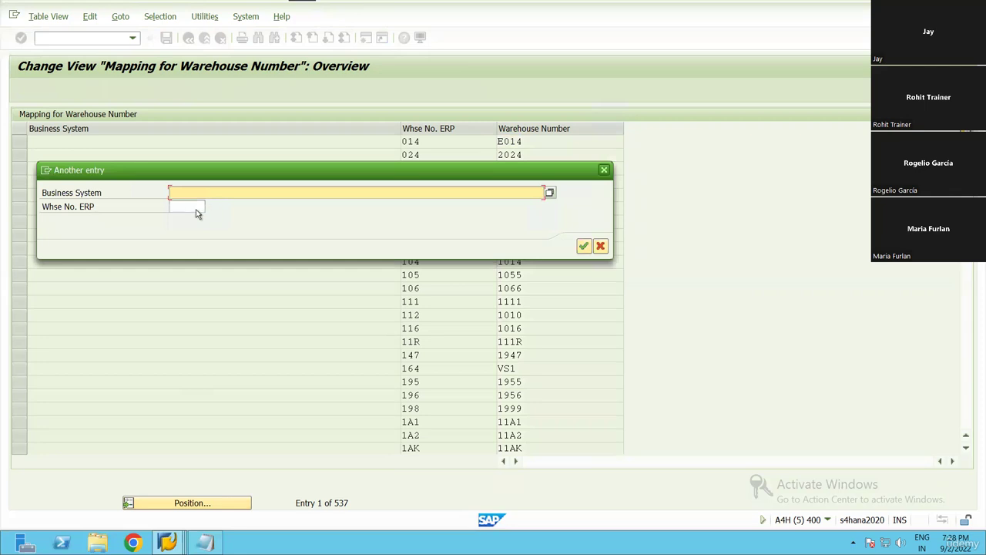
{"action": "left_click", "coordinate": [193, 206]}
{"action": "type", "text": "wh1"}
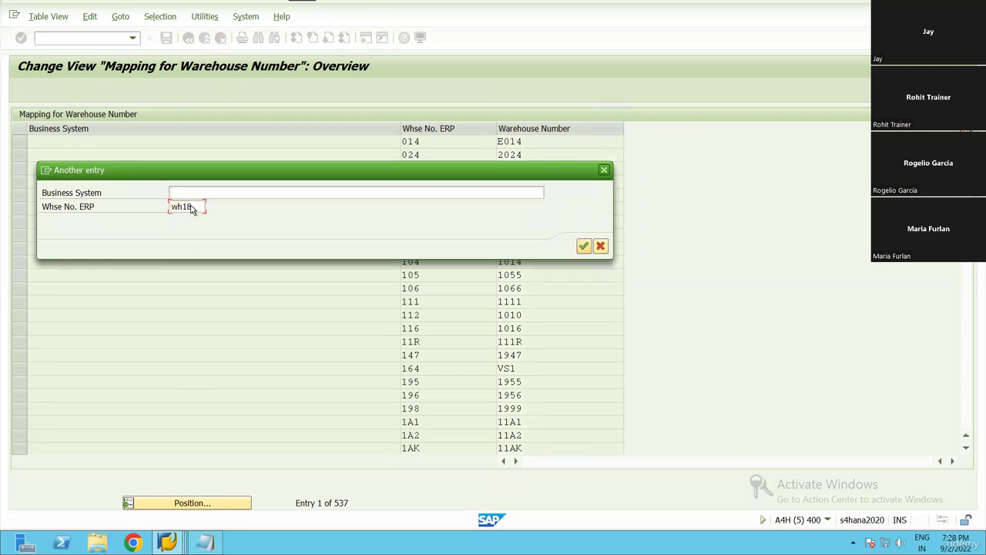
{"action": "key", "text": "Return"}
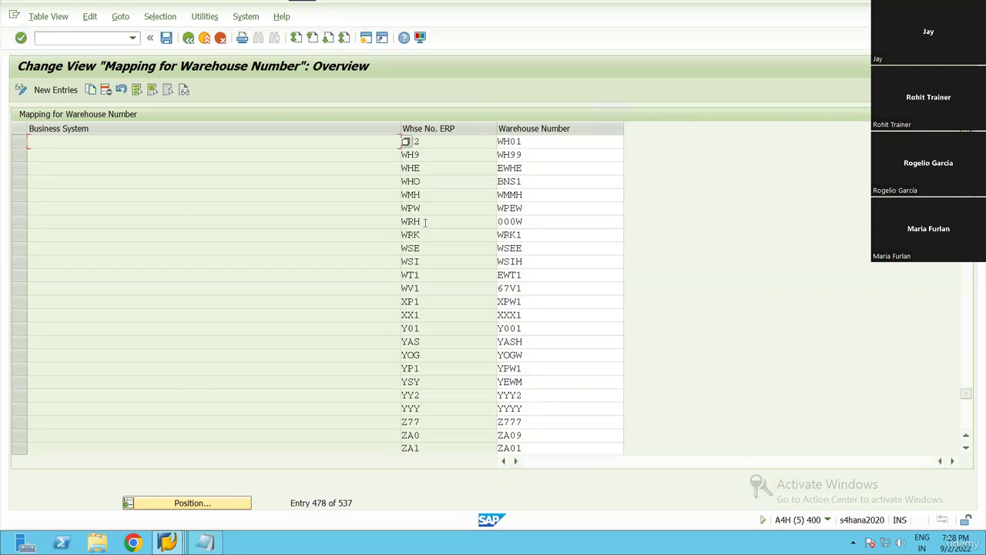
{"action": "scroll", "coordinate": [439, 345], "scroll_direction": "down", "scroll_amount": 2}
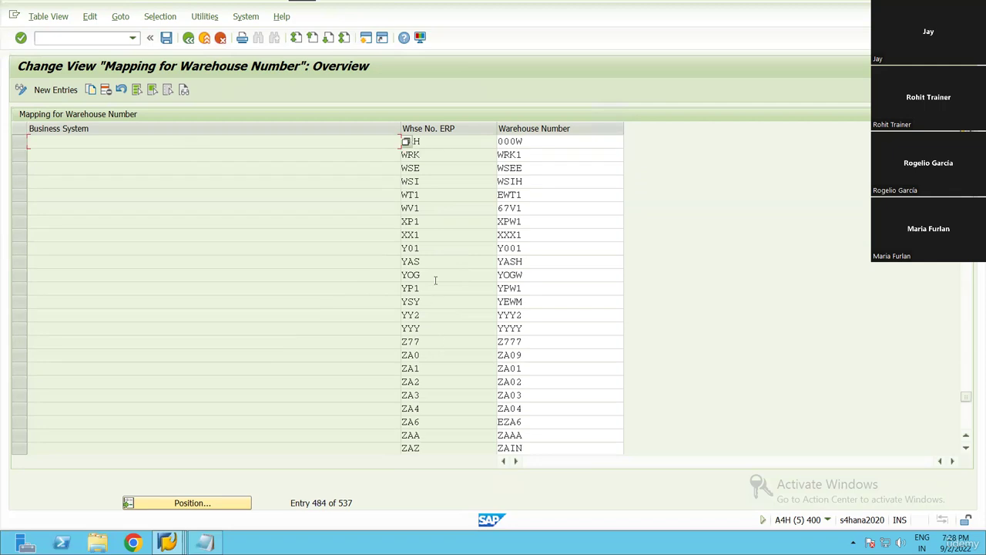
{"action": "scroll", "coordinate": [428, 204], "scroll_direction": "up", "scroll_amount": 3}
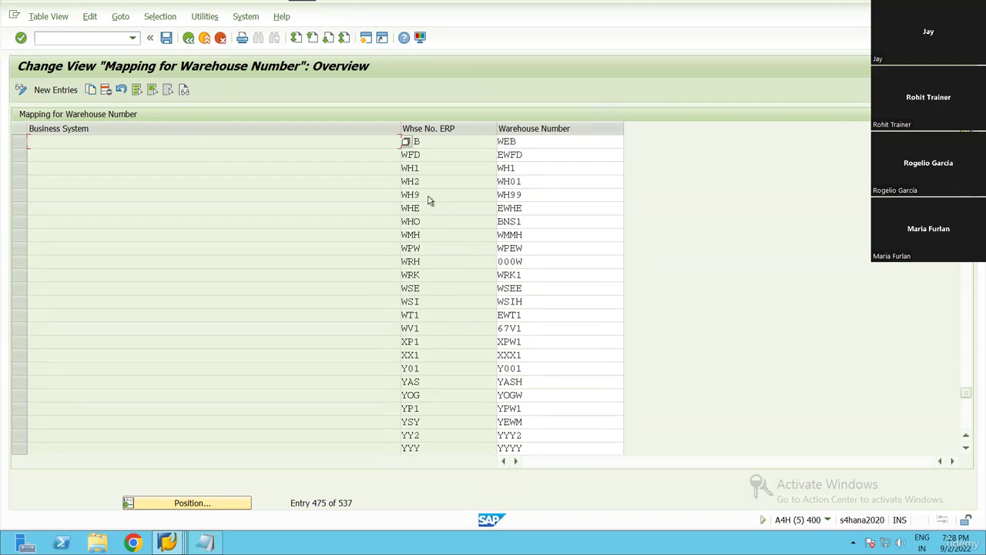
{"action": "scroll", "coordinate": [427, 198], "scroll_direction": "up", "scroll_amount": 4}
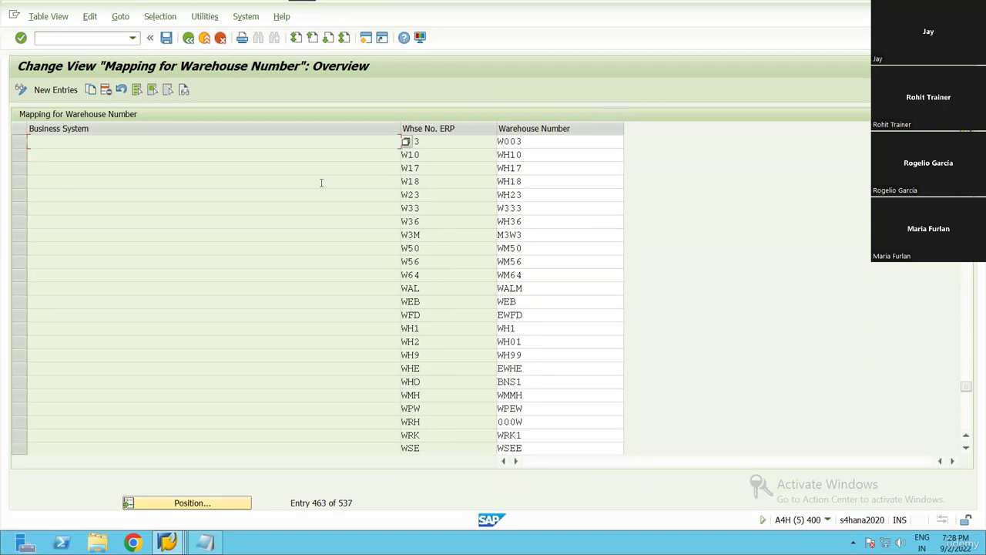
{"action": "left_click", "coordinate": [400, 183]}
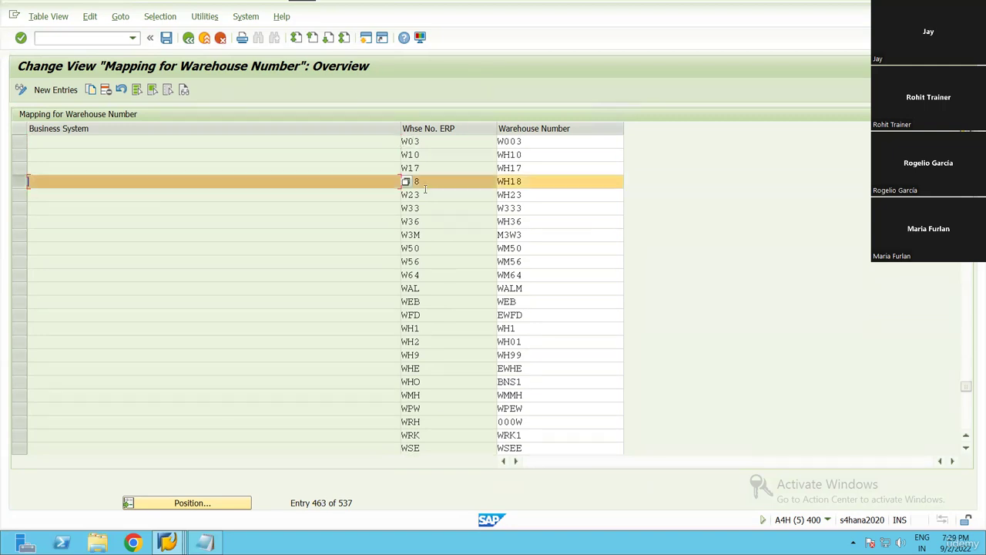
Step: Check the ERP and EWM warehouse number fields in the selected W18 row, and return to the IMG structure
{"action": "left_click", "coordinate": [401, 182]}
{"action": "key", "text": "Tab"}
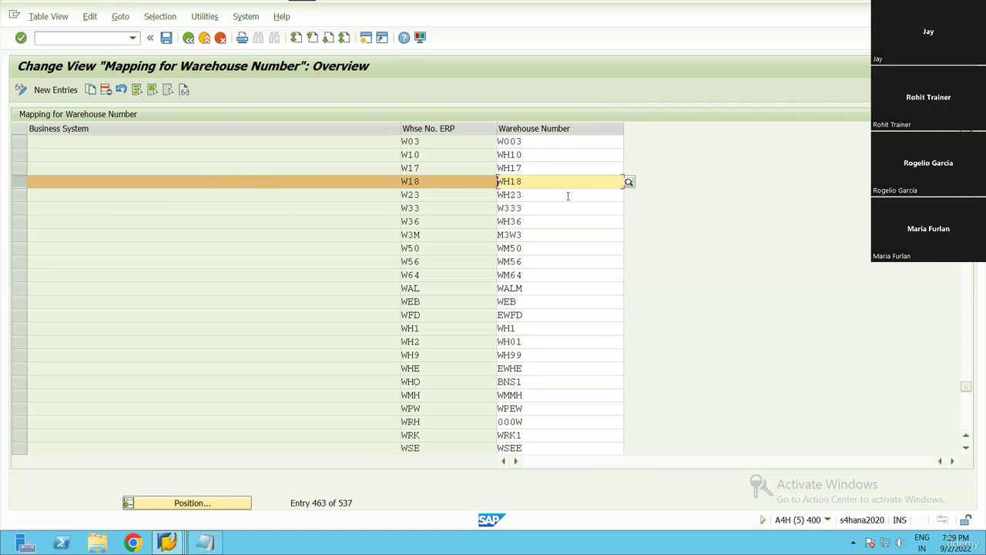
{"action": "left_click_drag", "start_coordinate": [577, 185], "coordinate": [166, 67]}
{"action": "left_click", "coordinate": [167, 66]}
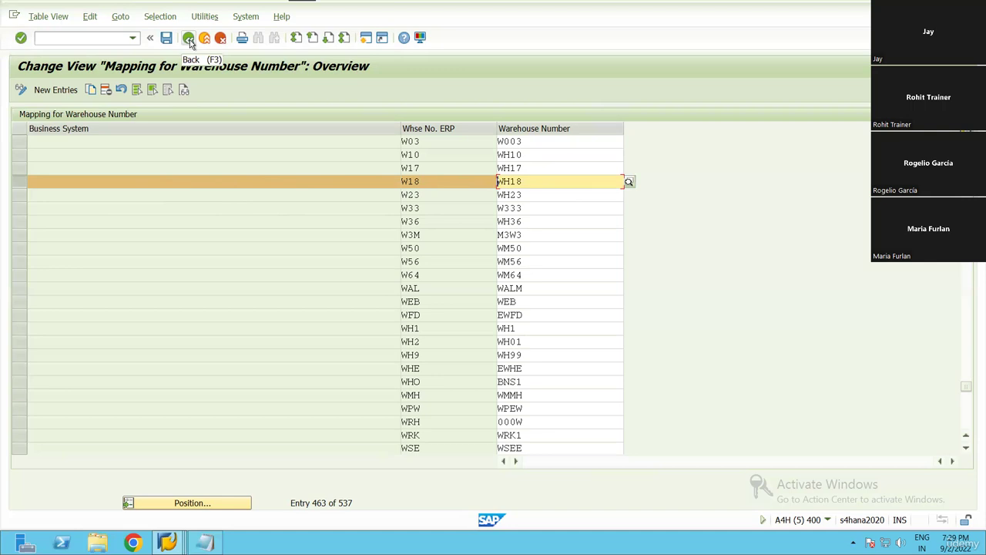
{"action": "left_click", "coordinate": [190, 41]}
Step: Collapse the Interfaces, Extended Warehouse Management and SCM Extended Warehouse Management nodes in the IMG structure
{"action": "scroll", "coordinate": [262, 269], "scroll_direction": "down", "scroll_amount": 2}
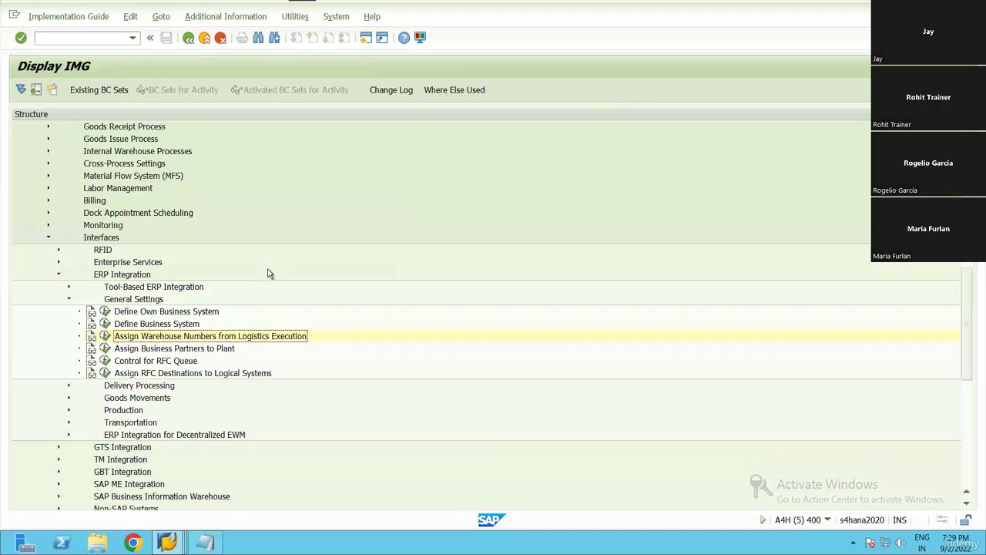
{"action": "scroll", "coordinate": [264, 335], "scroll_direction": "down", "scroll_amount": 2}
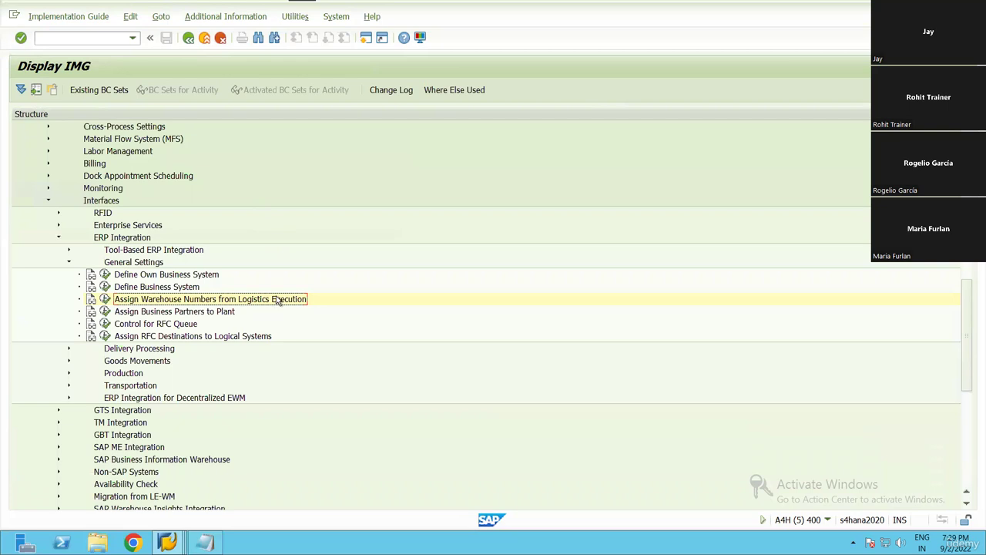
{"action": "left_click", "coordinate": [48, 200]}
{"action": "scroll", "coordinate": [47, 216], "scroll_direction": "up", "scroll_amount": 4}
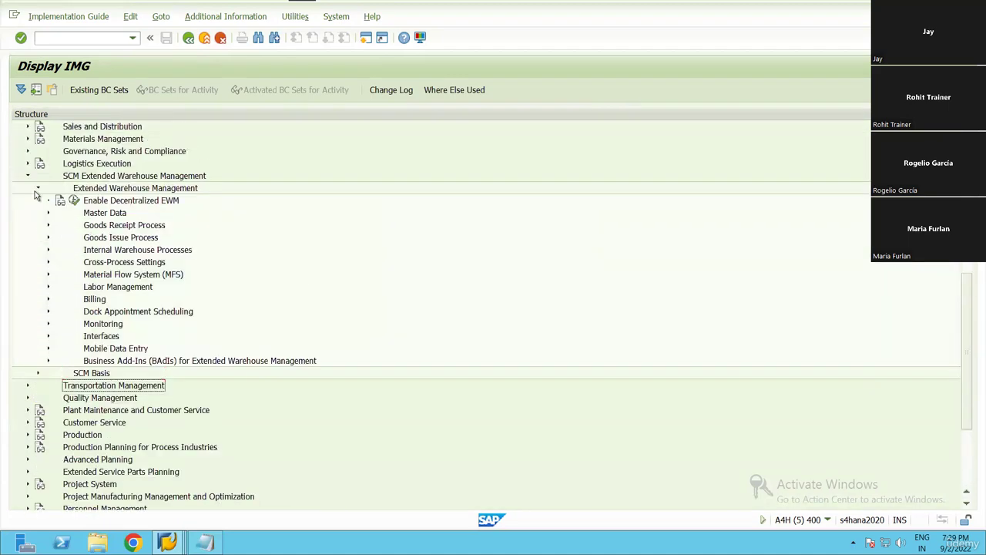
{"action": "left_click", "coordinate": [37, 188]}
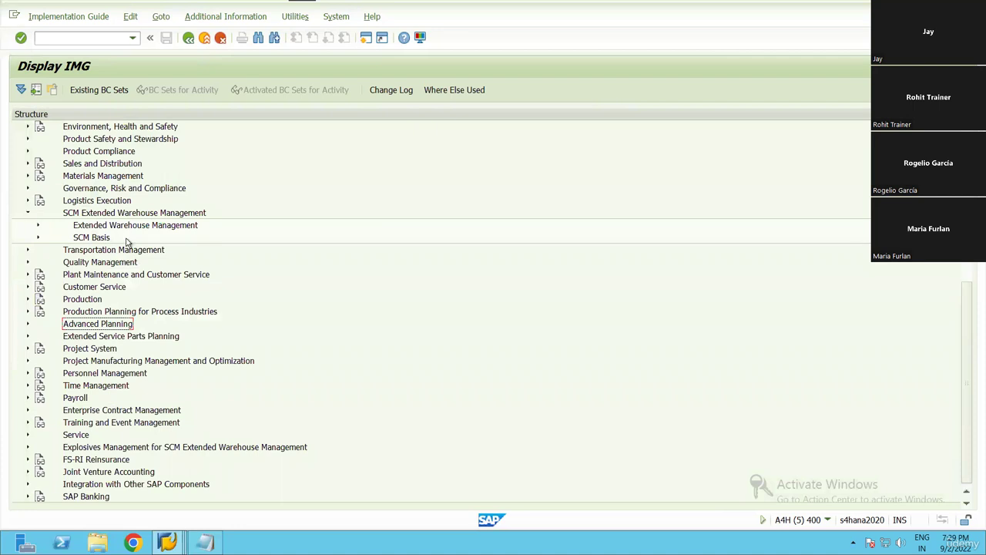
{"action": "left_click", "coordinate": [28, 213]}
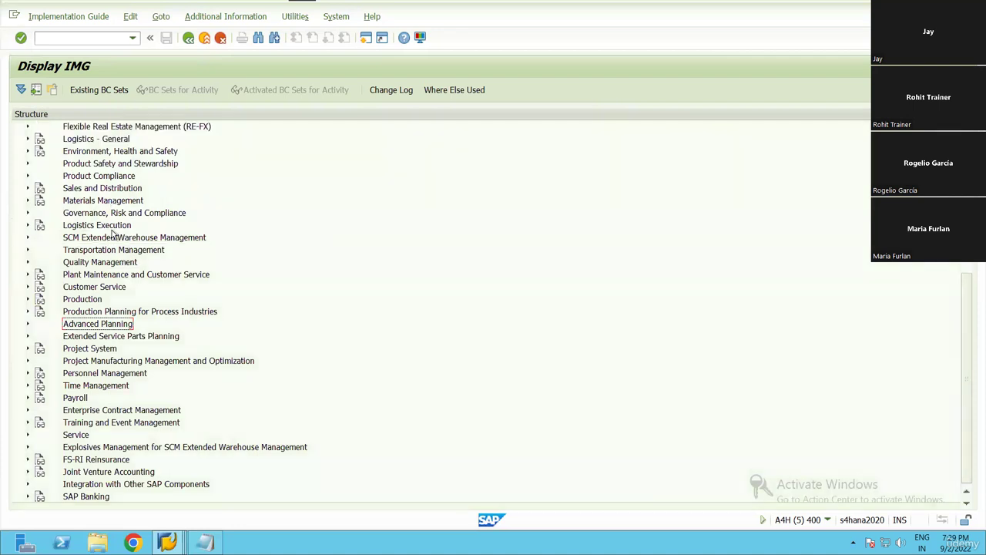
{"action": "scroll", "coordinate": [113, 235], "scroll_direction": "up", "scroll_amount": 2}
{"action": "scroll", "coordinate": [123, 297], "scroll_direction": "down", "scroll_amount": 2}
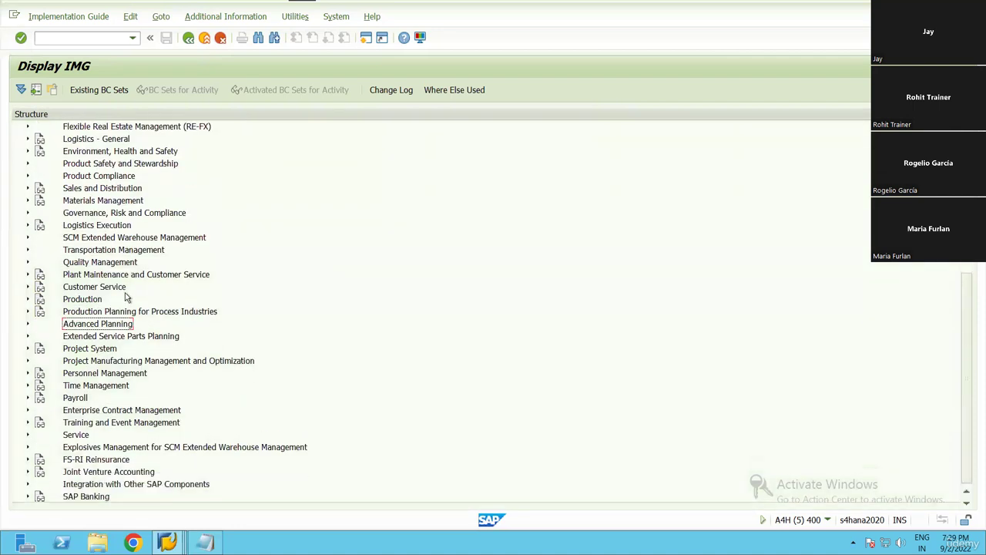
Step: Expand Integration with Other SAP Components and its Extended Warehouse Management subnode
{"action": "left_click", "coordinate": [106, 486]}
{"action": "double_click", "coordinate": [108, 485]}
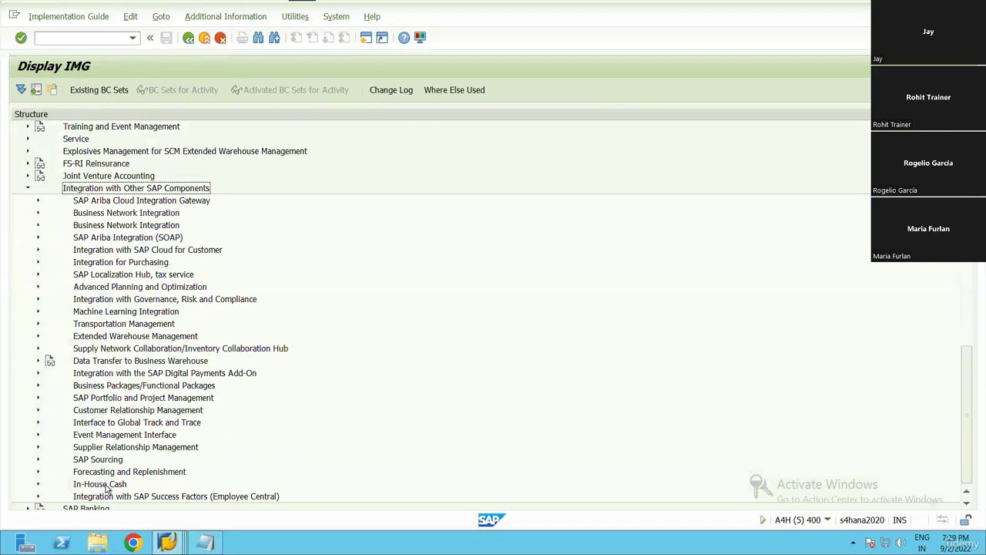
{"action": "key", "text": "Down"}
{"action": "key", "text": "Down"}
{"action": "key", "text": "Down"}
{"action": "key", "text": "Down"}
{"action": "key", "text": "Down"}
{"action": "key", "text": "Down"}
{"action": "key", "text": "Down"}
{"action": "key", "text": "Down"}
{"action": "key", "text": "Down"}
{"action": "key", "text": "Down"}
{"action": "key", "text": "Down"}
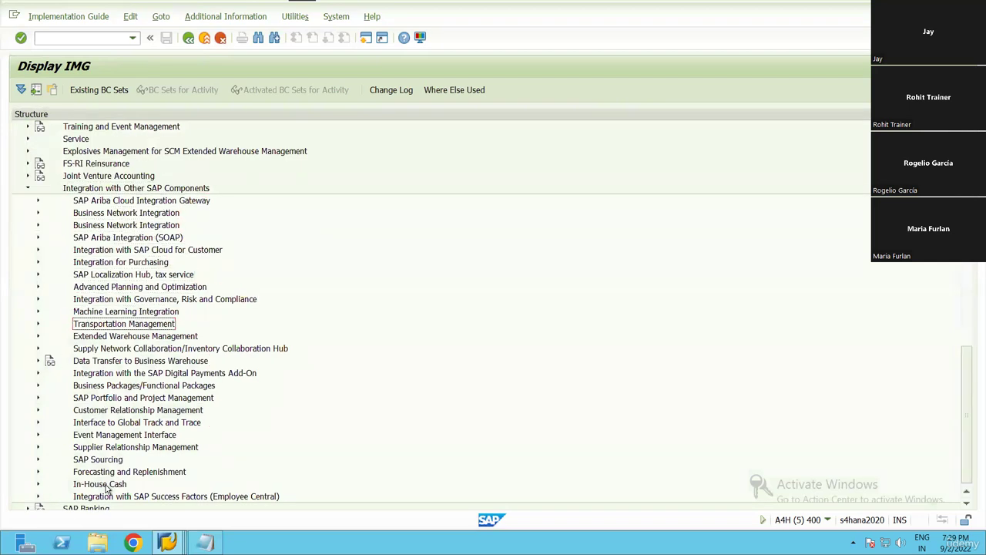
{"action": "key", "text": "Down"}
{"action": "key", "text": "Right"}
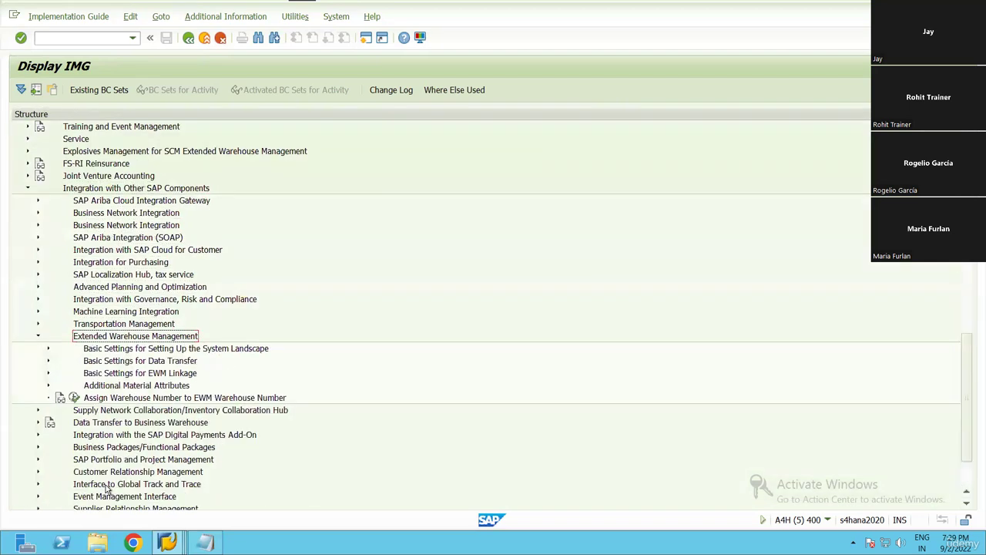
Step: Open the activity Assign Warehouse Number to EWM Warehouse Number under Extended Warehouse Management
{"action": "key", "text": "Down"}
{"action": "key", "text": "Down"}
{"action": "key", "text": "Down"}
{"action": "key", "text": "Down"}
{"action": "key", "text": "Down"}
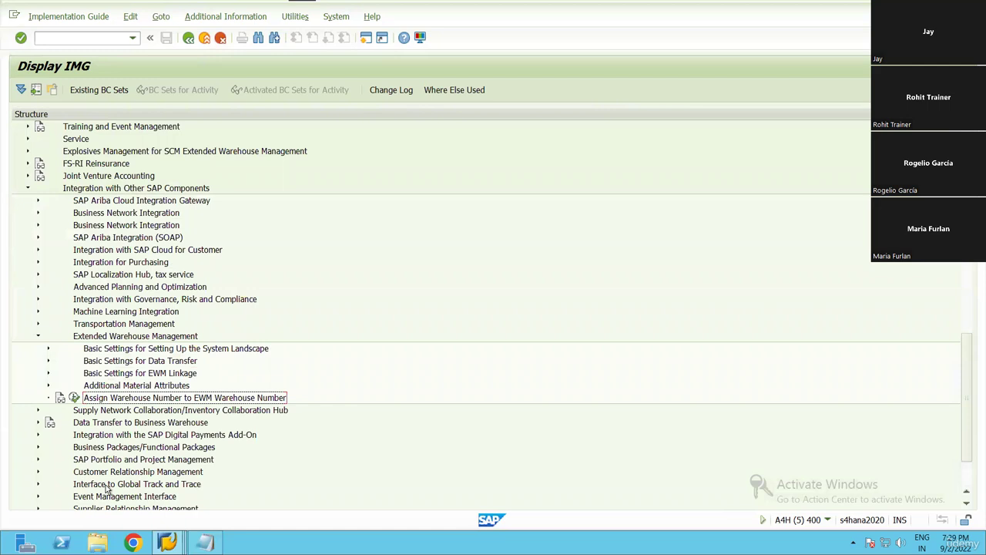
{"action": "key", "text": "Left"}
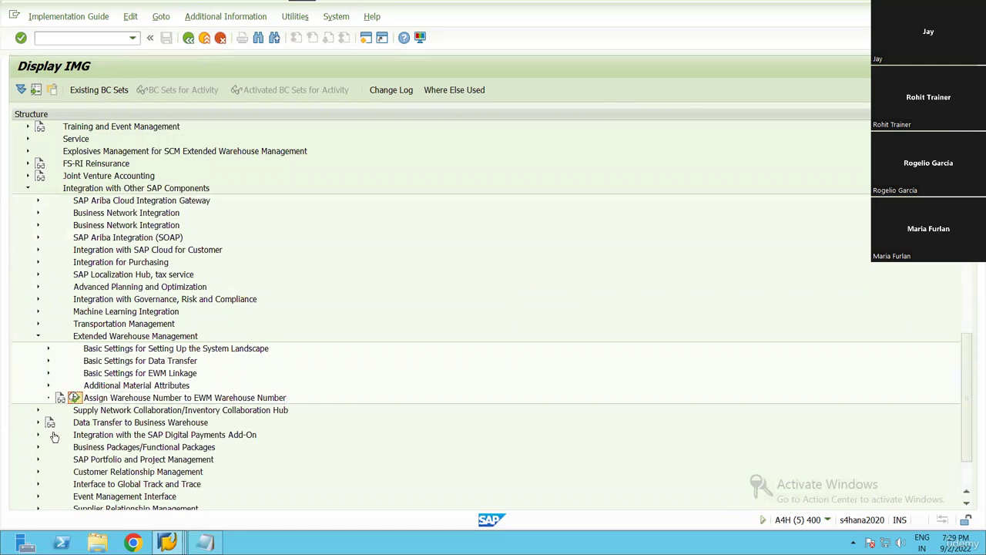
{"action": "left_click", "coordinate": [119, 402]}
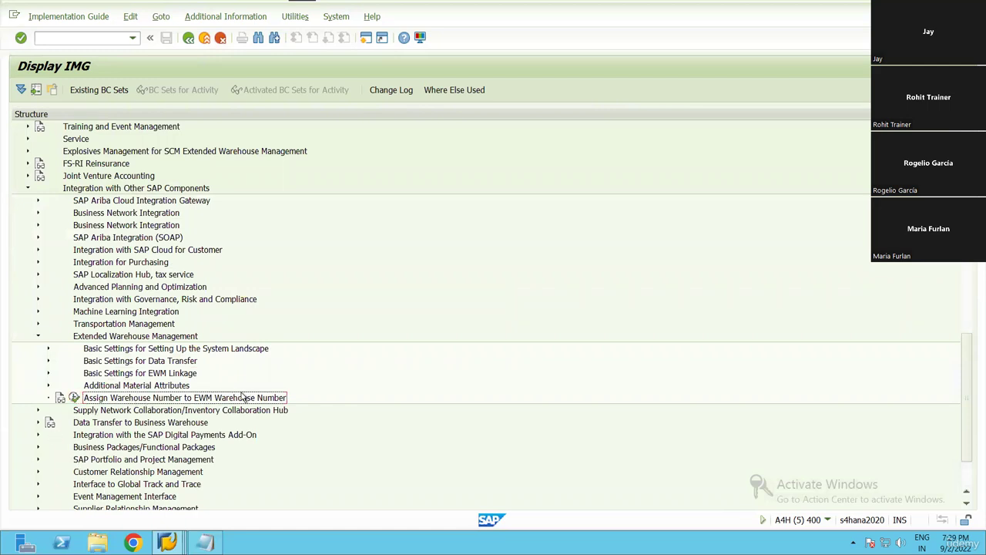
{"action": "left_click", "coordinate": [74, 397]}
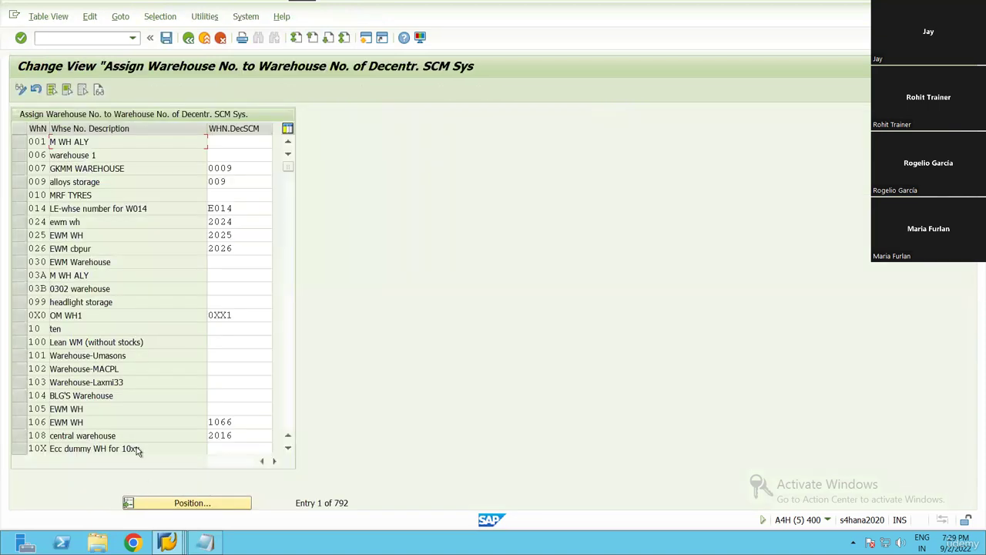
Step: Position the assignment table at warehouse number W18 and select that row
{"action": "left_click", "coordinate": [185, 502]}
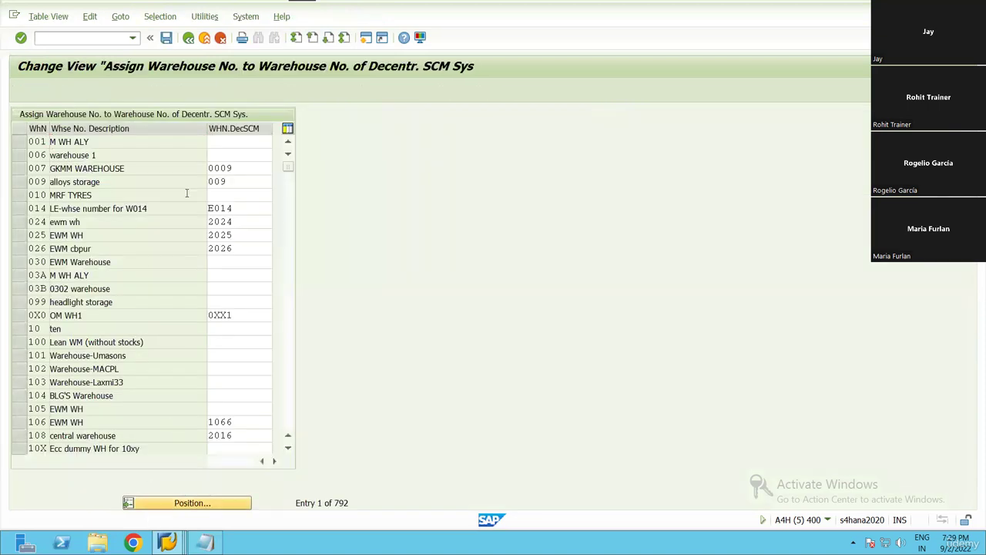
{"action": "type", "text": "W18"}
{"action": "left_click", "coordinate": [232, 232]}
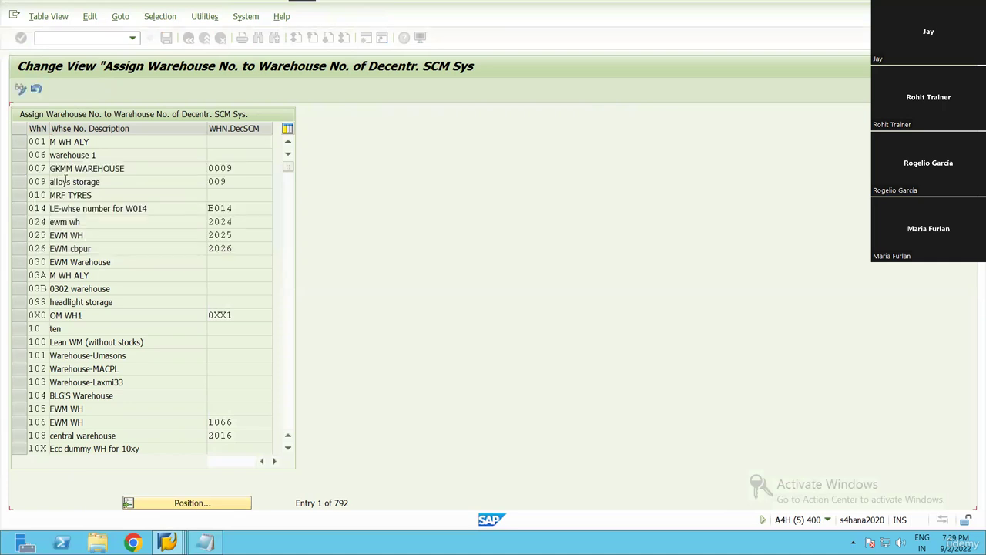
{"action": "left_click", "coordinate": [18, 142]}
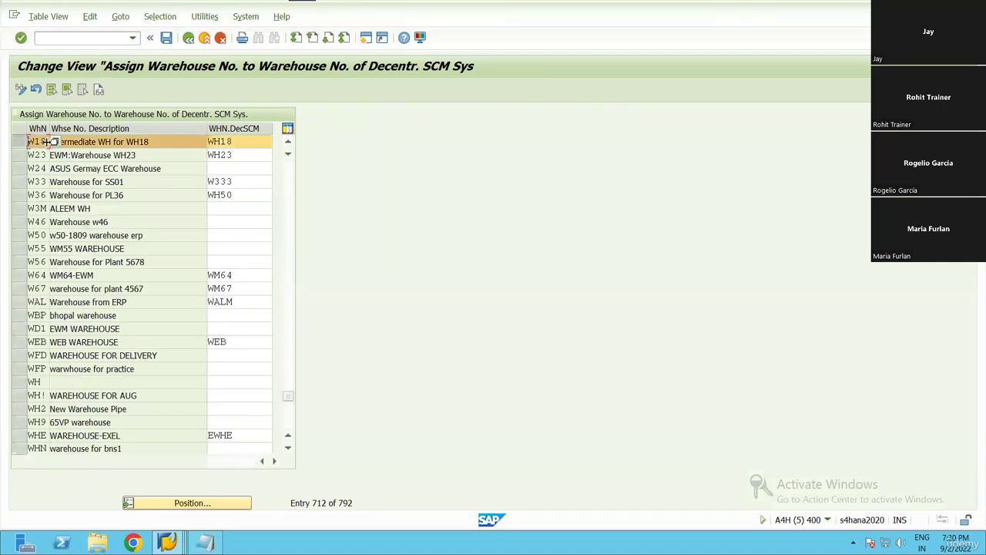
Step: Widen the WhN column and check the WHN.DecSCM assignment of W18, returning to the IMG structure
{"action": "left_click_drag", "start_coordinate": [49, 142], "coordinate": [61, 141]}
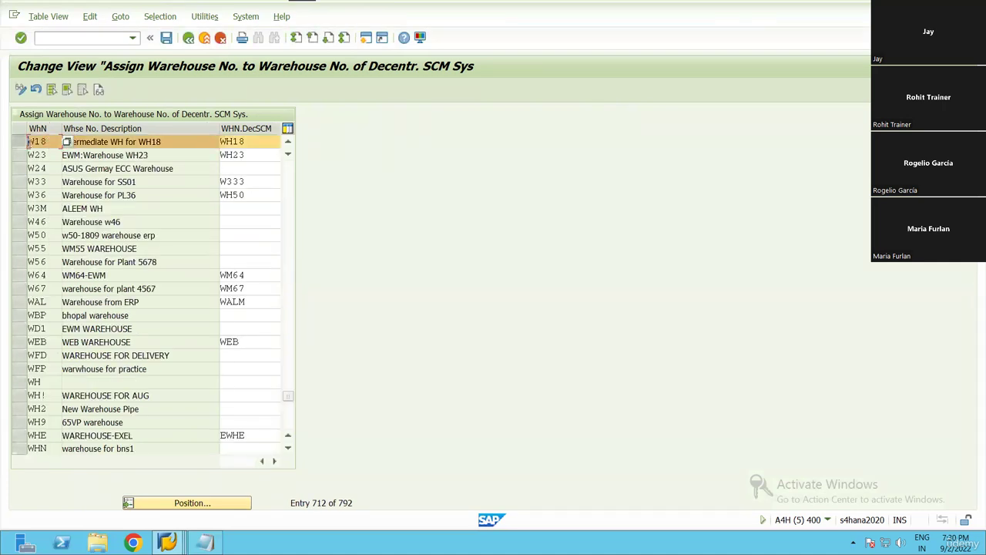
{"action": "left_click", "coordinate": [222, 143]}
{"action": "double_click", "coordinate": [224, 144]}
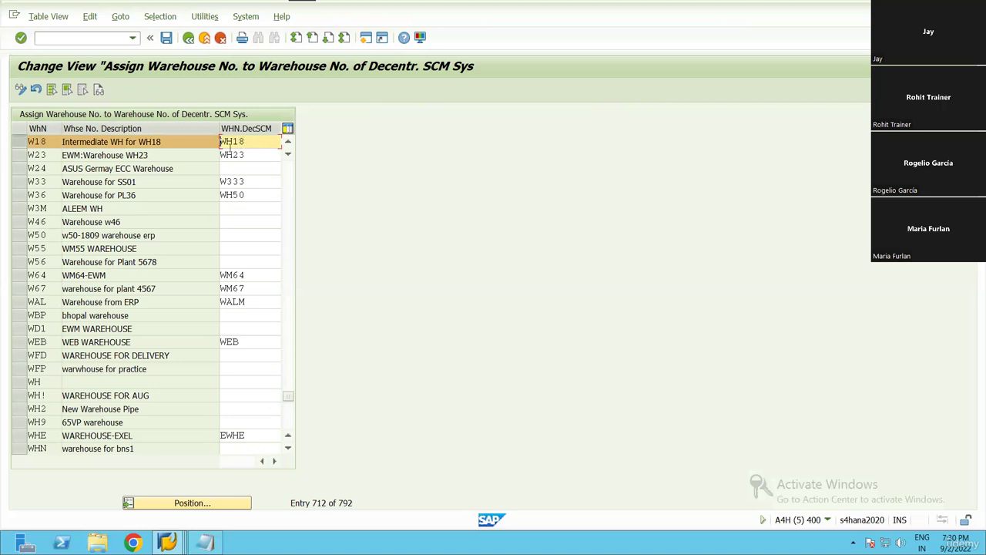
{"action": "double_click", "coordinate": [240, 140]}
{"action": "left_click", "coordinate": [188, 39]}
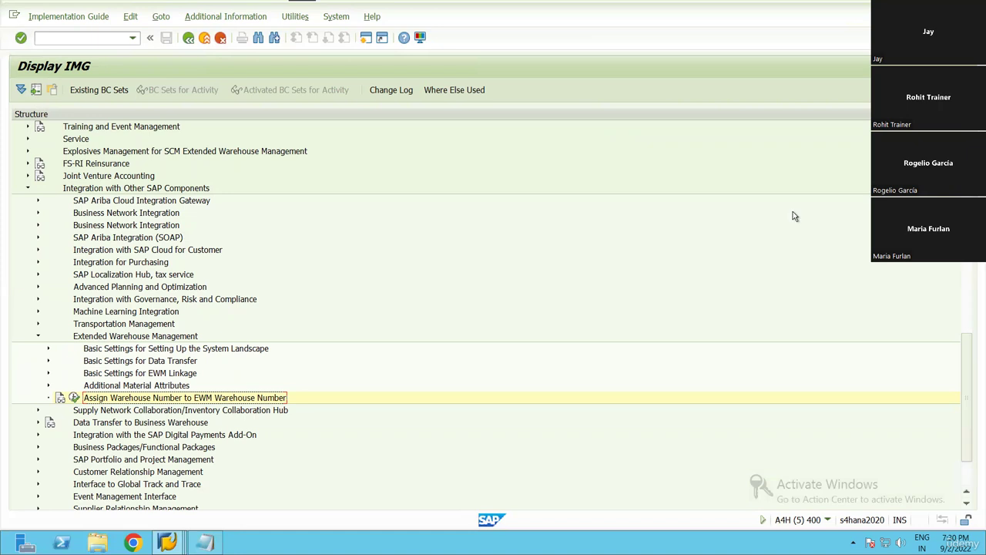
Step: Switch to the EWM Training Topics document in Word and go to its beginning
{"action": "left_click", "coordinate": [204, 543]}
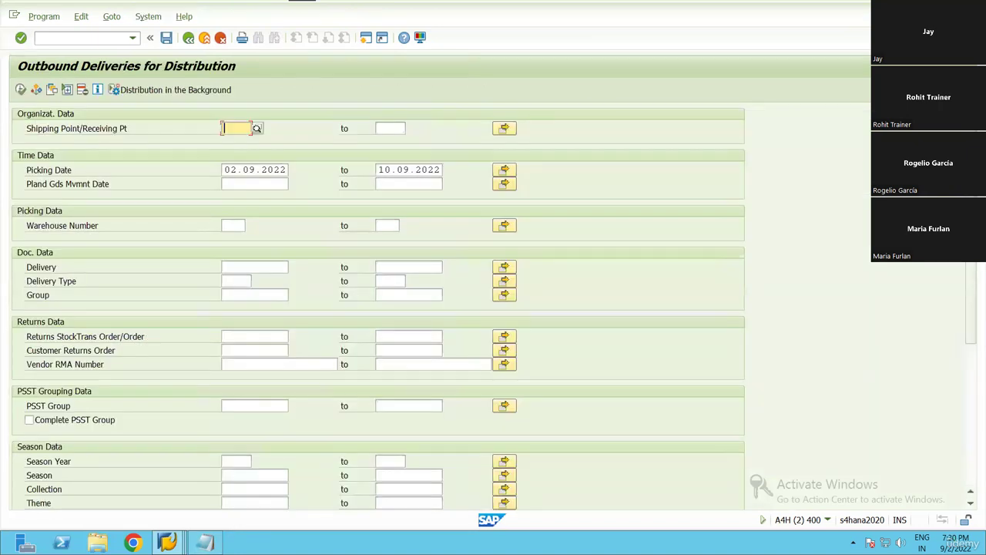
{"action": "left_click", "coordinate": [931, 7]}
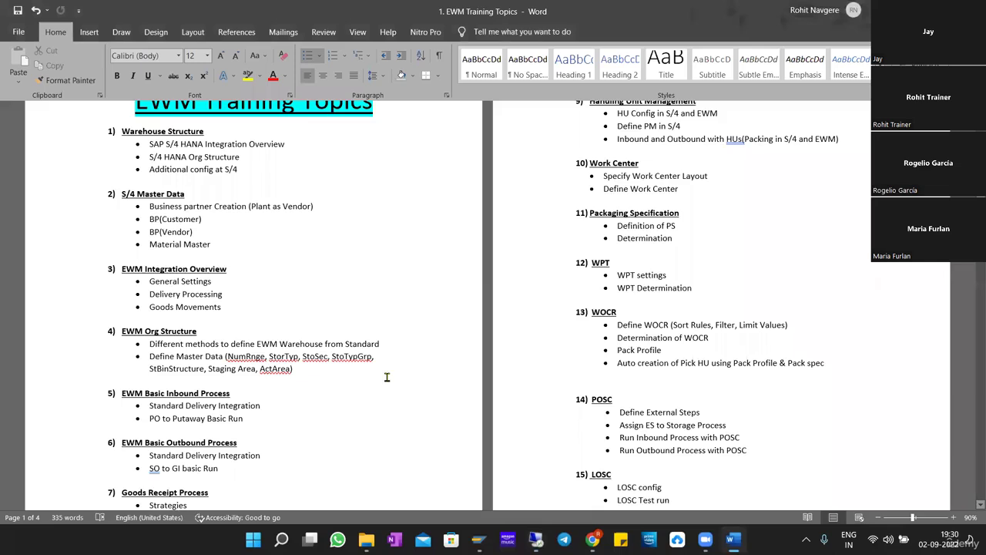
{"action": "scroll", "coordinate": [226, 242], "scroll_direction": "up", "scroll_amount": 1}
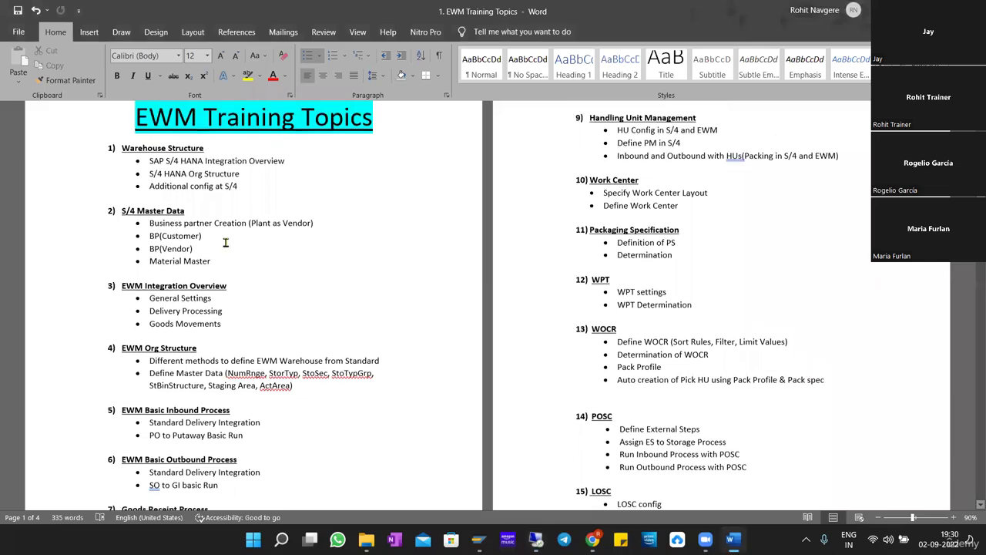
{"action": "scroll", "coordinate": [226, 243], "scroll_direction": "up", "scroll_amount": 1}
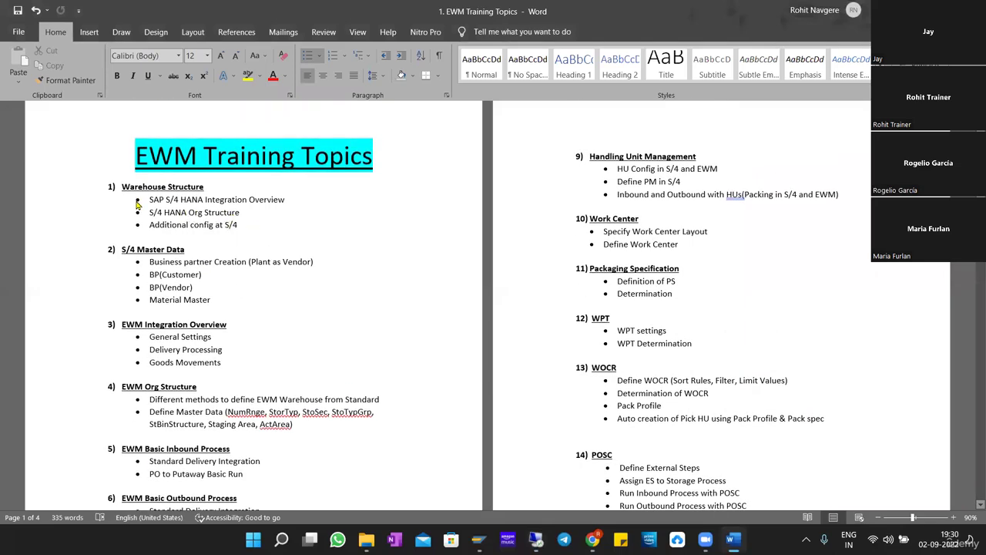
Step: Highlight the three bullet items under Warehouse Structure in yellow
{"action": "left_click_drag", "start_coordinate": [138, 204], "coordinate": [245, 226]}
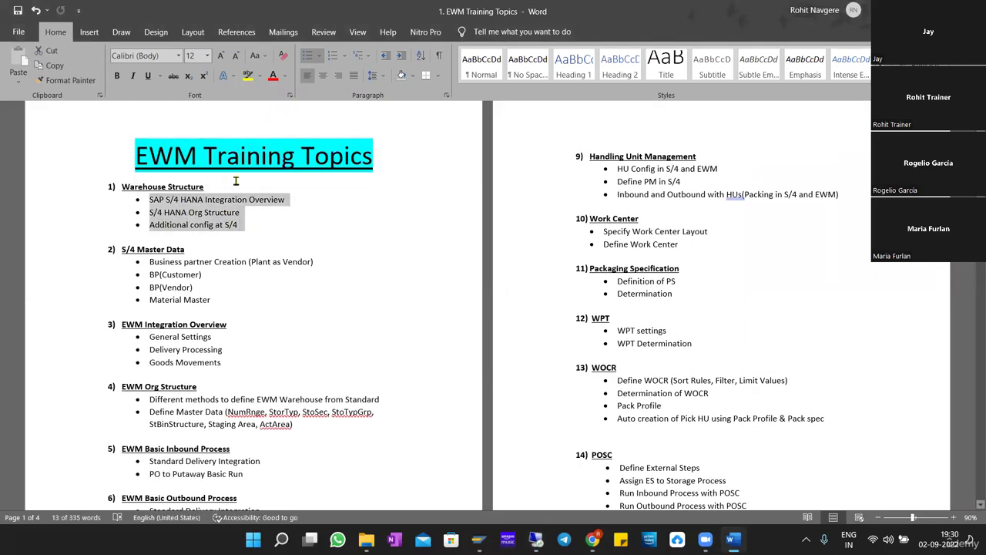
{"action": "left_click", "coordinate": [248, 75]}
{"action": "key", "text": "Left"}
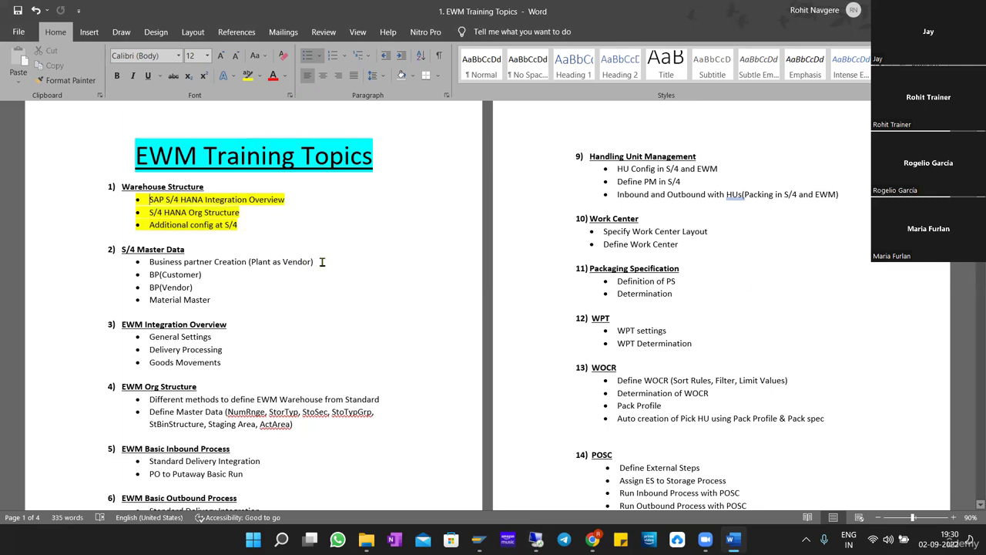
{"action": "left_click", "coordinate": [327, 266]}
Step: Review the topic list from Additional config at S/4 through S/4 Master Data, EWM Org Structure and the process sections below
{"action": "left_click_drag", "start_coordinate": [251, 225], "coordinate": [153, 223]}
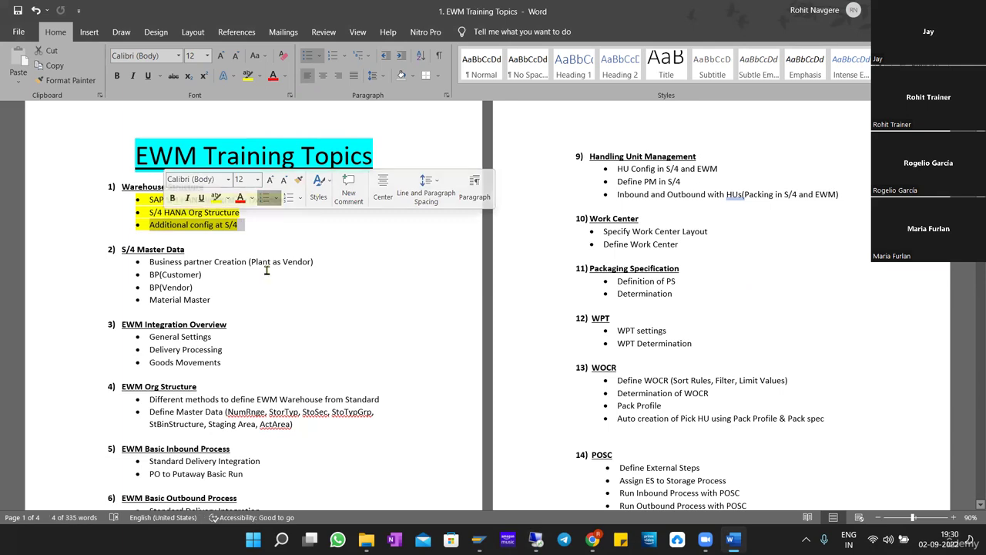
{"action": "left_click", "coordinate": [211, 300]}
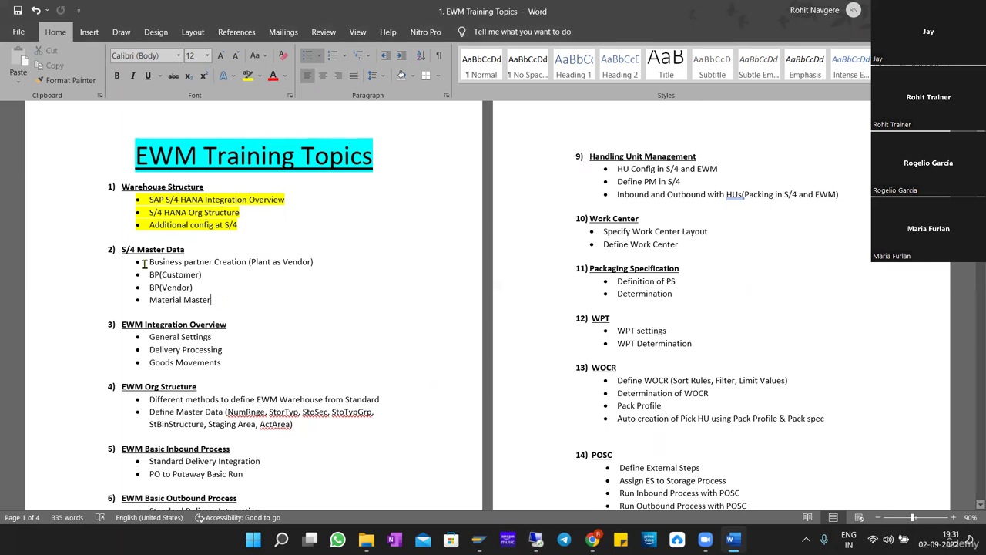
{"action": "left_click_drag", "start_coordinate": [154, 264], "coordinate": [270, 414]}
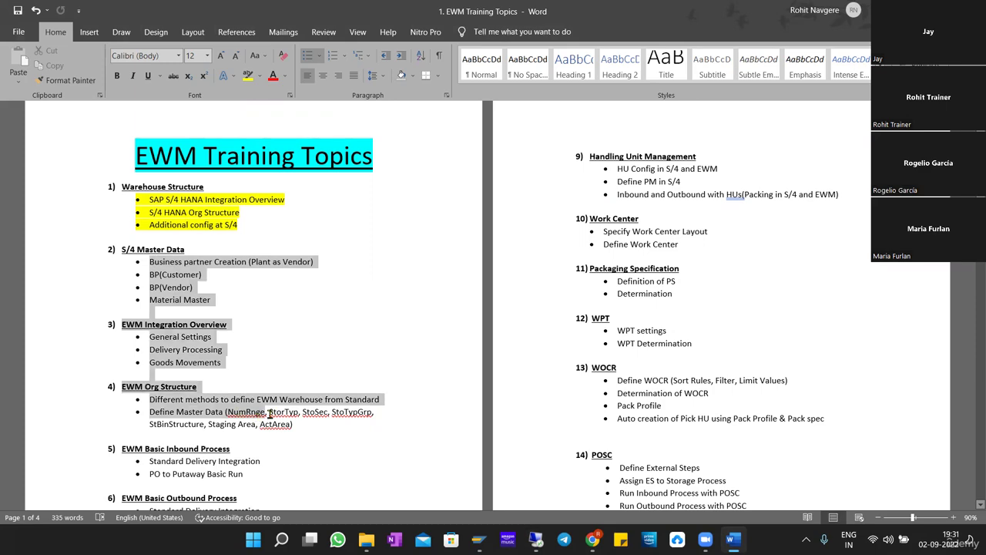
{"action": "scroll", "coordinate": [221, 393], "scroll_direction": "down", "scroll_amount": 1}
{"action": "scroll", "coordinate": [163, 369], "scroll_direction": "down", "scroll_amount": 1}
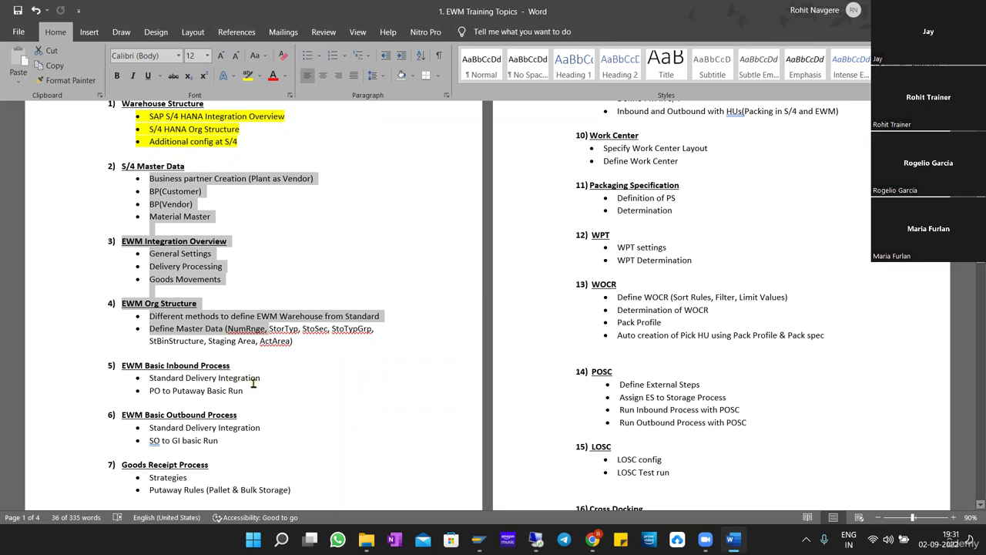
{"action": "scroll", "coordinate": [308, 324], "scroll_direction": "up", "scroll_amount": 2}
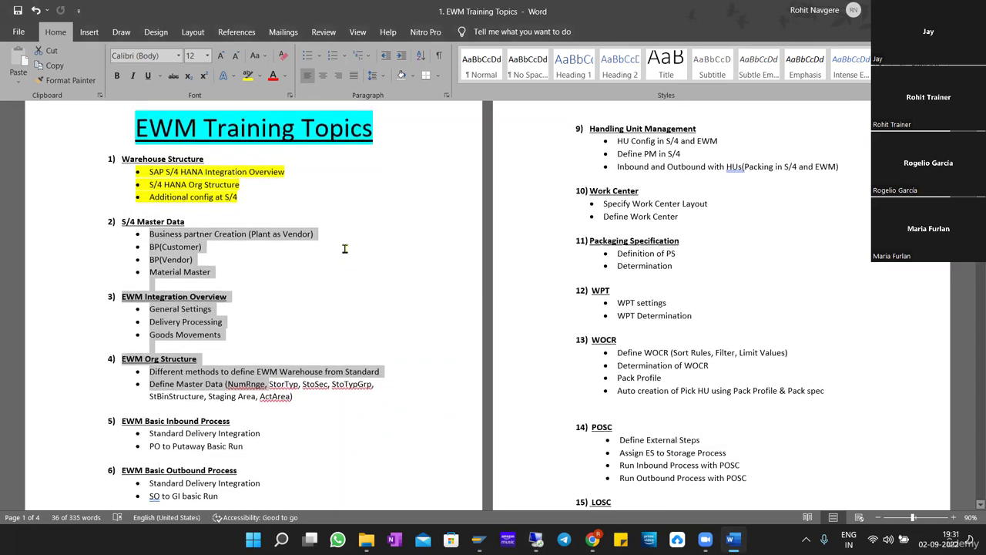
Step: Select the three highlighted bullet items under Warehouse Structure
{"action": "left_click", "coordinate": [374, 202]}
{"action": "scroll", "coordinate": [398, 229], "scroll_direction": "up", "scroll_amount": 1}
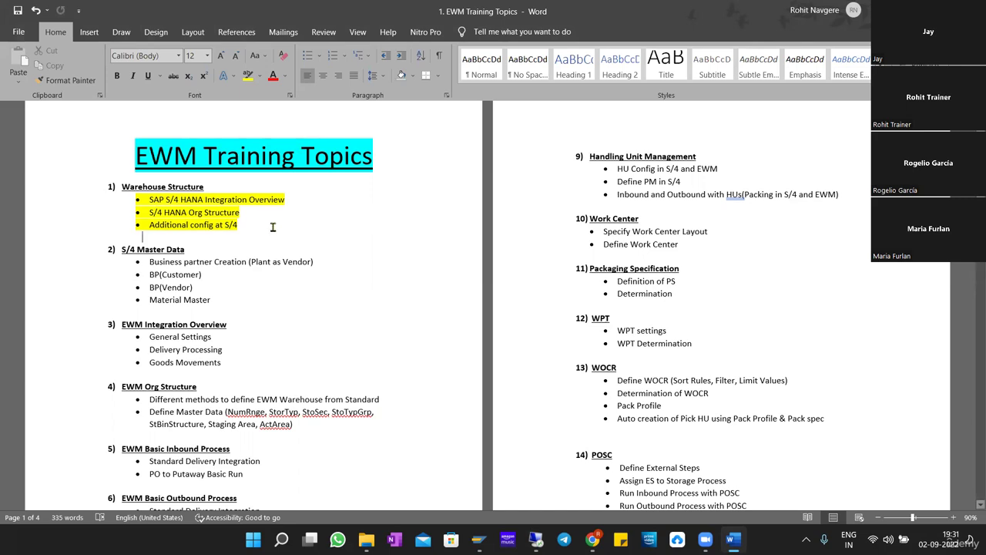
{"action": "left_click", "coordinate": [129, 207], "text": "shift"}
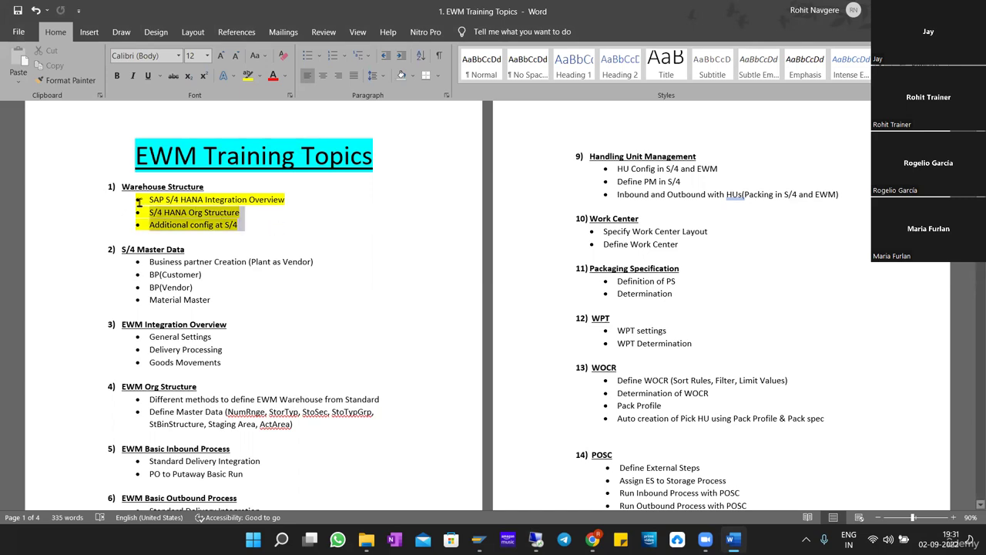
{"action": "left_click", "coordinate": [139, 200], "text": "shift"}
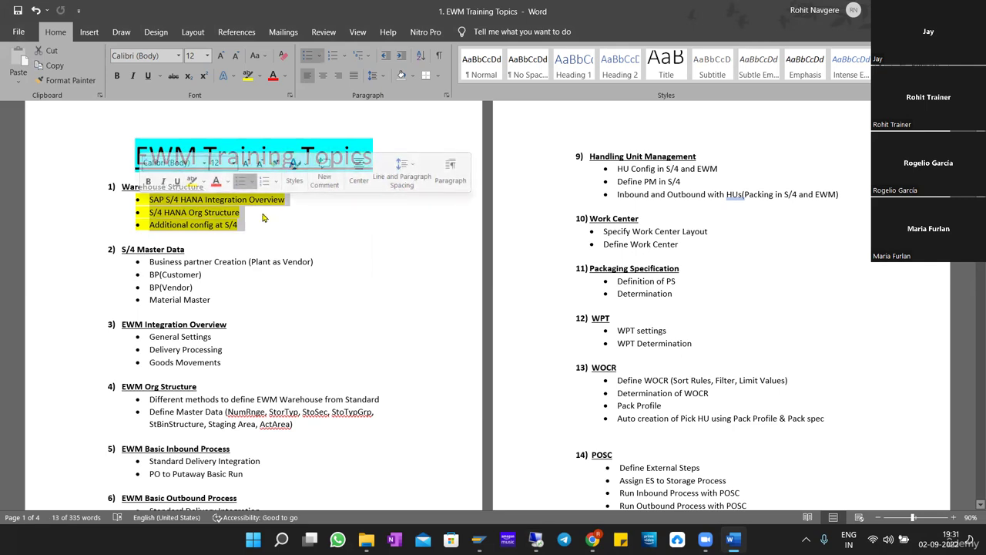
{"action": "left_click", "coordinate": [260, 214]}
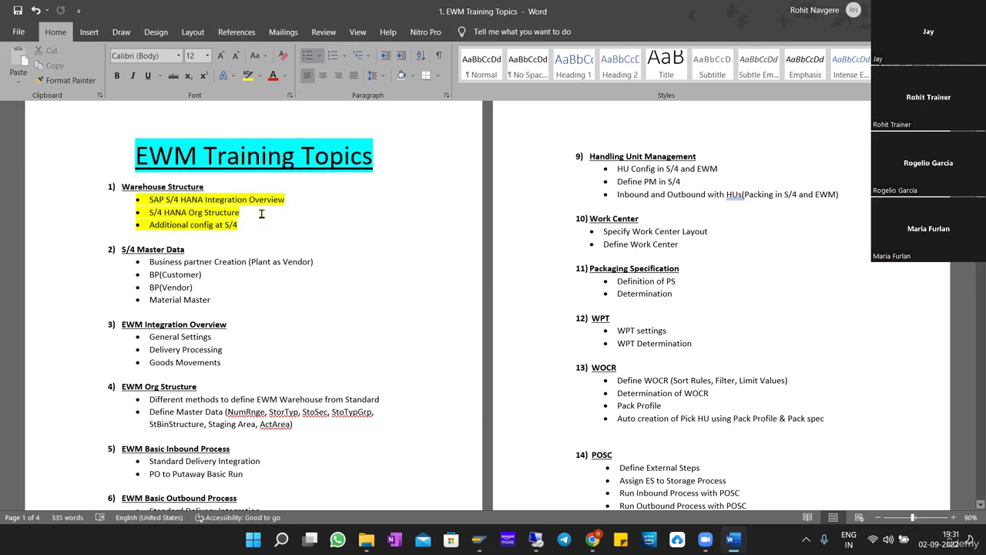
{"action": "key", "text": "Delete"}
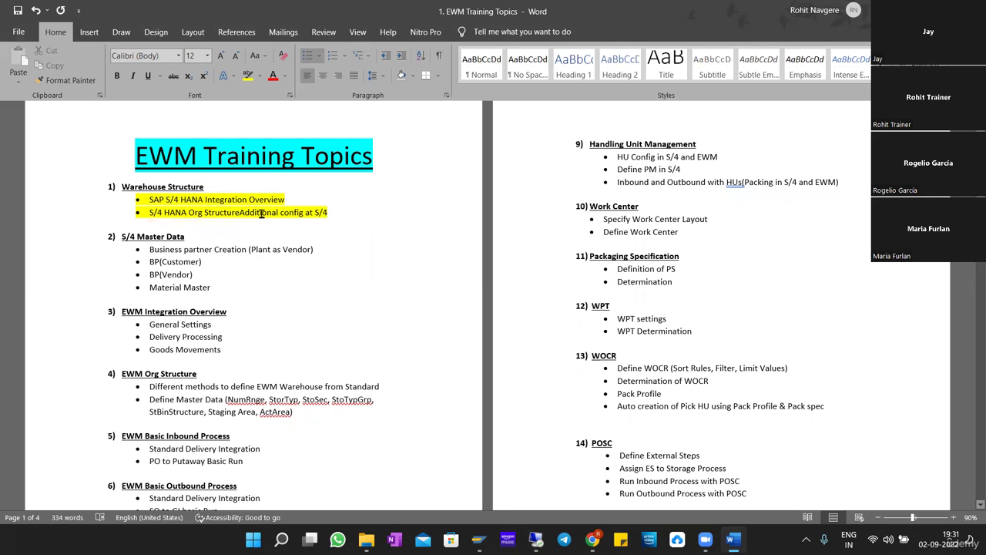
{"action": "key", "text": "Return"}
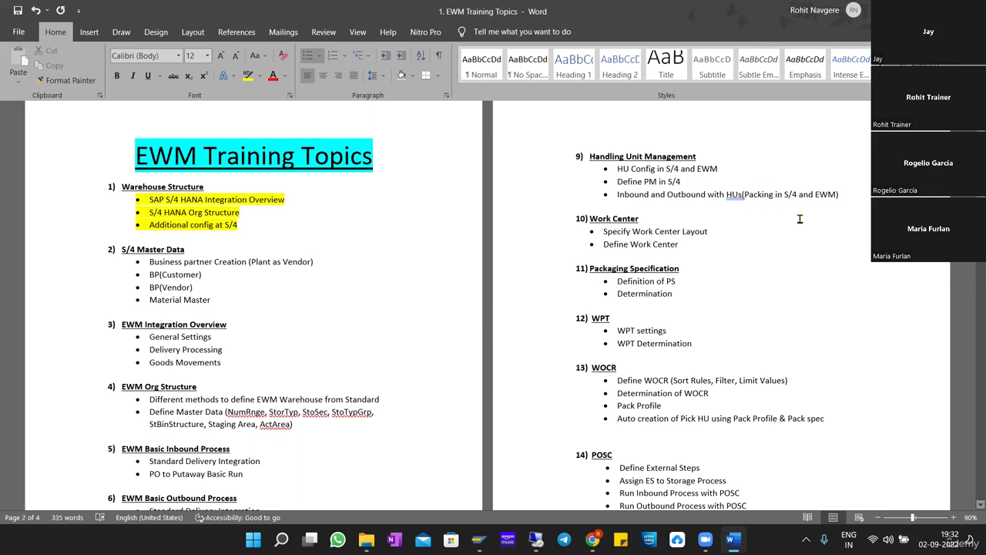
Step: Insert a space before "(Packing in S/4 and EWM)" in the Inbound and Outbound bullet under Handling Unit Management
{"action": "left_click", "coordinate": [743, 194]}
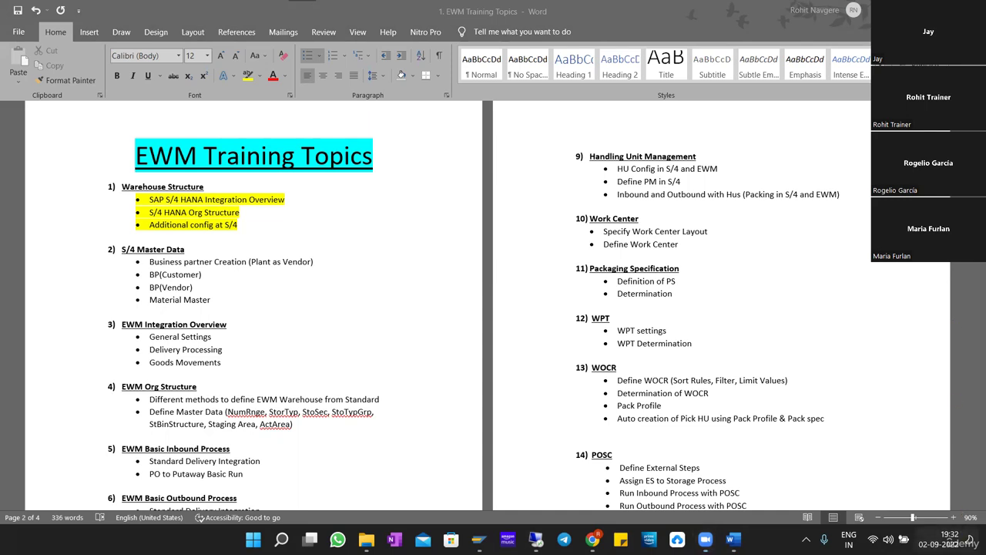
Step: Check the September 2022 dates in the Windows calendar and close it
{"action": "left_click", "coordinate": [939, 538]}
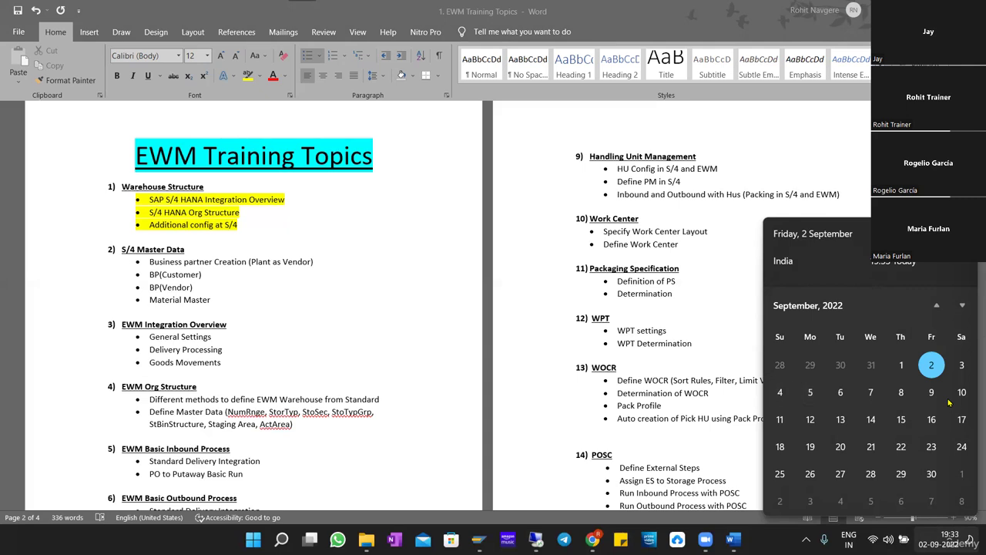
{"action": "key", "text": "Escape"}
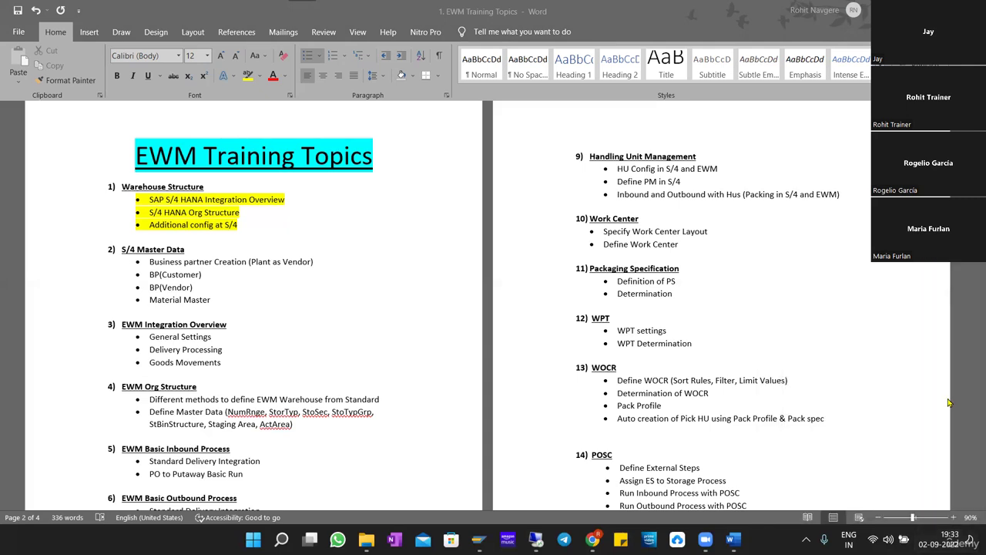